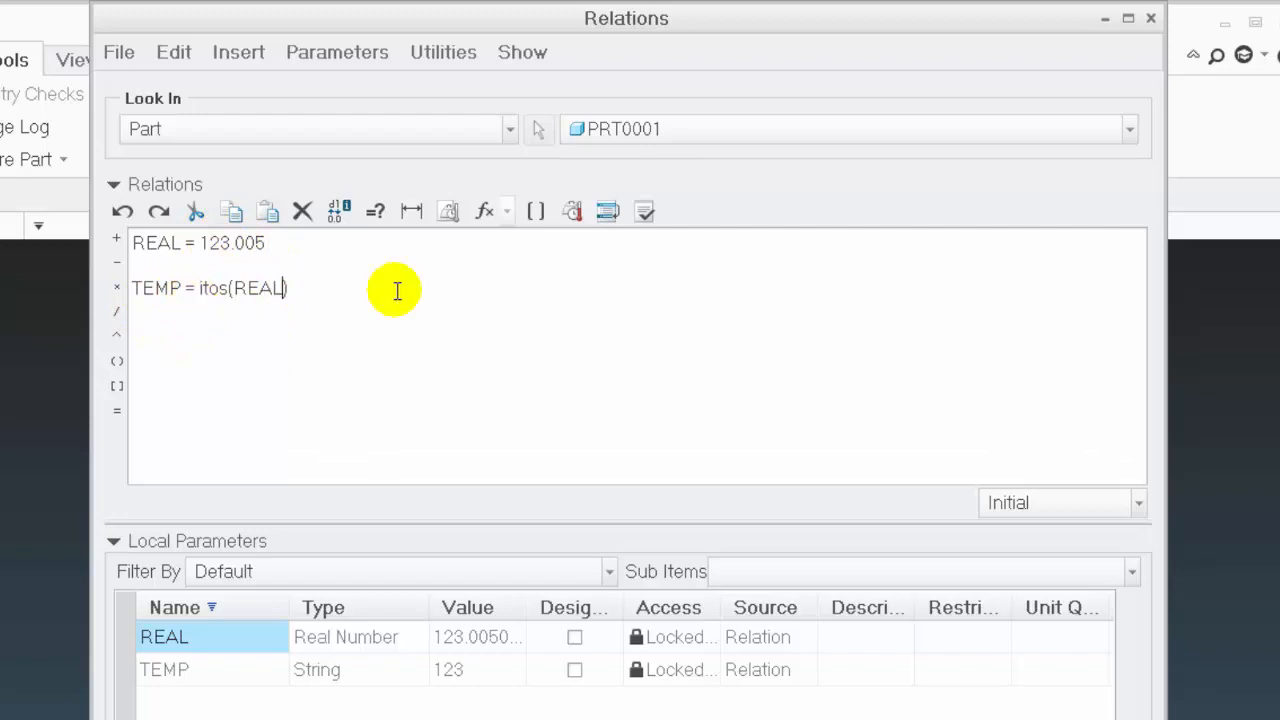
Multiply REAL by 1000 inside the itos function of the TEMP relation and verify the relations
text(*)
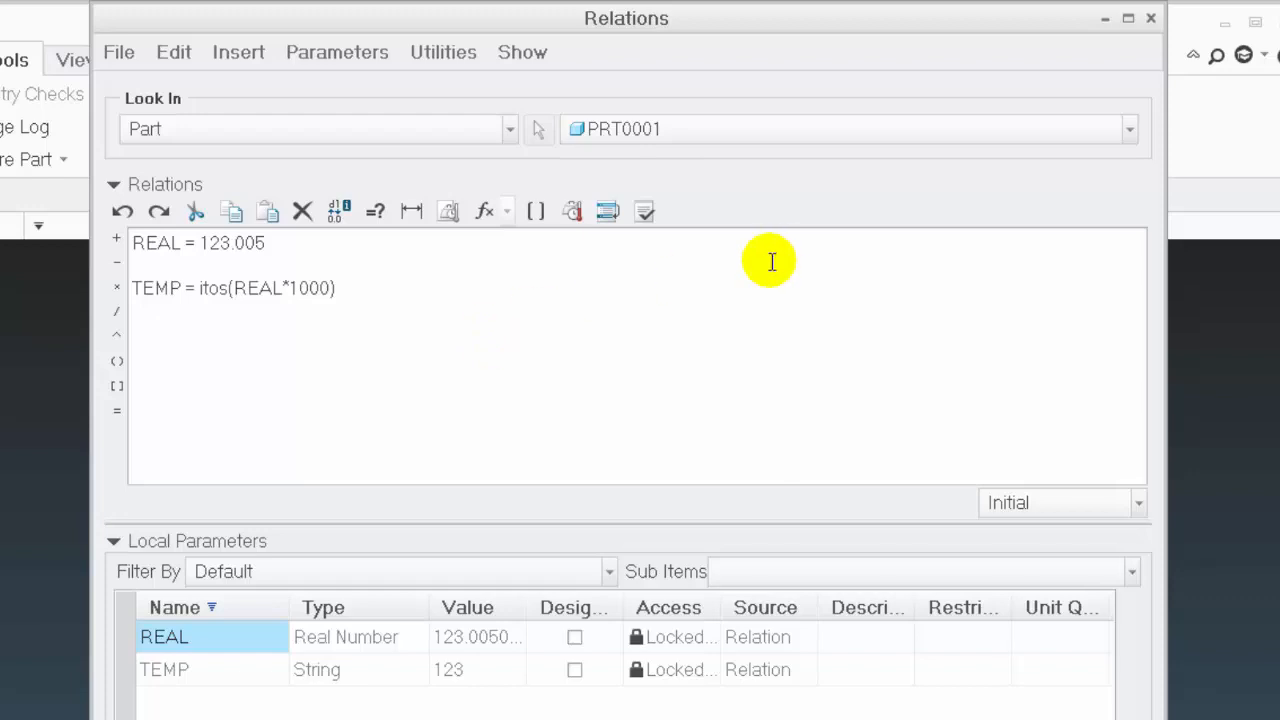
click(644, 211)
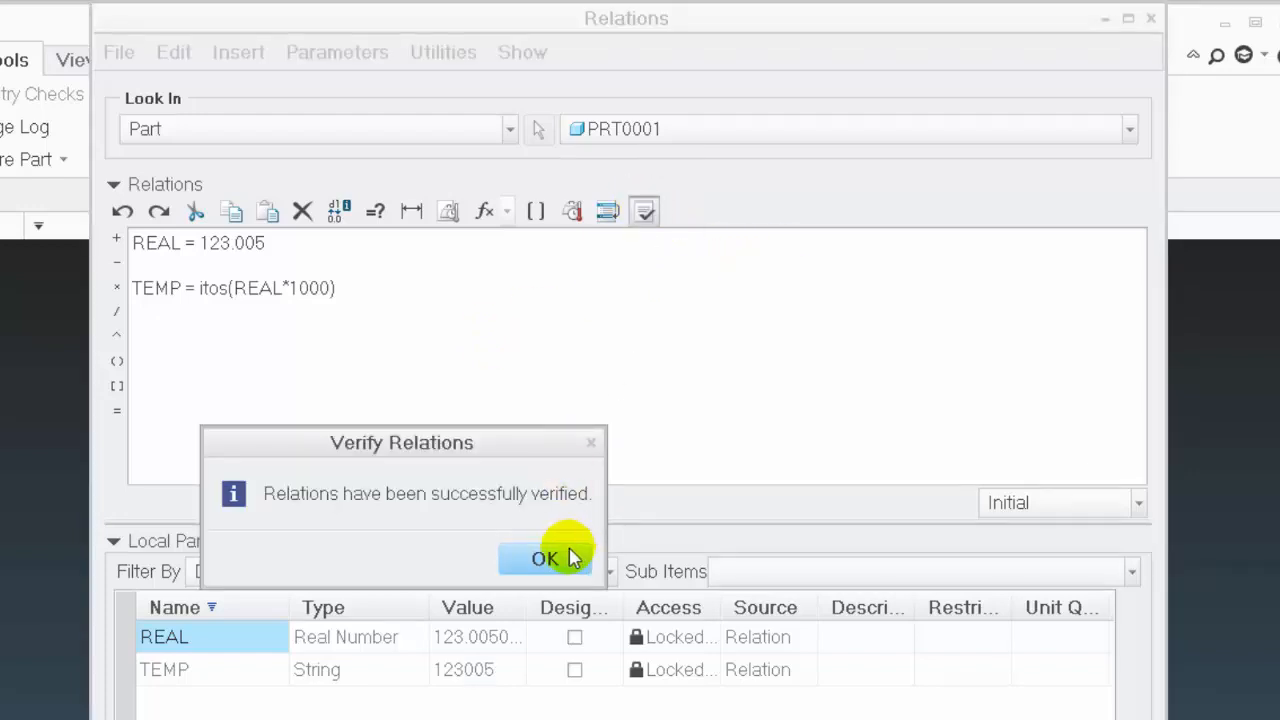
click(545, 558)
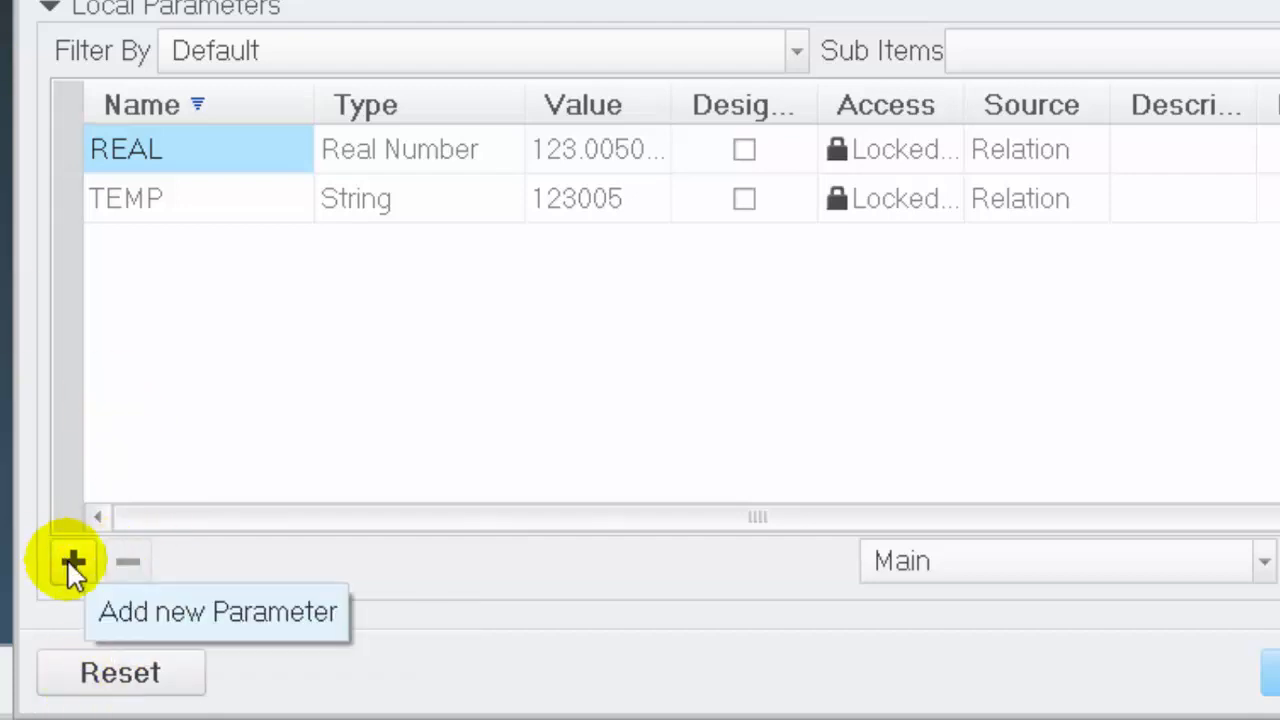
Add a local parameter named decimals of type Integer with the value 3
click(72, 562)
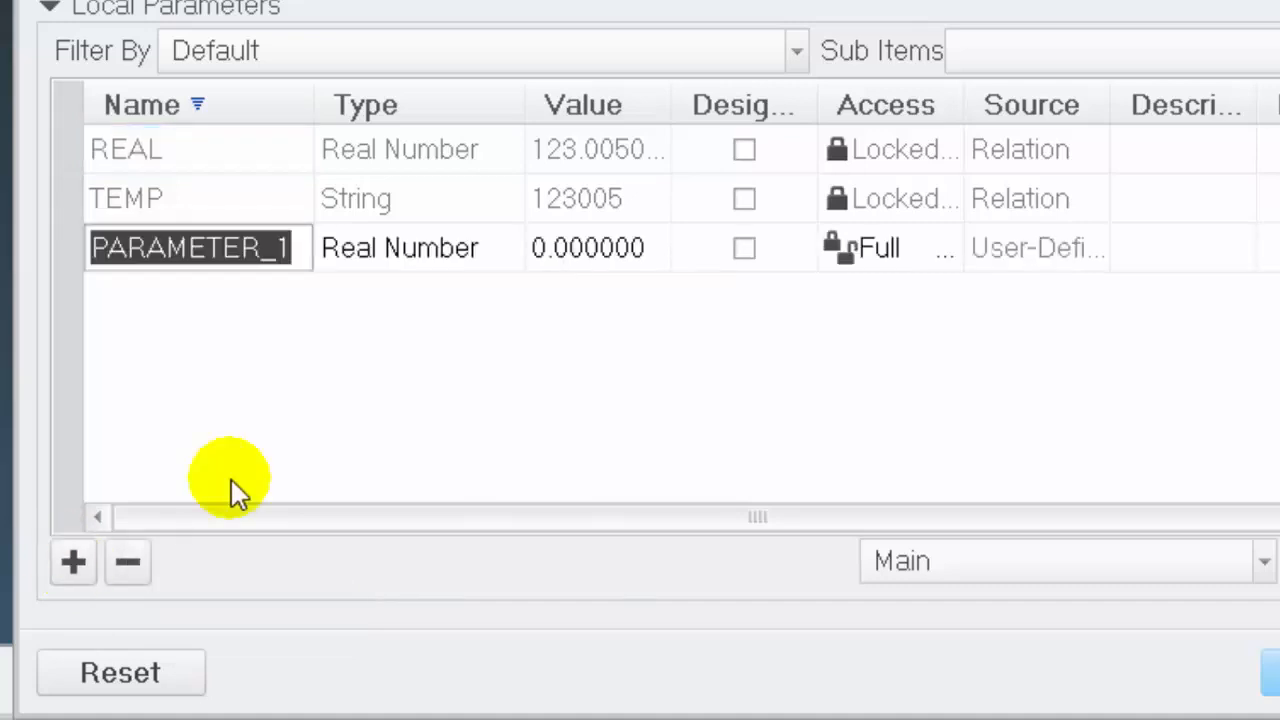
text(decimals)
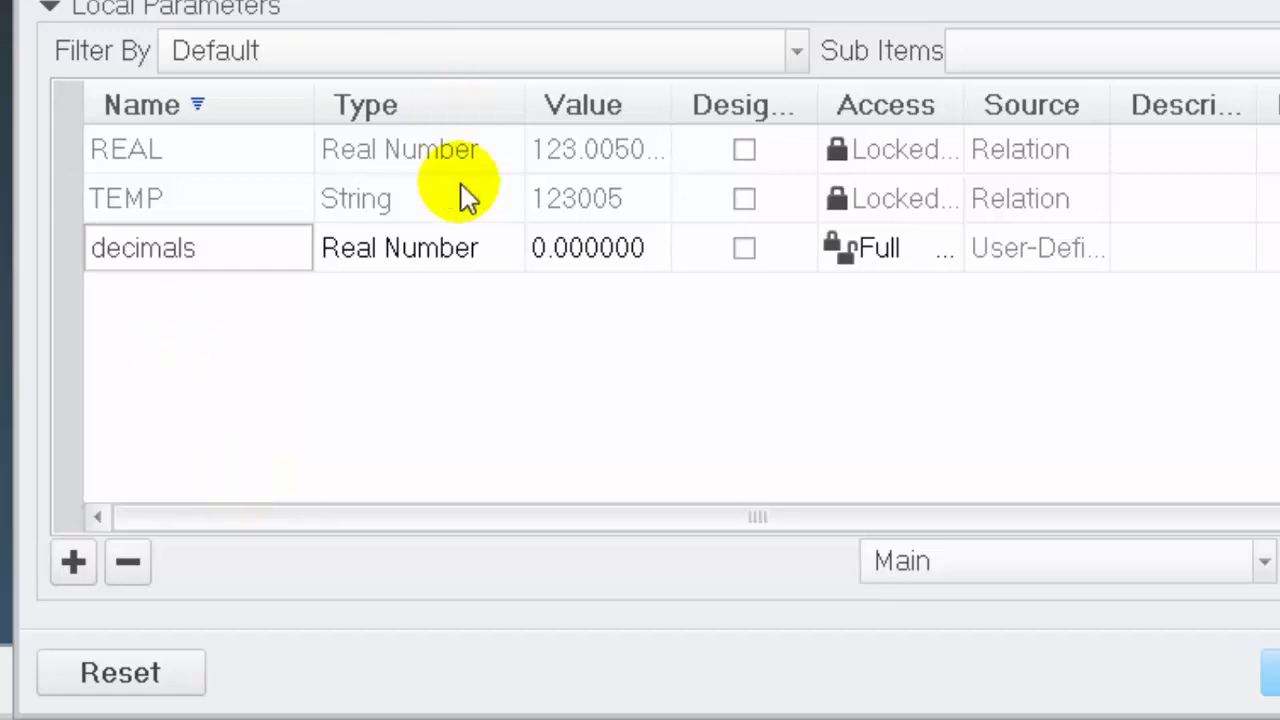
click(480, 246)
click(511, 248)
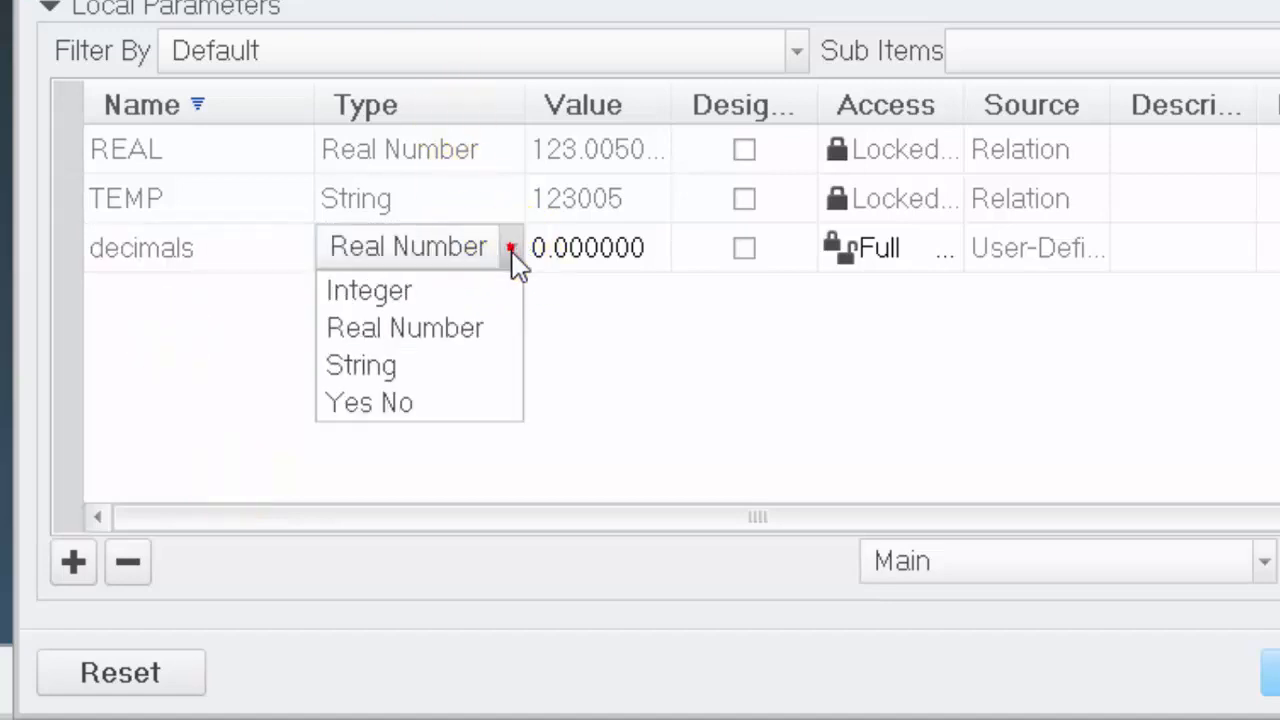
click(409, 290)
click(582, 247)
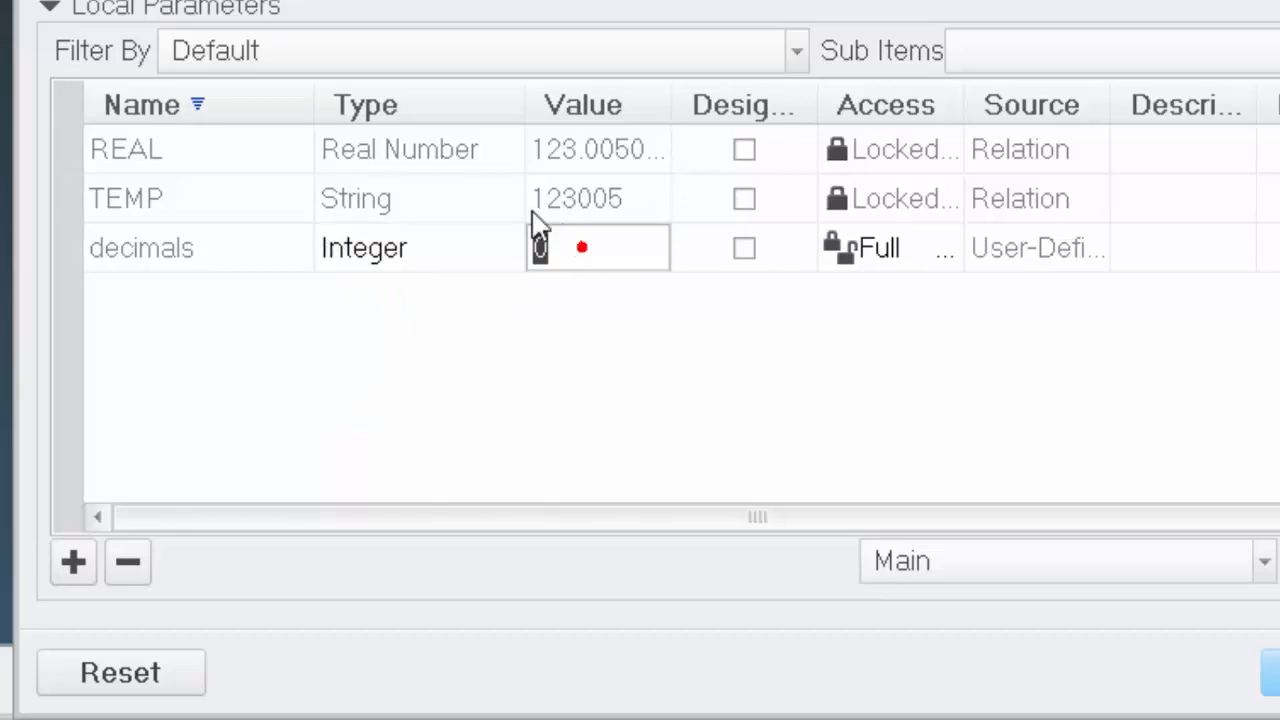
text(3)
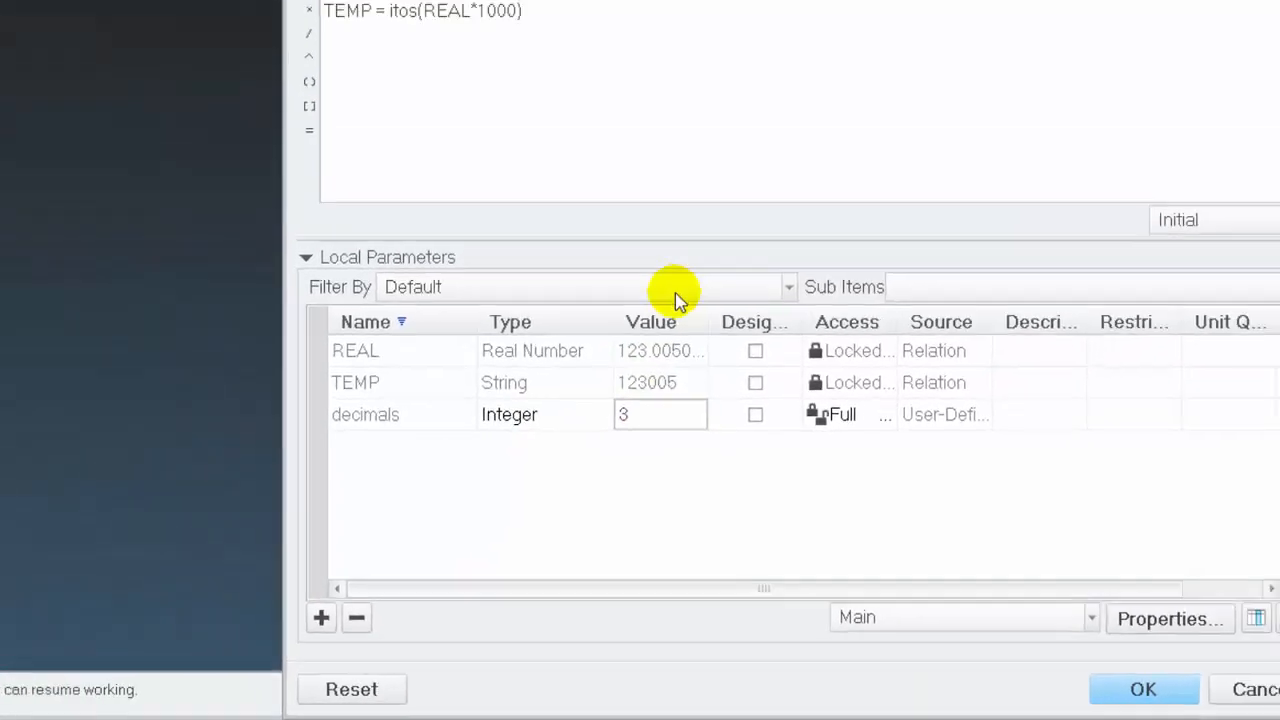
Replace the 1000 multiplier in the TEMP relation with 10^DECIMALS
click(645, 128)
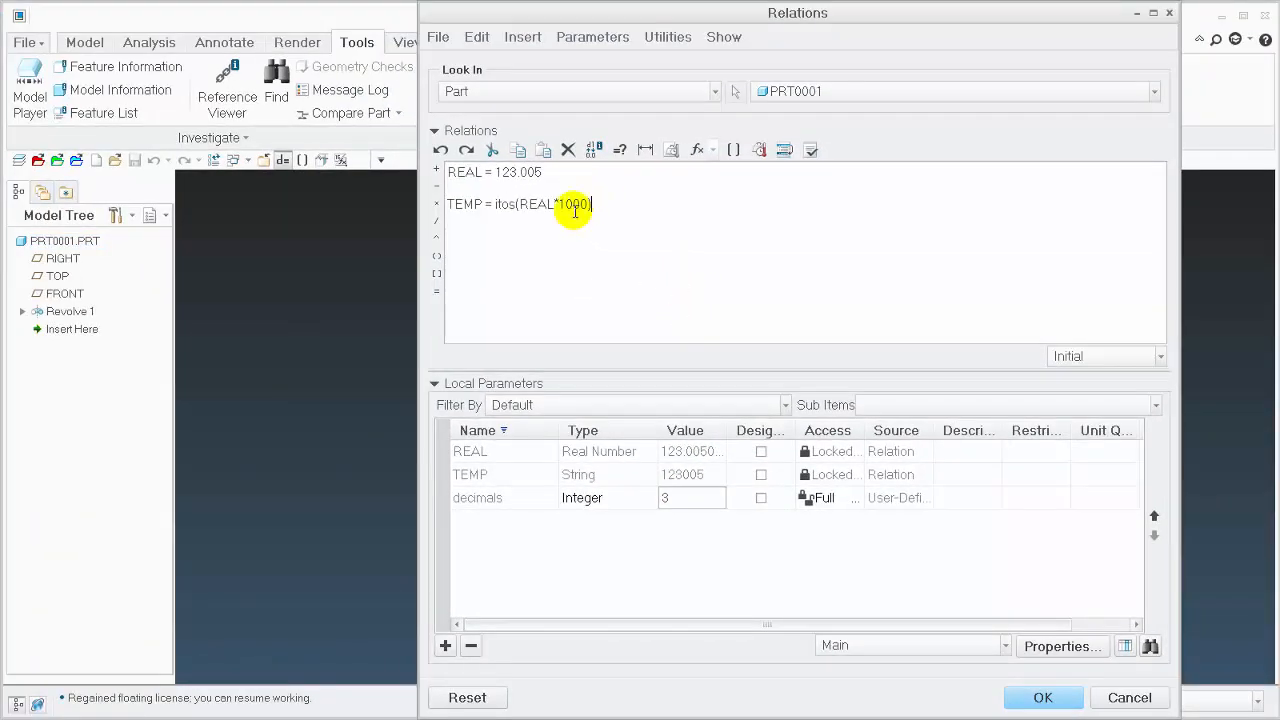
drag(557, 199, 584, 202)
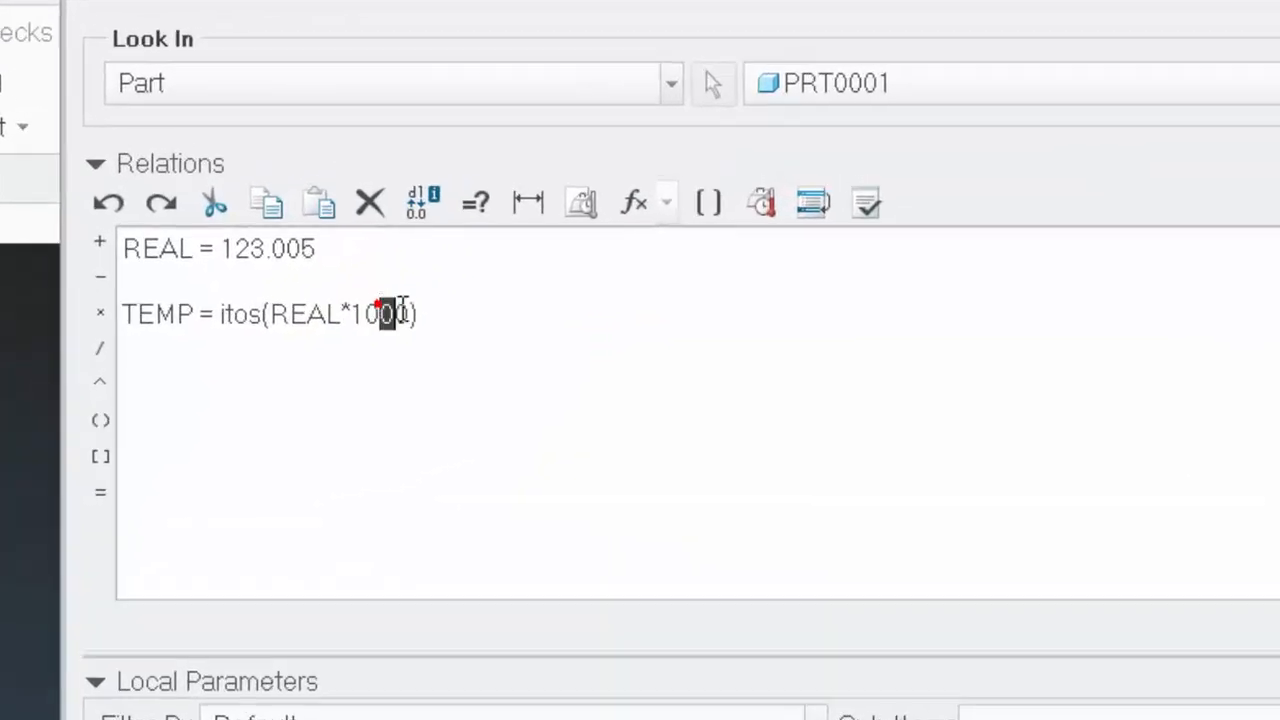
drag(380, 313, 412, 314)
text(^)
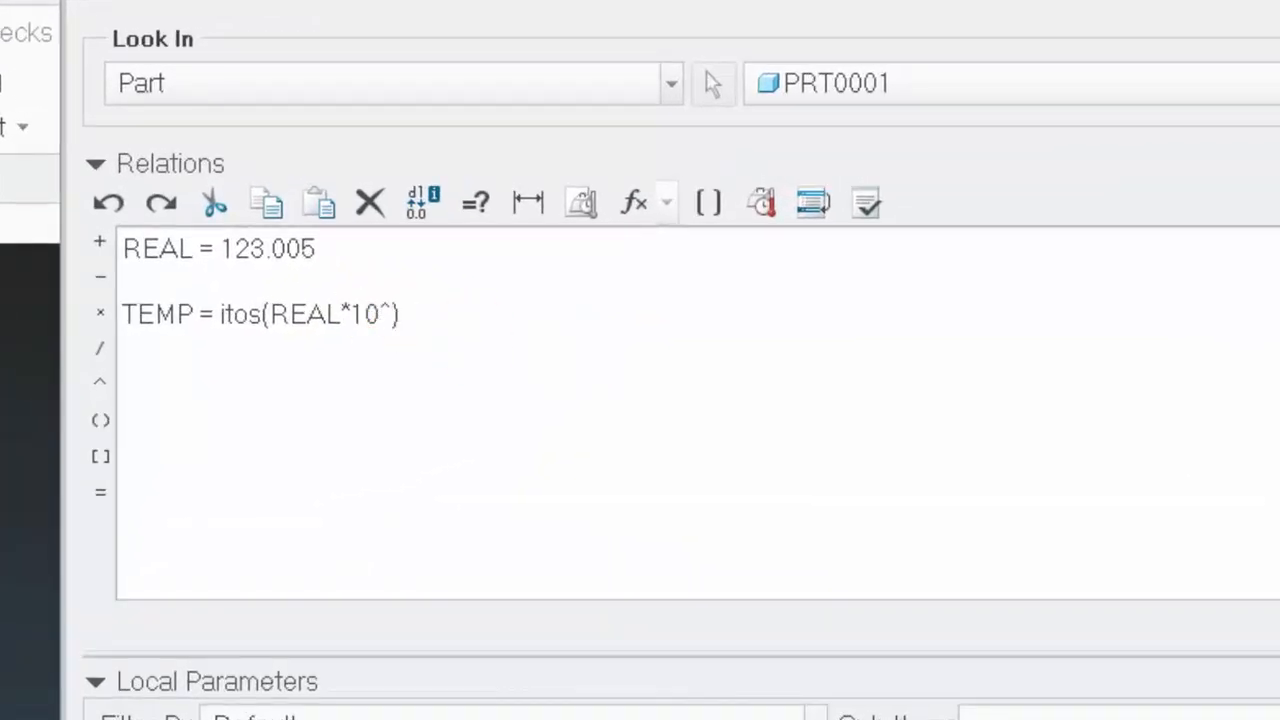
text(DECI)
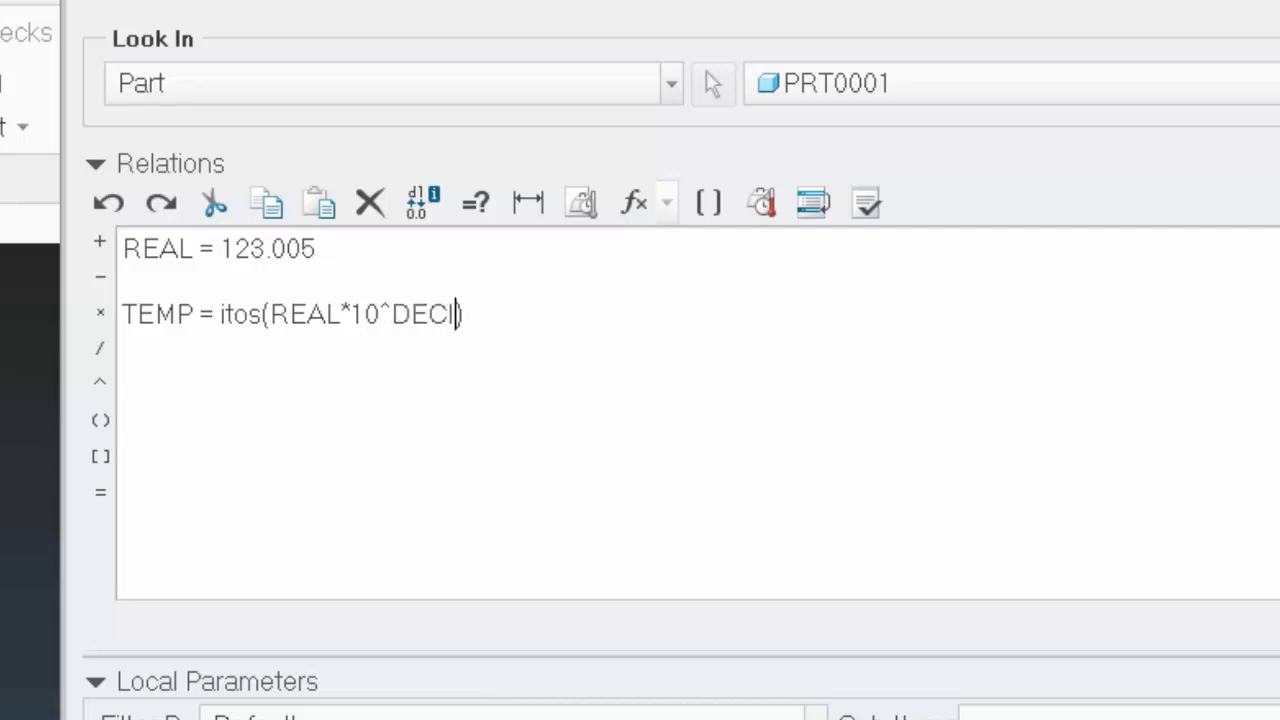
text(MALS)
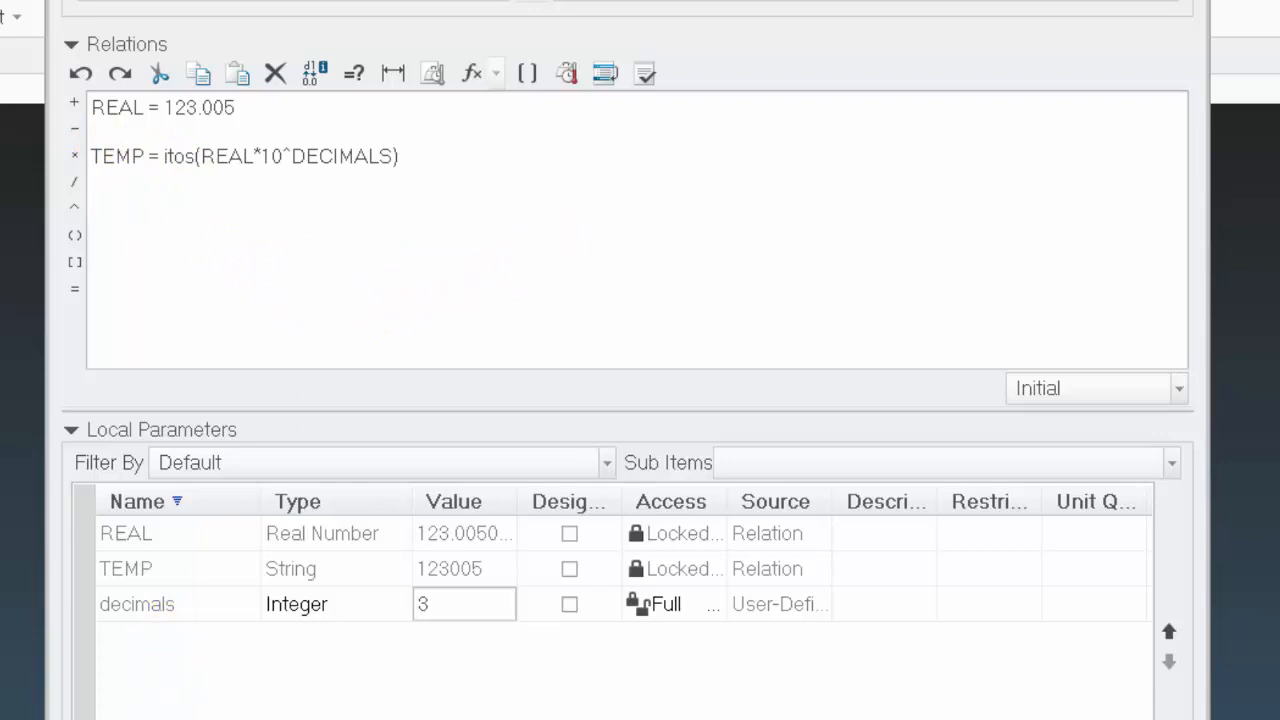
Add a local parameter named SL of type Integer and verify the relations
click(84, 719)
text(SL)
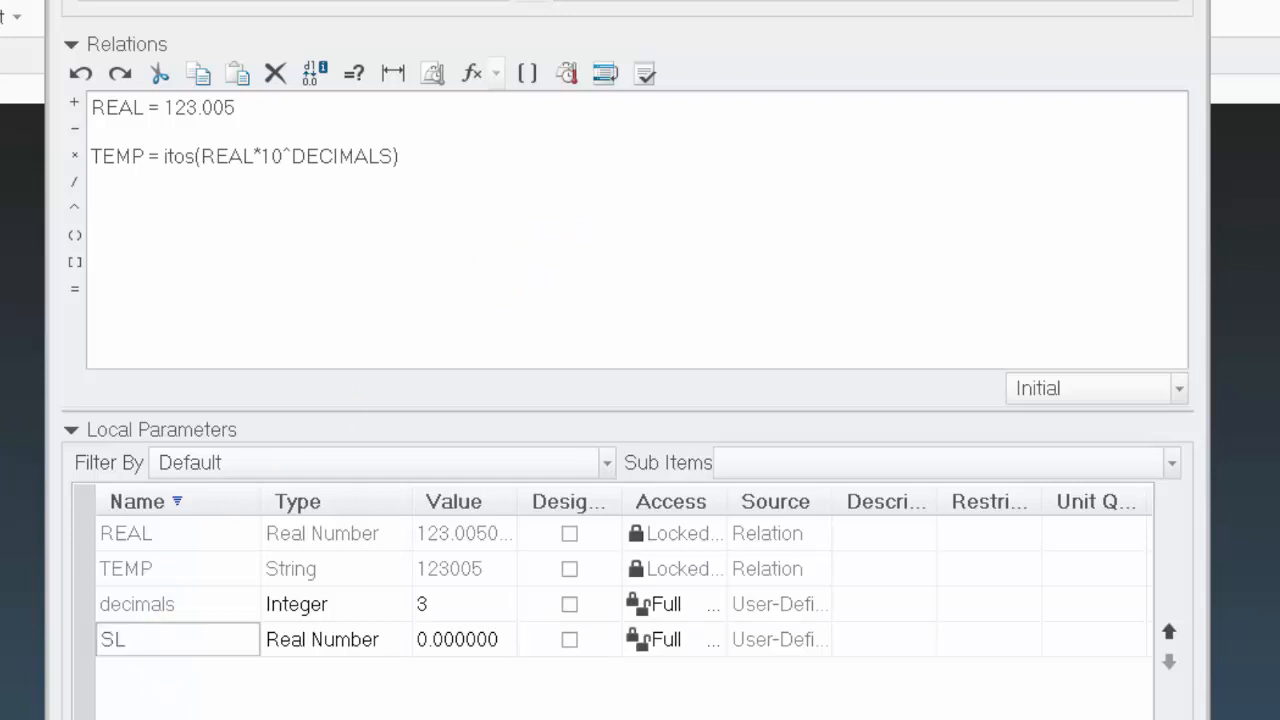
click(380, 638)
click(404, 640)
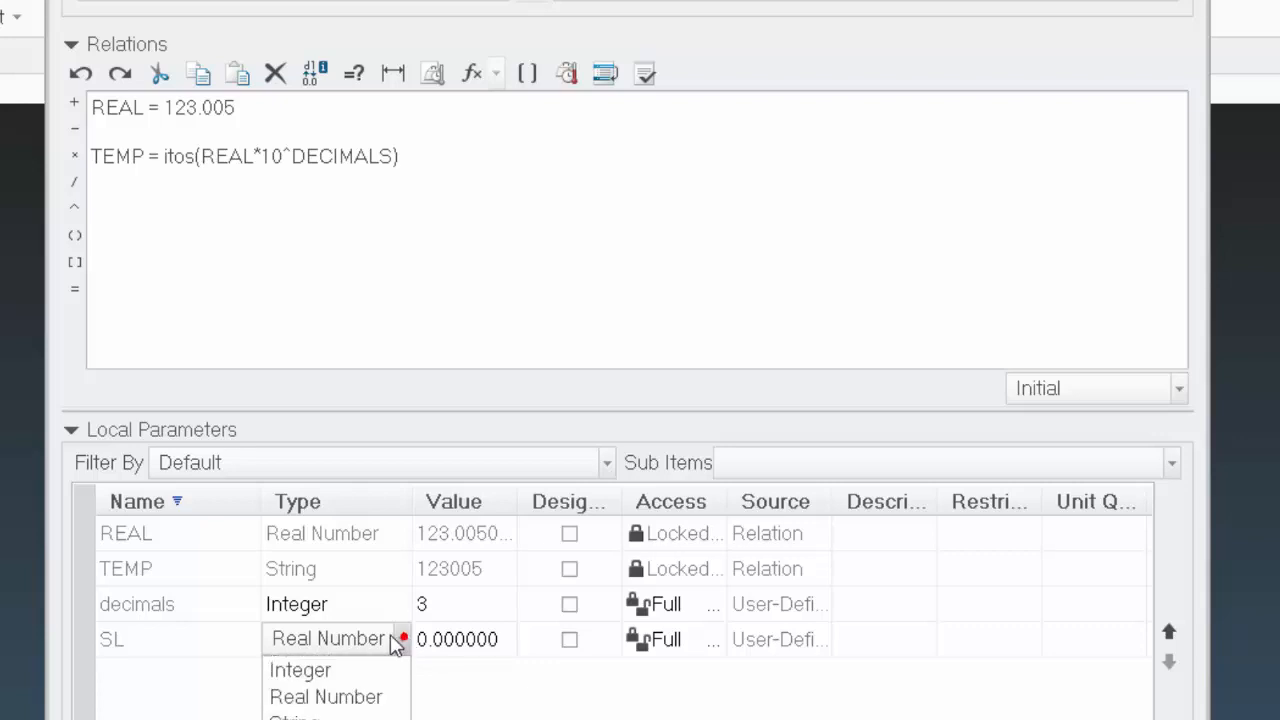
click(316, 670)
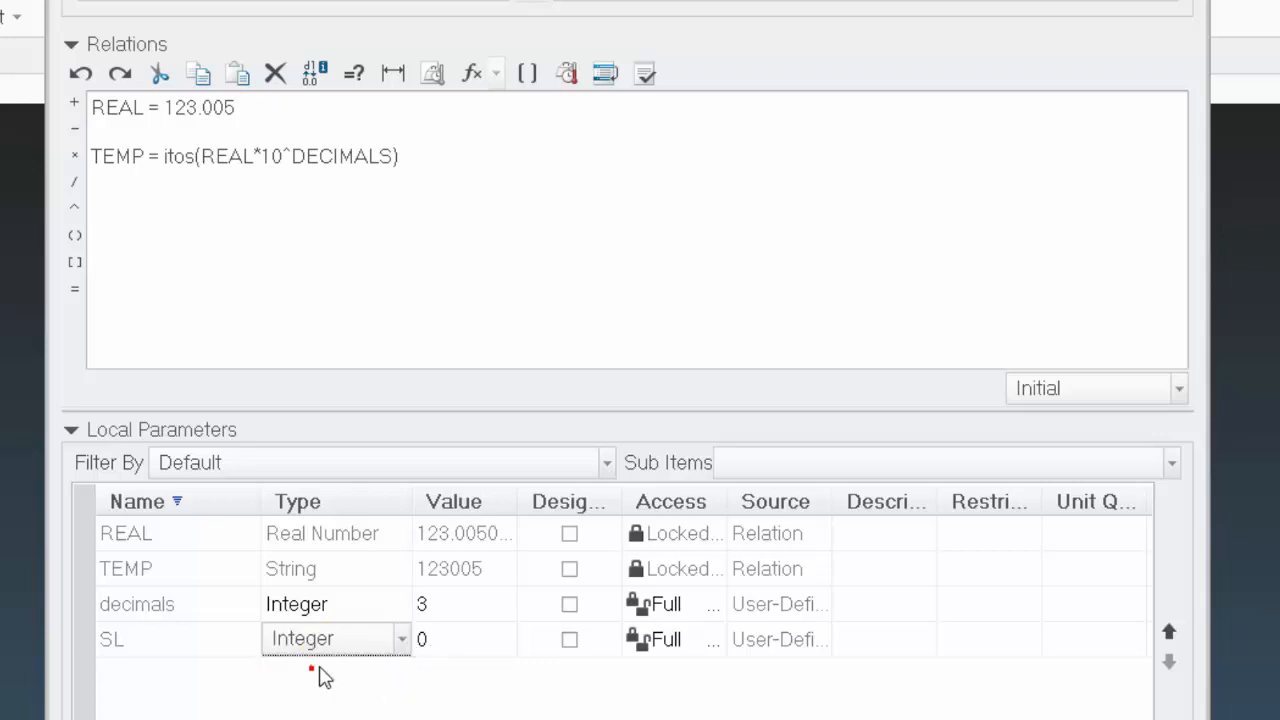
click(645, 73)
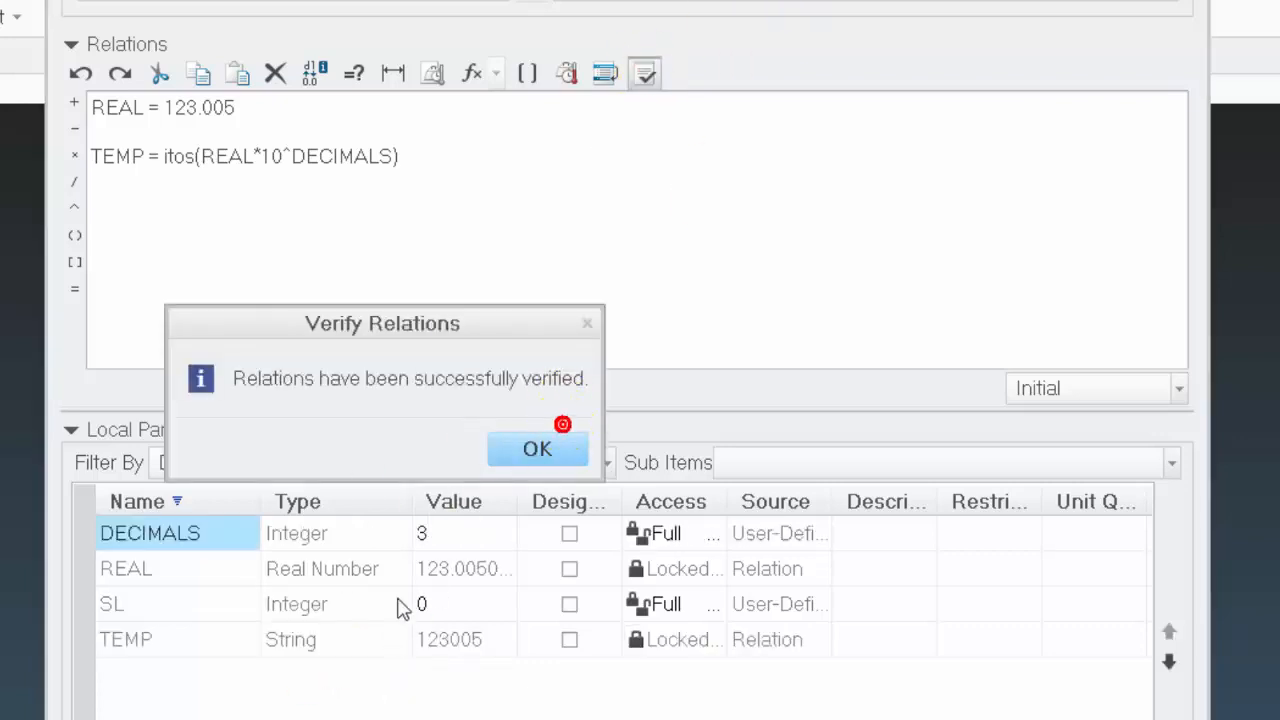
click(530, 449)
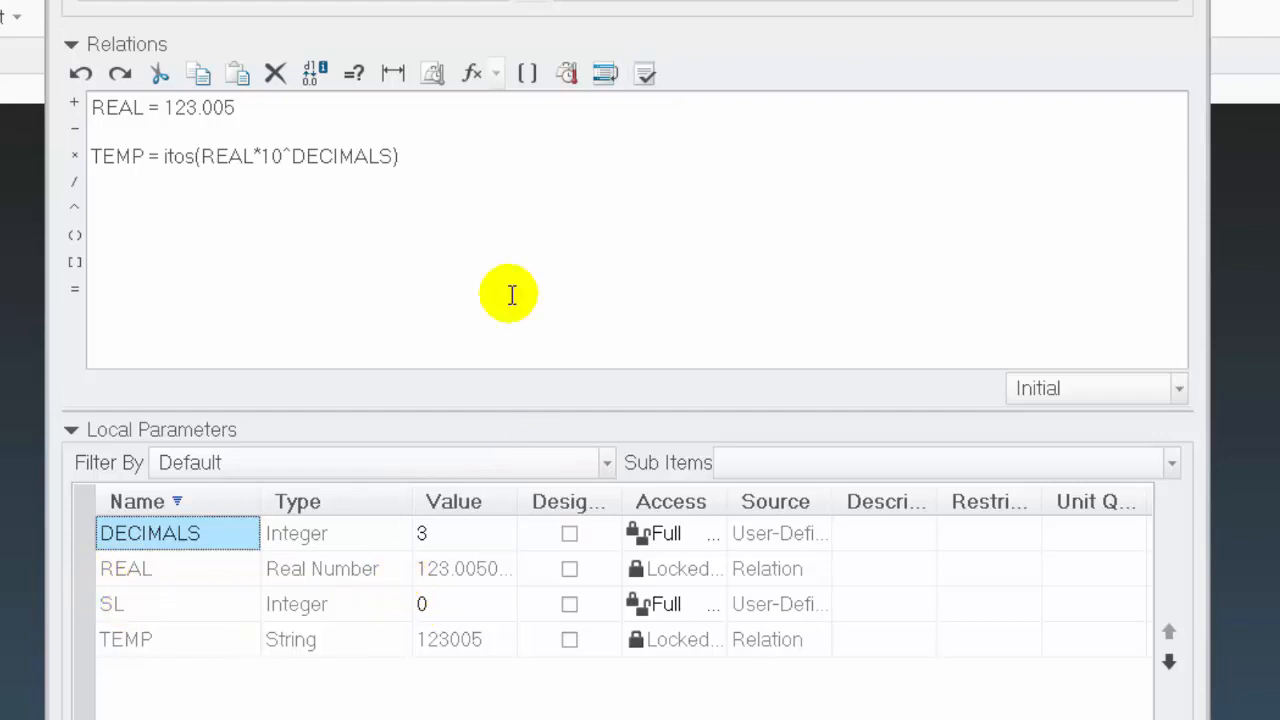
Add the relation SL = string_length(TEMP) below the TEMP line, inserting string_length from the function list, and verify the relations
click(451, 161)
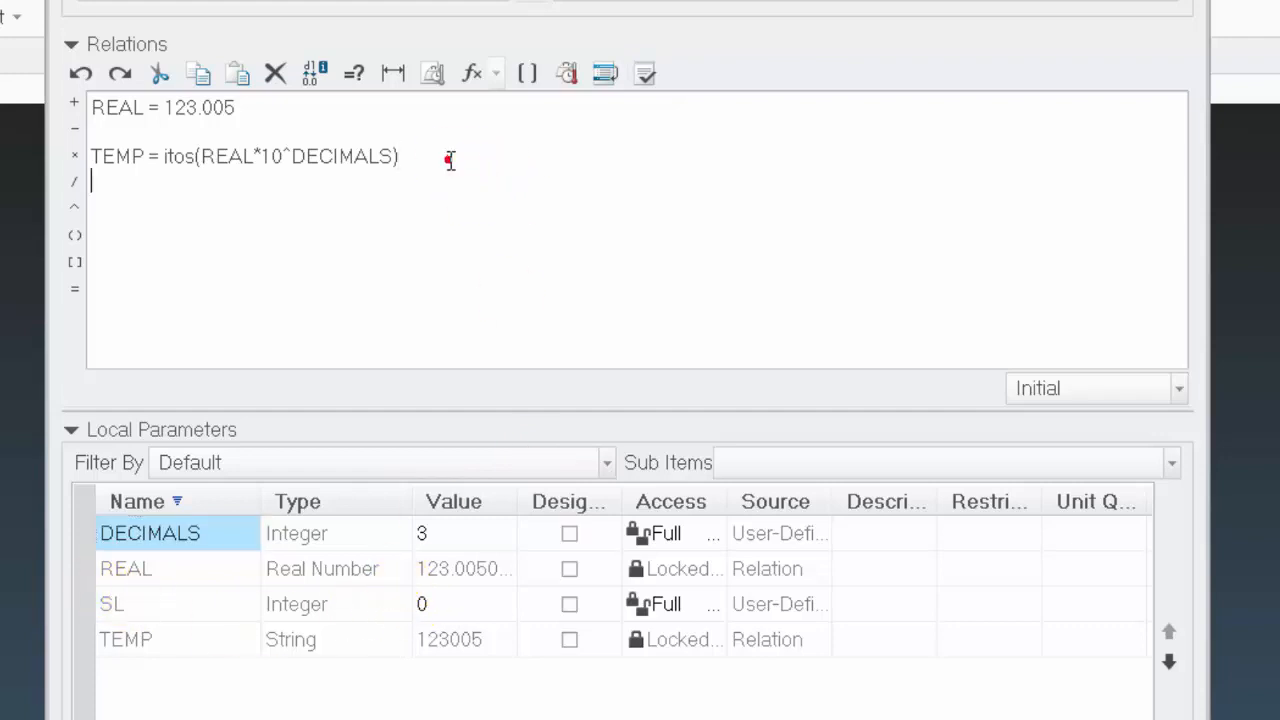
key(Return)
text(SL =)
click(470, 73)
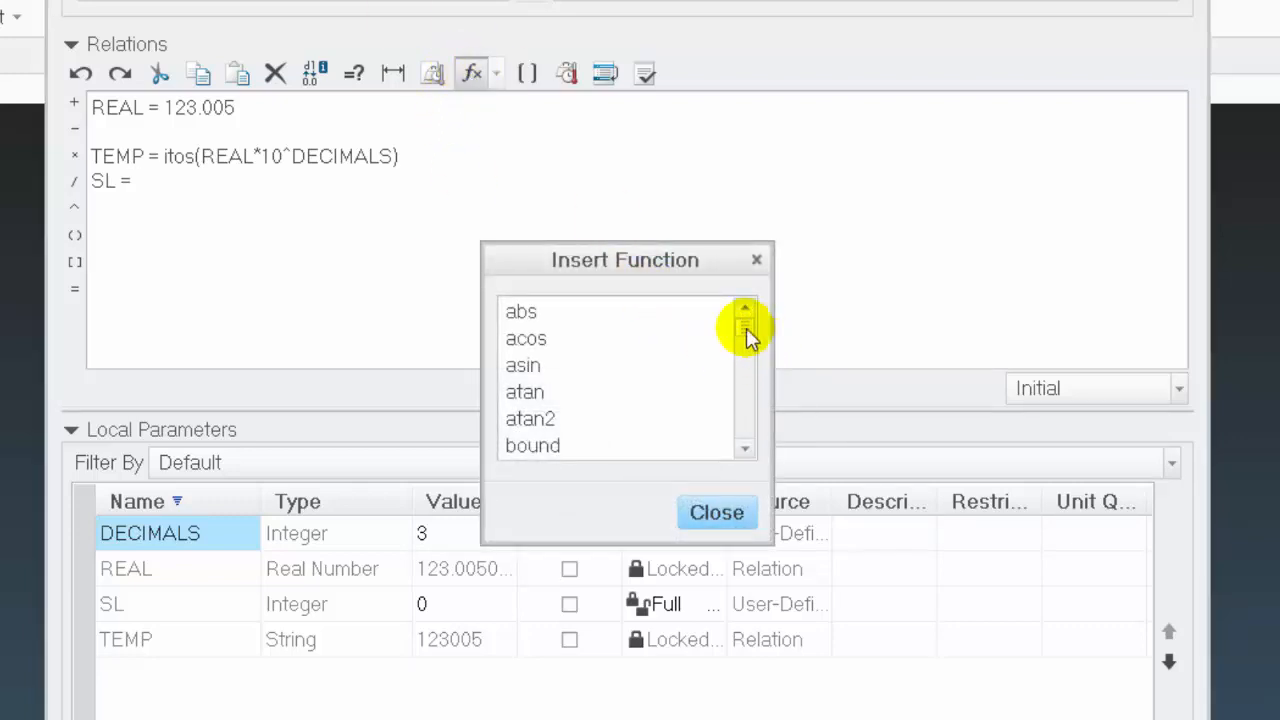
drag(745, 326, 749, 429)
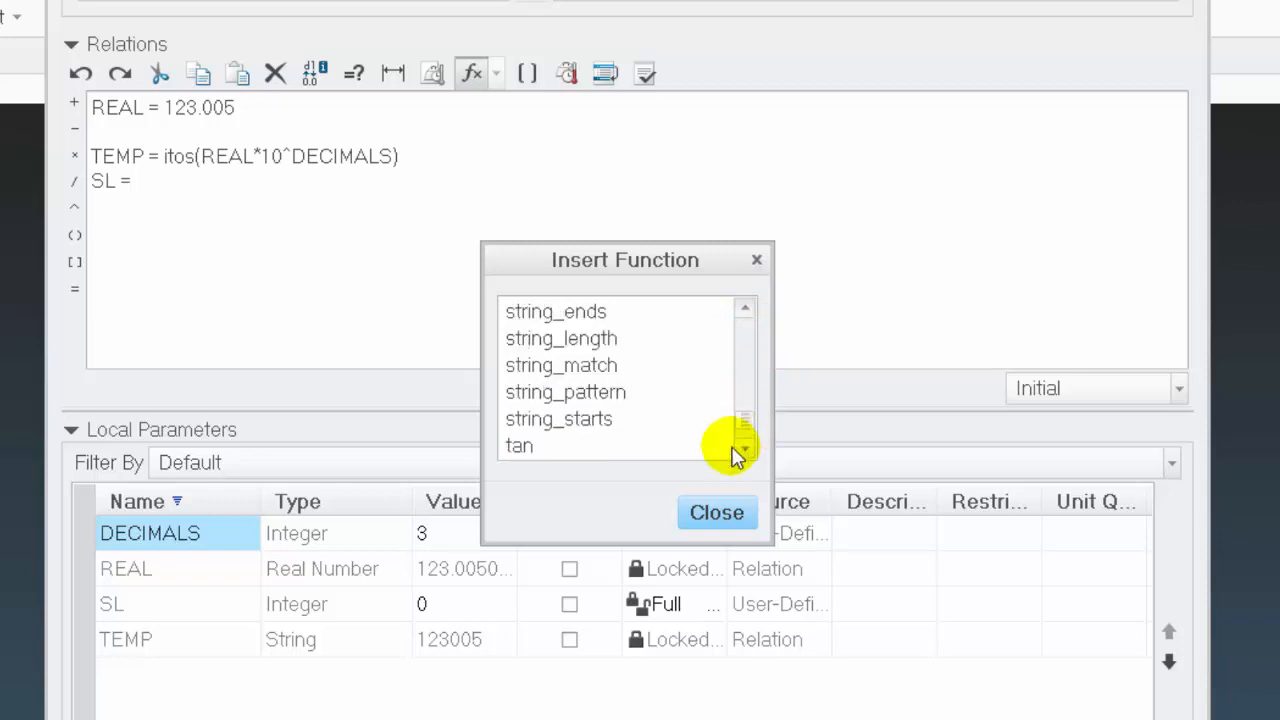
double_click(539, 339)
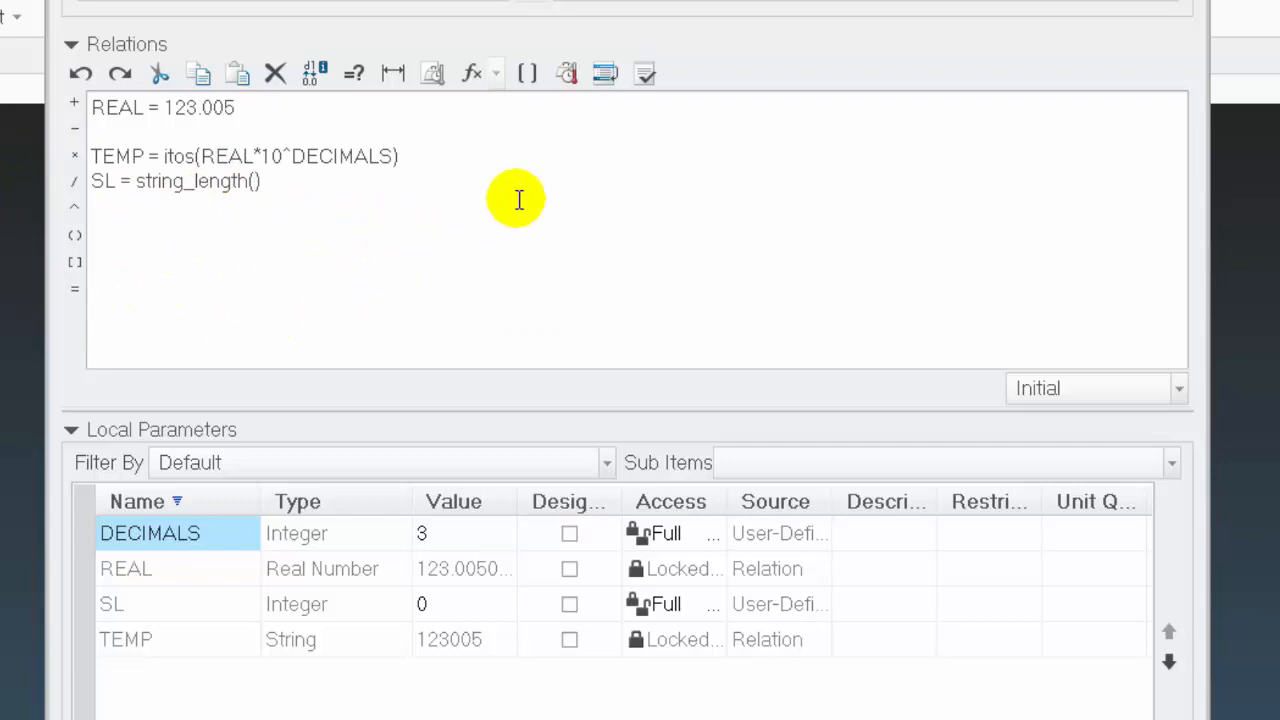
text(TEMP)
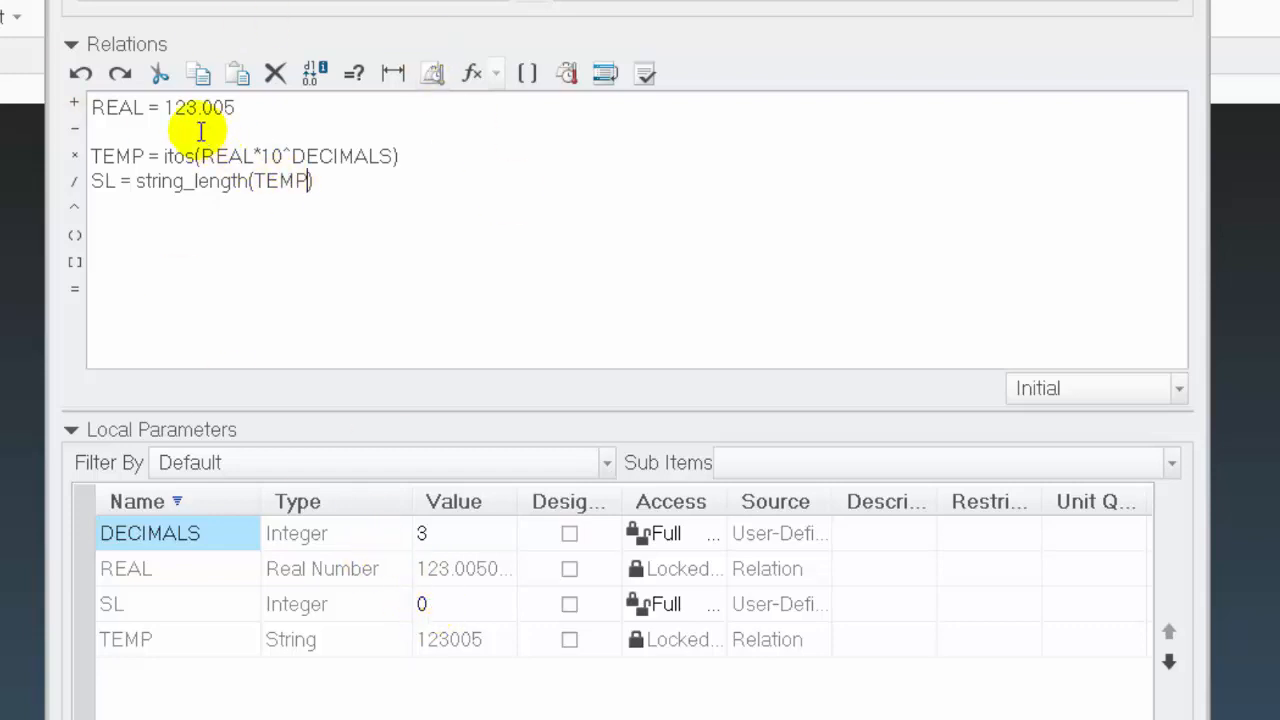
click(644, 75)
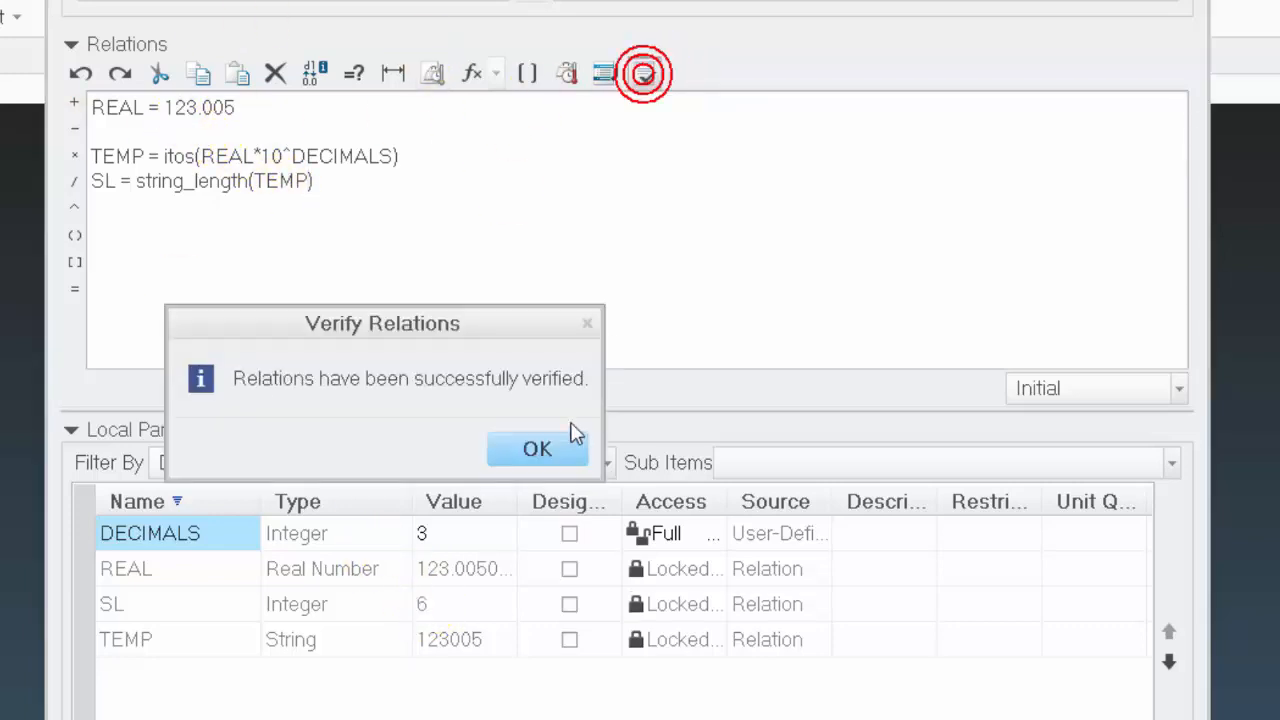
click(569, 449)
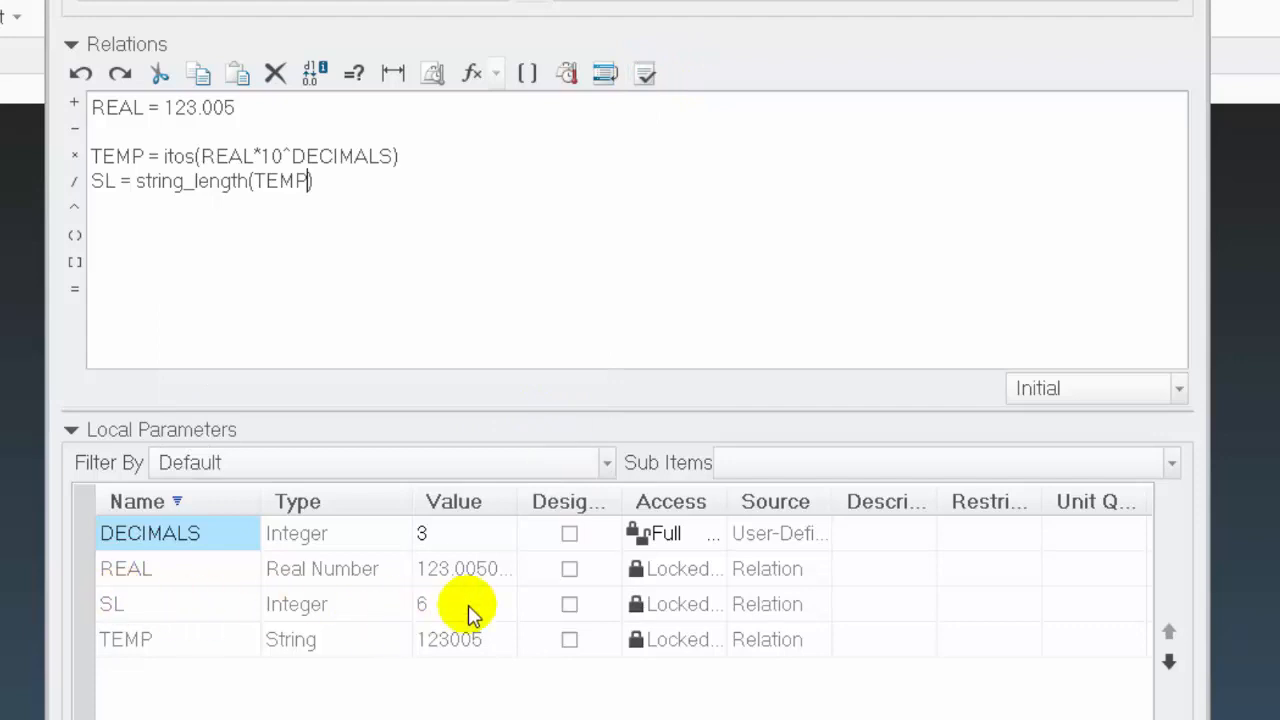
click(327, 166)
key(Return)
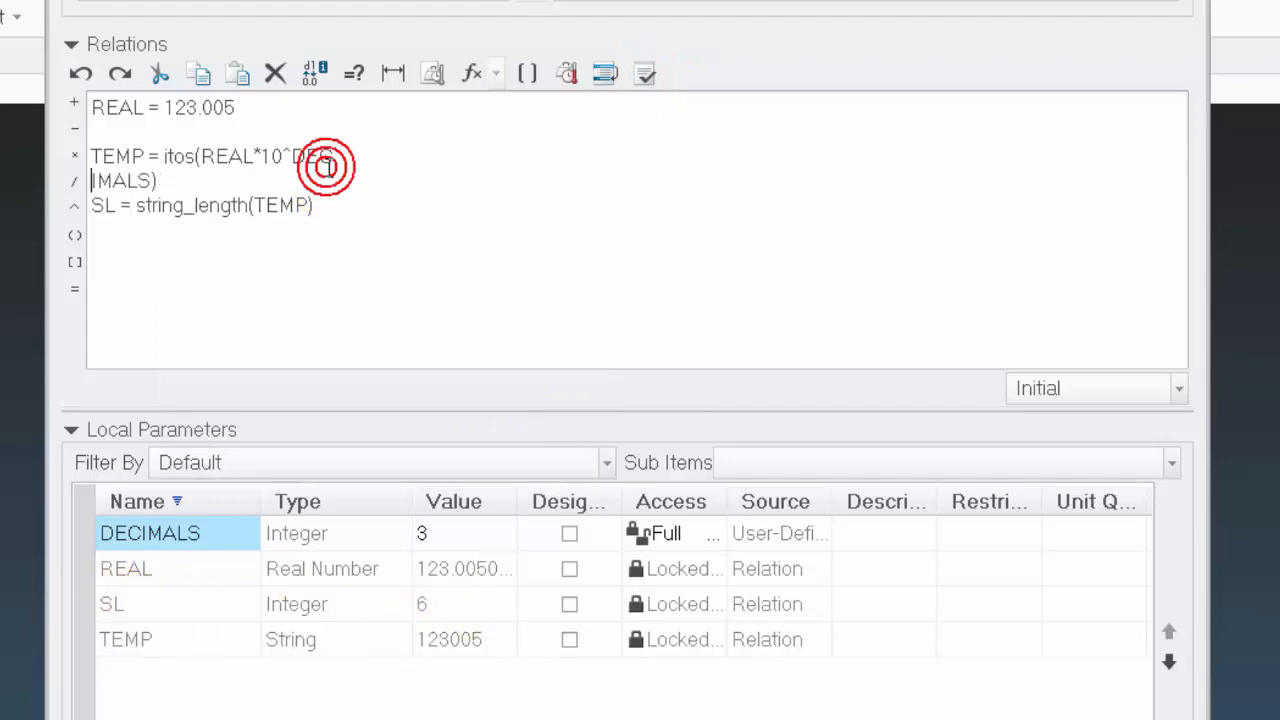
key(BackSpace)
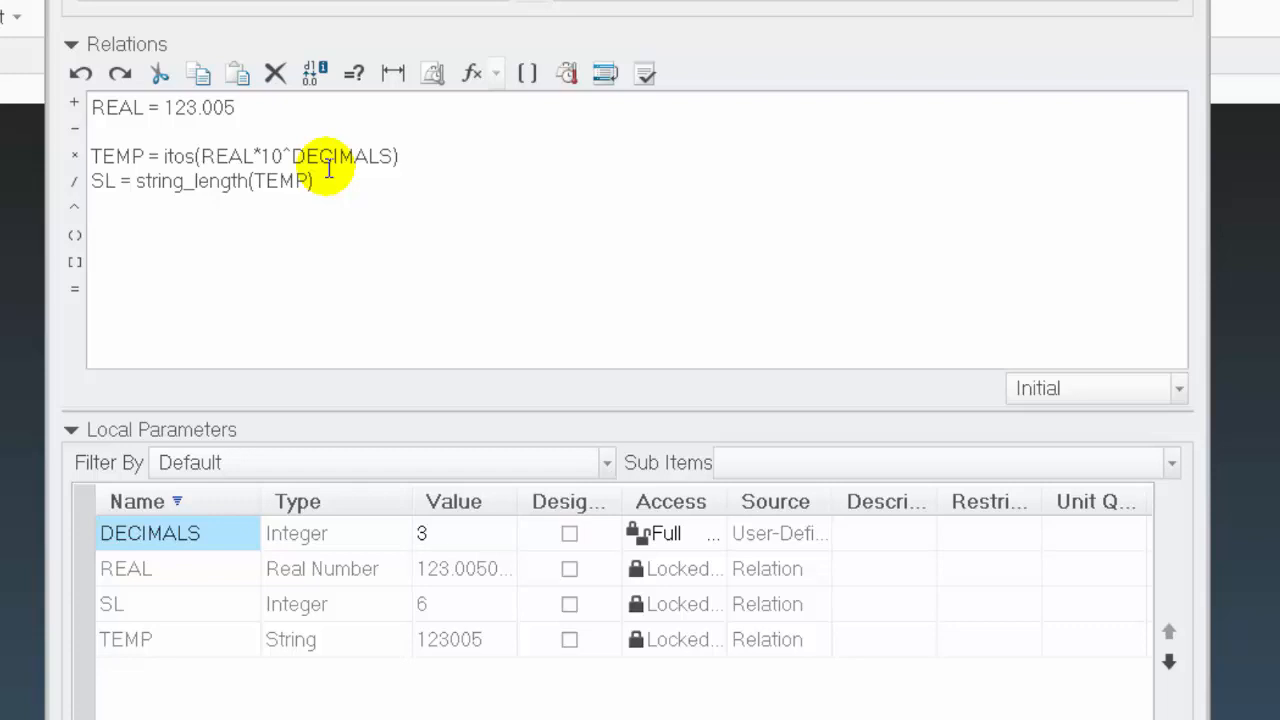
Add the relation REAL_STRING = extract(TEMP, 1,3) below the SL line and verify the relations
text(REAL_STRING = extract(TEMP, 1,3)
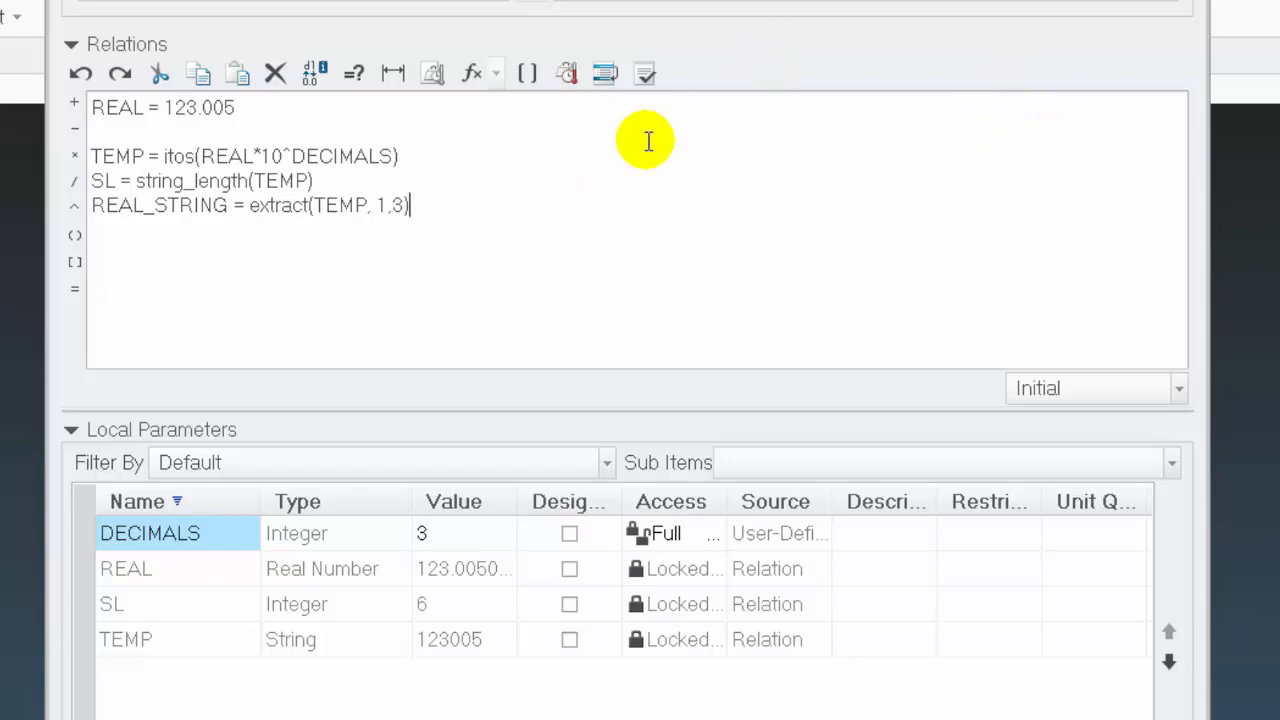
click(645, 73)
click(555, 449)
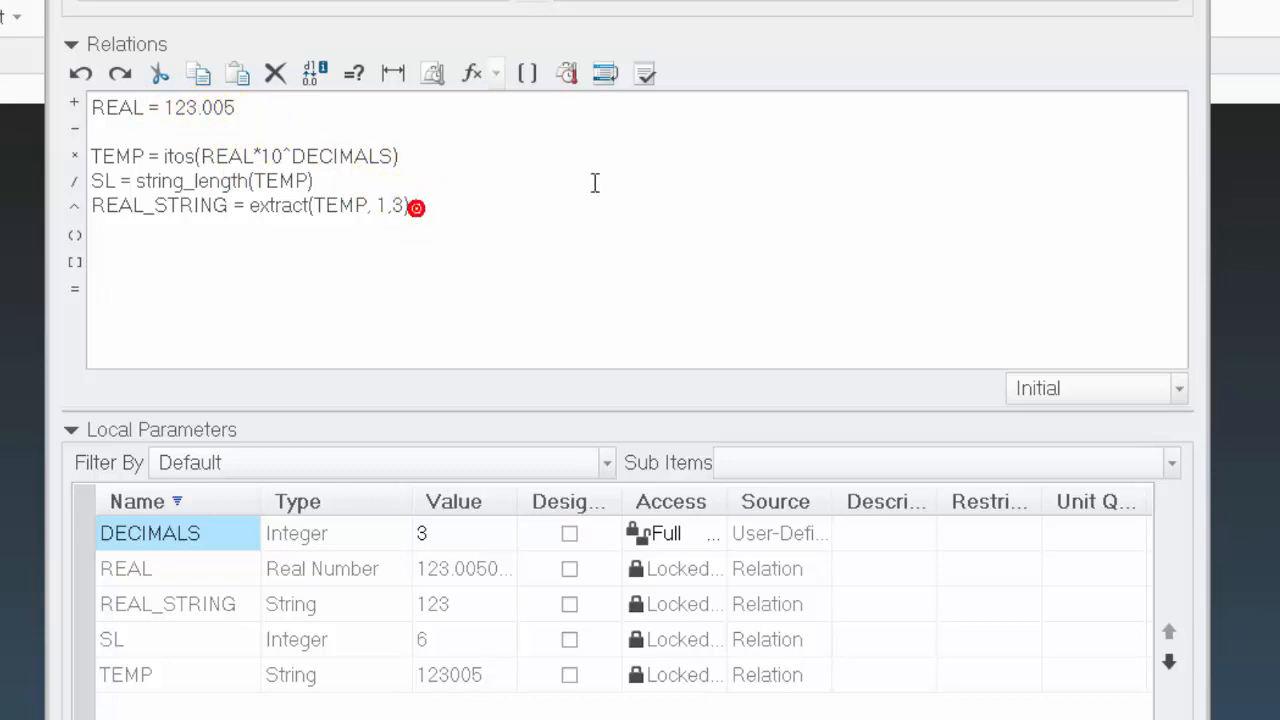
Append a decimal point string, +".", to the REAL_STRING relation and verify the relations
click(416, 207)
click(648, 71)
click(534, 449)
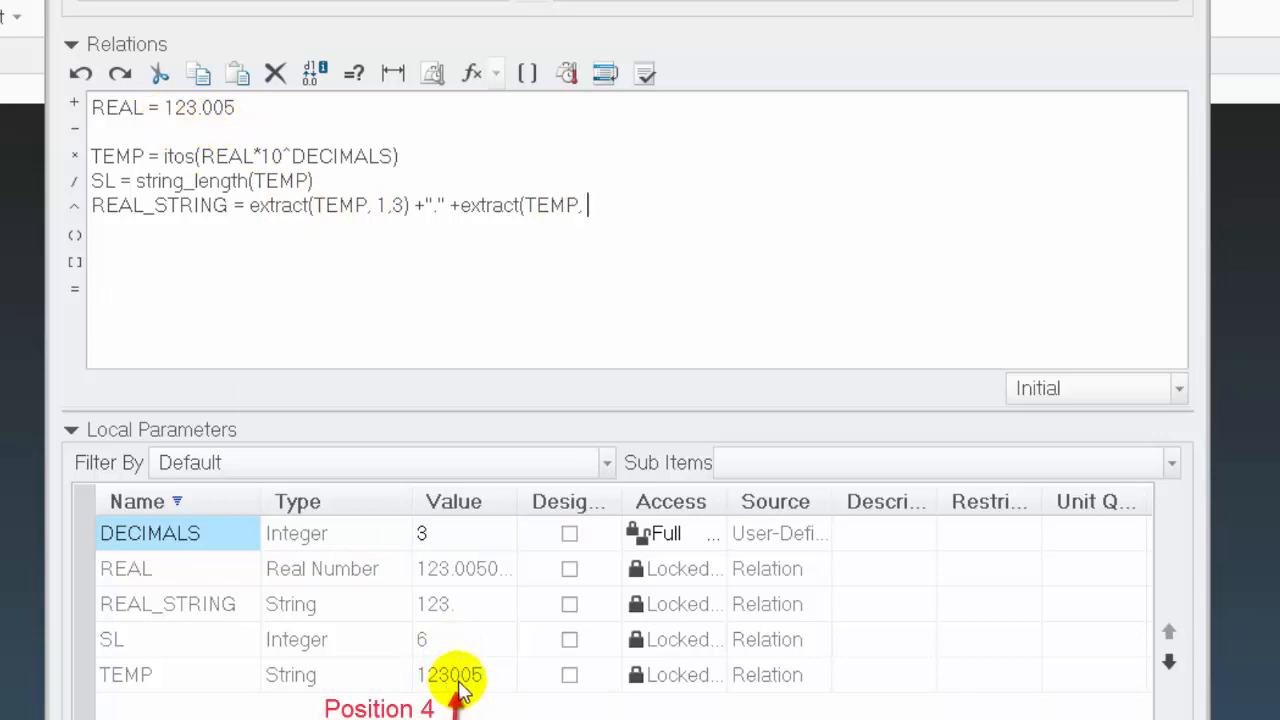
Complete the REAL_STRING relation by appending +extract(TEMP, 4,3) and verify the relations
text(4)
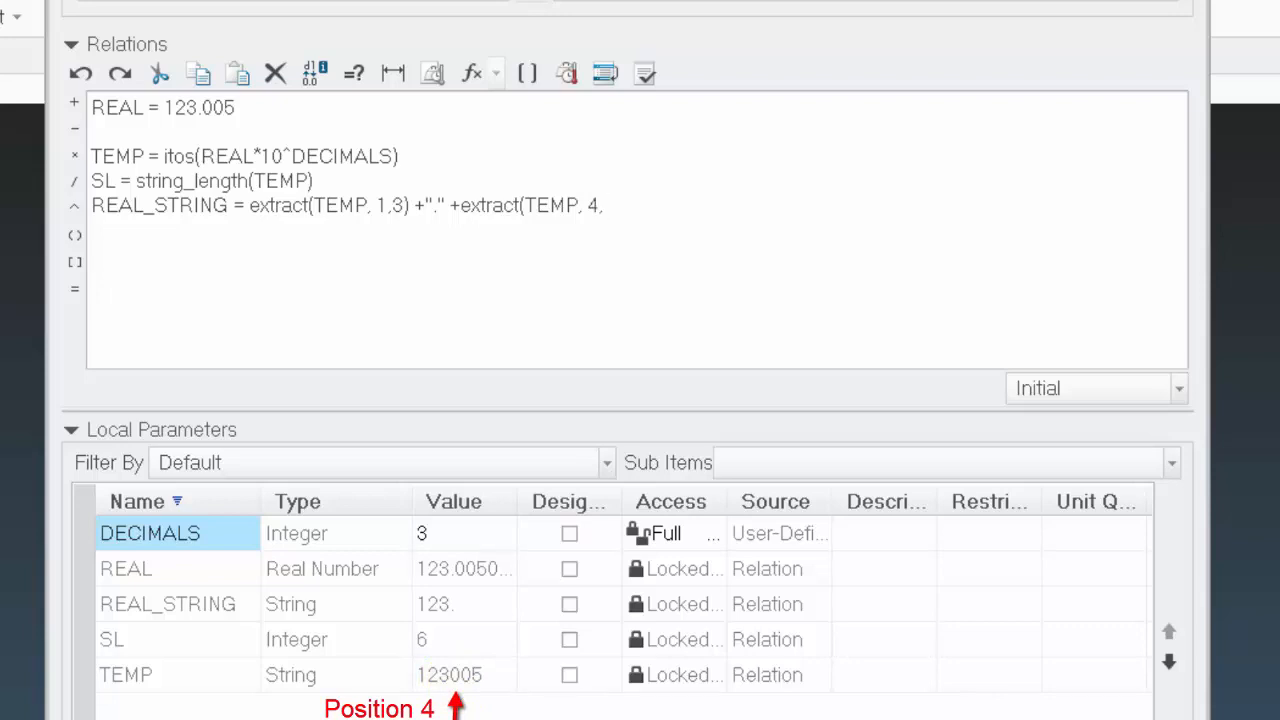
text(,3)
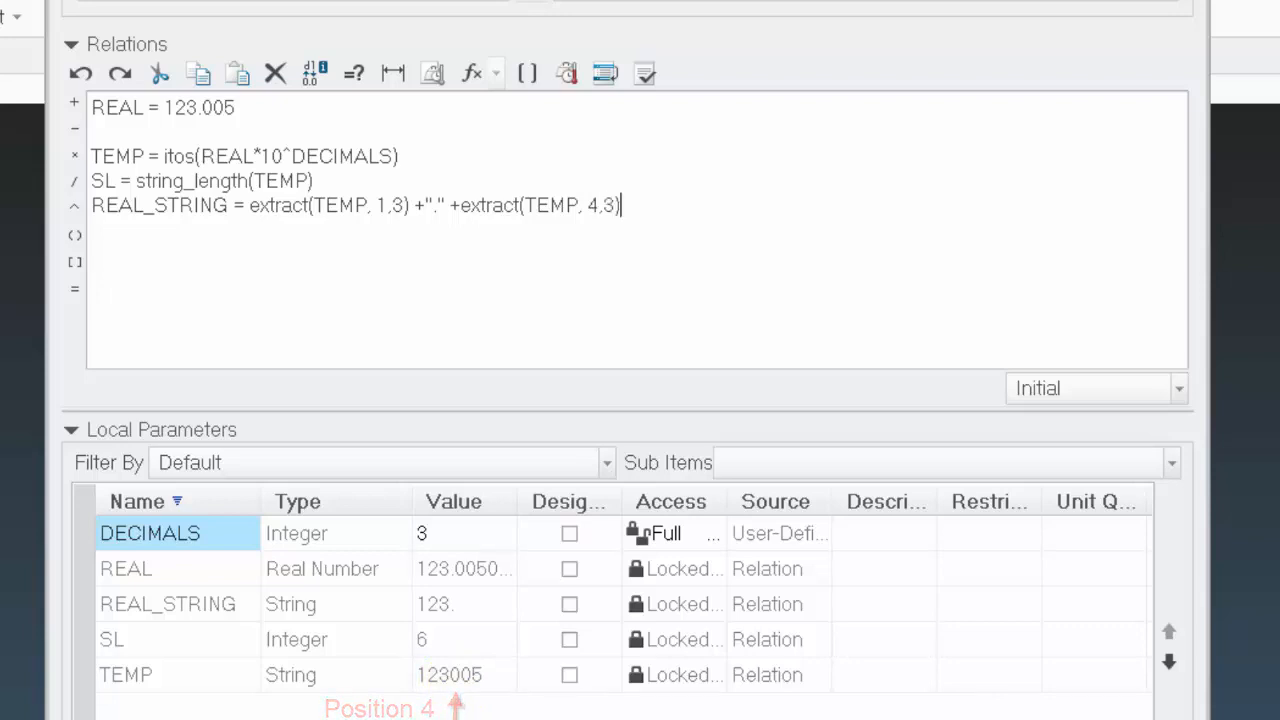
text())
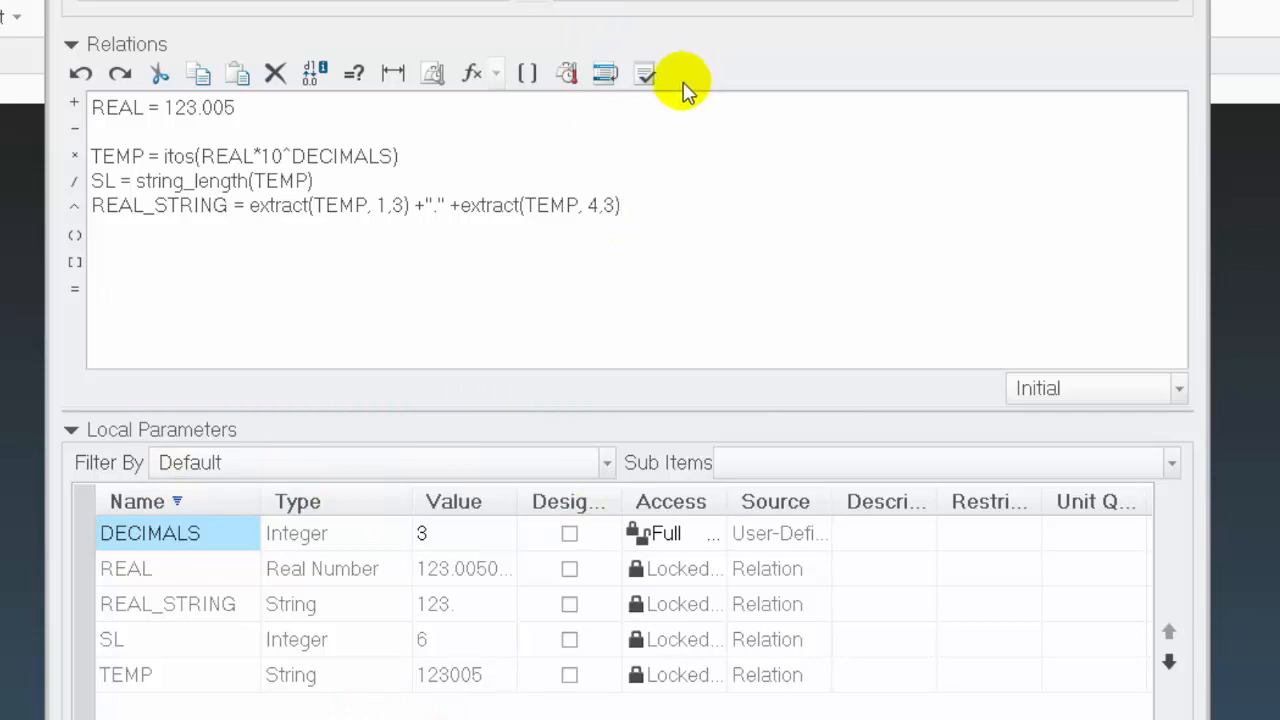
click(645, 76)
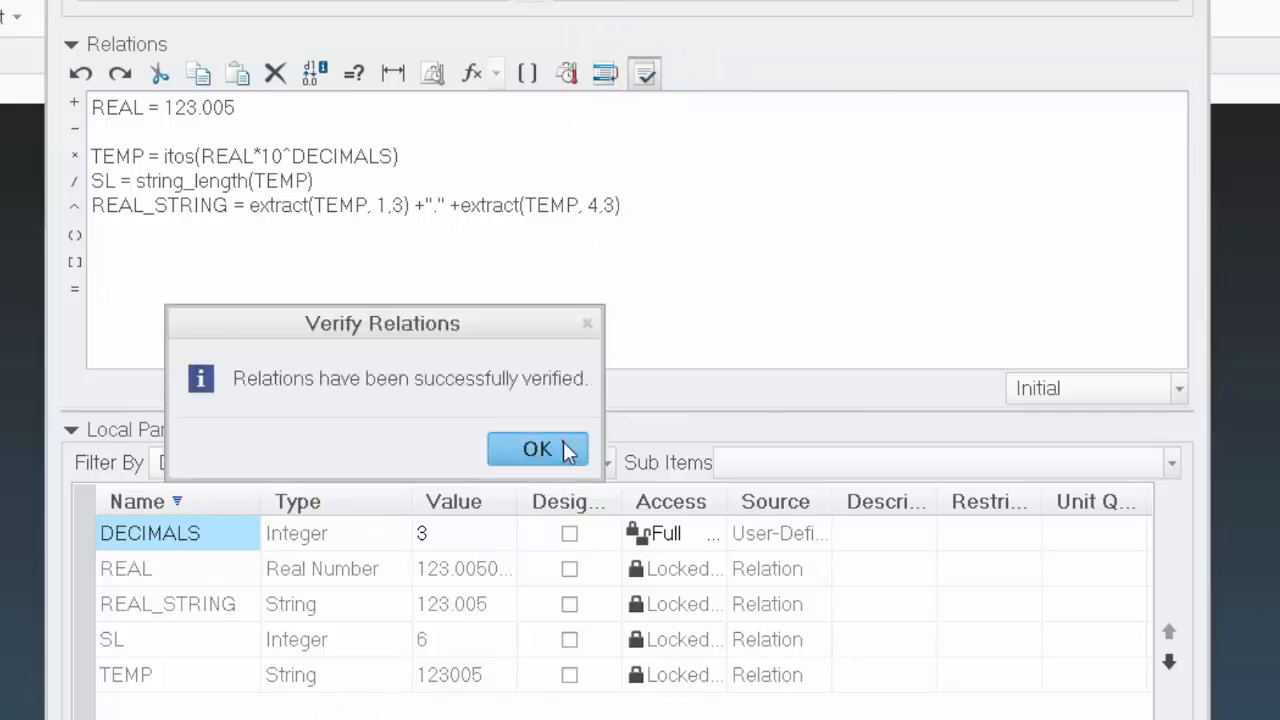
click(568, 449)
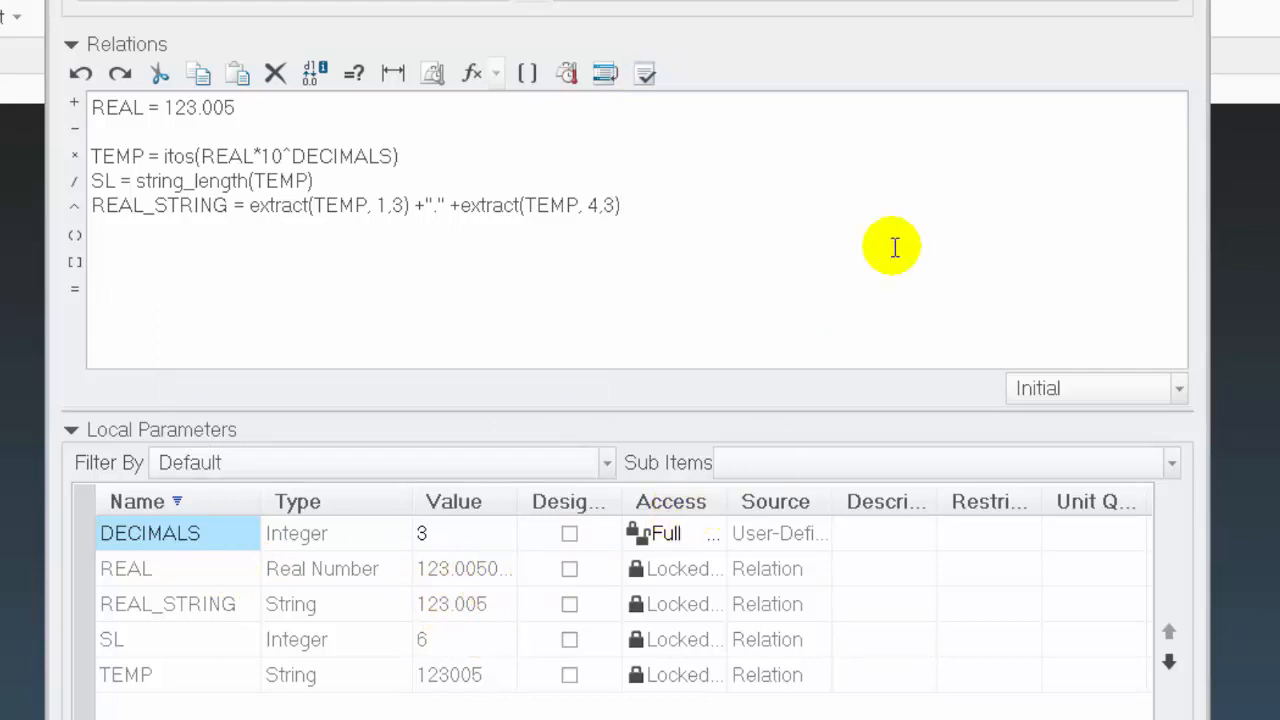
Replace the length 3 in the first extract of the REAL_STRING relation with SL -DECIMALS and verify the relations
click(407, 207)
double_click(398, 205)
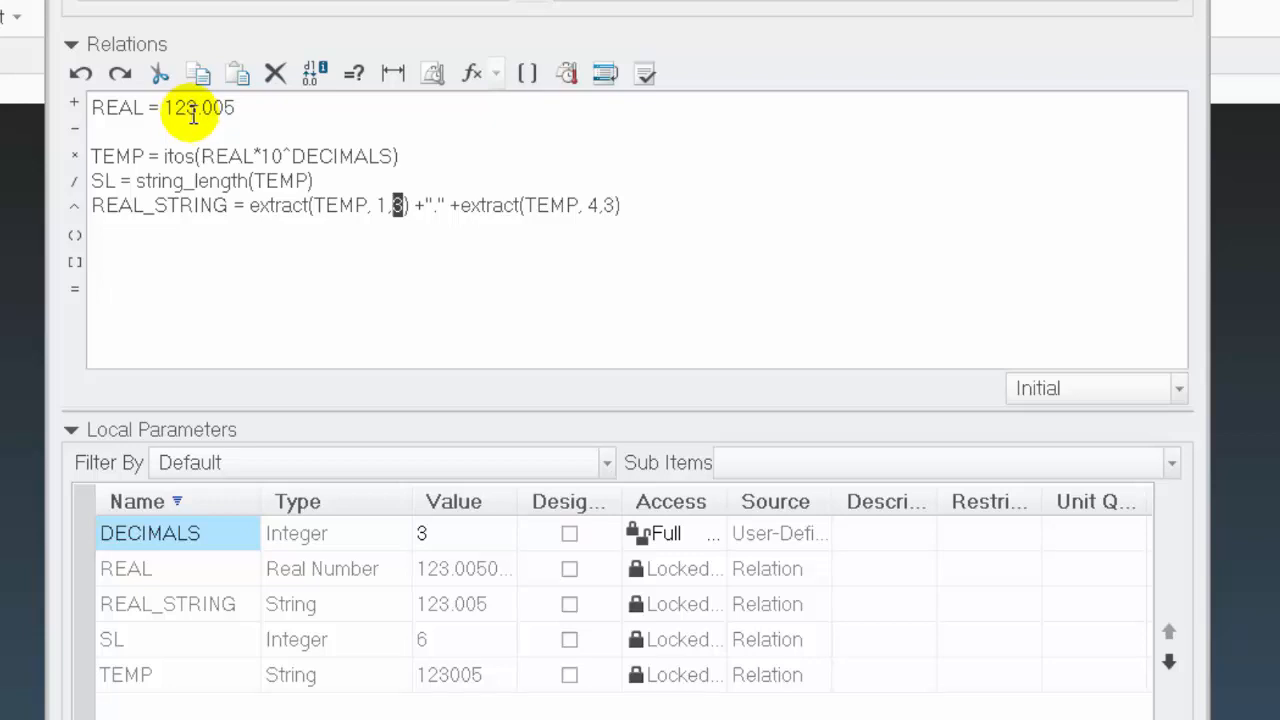
click(452, 238)
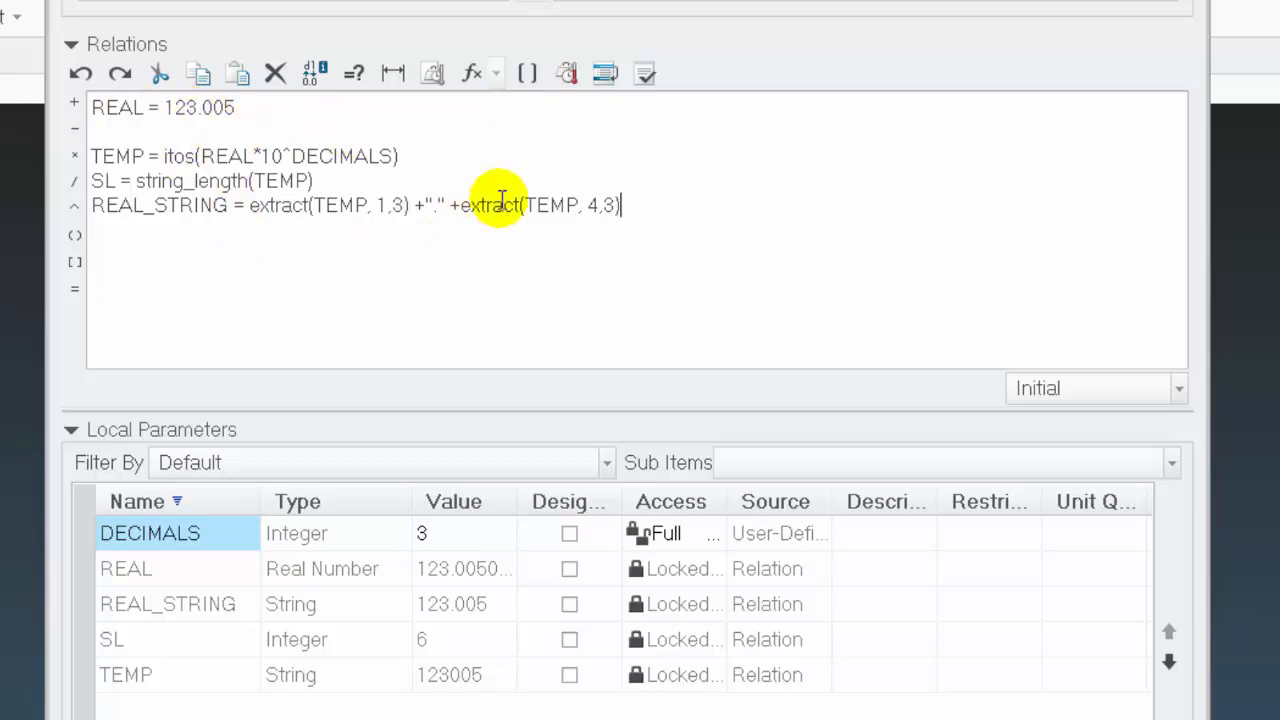
double_click(398, 206)
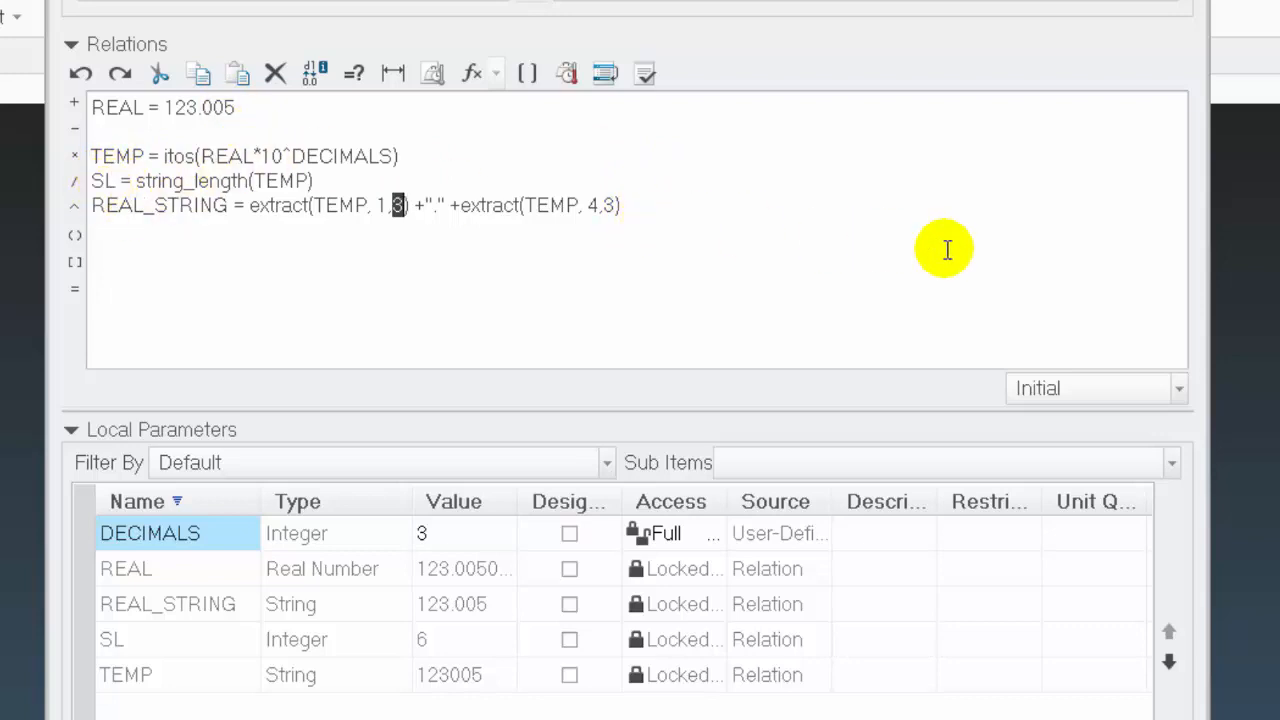
text(SL )
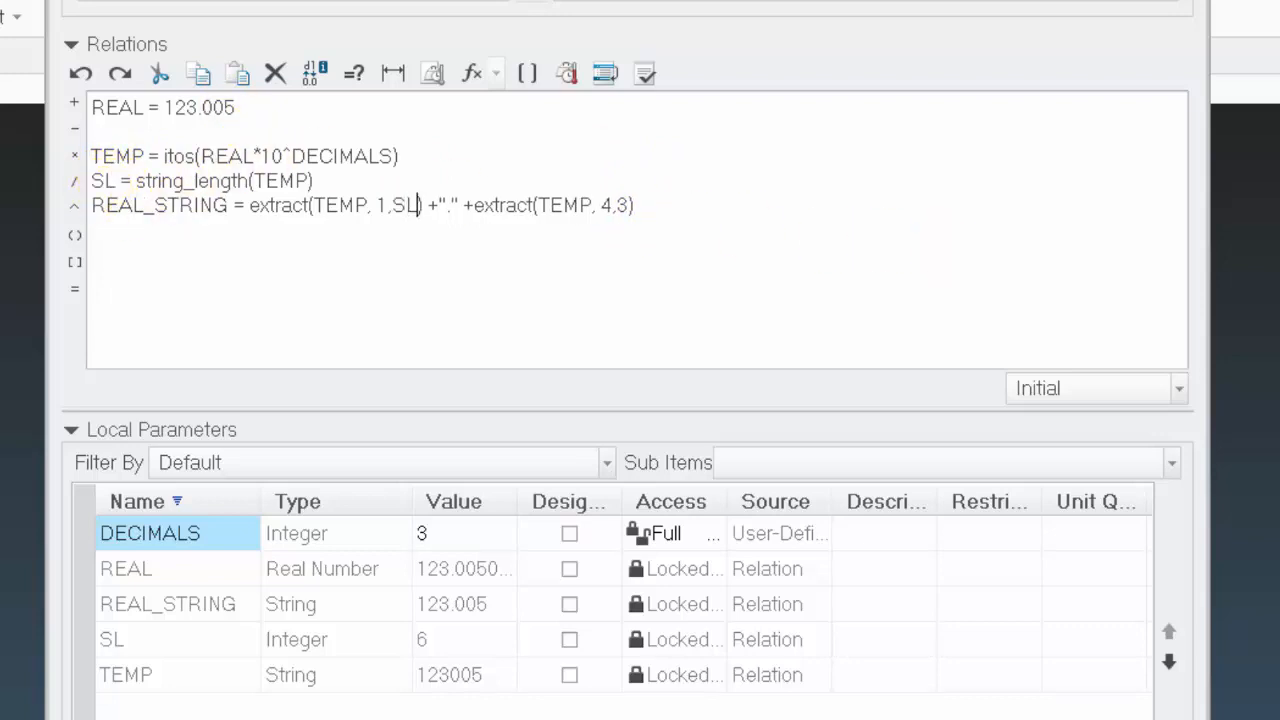
text(-)
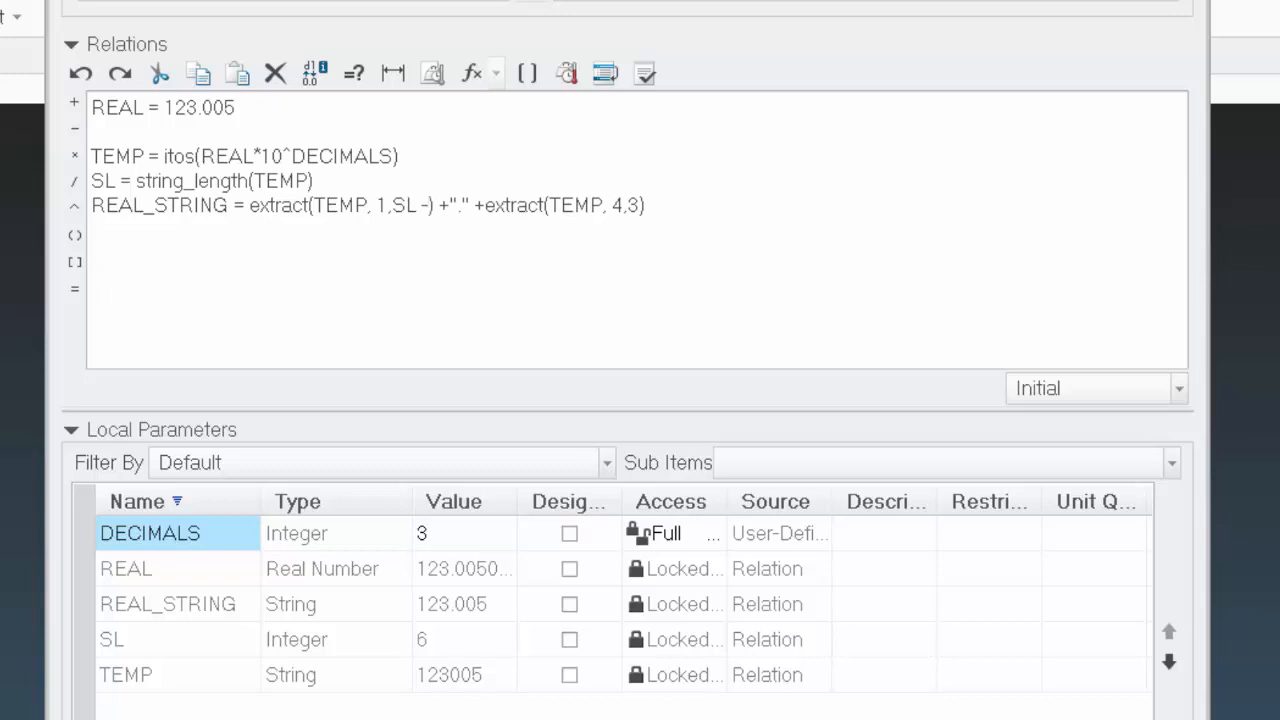
text(DECI)
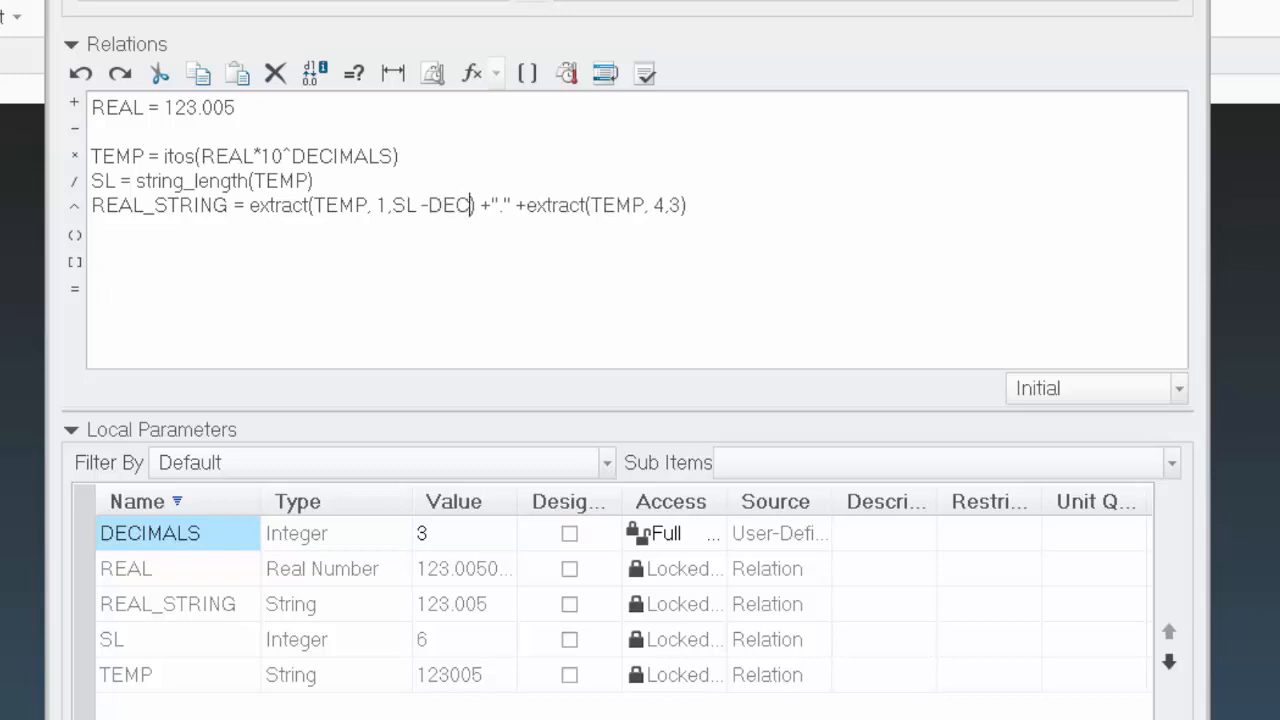
text(MALS)
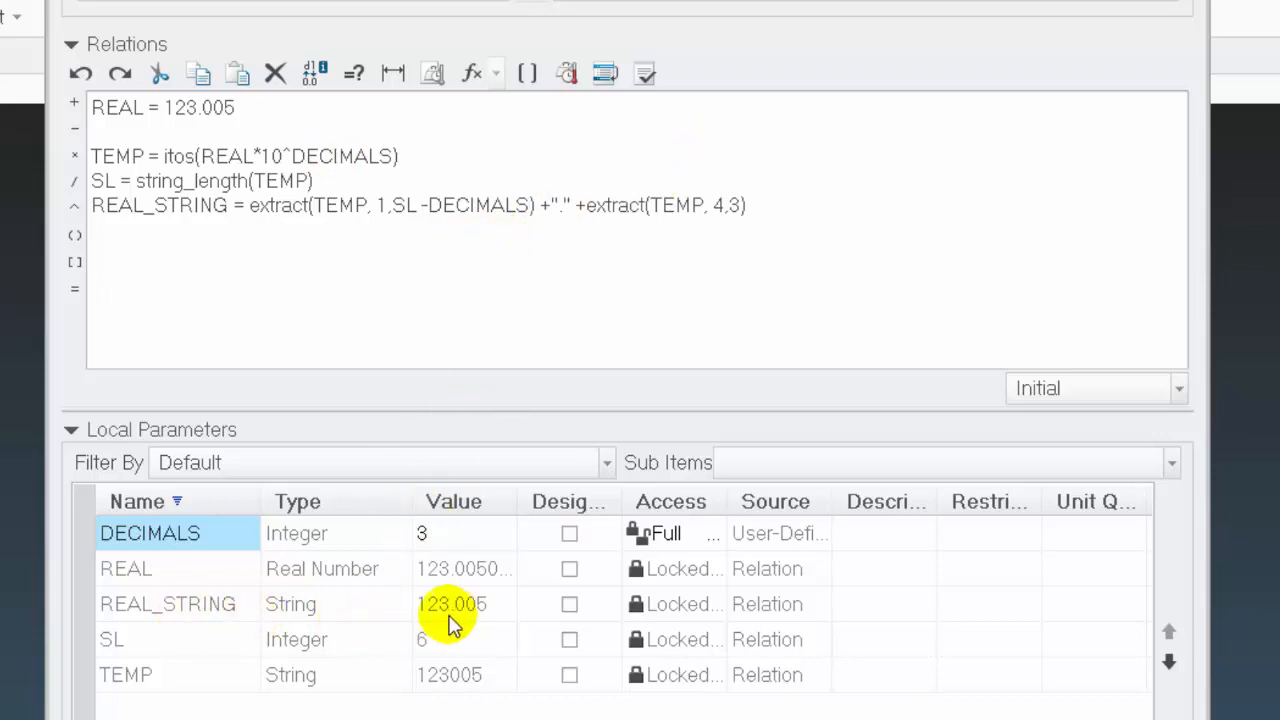
click(646, 73)
click(536, 448)
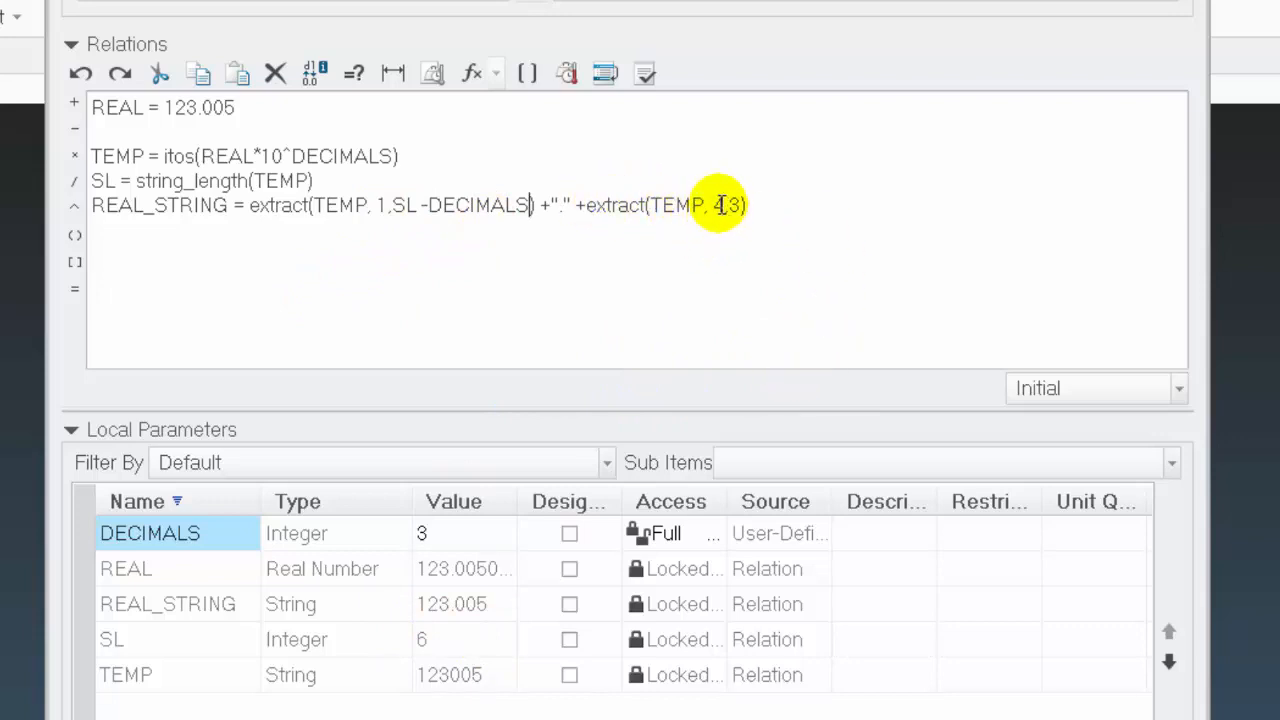
Replace the start position 4 in the second extract of REAL_STRING with SL -DECIMALS +1 and verify the relations
mouse_move(717, 204)
mouse_down()
mouse_move(722, 194)
mouse_move(719, 207)
mouse_up()
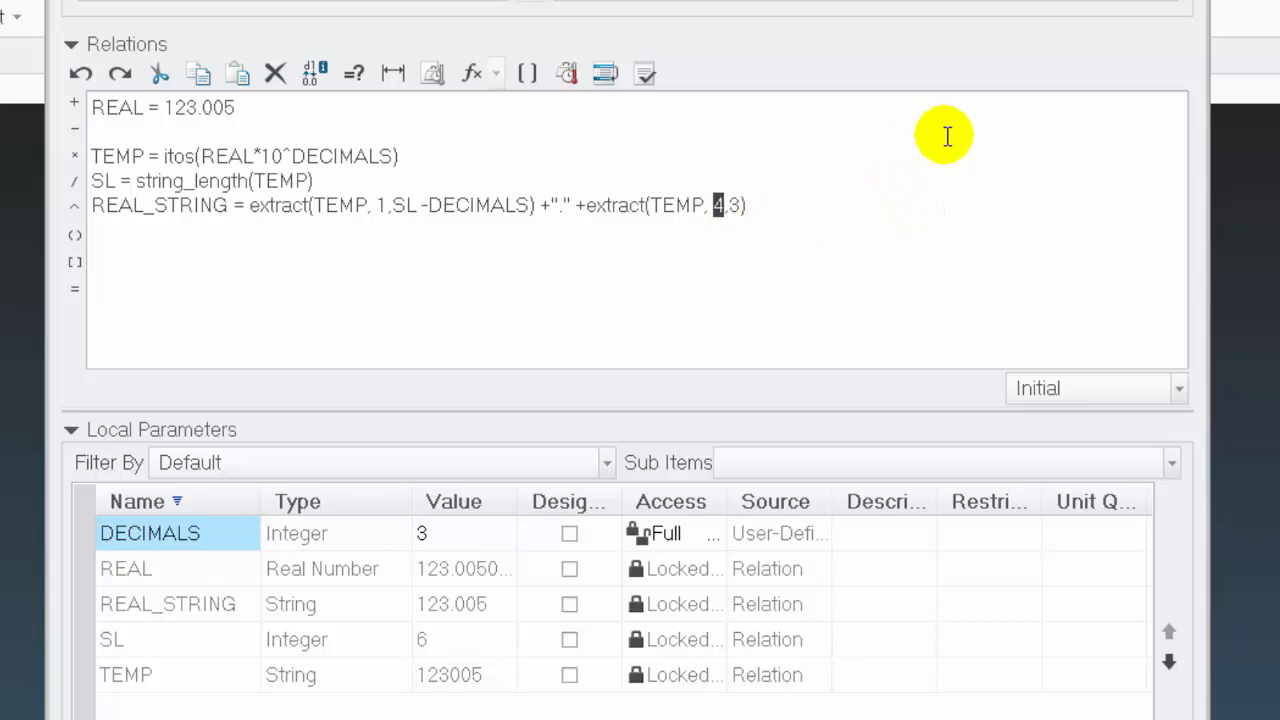
text(SL -DECIMALS +1)
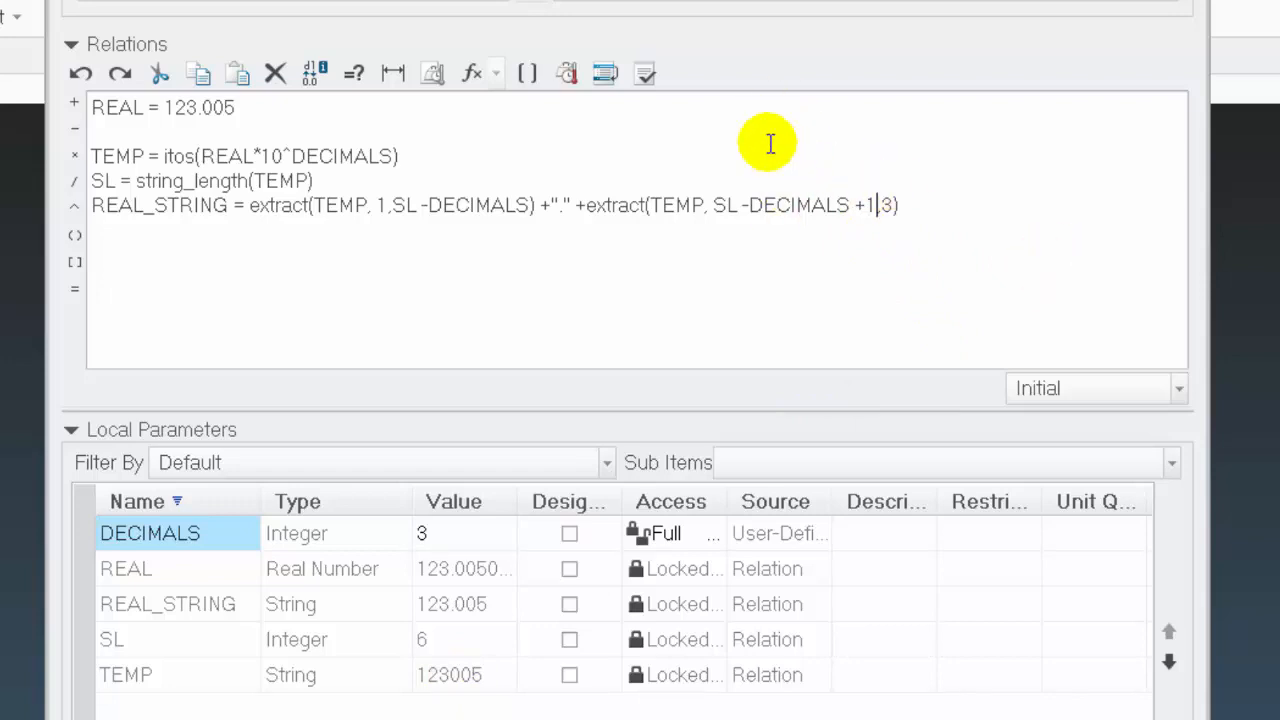
click(646, 70)
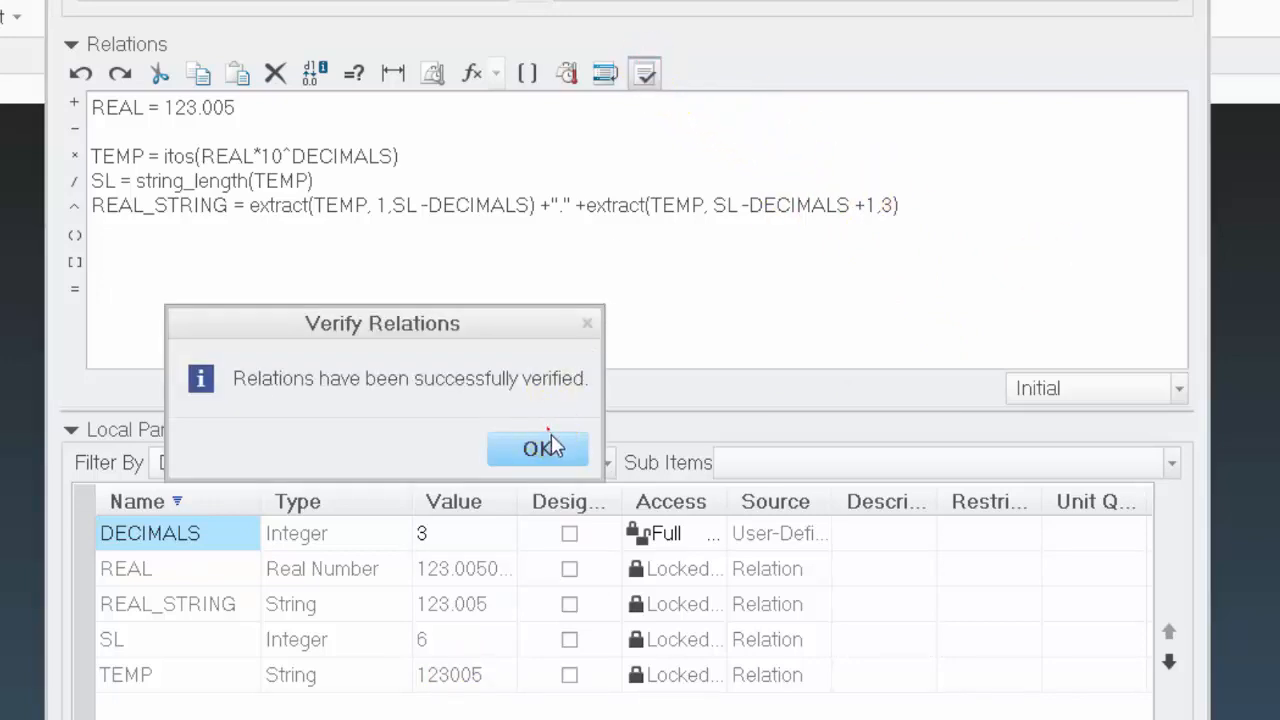
click(511, 449)
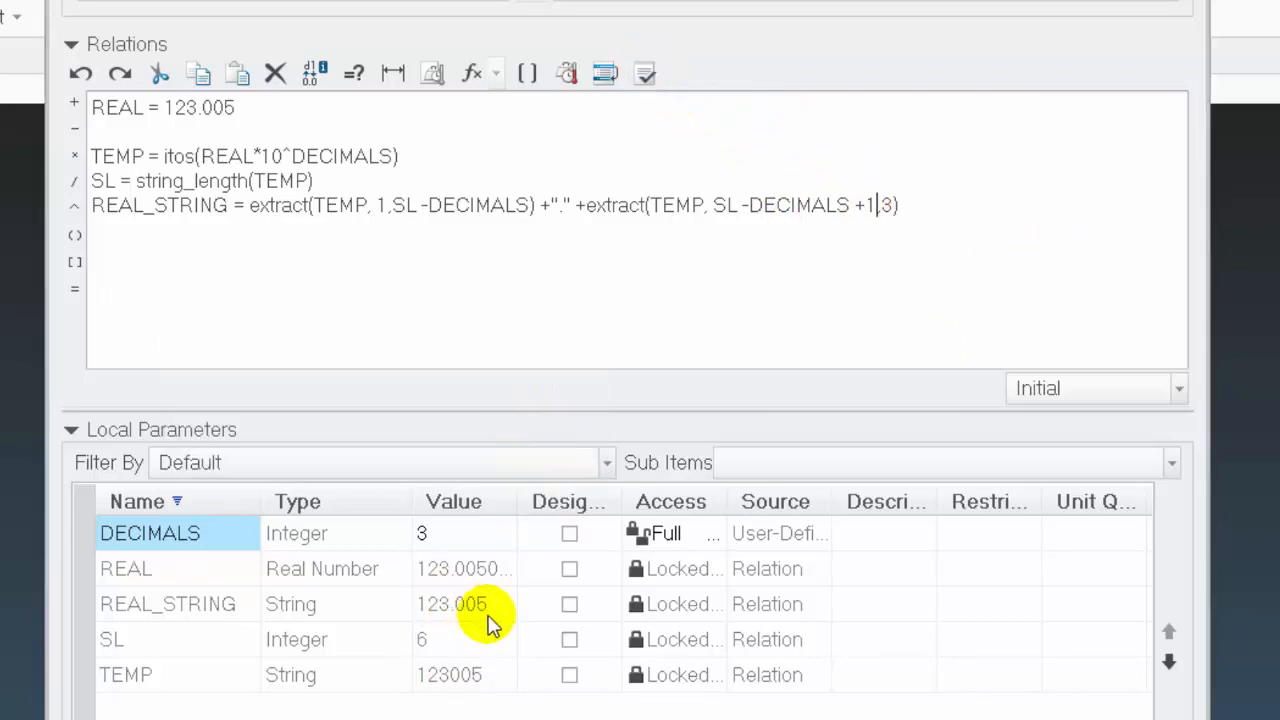
Replace the length 3 in the second extract of REAL_STRING with DECIMALS and verify the relations
click(881, 206)
drag(883, 207, 893, 206)
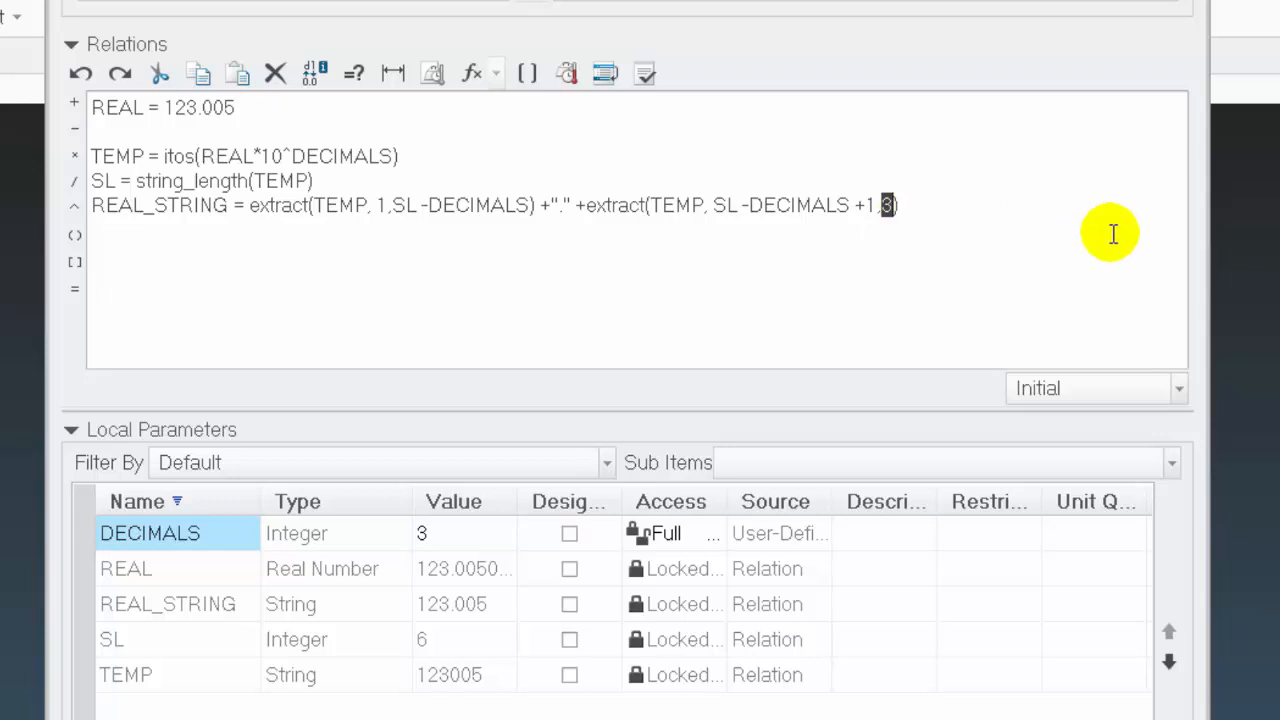
text(DECIMALS)
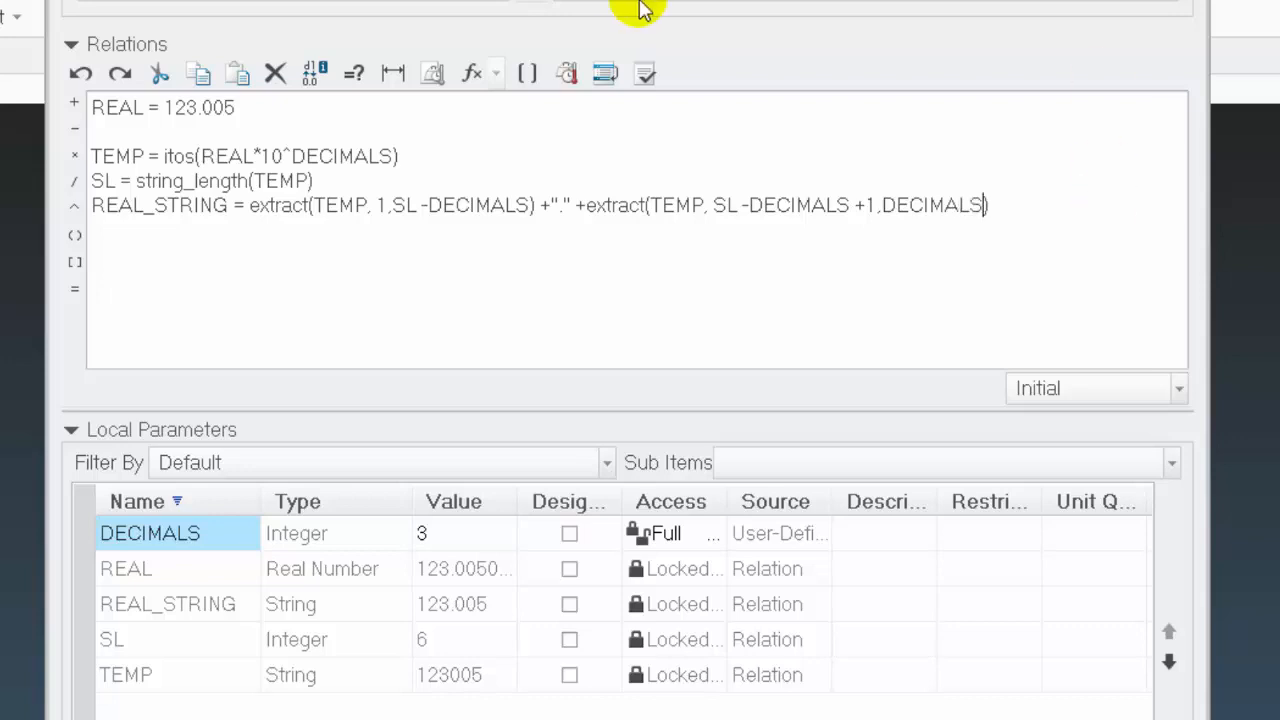
click(648, 80)
click(580, 450)
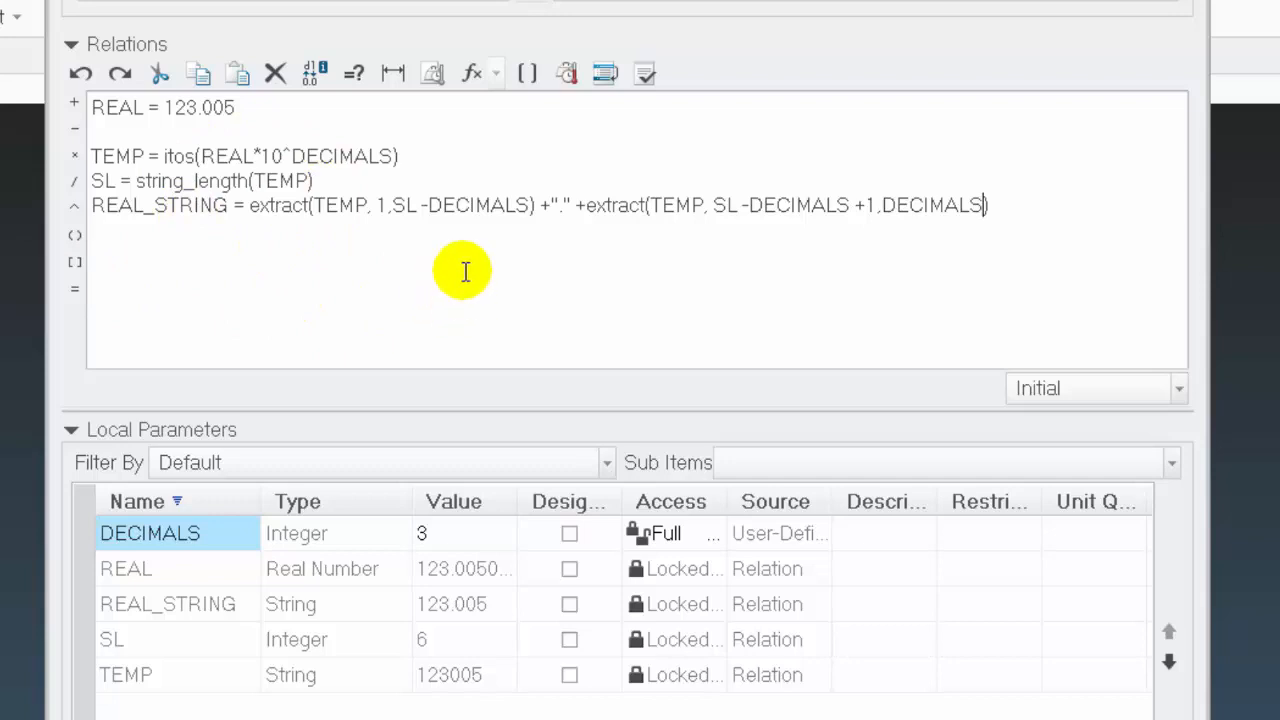
Set the REAL parameter to 0.005 in its relation and verify the relations
double_click(198, 110)
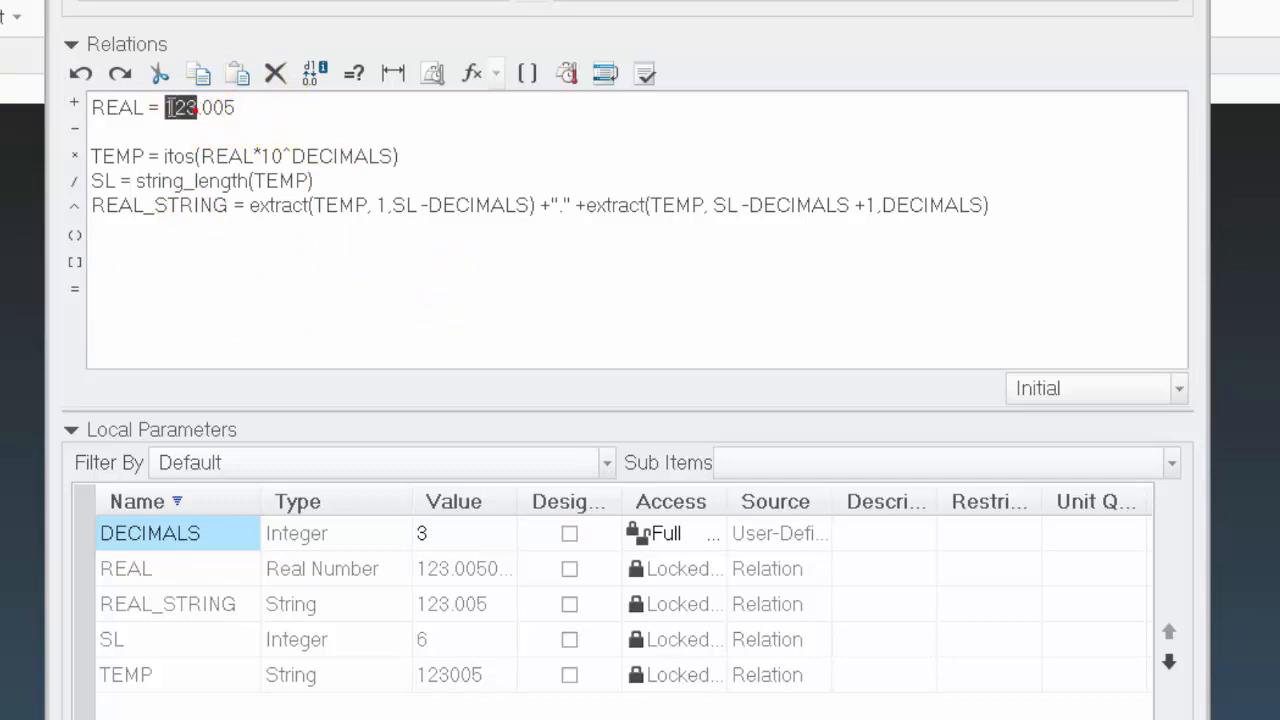
click(286, 109)
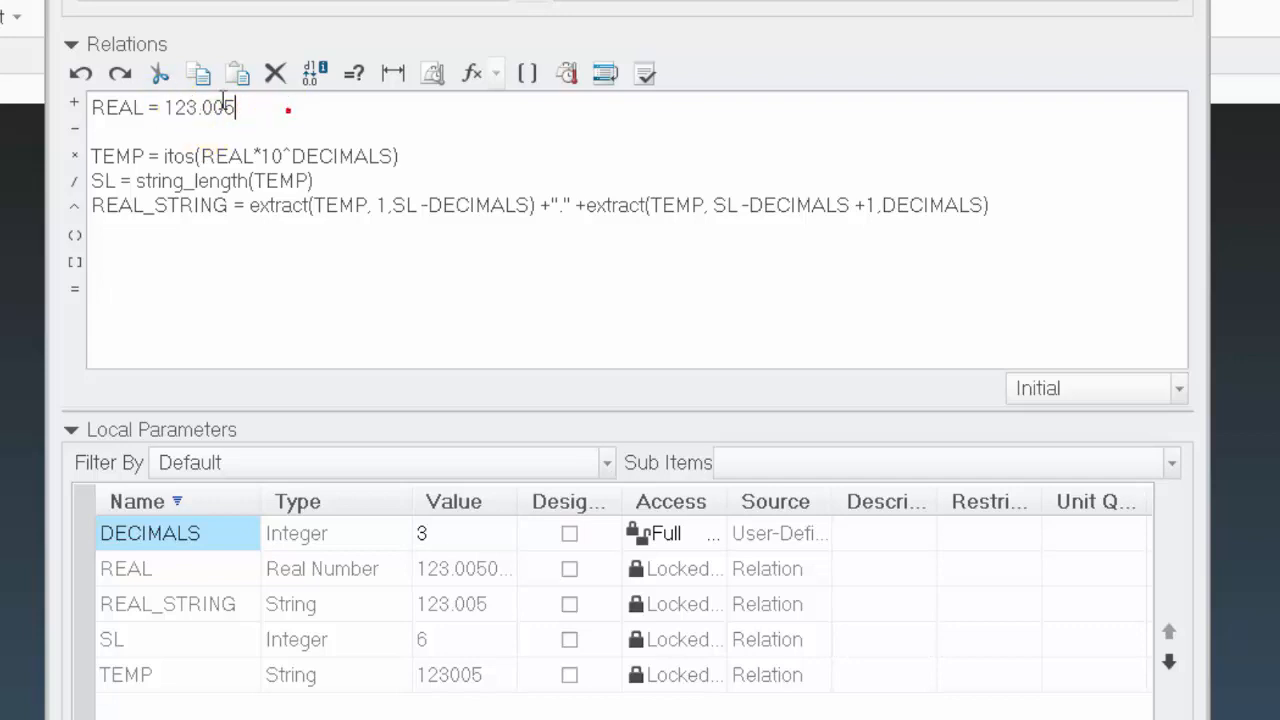
double_click(198, 108)
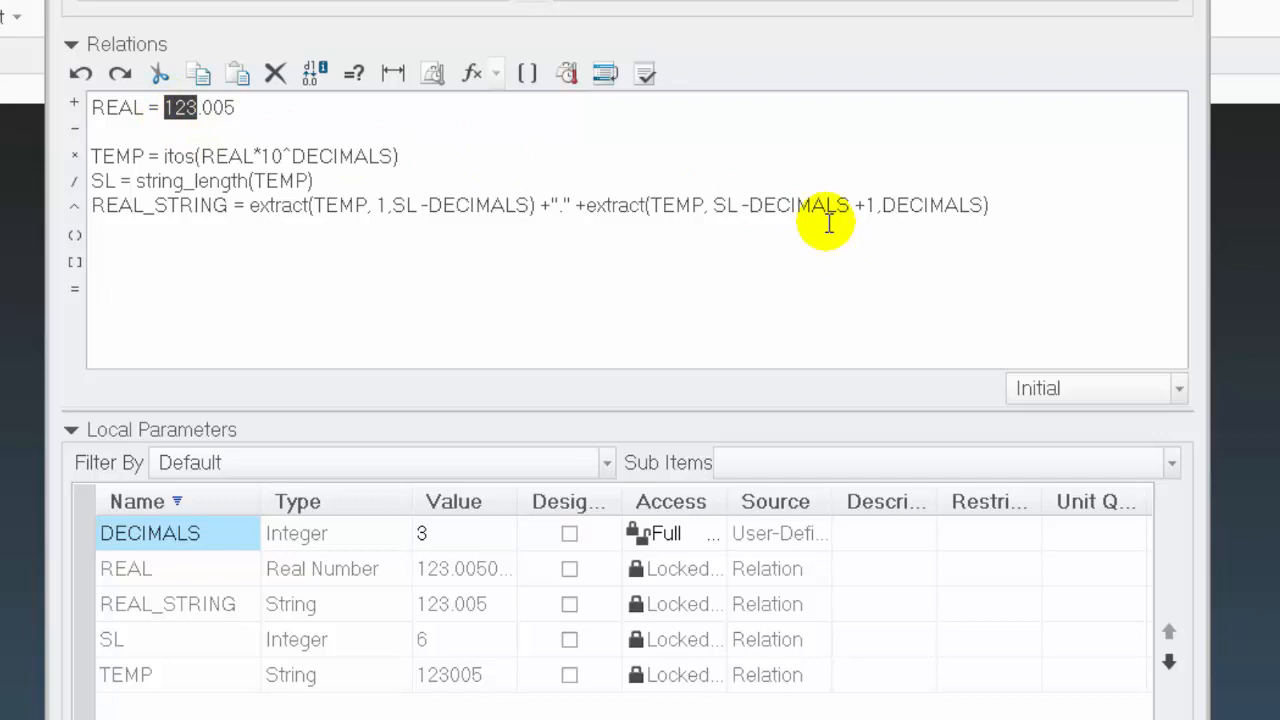
text(0)
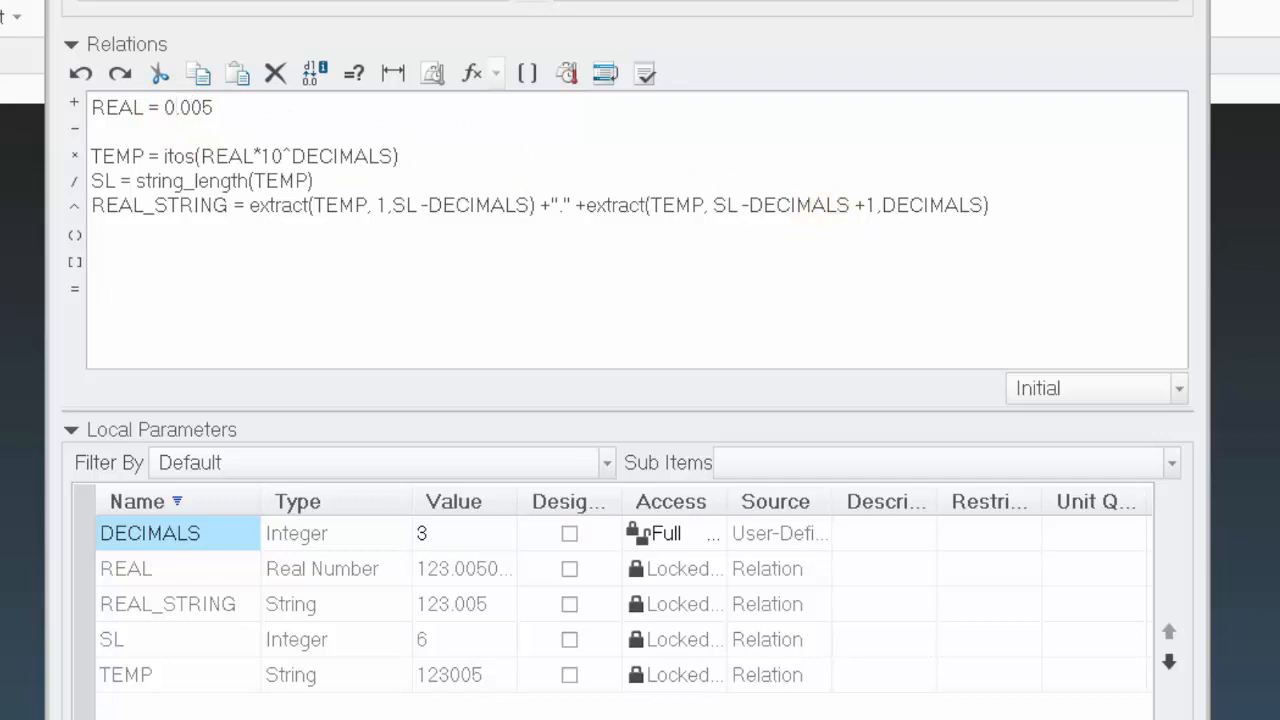
click(645, 72)
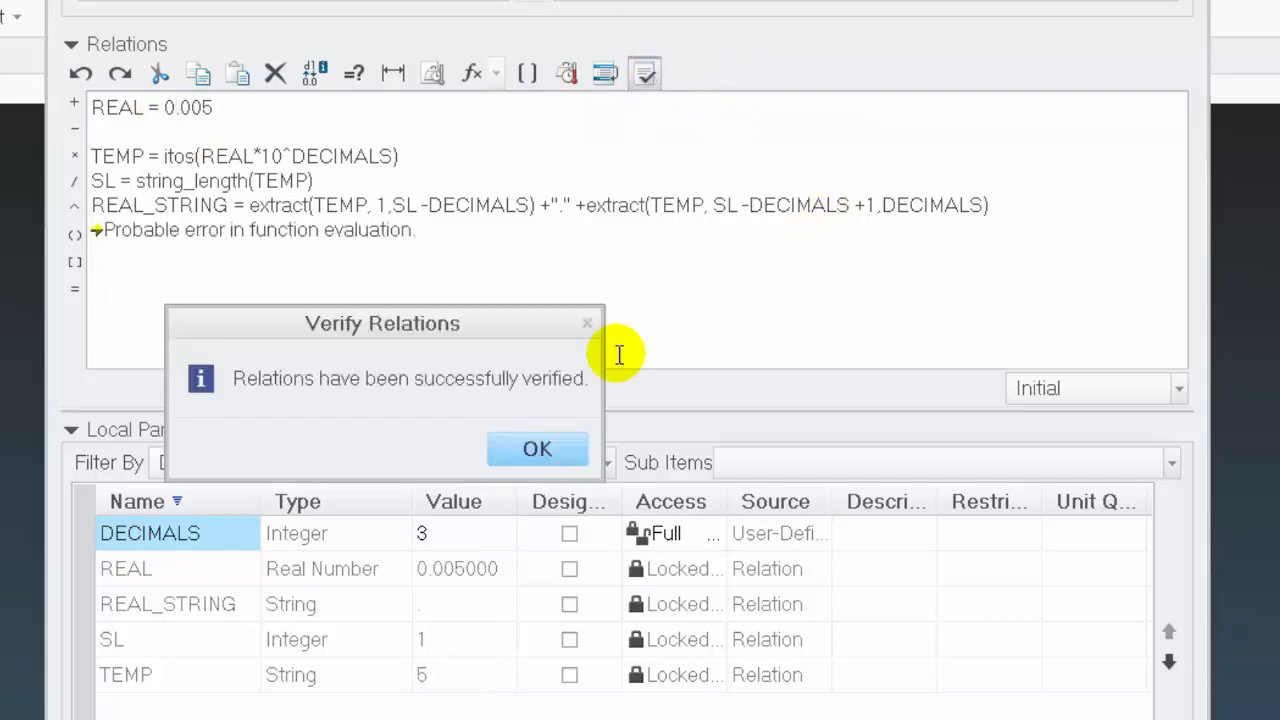
click(572, 449)
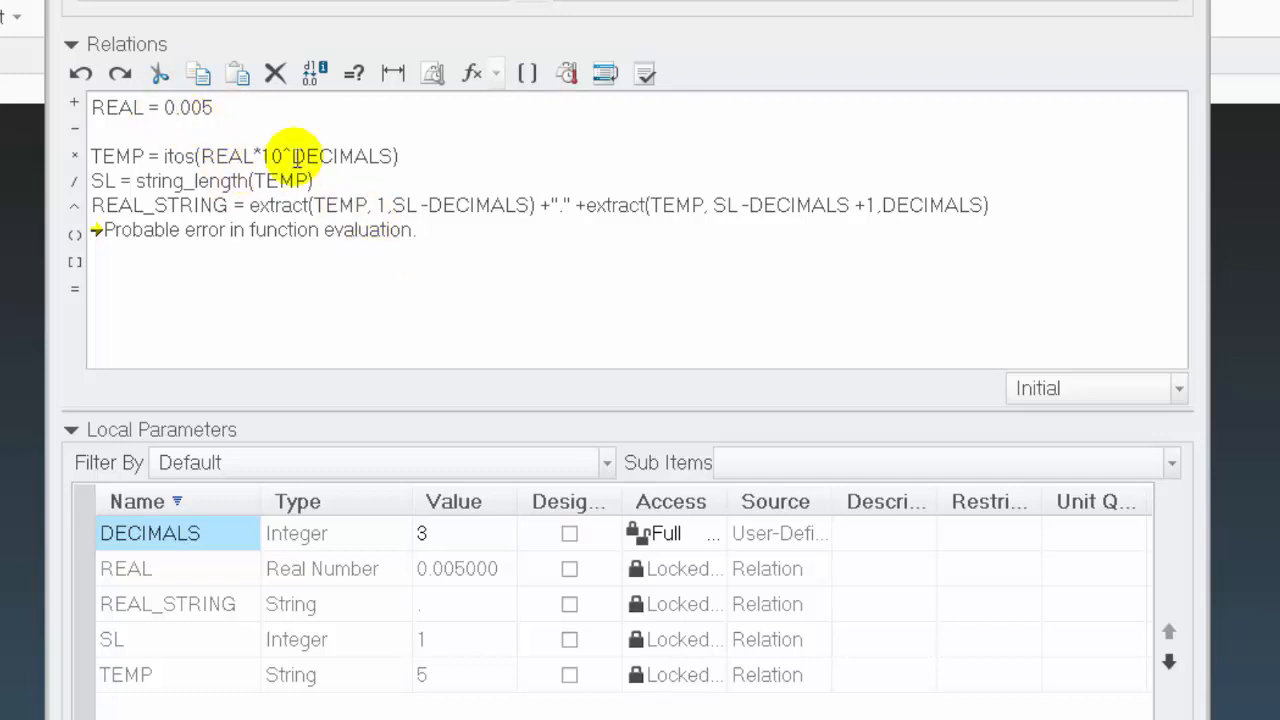
Add an if REAL < 1 condition with an empty branch, and enclose the indented TEMP, SL and REAL_STRING lines between else and endif
drag(118, 108, 300, 128)
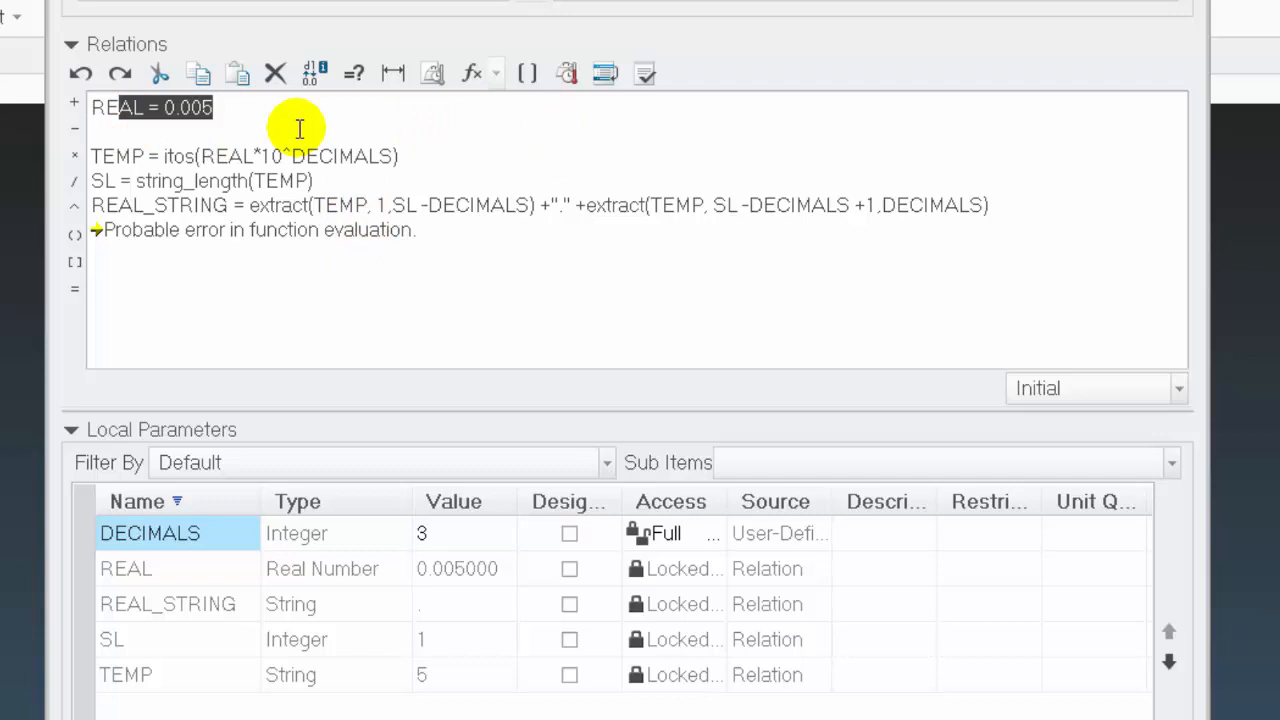
click(129, 128)
key(Return)
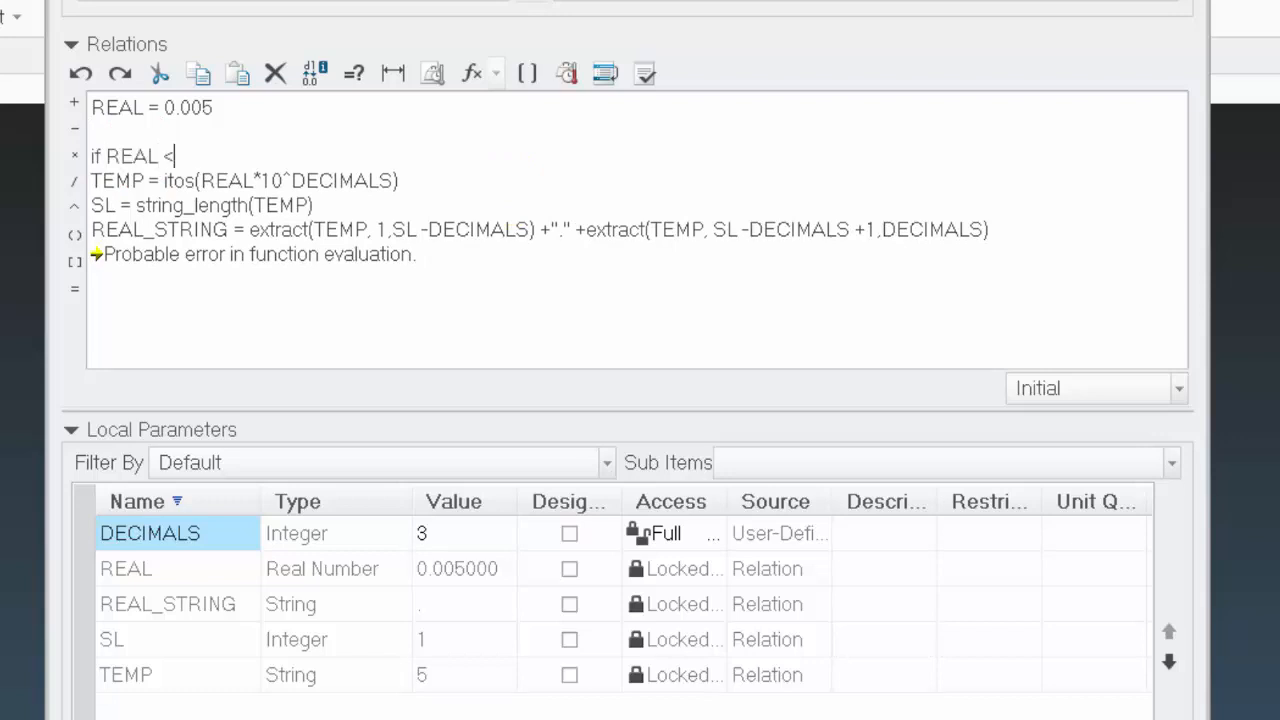
key(Return)
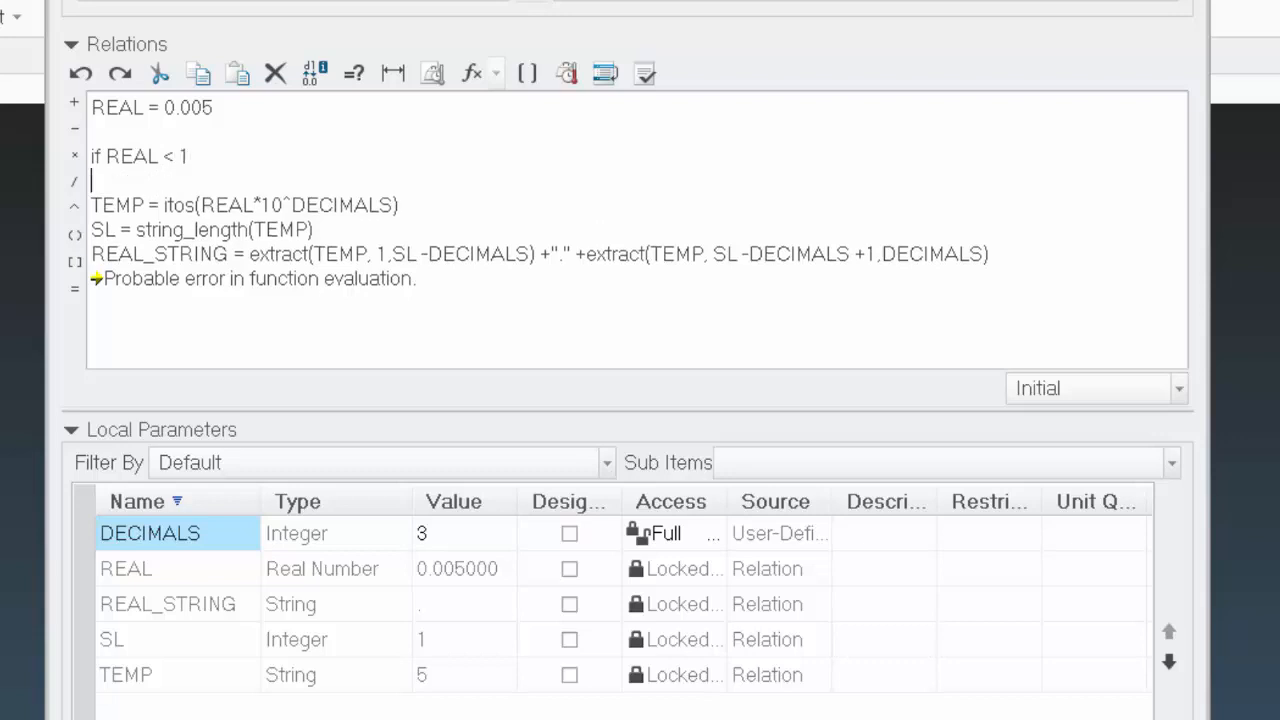
key(Return)
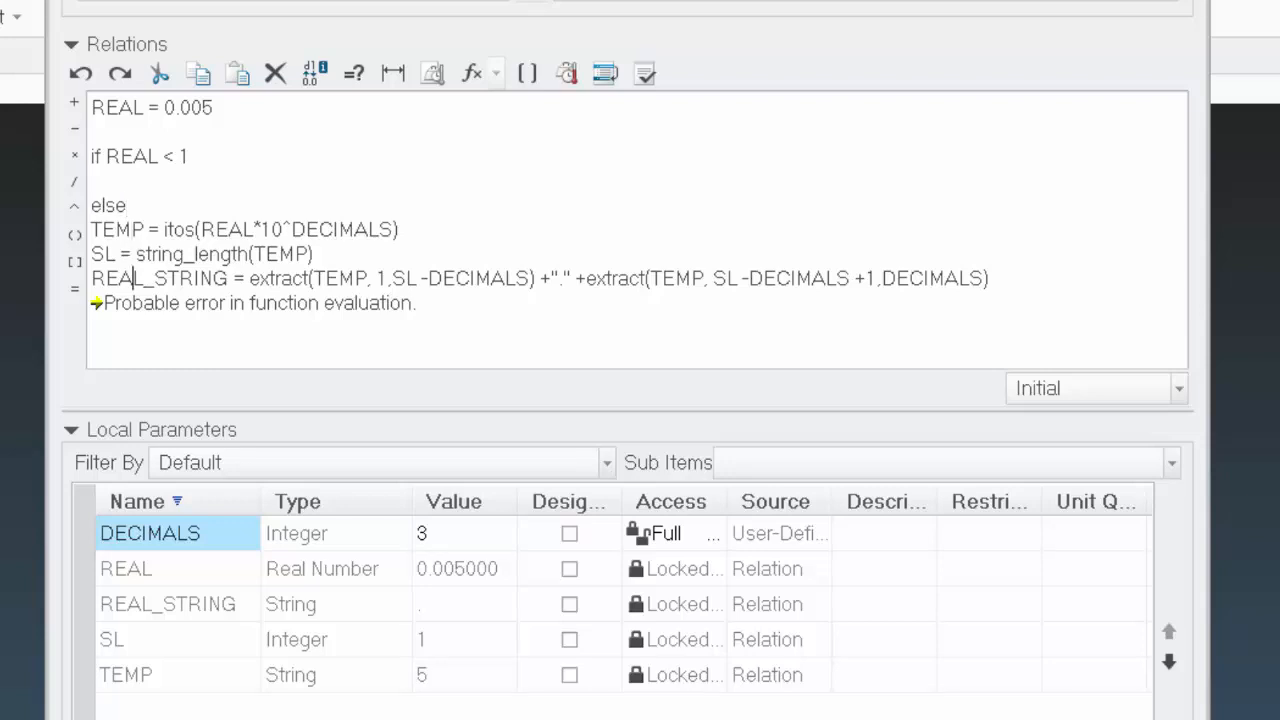
key(Return)
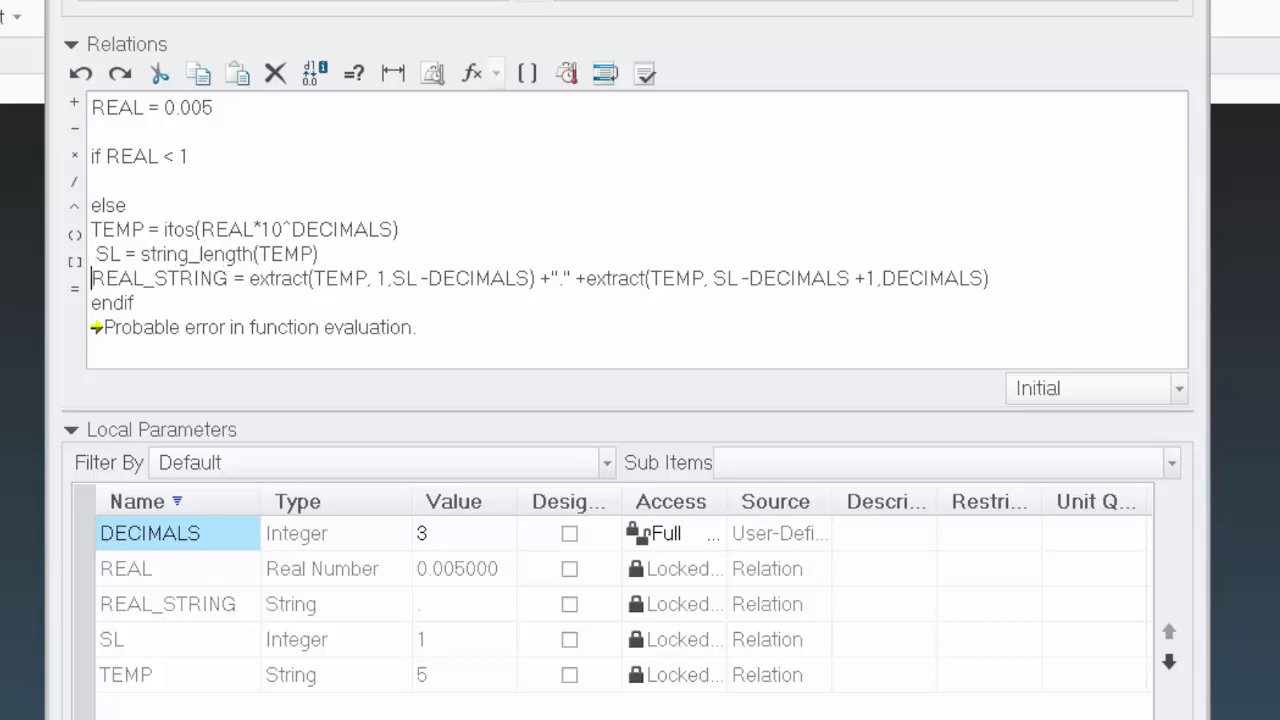
key(Up)
key(Up)
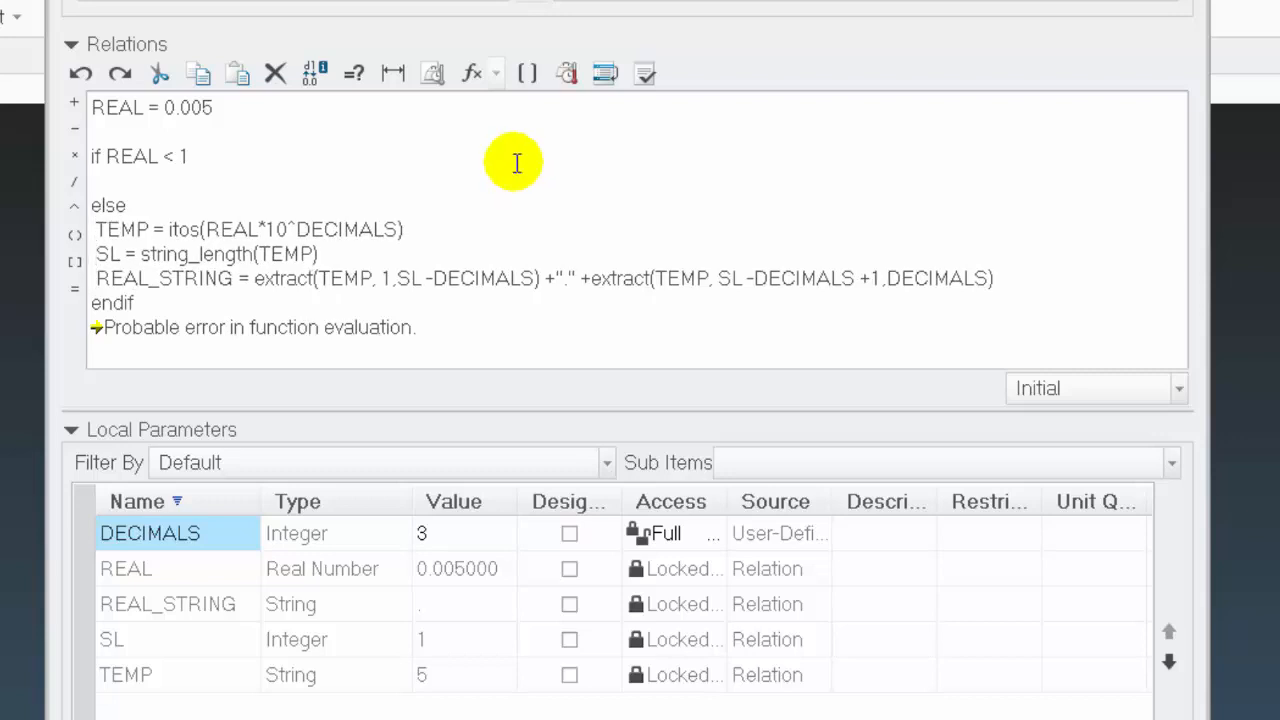
Copy the TEMP, SL and REAL_STRING lines from the else branch into the empty if REAL < 1 branch
drag(1008, 280, 52, 236)
key(ctrl+c)
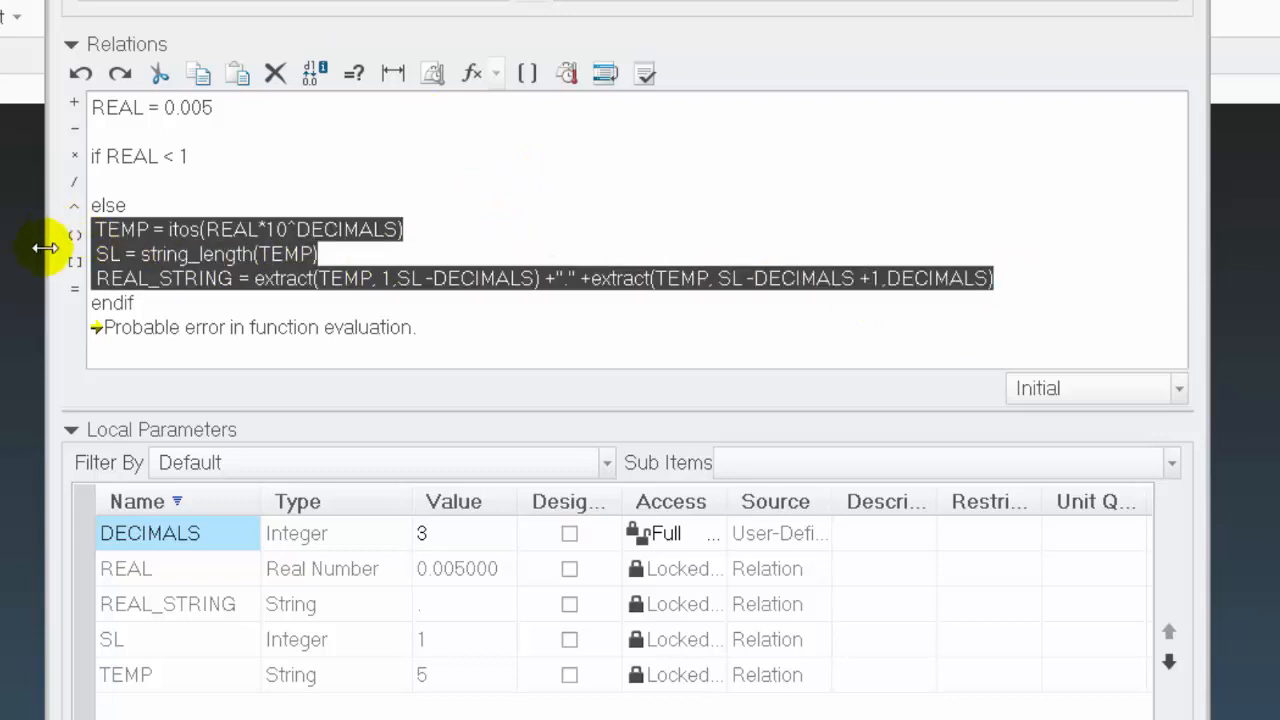
click(124, 185)
key(ctrl+v)
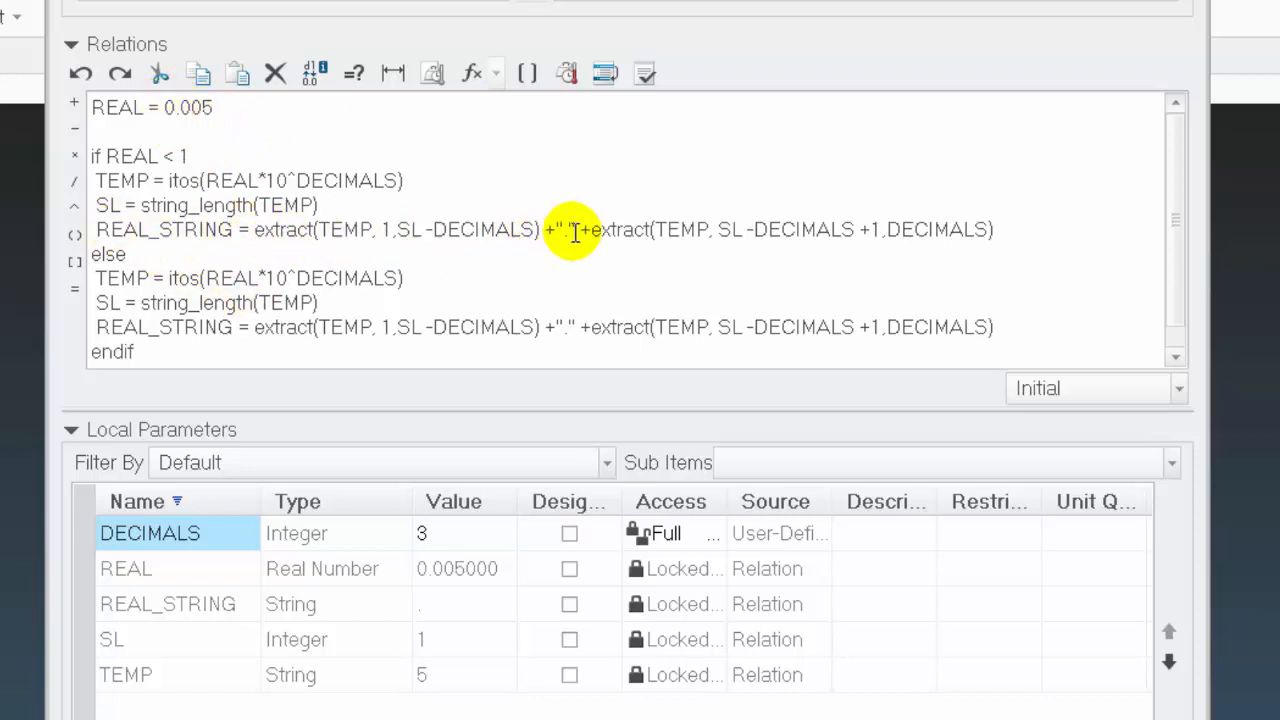
In the if branch, remove the first extract term from REAL_STRING and change the decimal point string to "0."
click(255, 229)
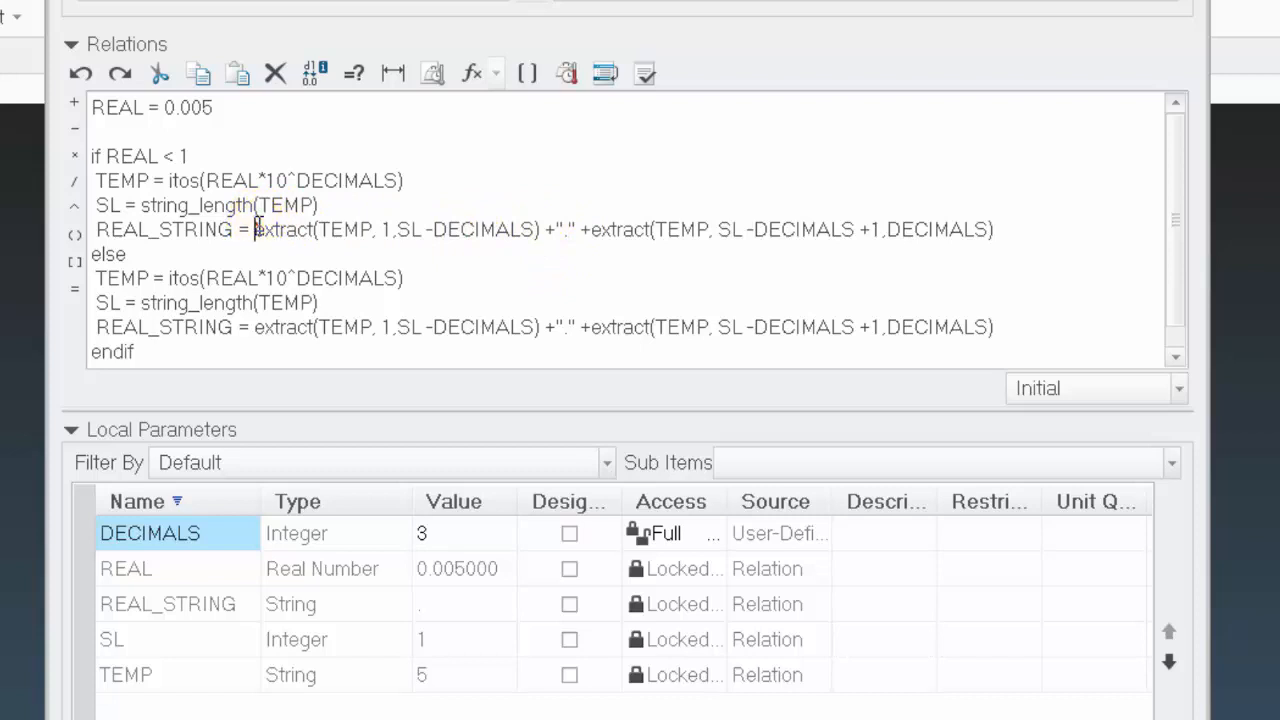
drag(277, 226, 547, 232)
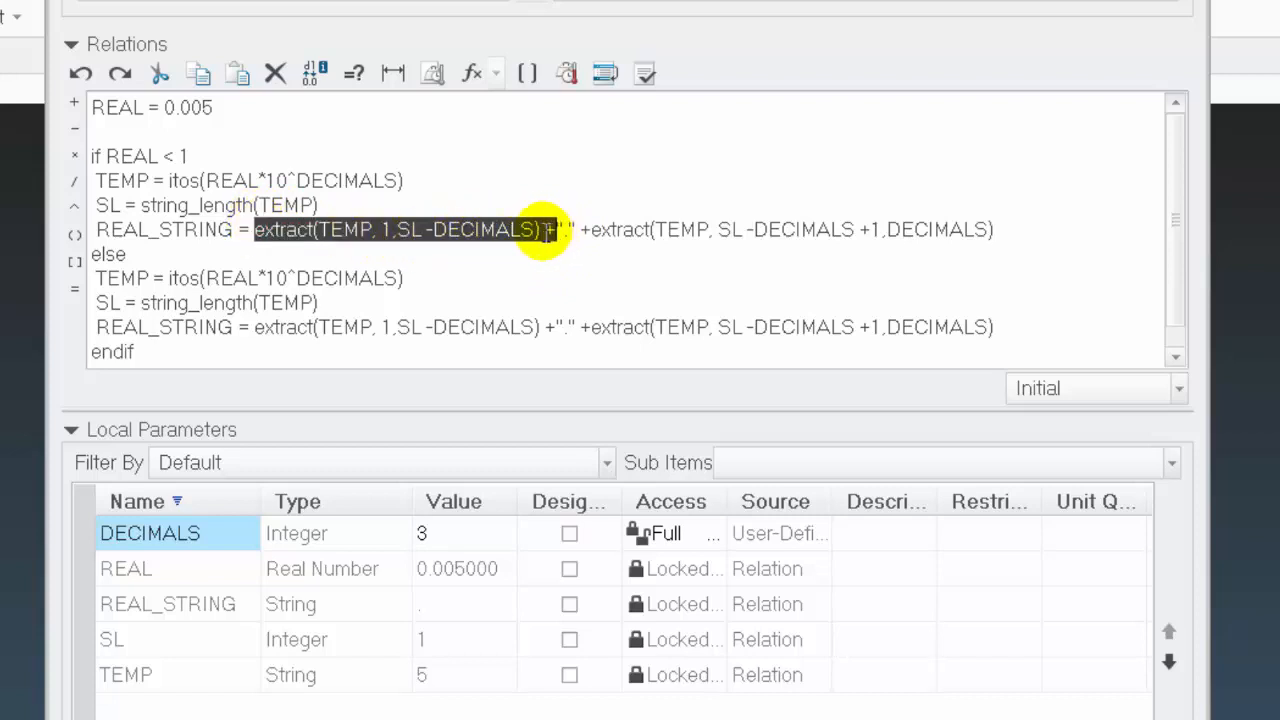
key(Delete)
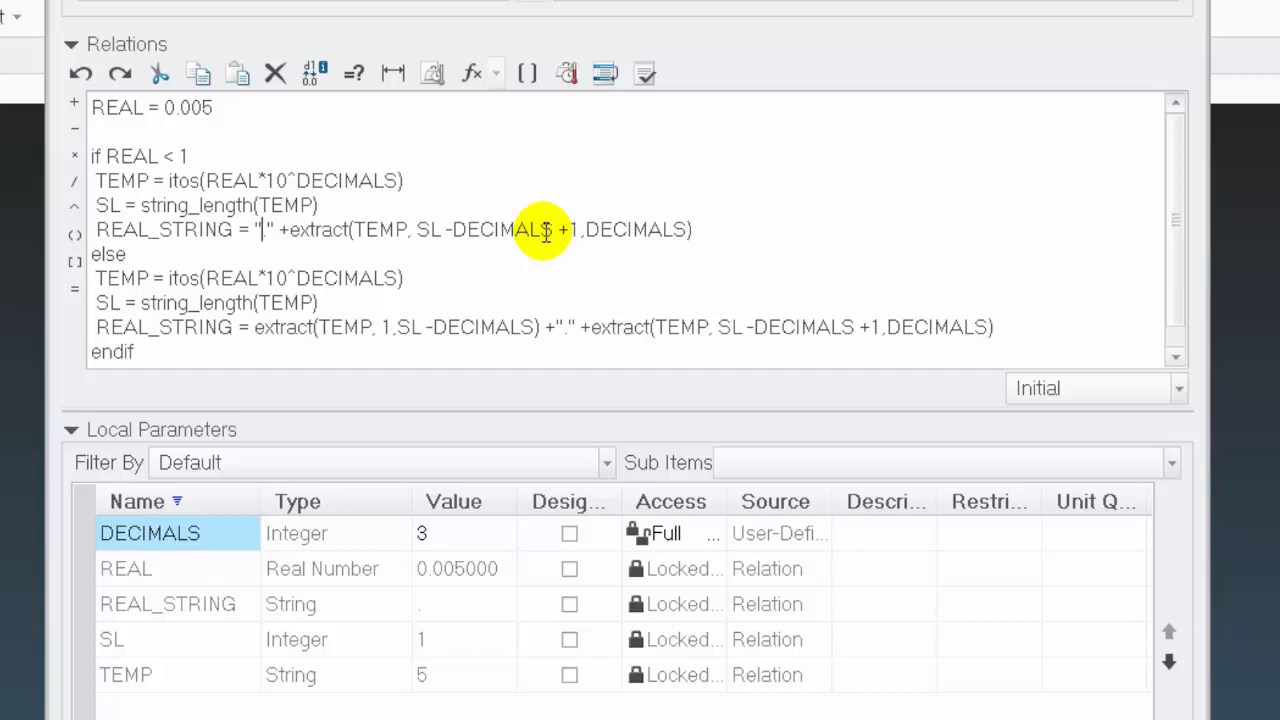
key(Right)
text(0)
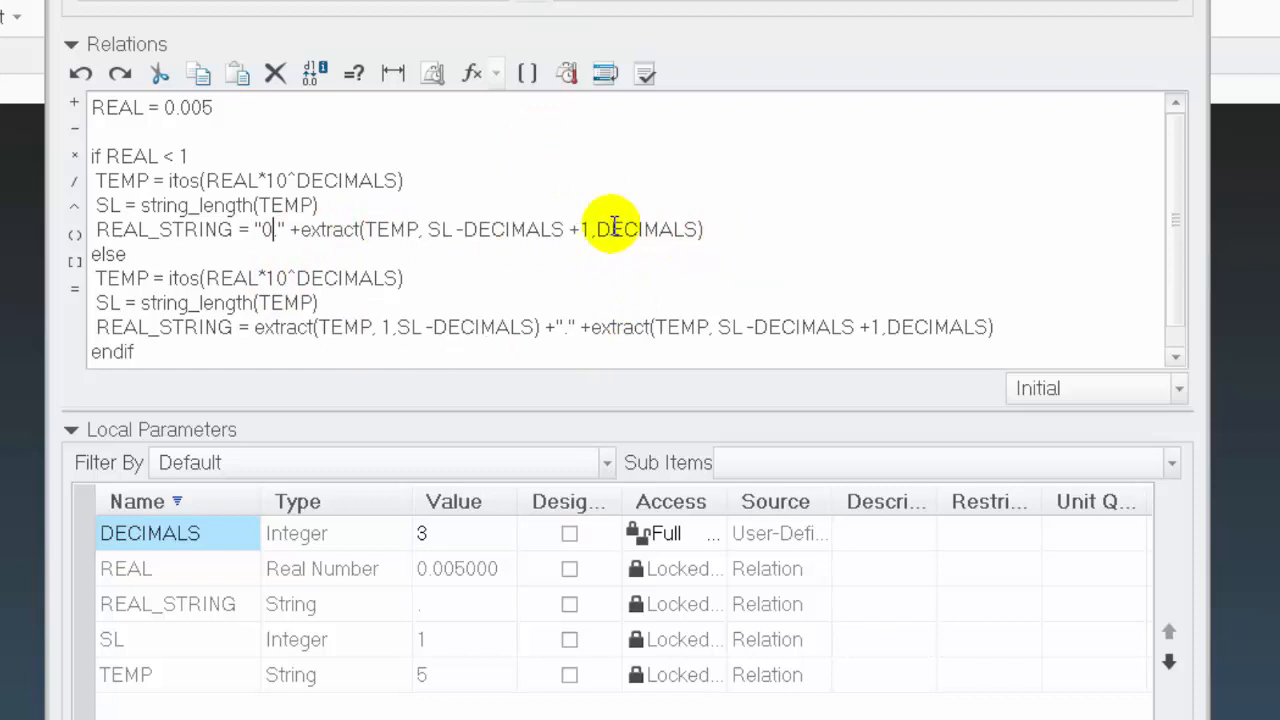
click(170, 107)
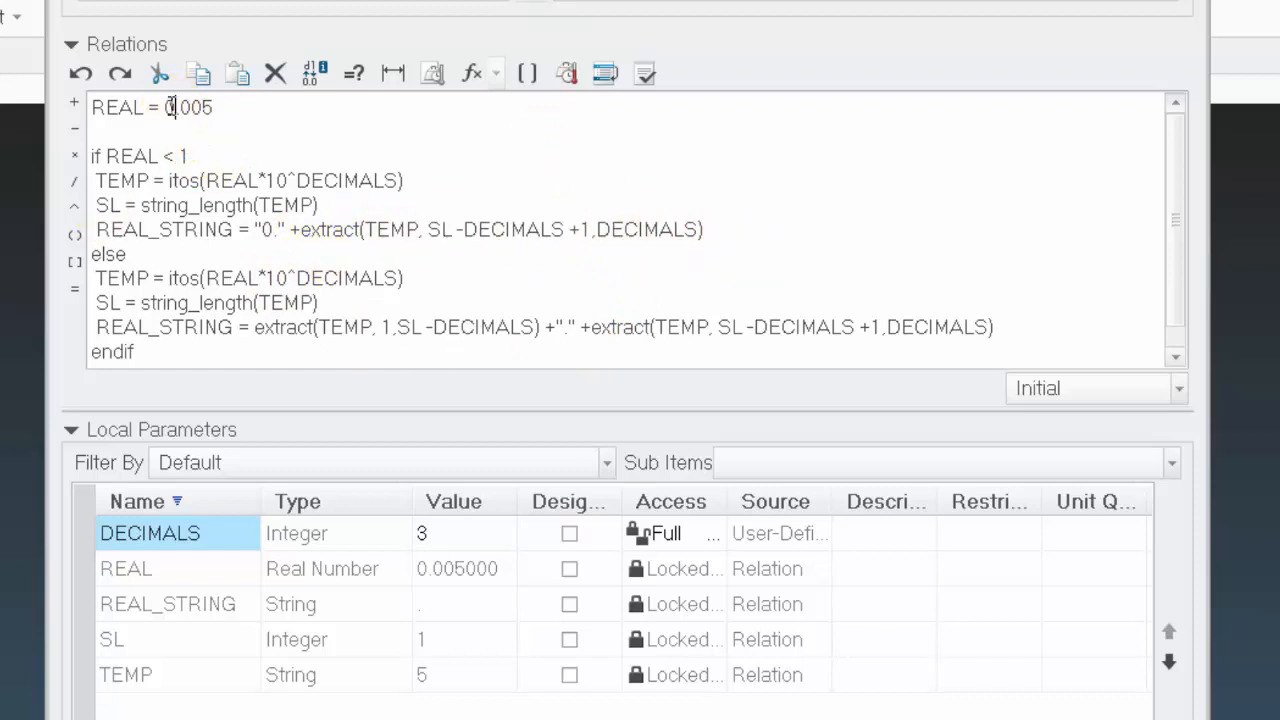
click(299, 139)
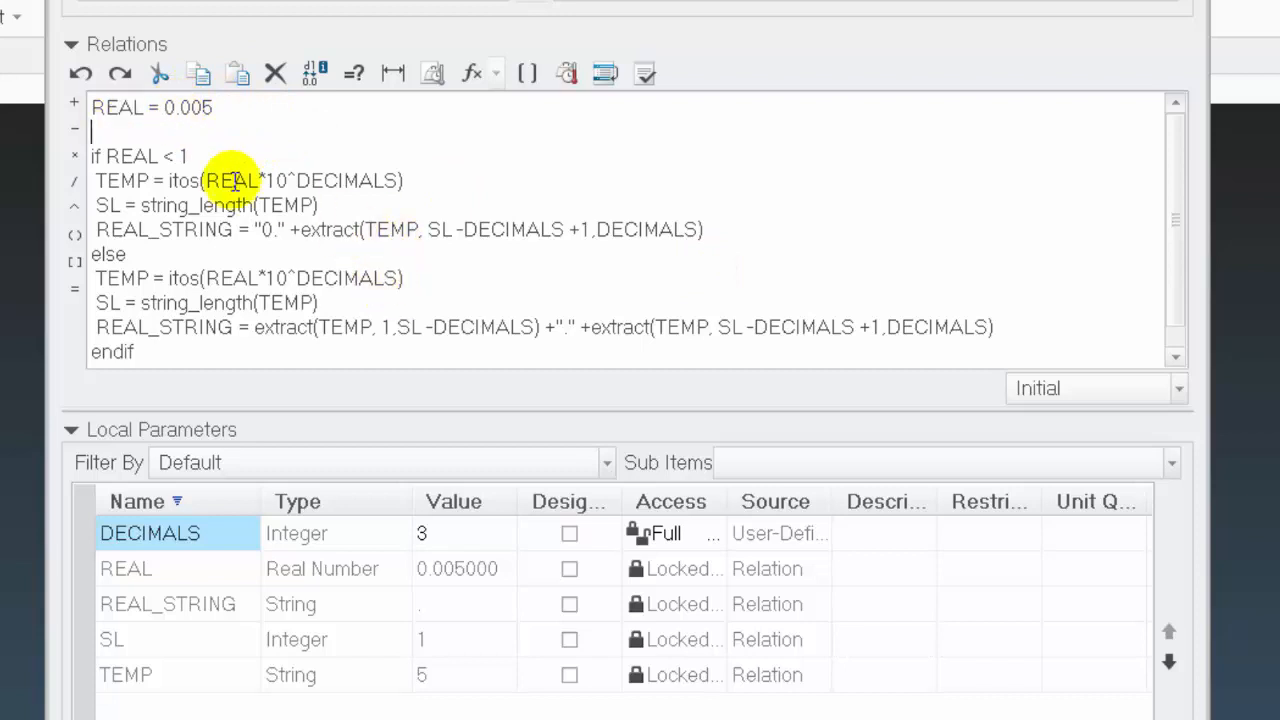
Add the line REAL = REAL +1 at the start of the if REAL < 1 branch and verify the relations
click(203, 155)
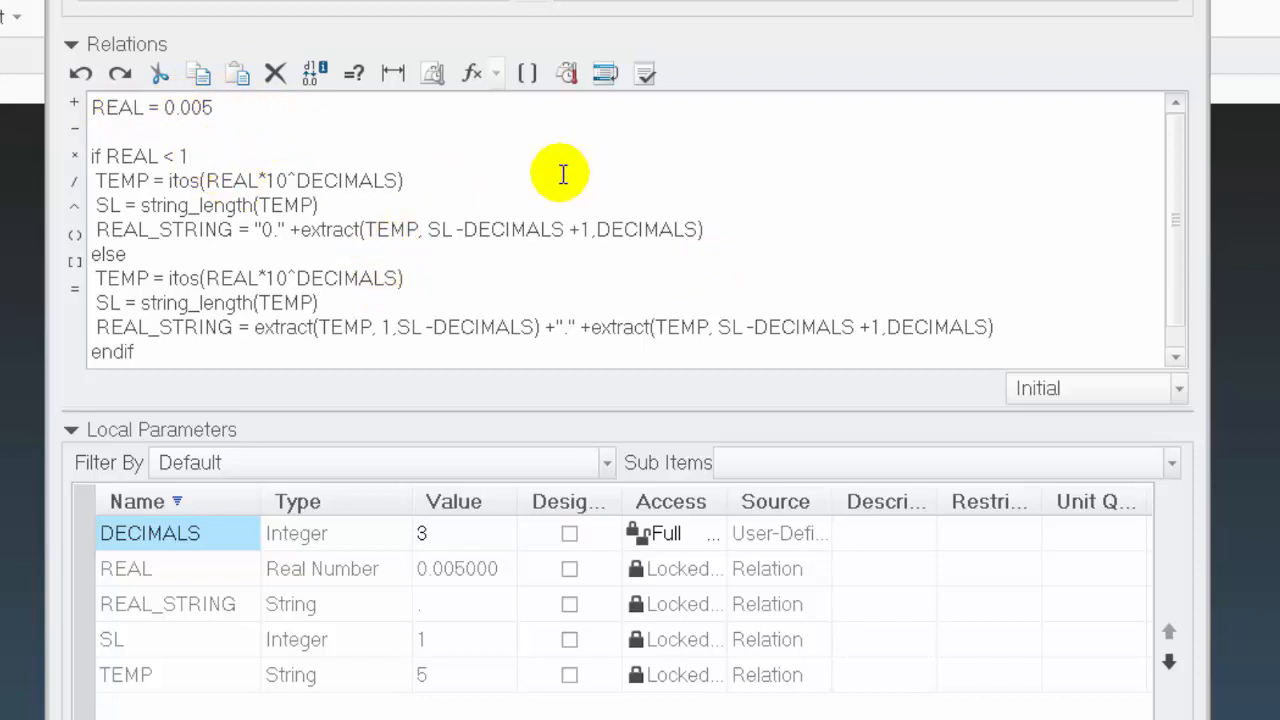
key(Return)
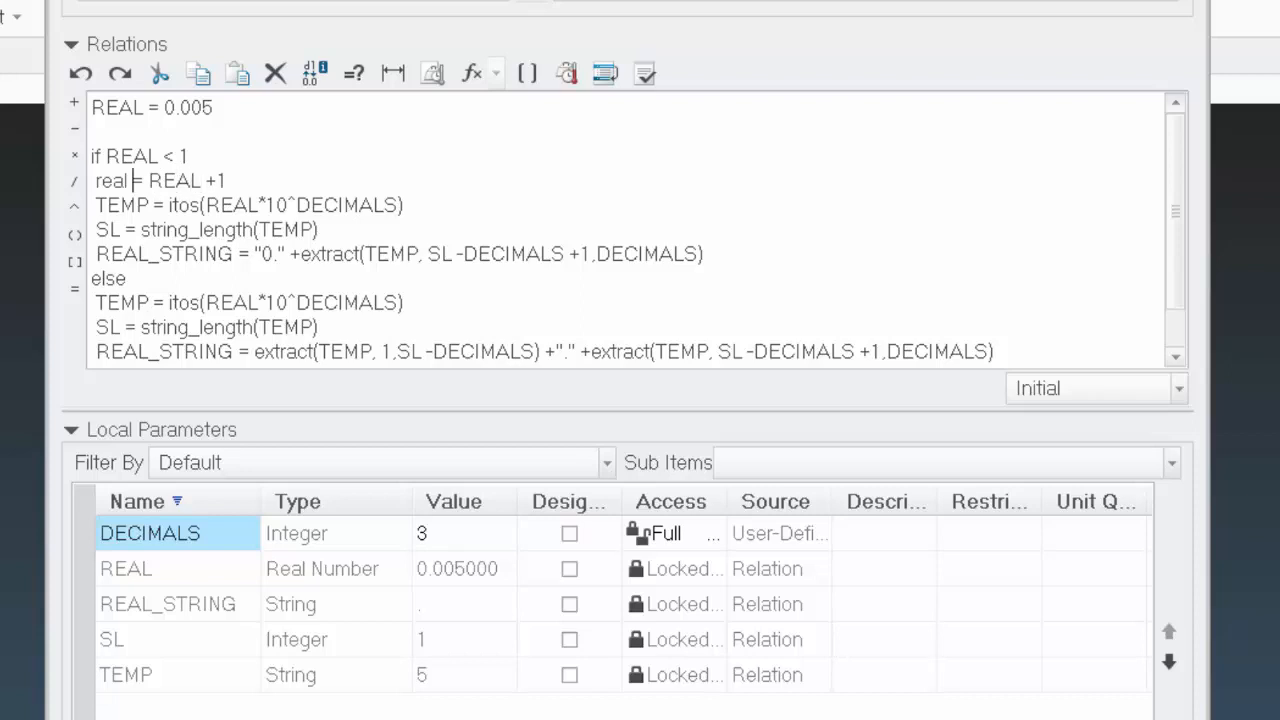
key(BackSpace)
key(BackSpace)
key(BackSpace)
key(BackSpace)
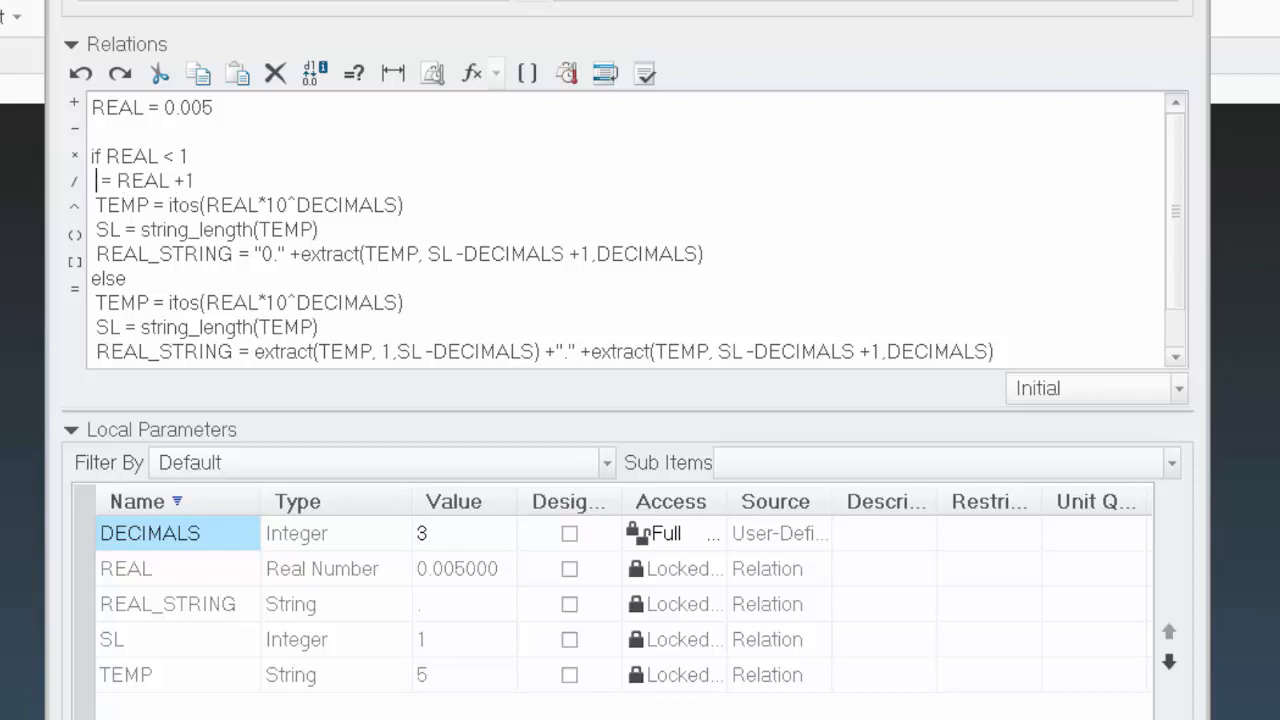
text(REAL)
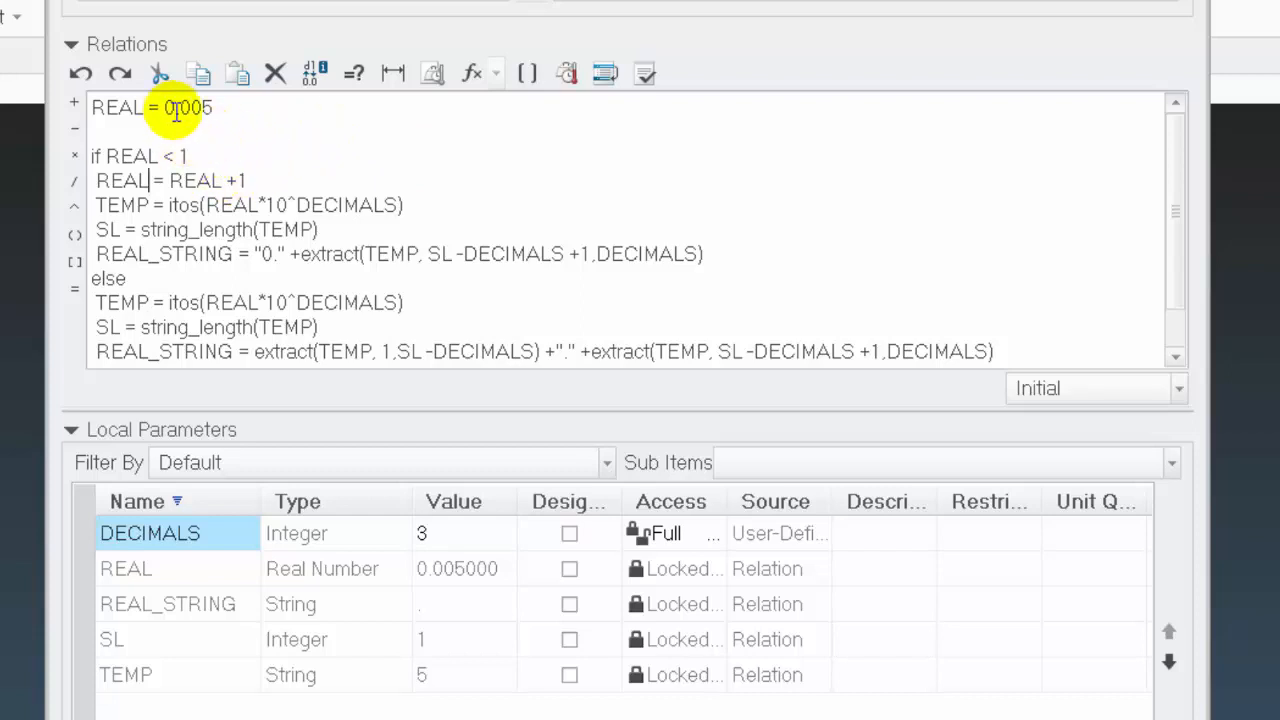
mouse_move(176, 107)
mouse_down()
mouse_move(131, 106)
mouse_move(166, 107)
mouse_up()
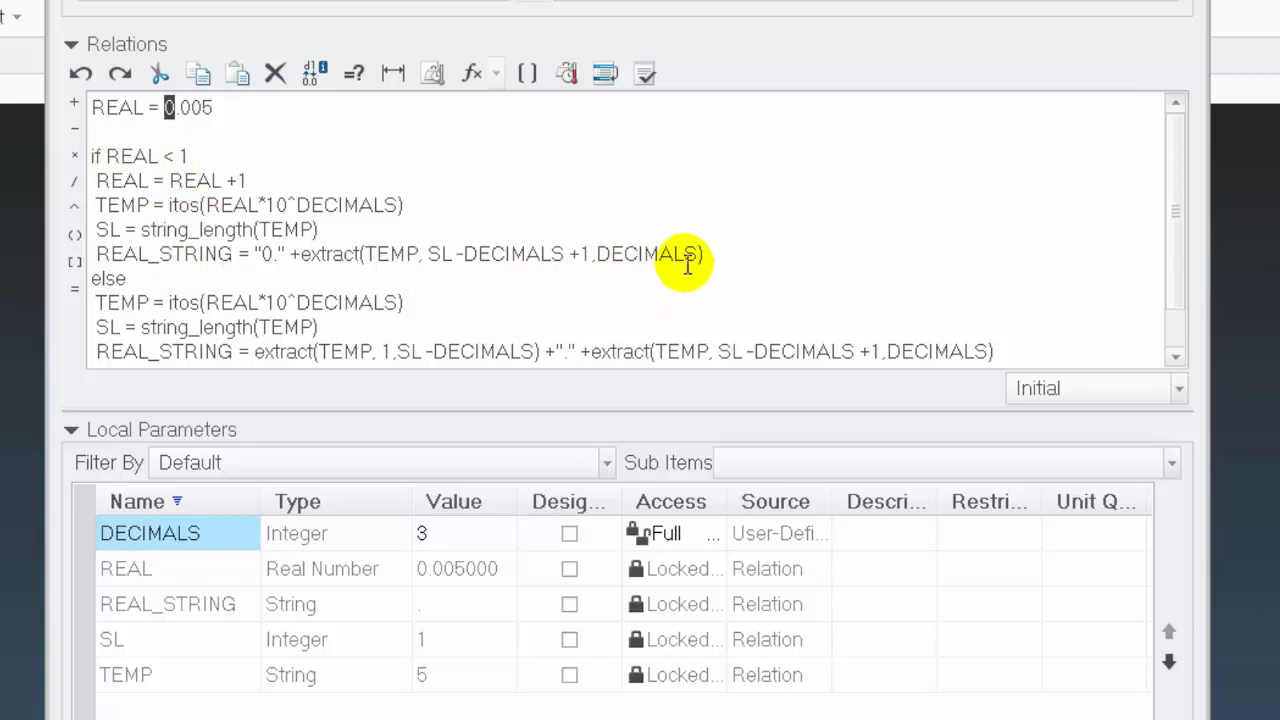
click(647, 74)
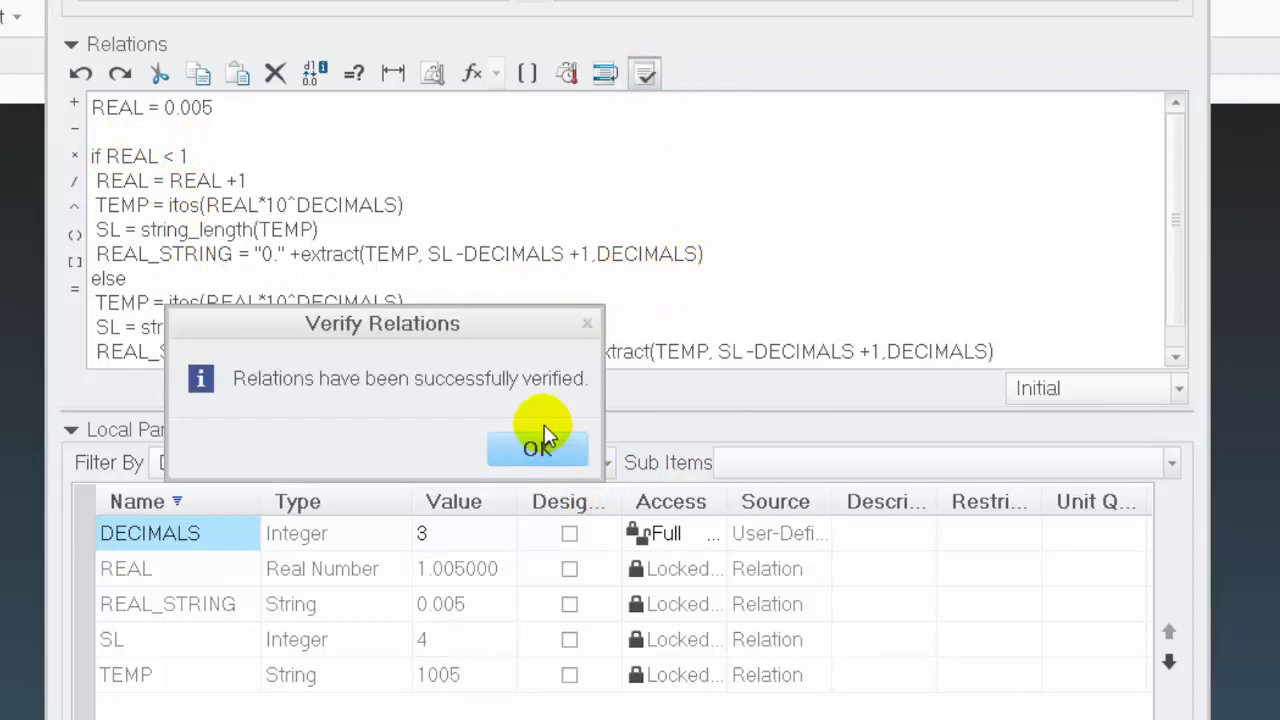
click(537, 447)
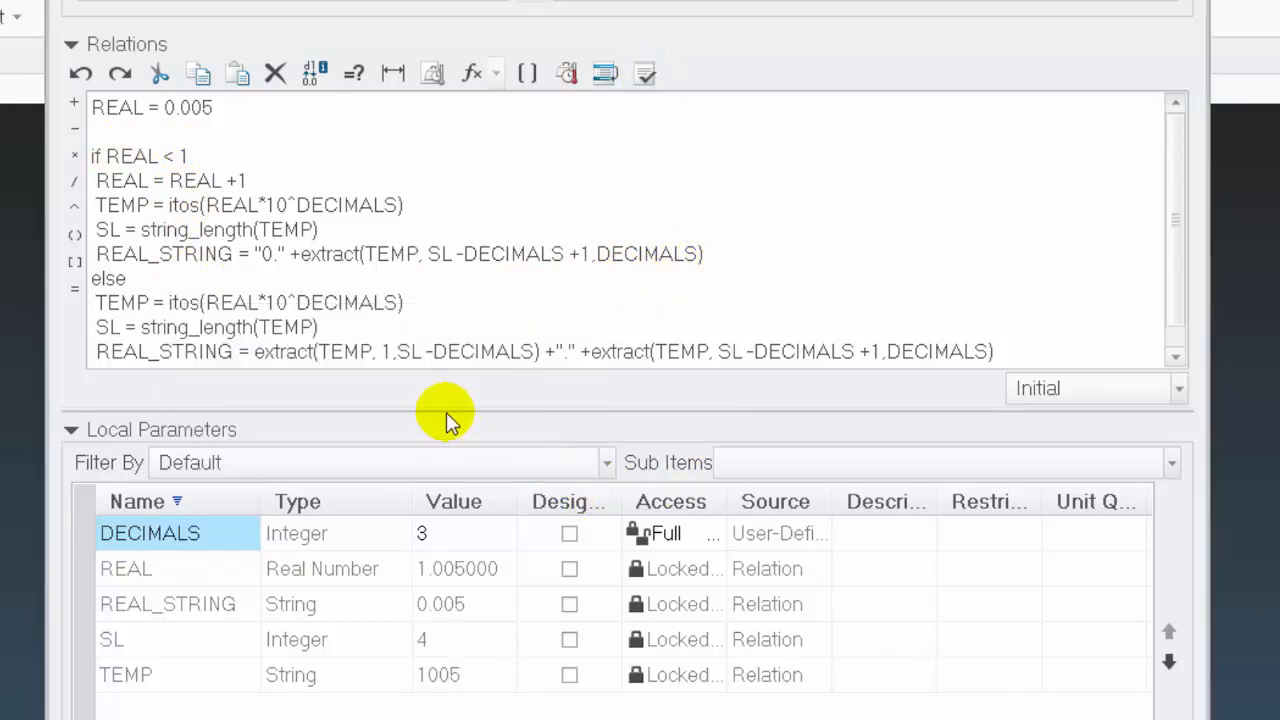
Enlarge the relations editing area and widen the Value column of the local parameters table
drag(446, 410, 443, 453)
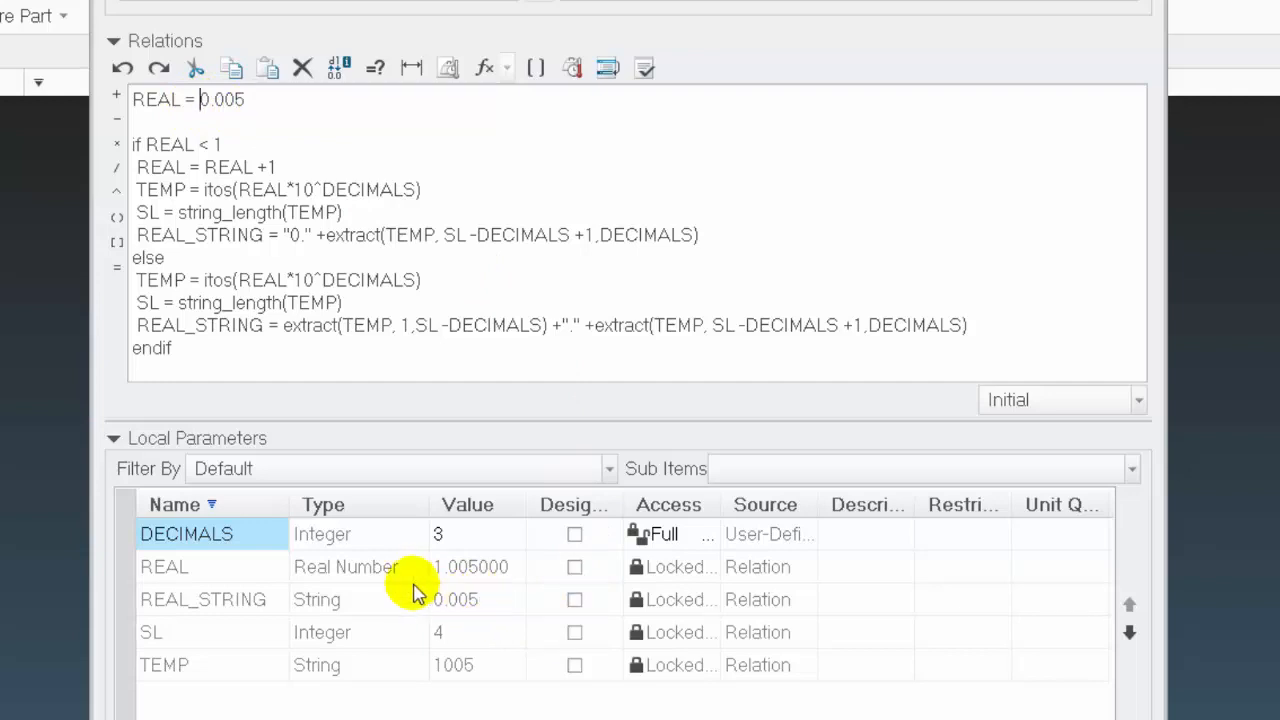
click(428, 135)
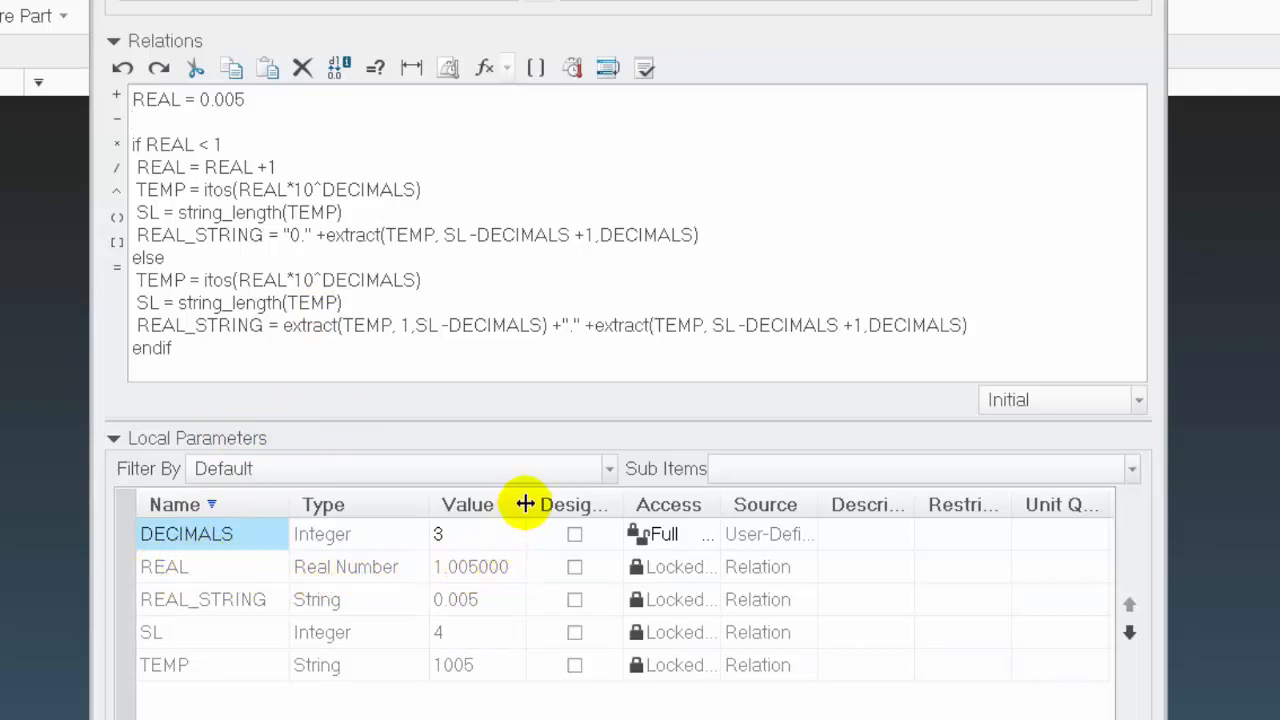
drag(524, 505, 660, 504)
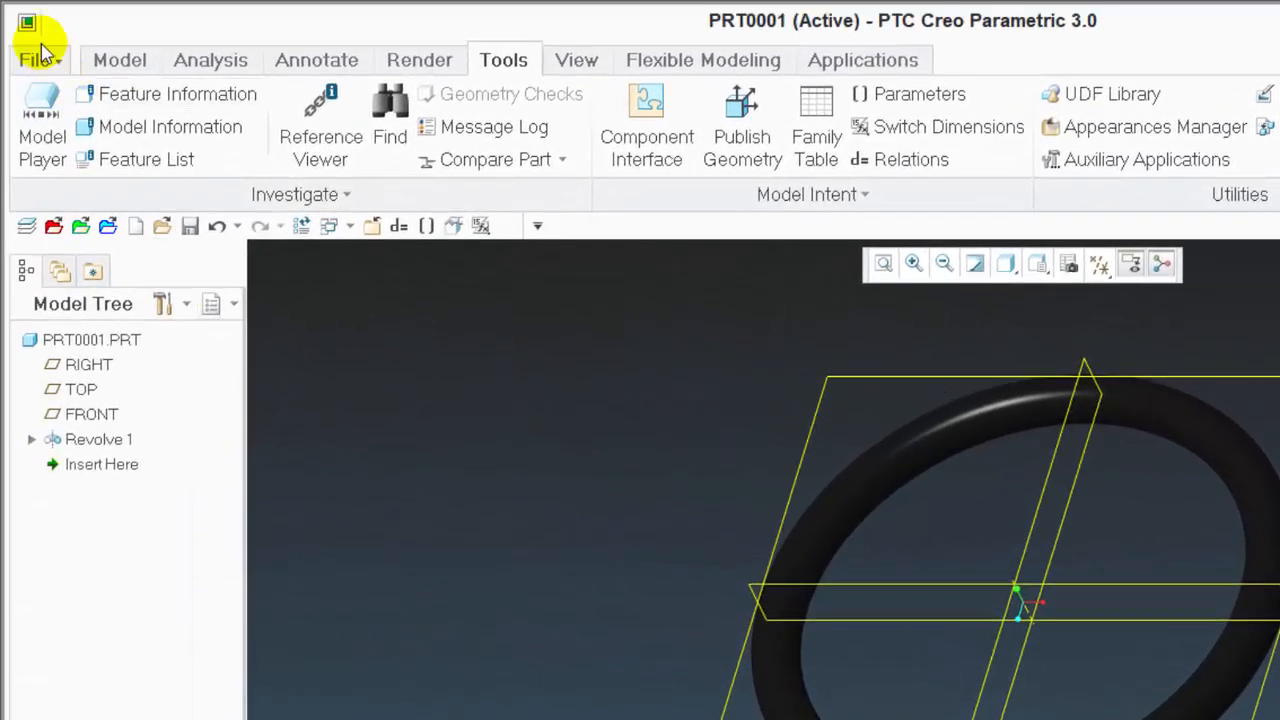
Open the configuration editor and search its options for the keyword dec
click(38, 62)
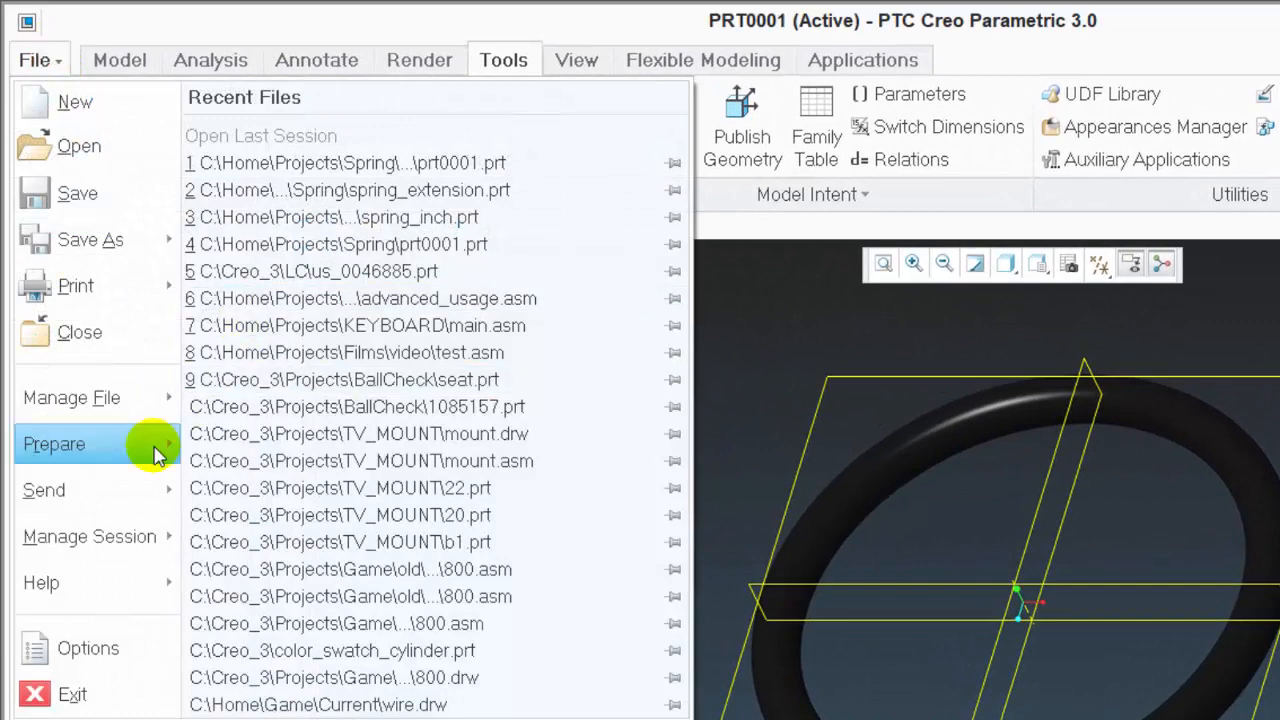
click(68, 642)
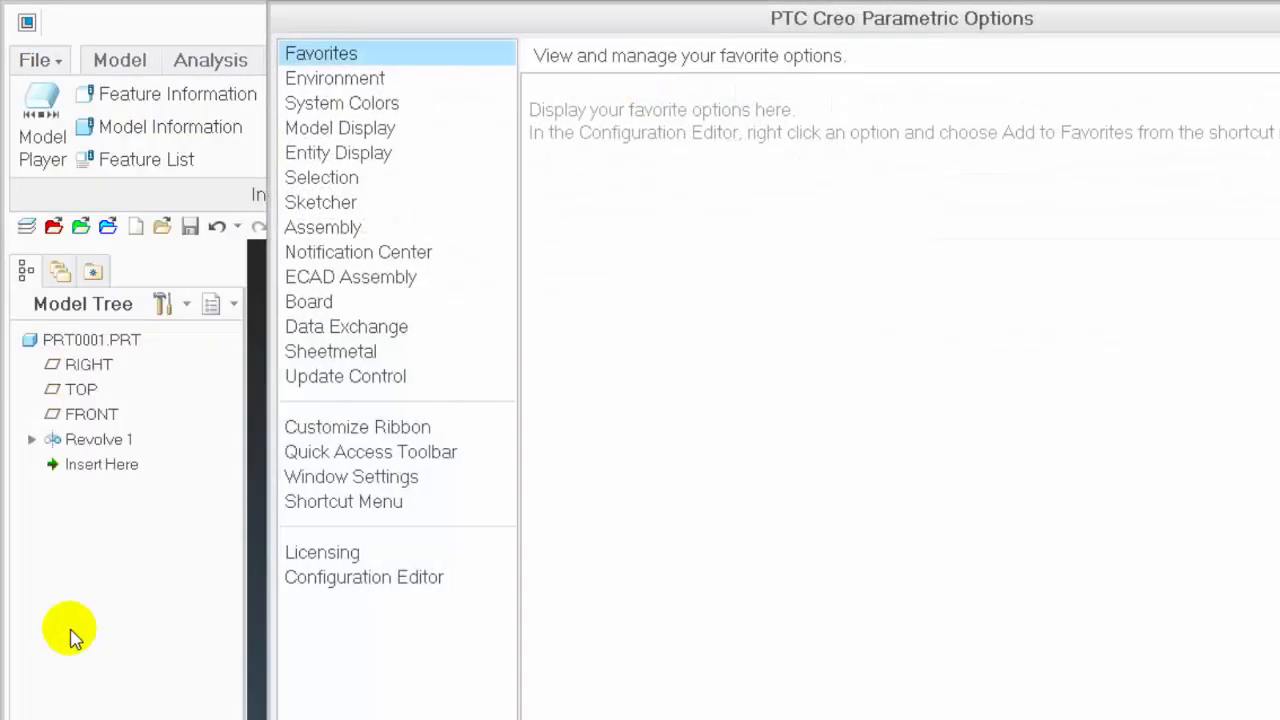
click(414, 578)
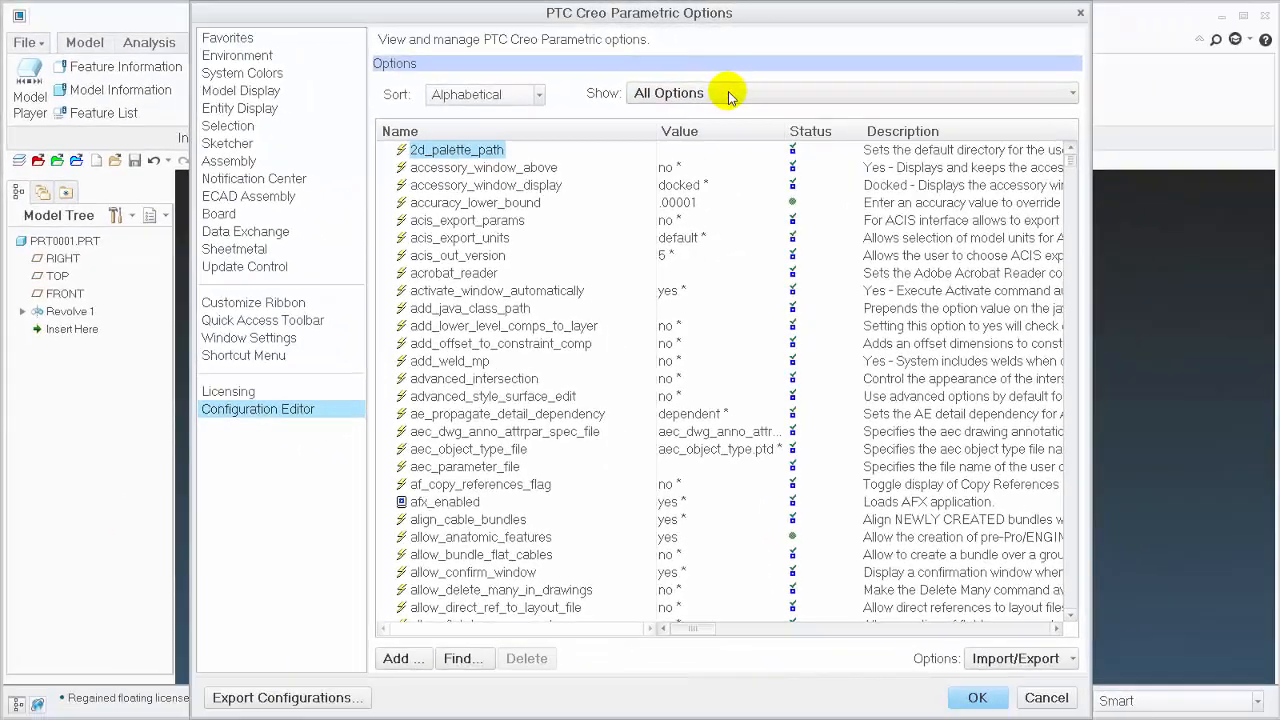
click(458, 658)
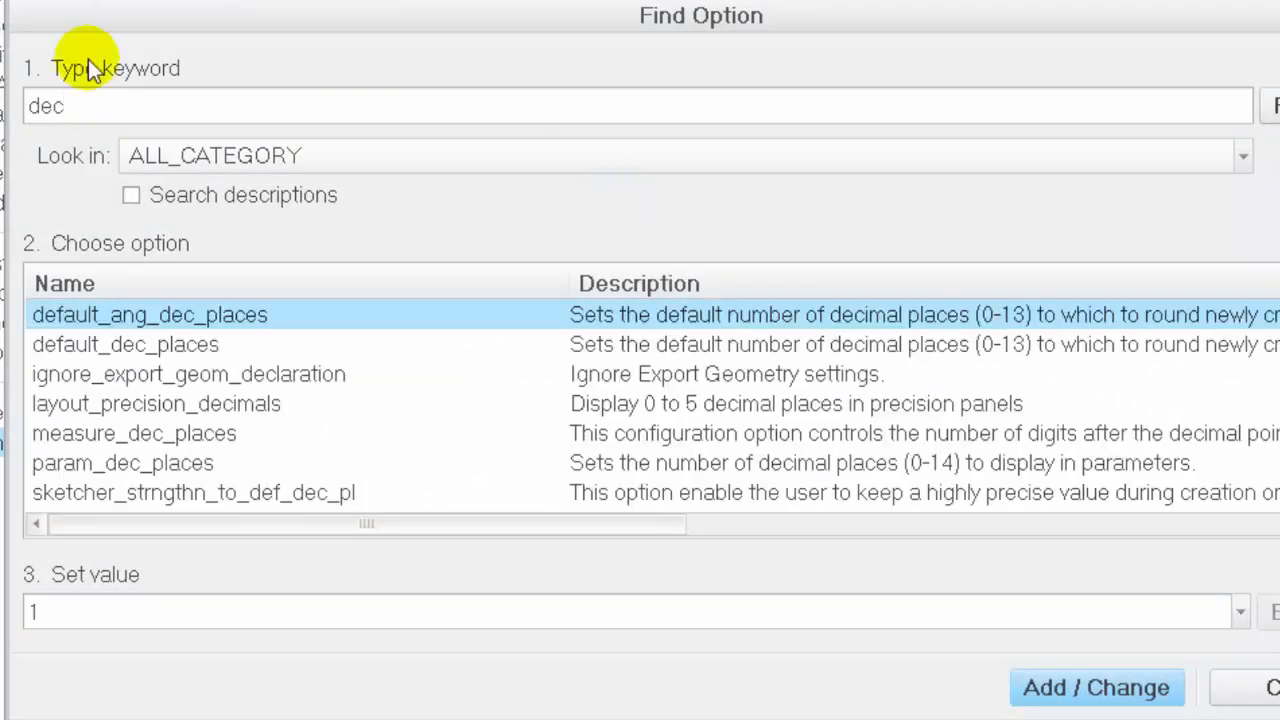
Set the param_dec_places option to 8 for the current session only, without saving it to a configuration file
click(45, 465)
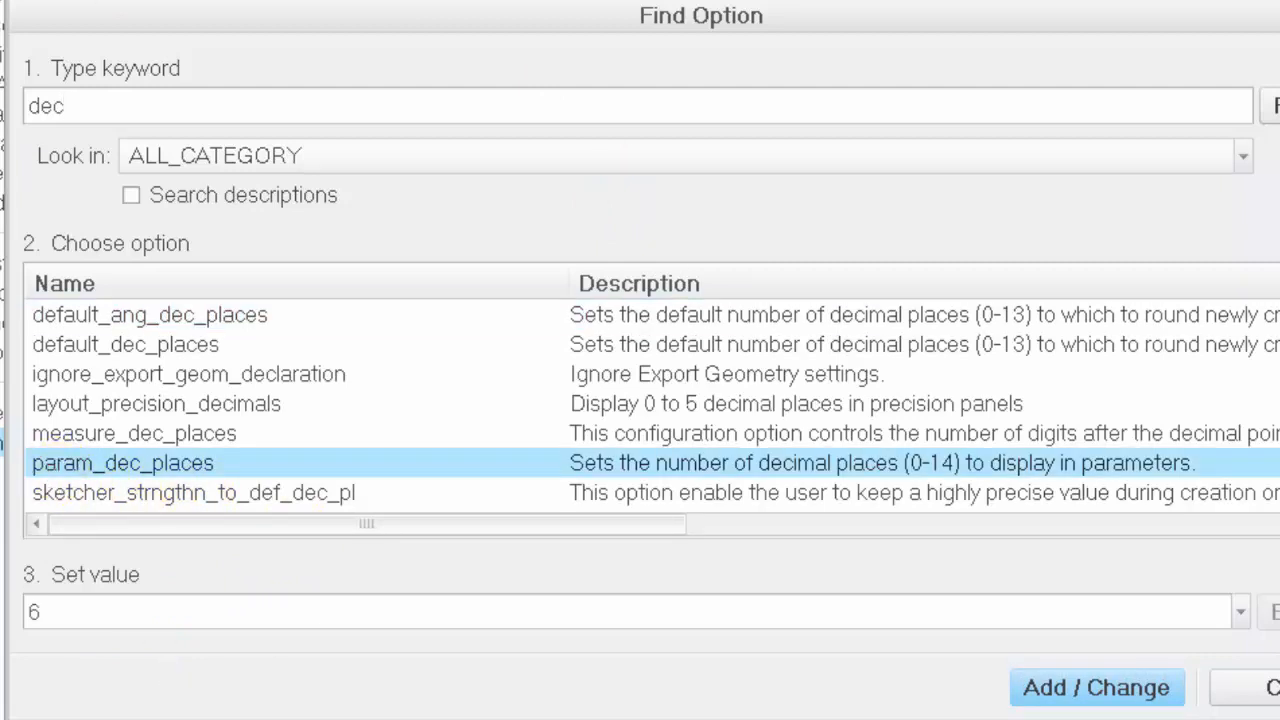
double_click(64, 614)
text(8)
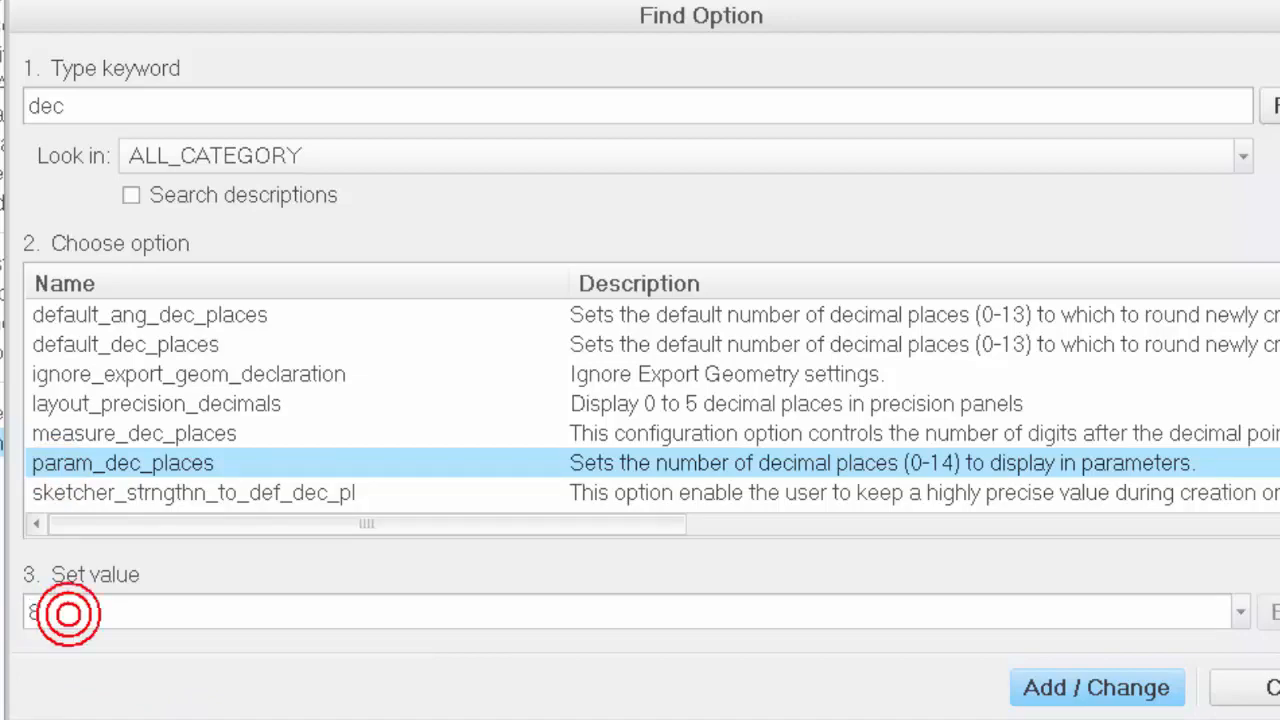
click(1066, 688)
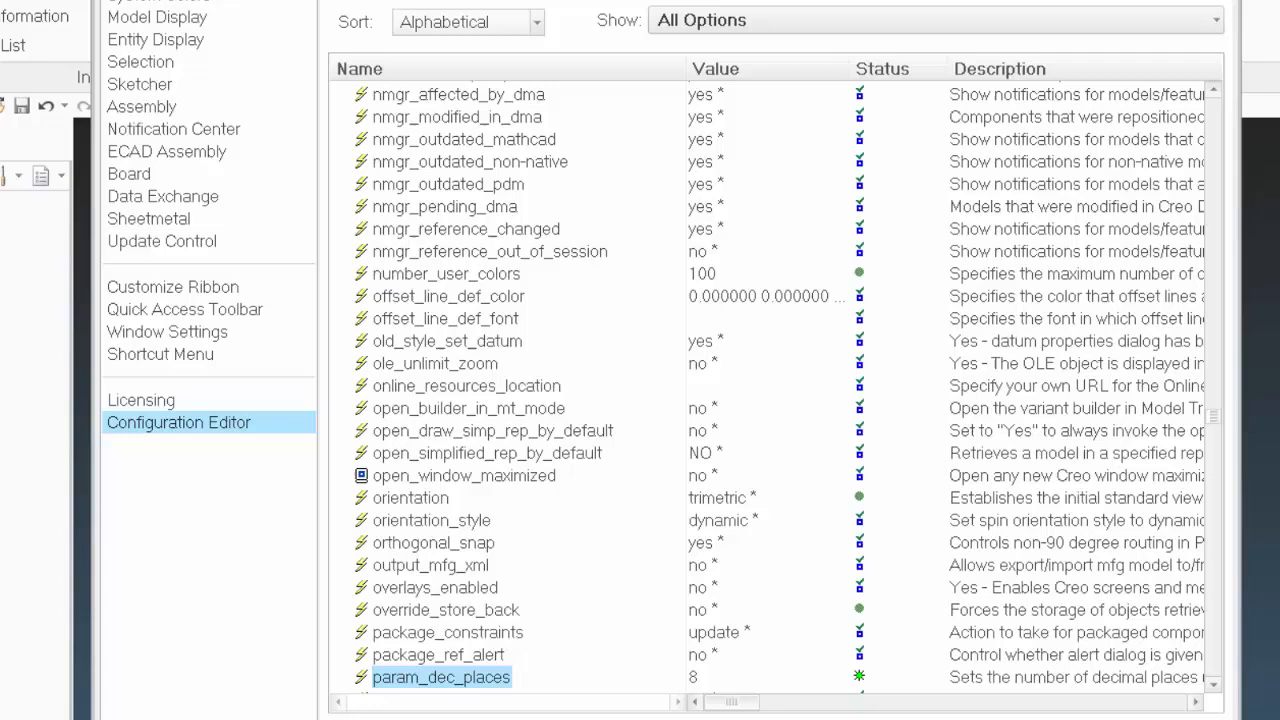
click(983, 696)
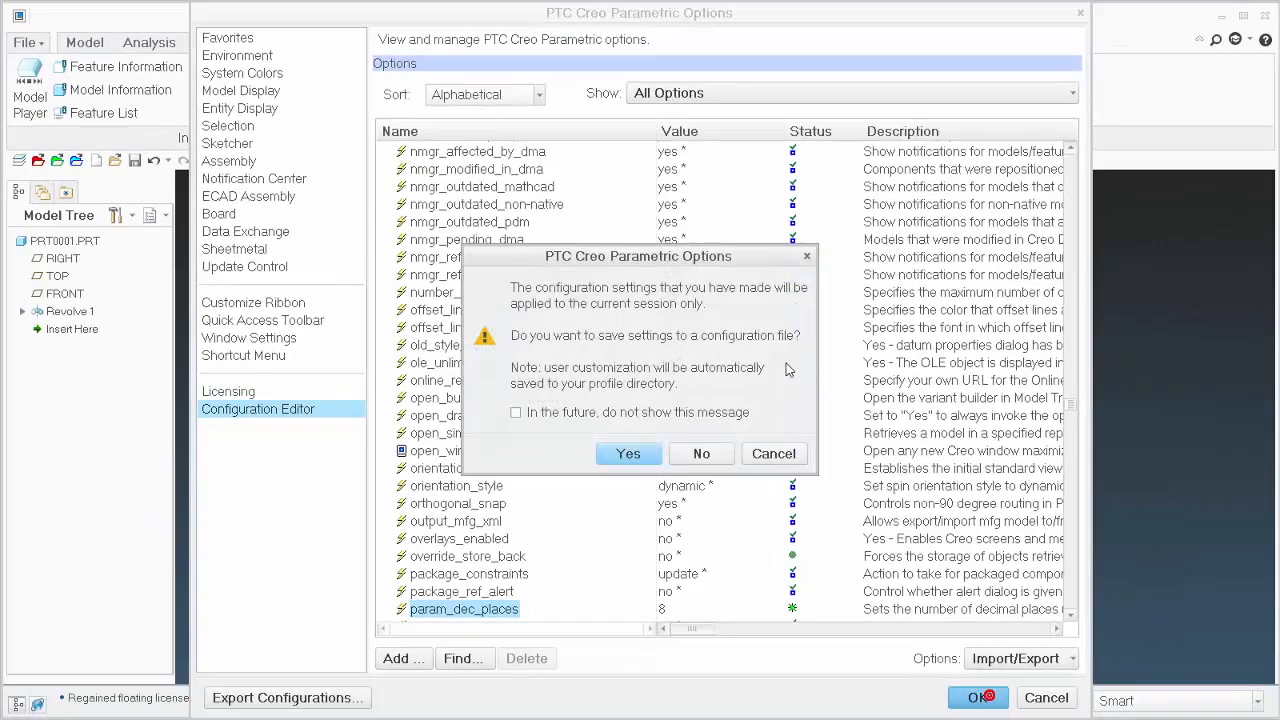
click(703, 454)
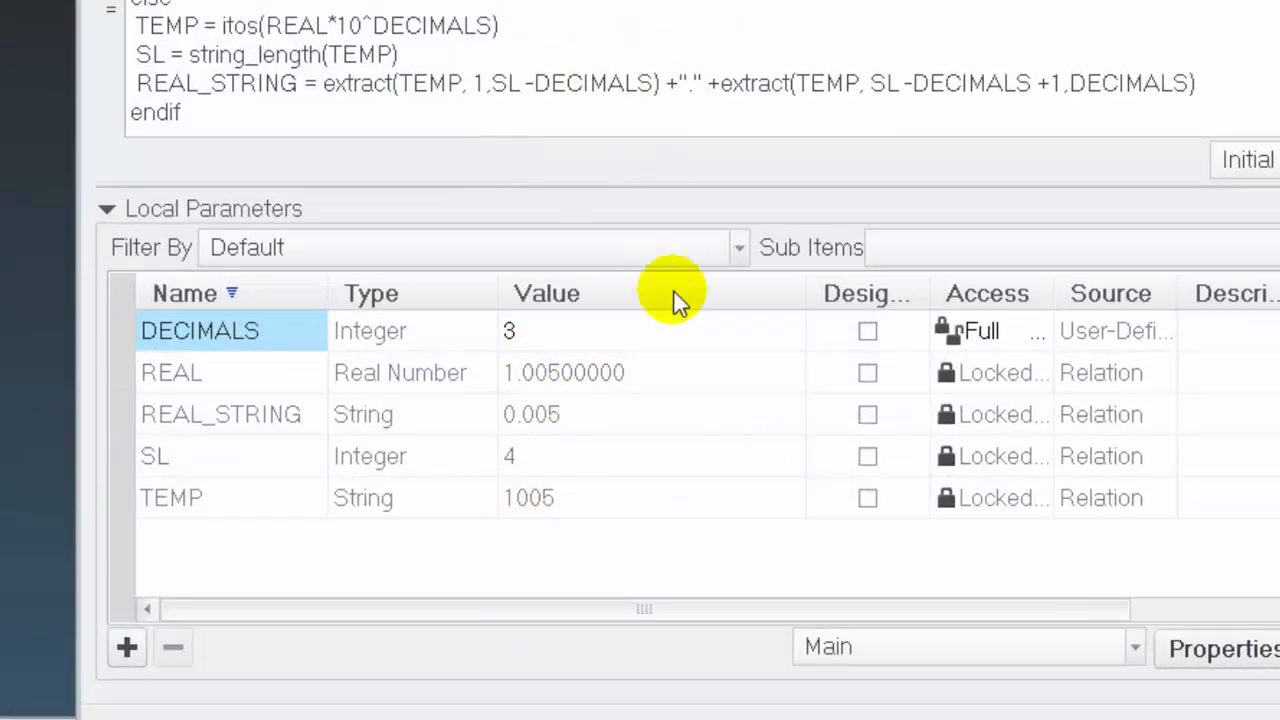
Enlarge the relations editing area, set REAL to 6358.634 in its relation and verify the relations
drag(457, 180, 457, 197)
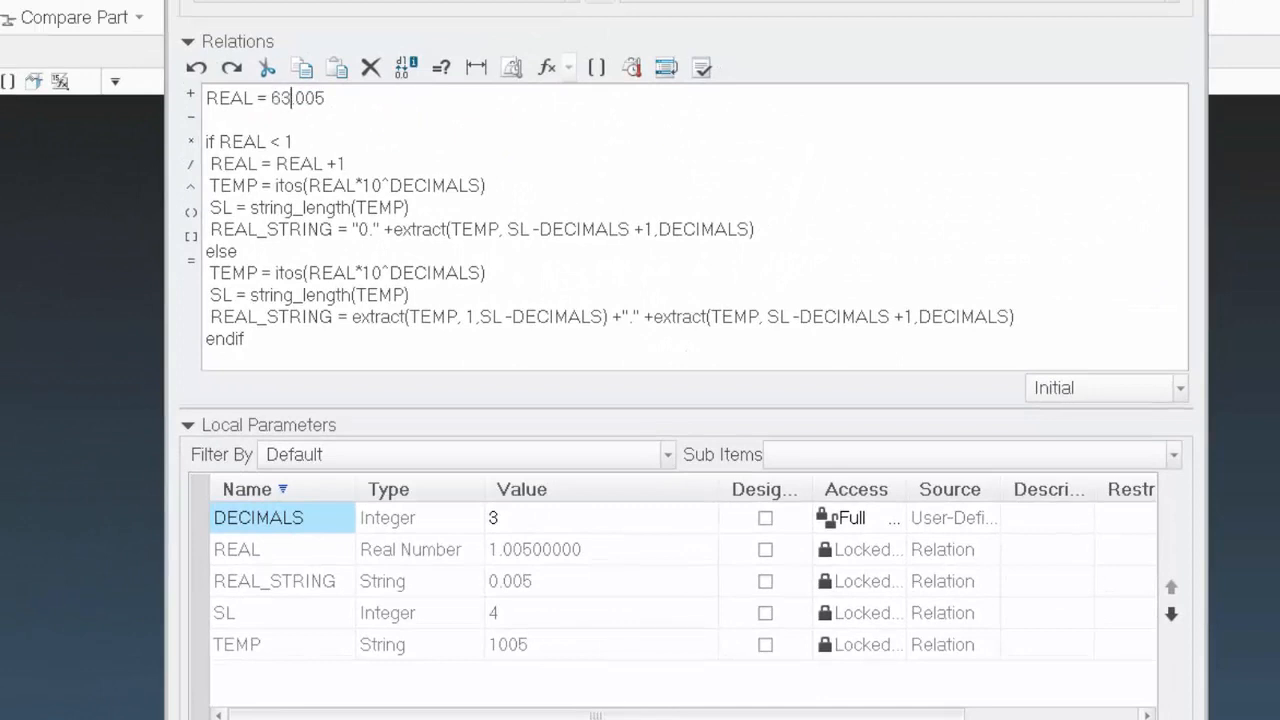
click(310, 98)
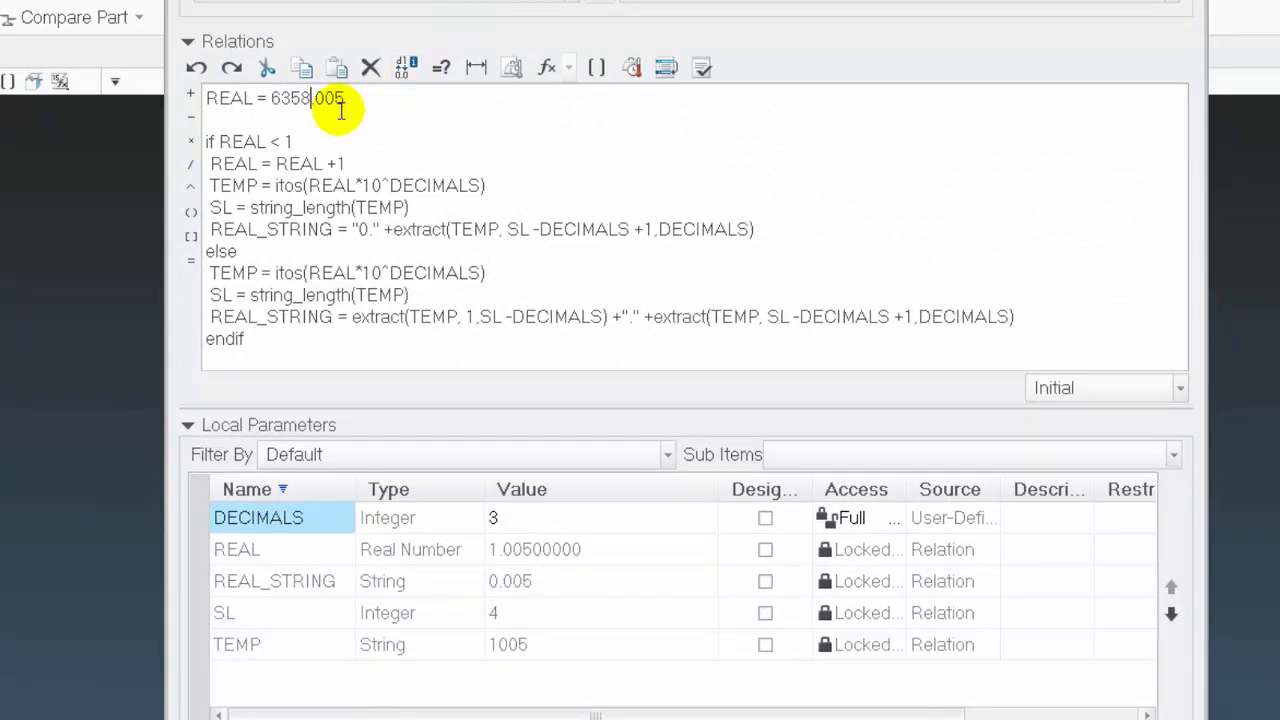
drag(318, 98, 344, 98)
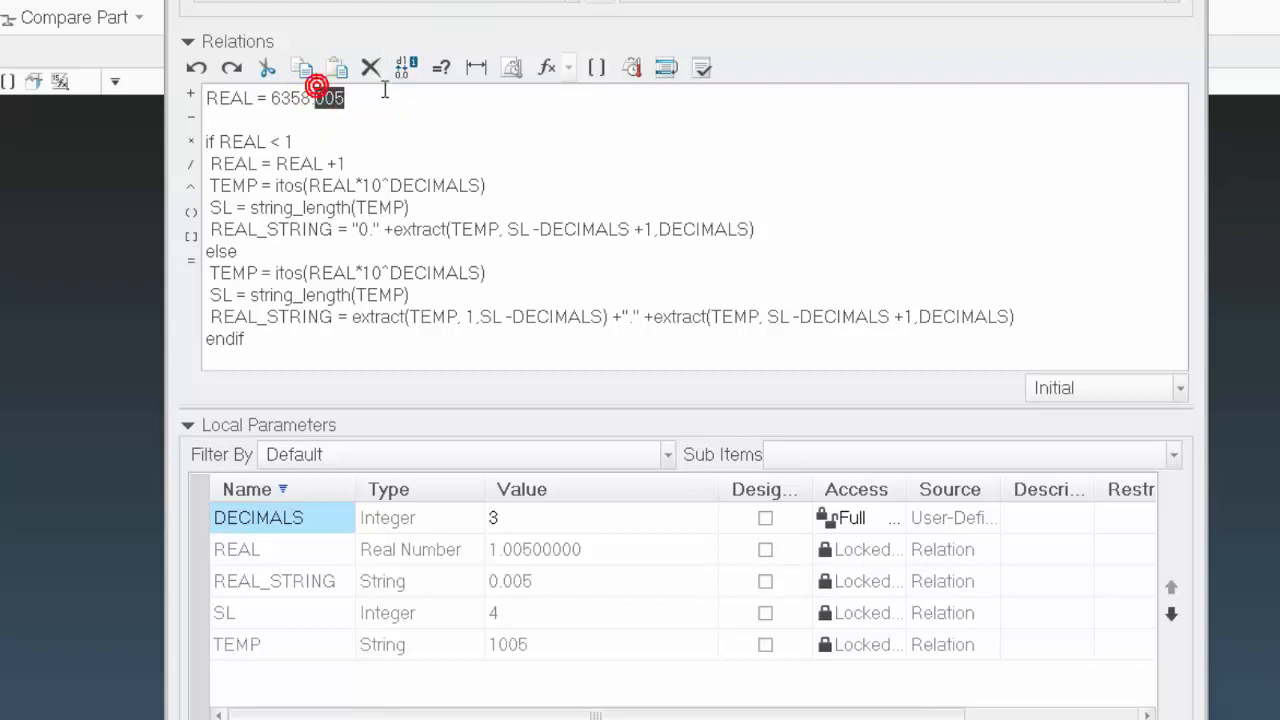
text(634)
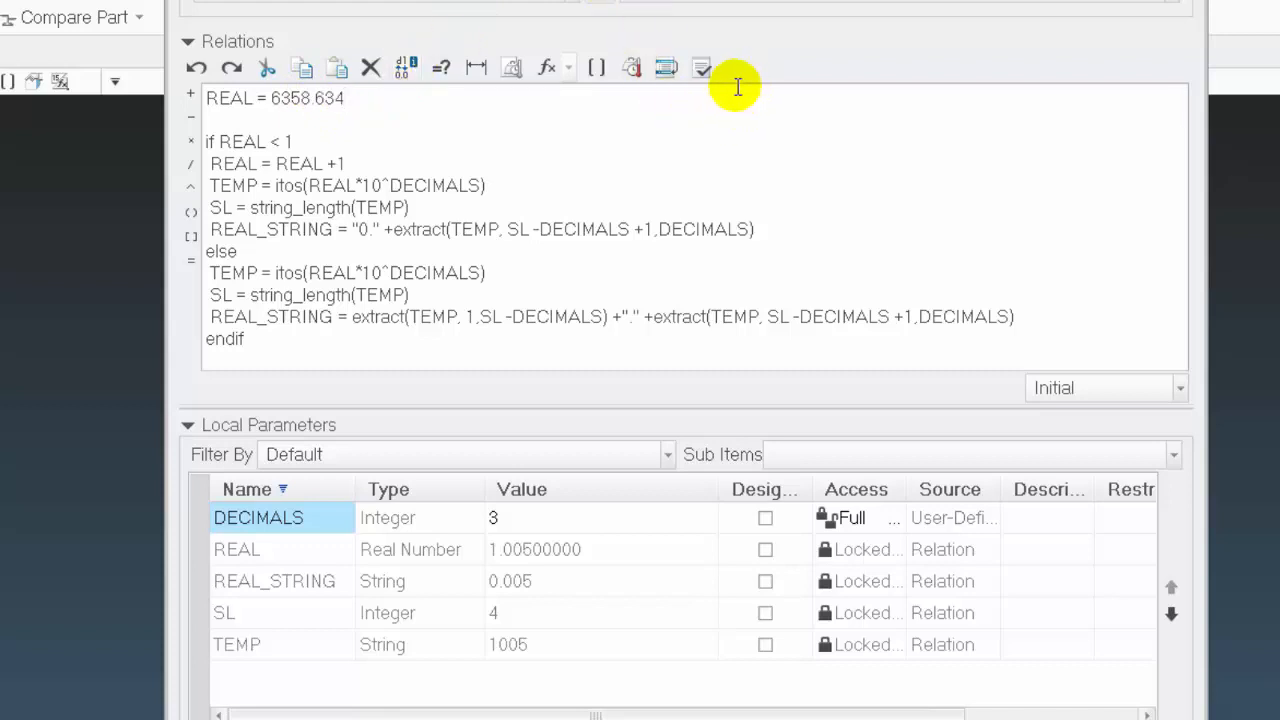
click(709, 69)
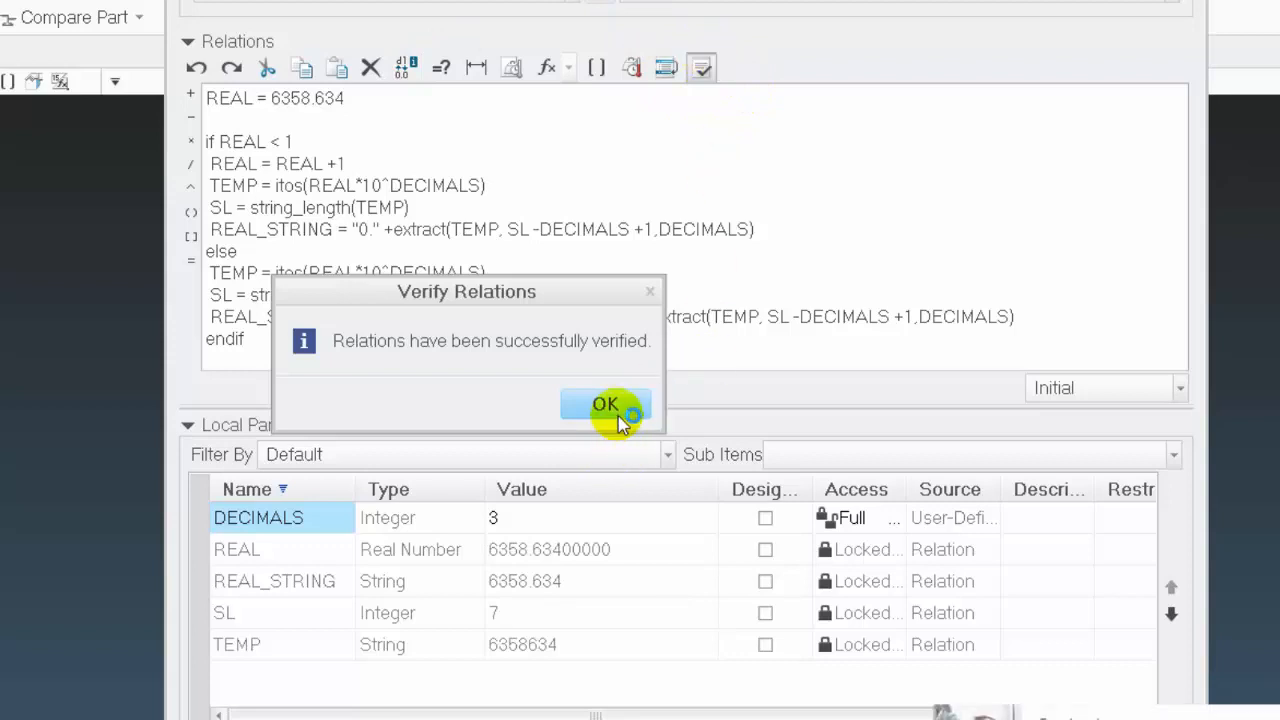
click(608, 406)
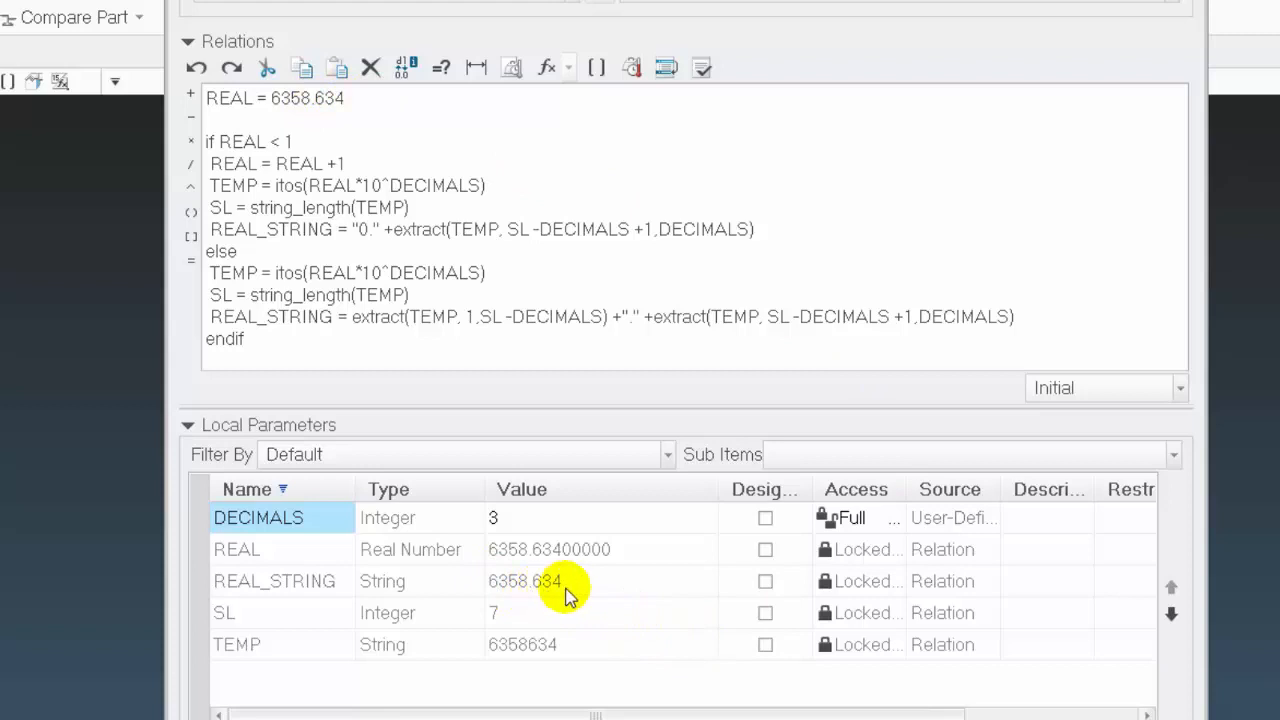
Set the DECIMALS parameter to 2 and verify the relations
double_click(525, 521)
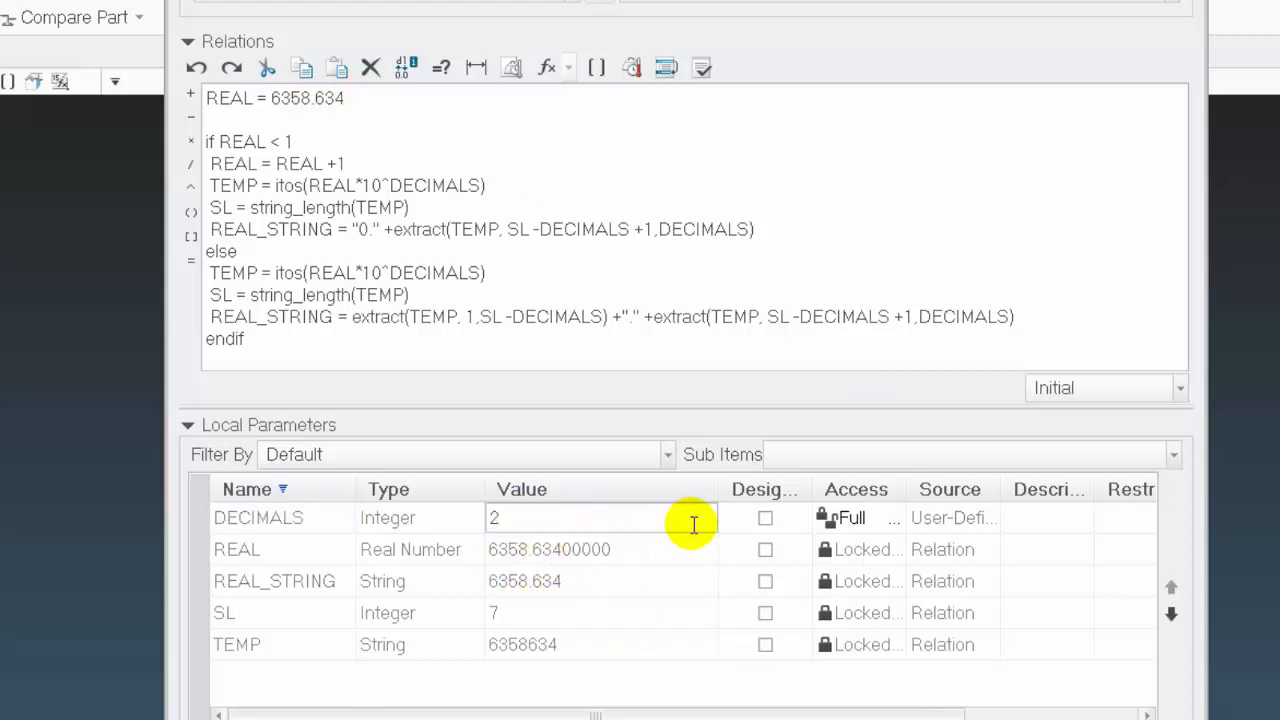
text(2)
click(702, 67)
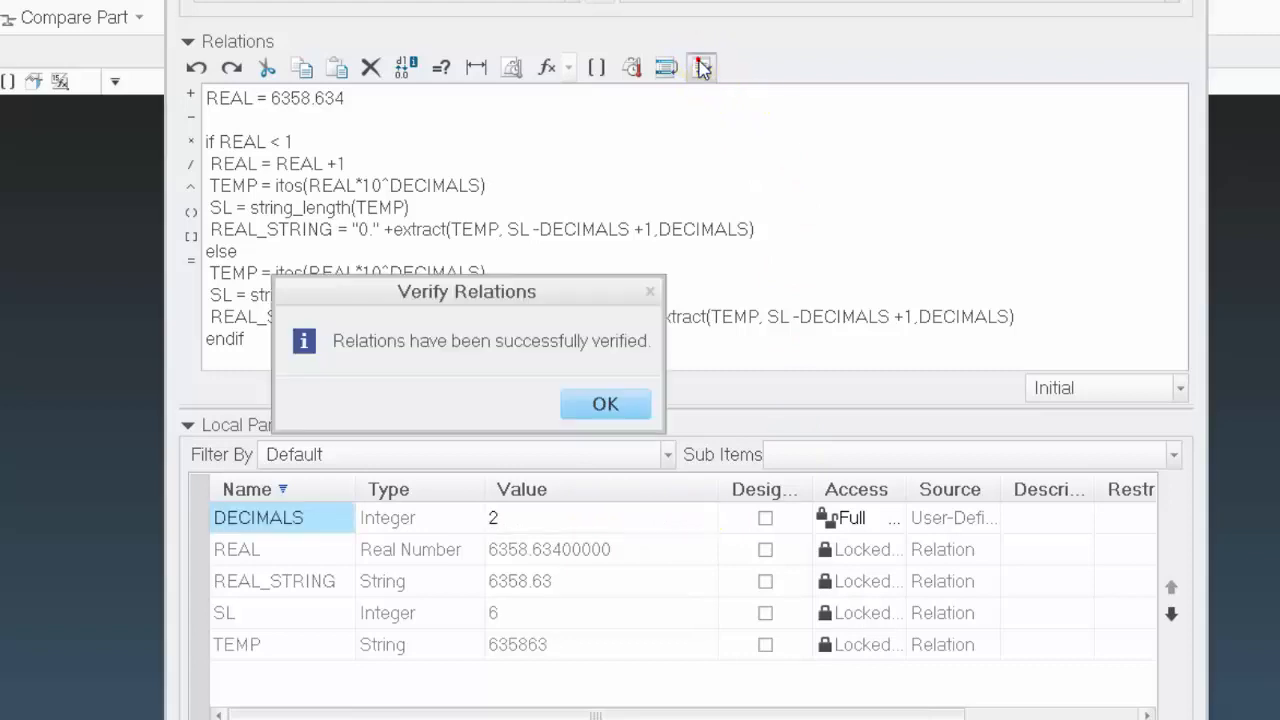
click(612, 403)
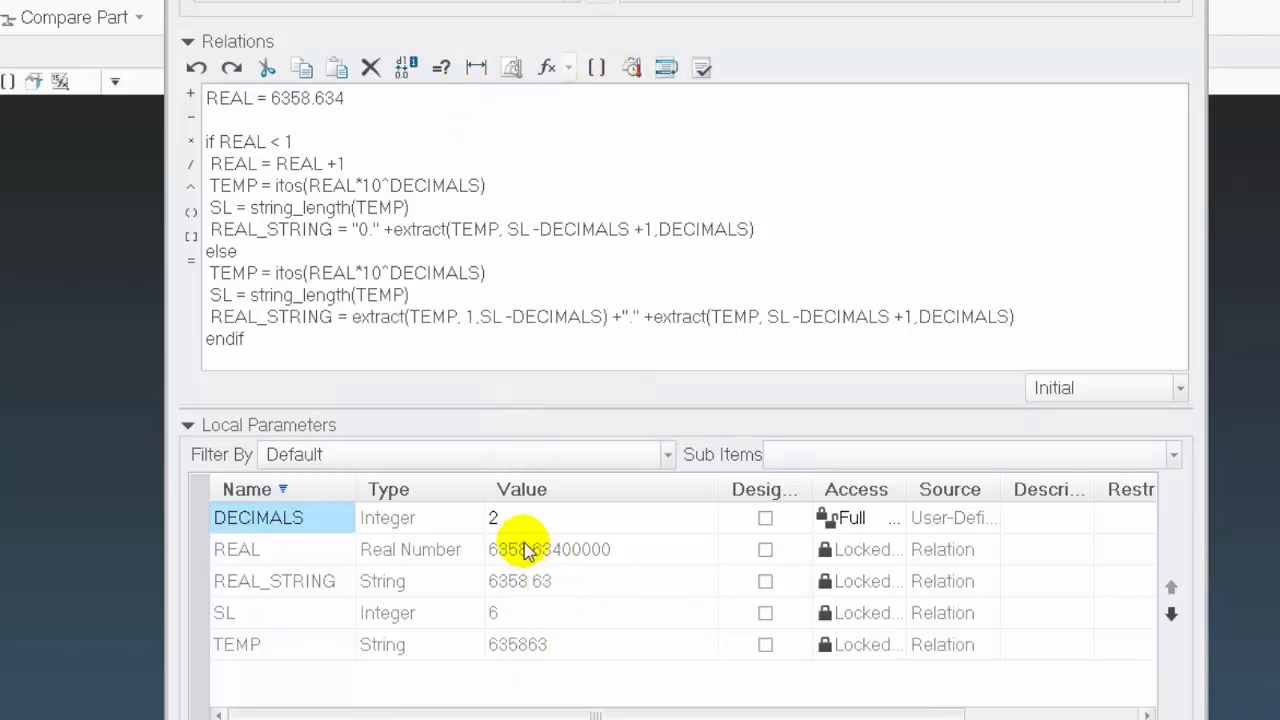
Set the DECIMALS parameter to 1 and verify the relations
click(550, 518)
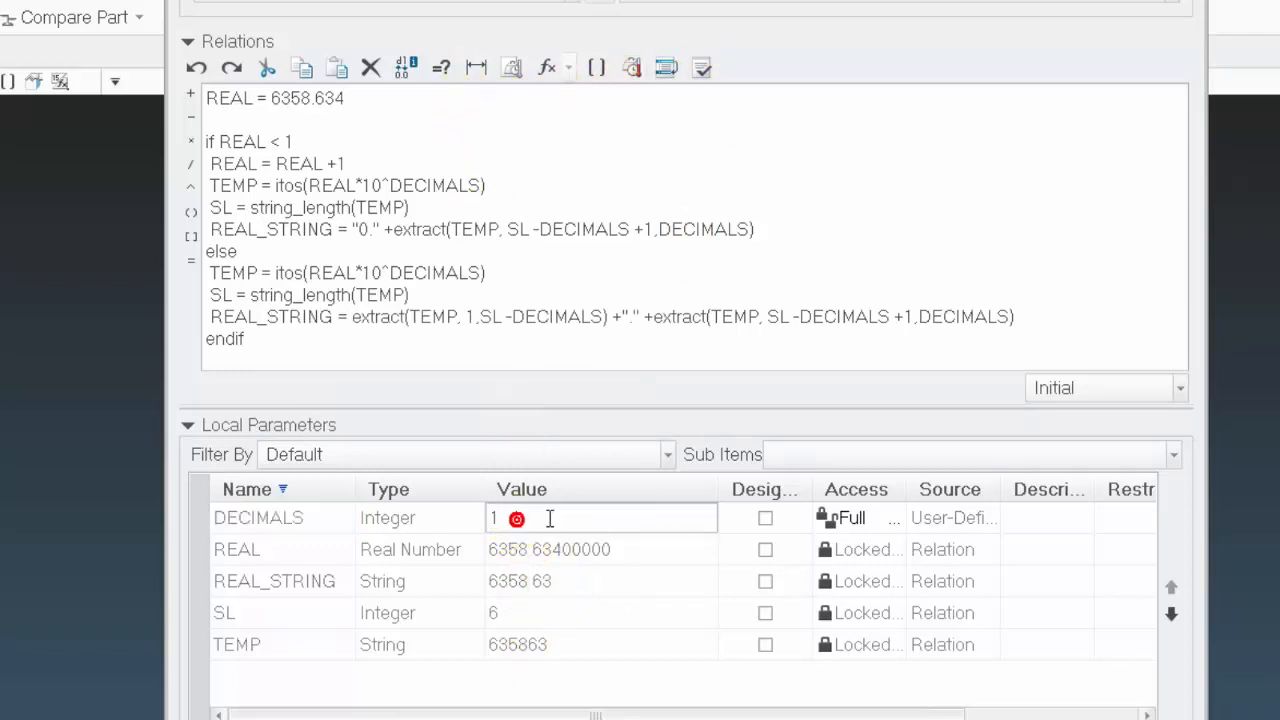
click(702, 67)
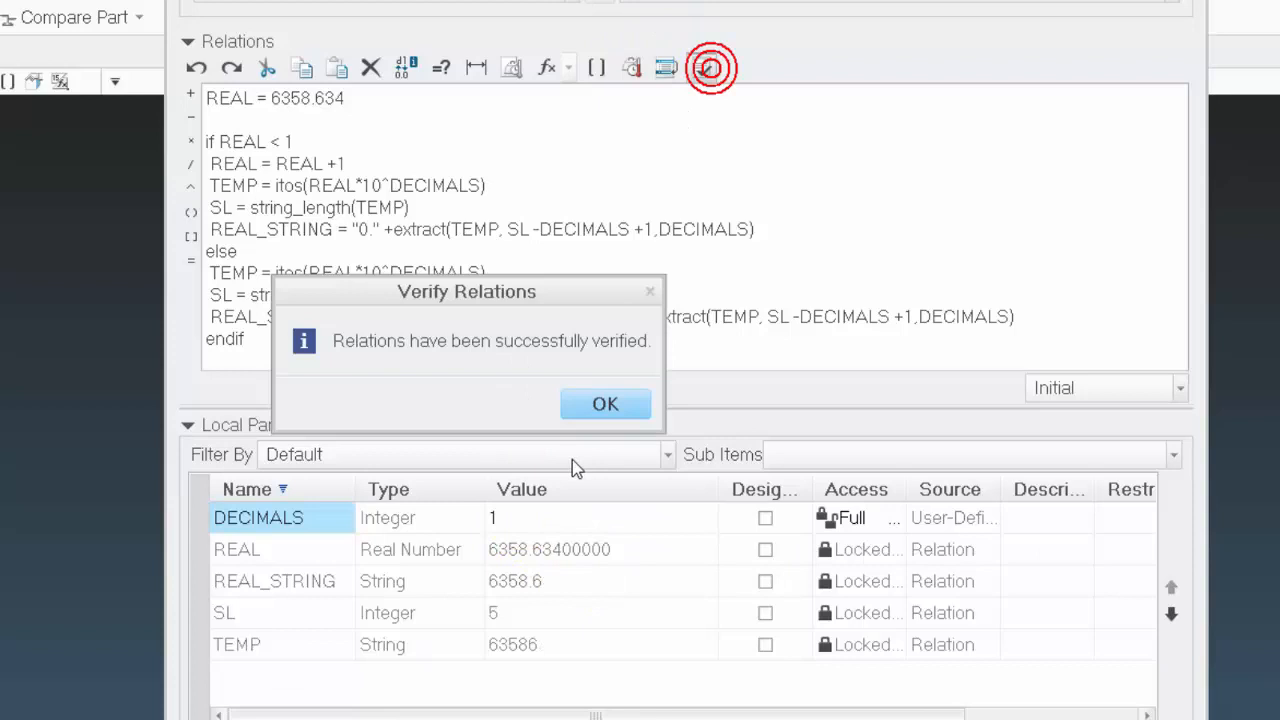
click(605, 402)
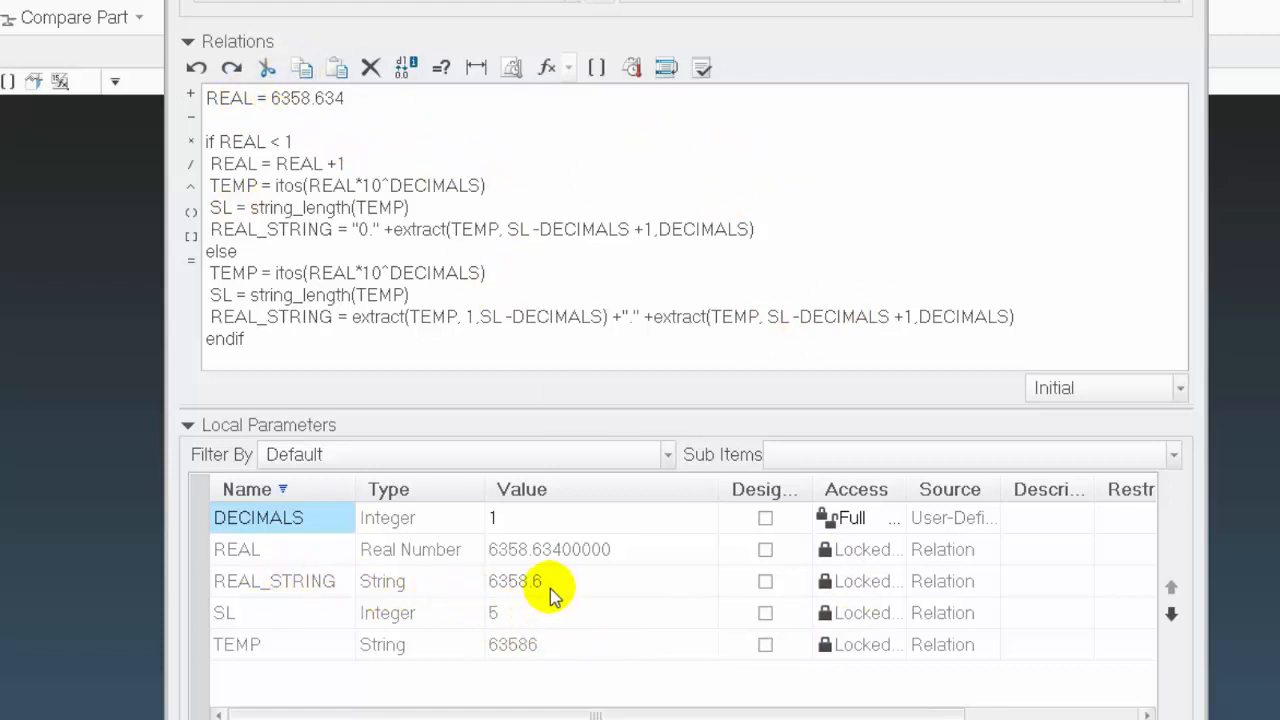
Append +"LBS" to the REAL_STRING line in the else branch and verify the relations
click(1040, 316)
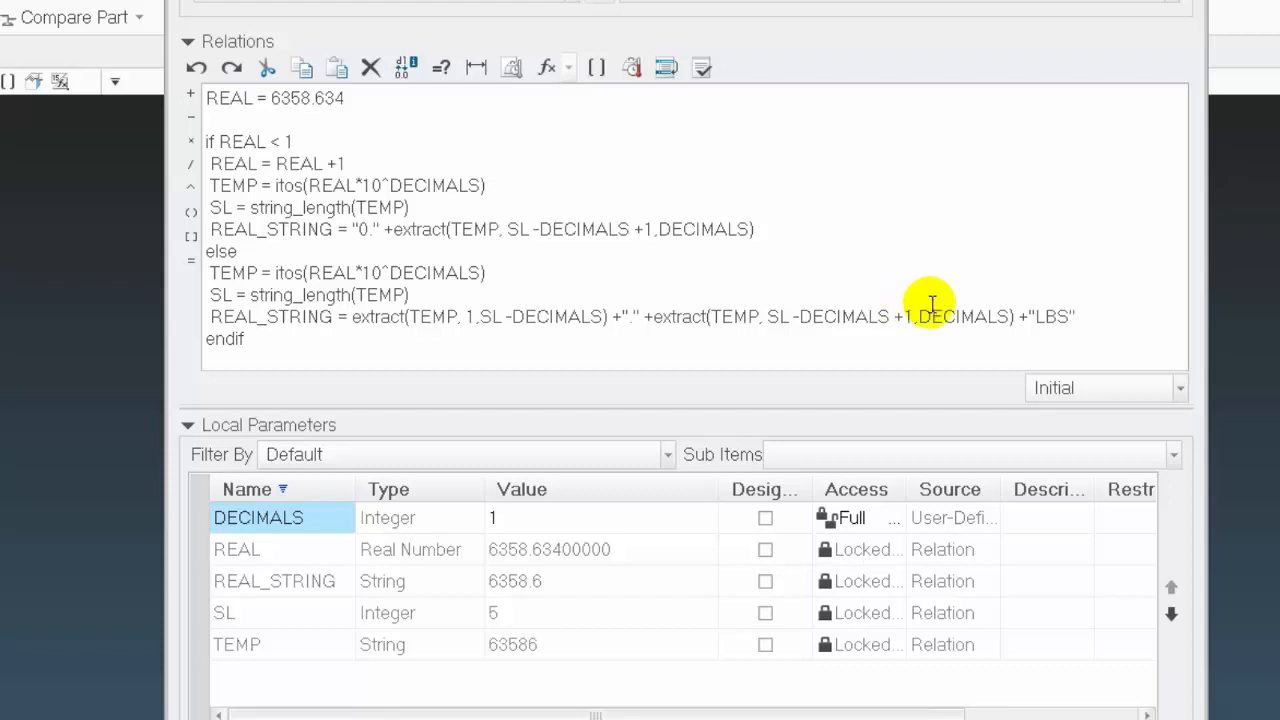
click(702, 67)
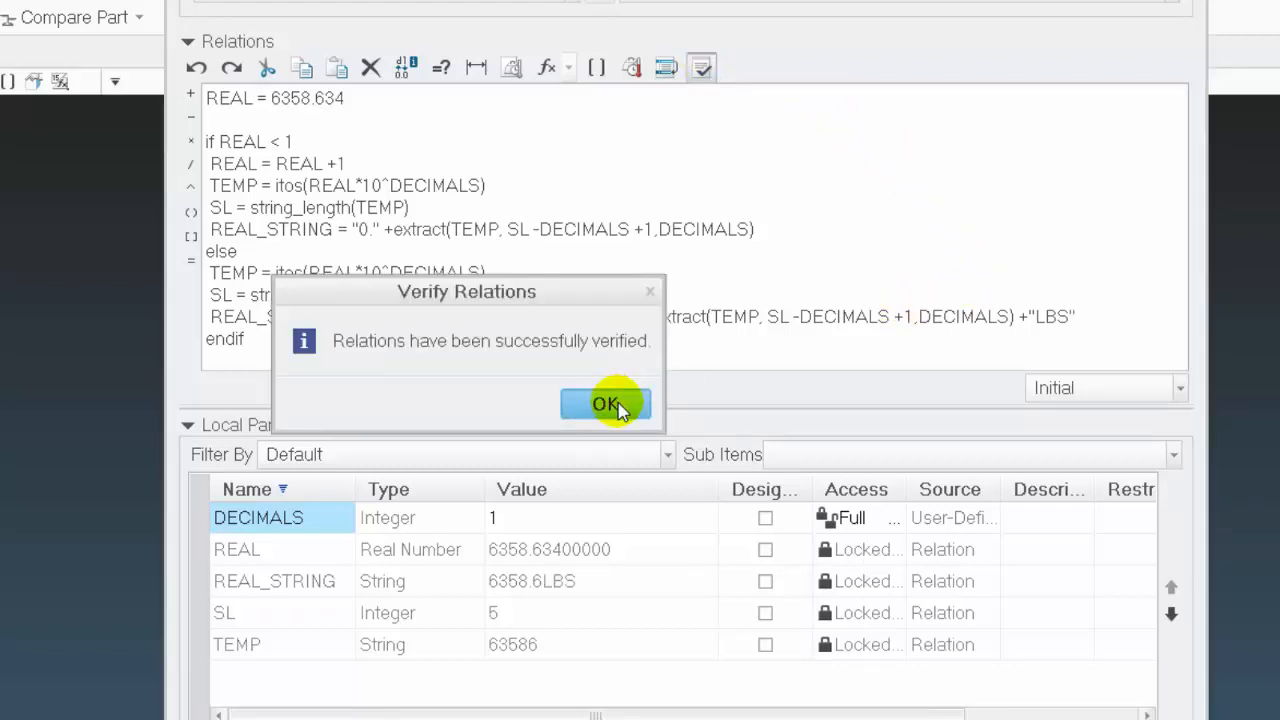
click(616, 406)
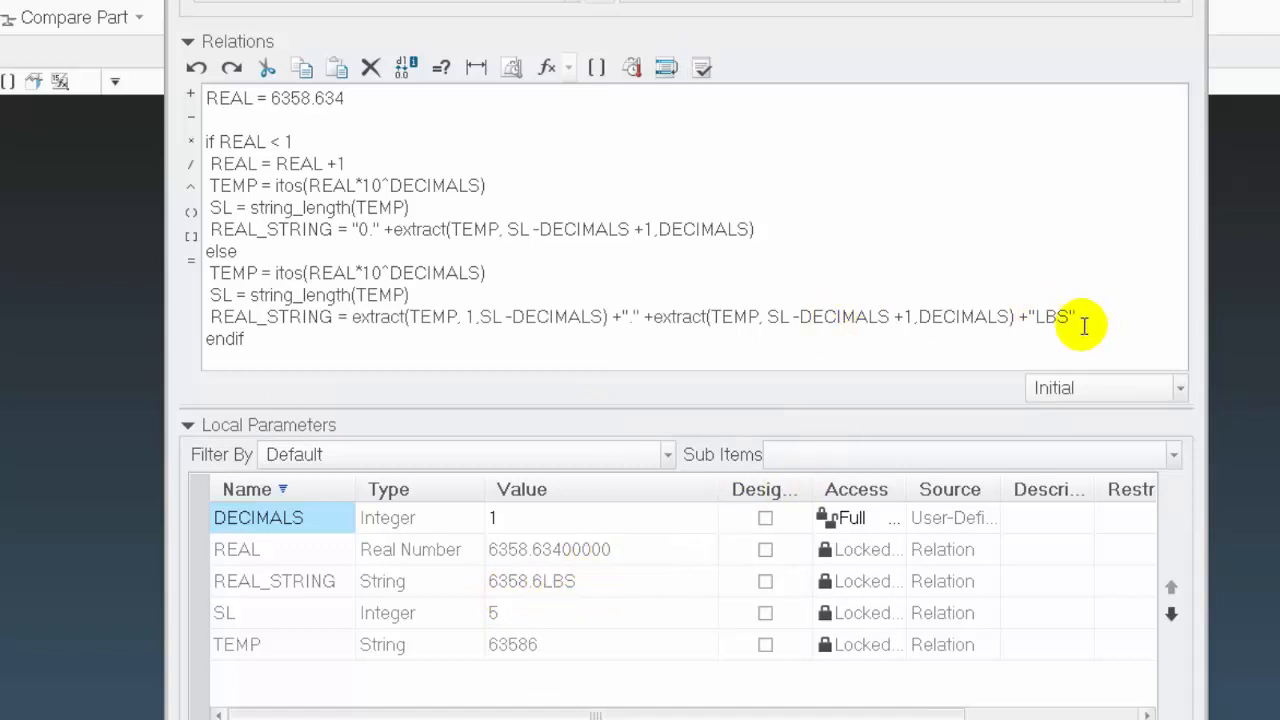
Remove the +"LBS" suffix from the REAL_STRING line in the else branch
drag(1017, 317, 1125, 322)
key(Delete)
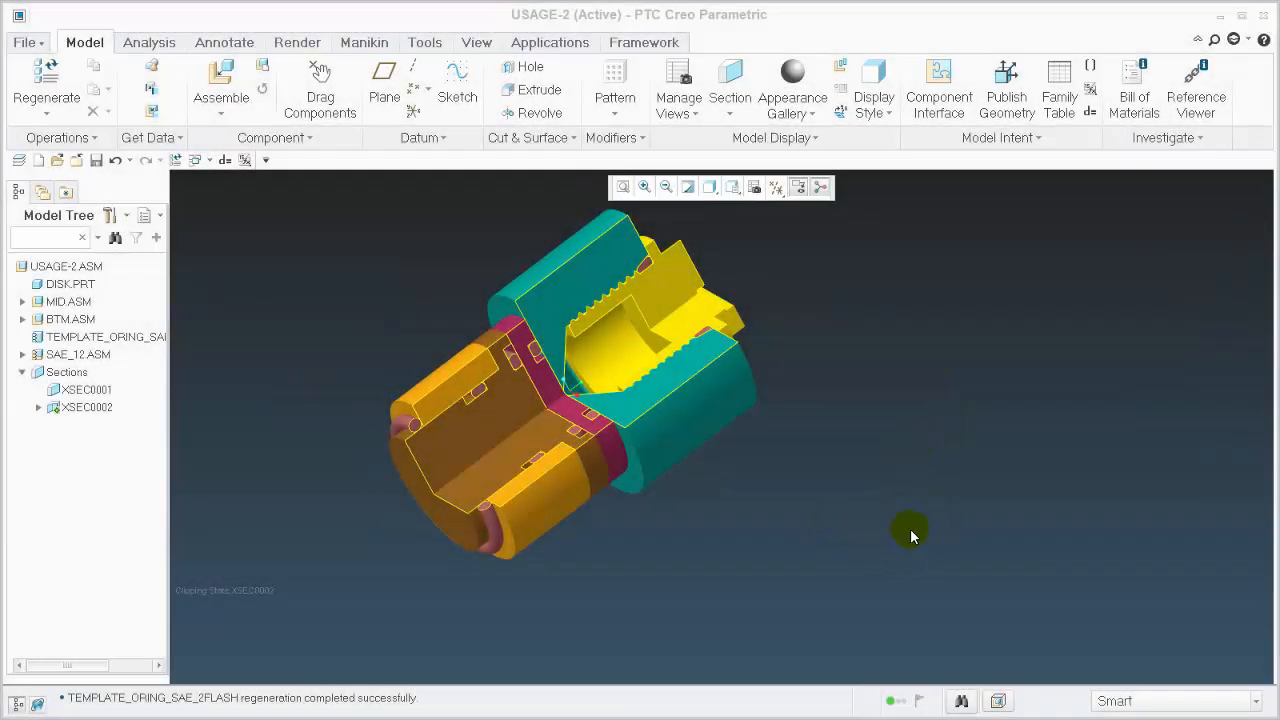
Examine the O-rings in the cross-sectioned assembly, including the seal beneath the yellow plug's head and the TEMPLATE_ORING_SAE_2FLASH ring
mouse_move(737, 469)
middle_down()
mouse_move(731, 503)
mouse_move(754, 423)
mouse_move(700, 503)
mouse_move(789, 457)
mouse_move(743, 544)
mouse_move(831, 471)
mouse_move(819, 559)
mouse_move(831, 537)
mouse_move(809, 531)
middle_up()
scroll(580, 509, down, 6)
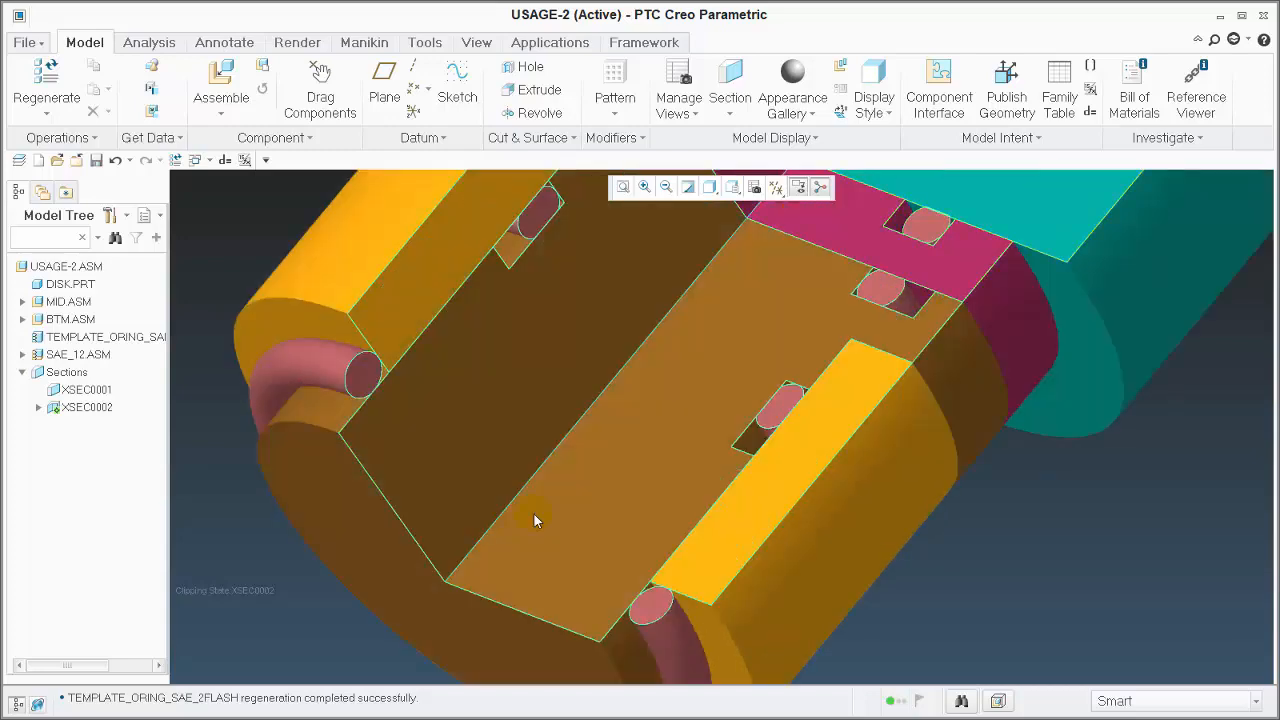
scroll(400, 451, up, 5)
scroll(663, 500, down, 5)
scroll(572, 418, up, 5)
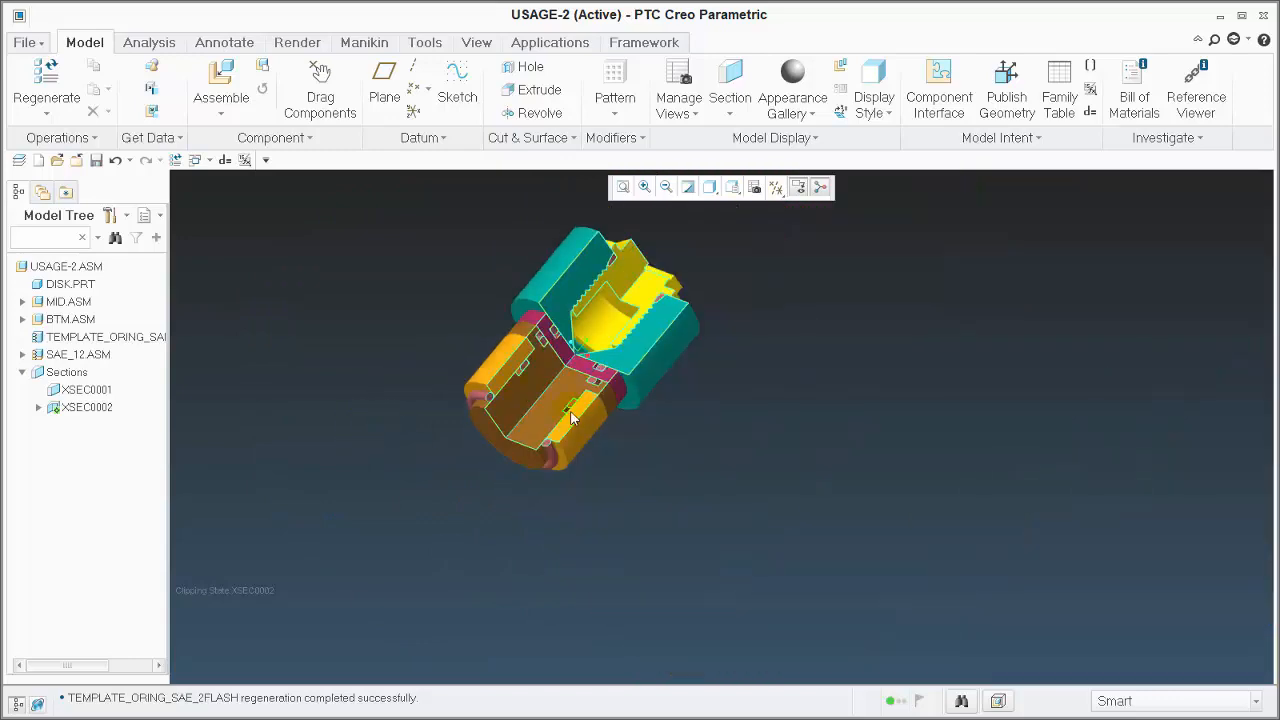
scroll(530, 364, down, 5)
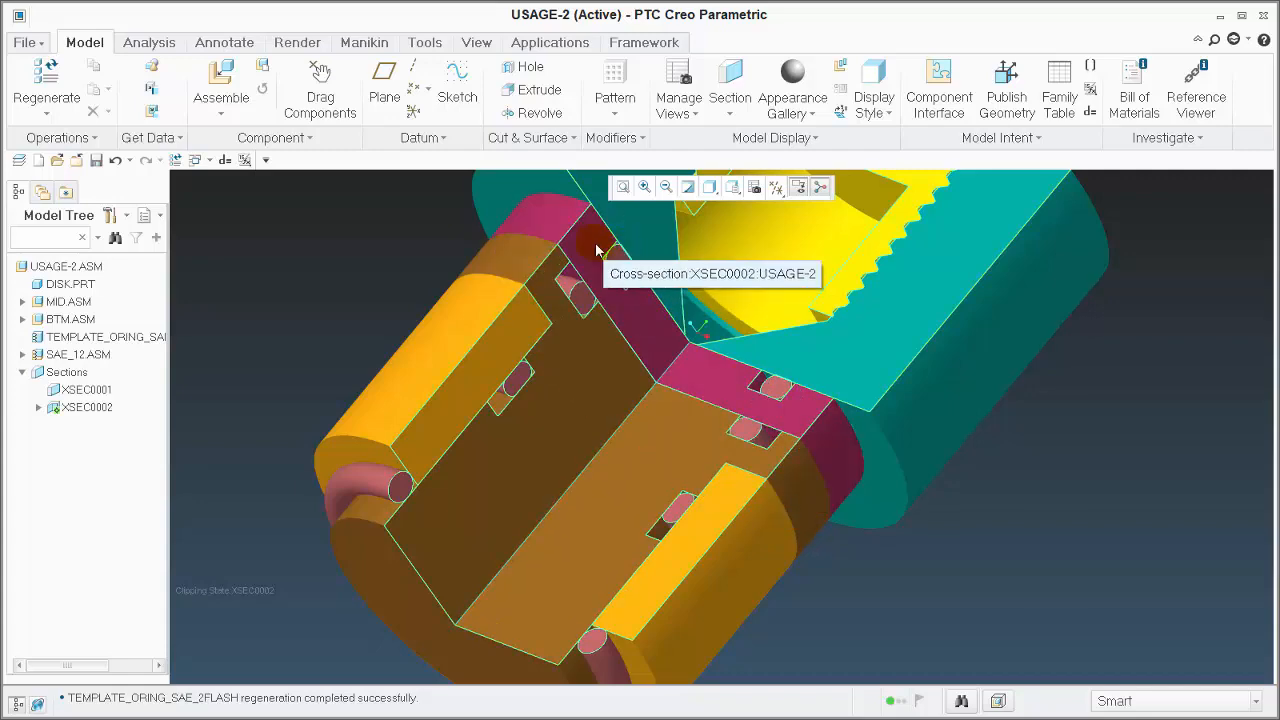
scroll(680, 429, up, 4)
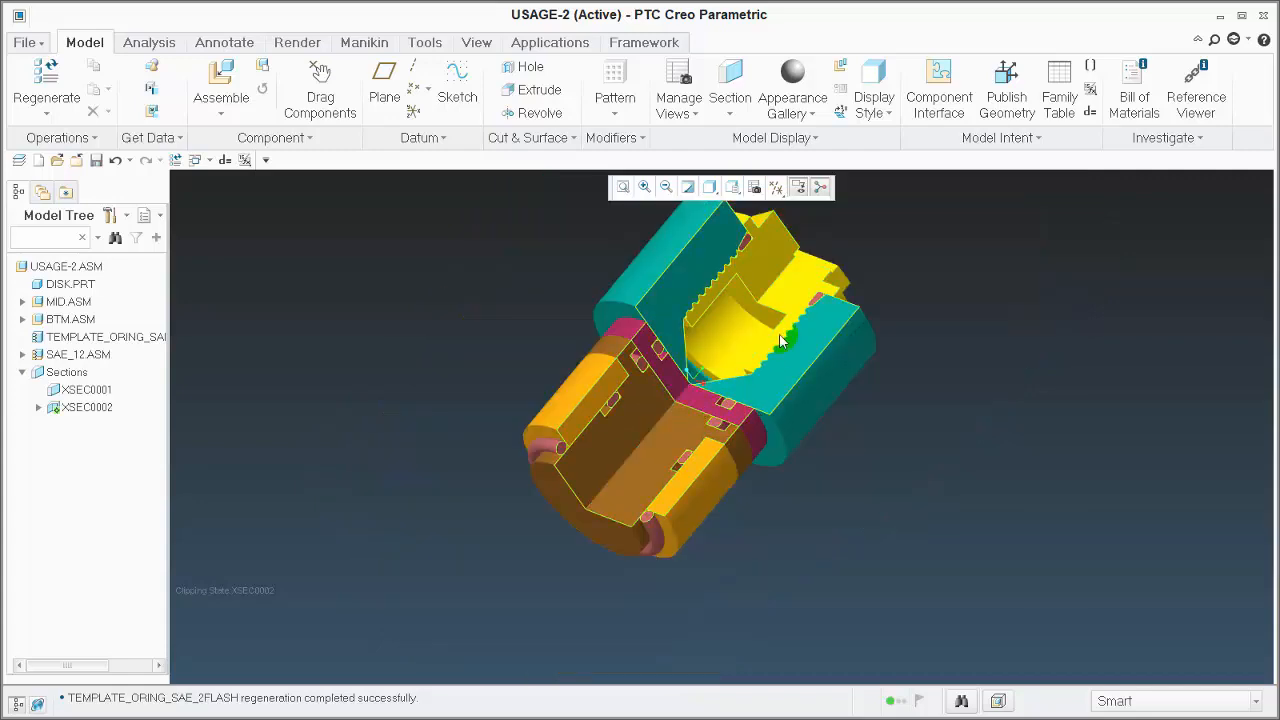
scroll(870, 240, down, 5)
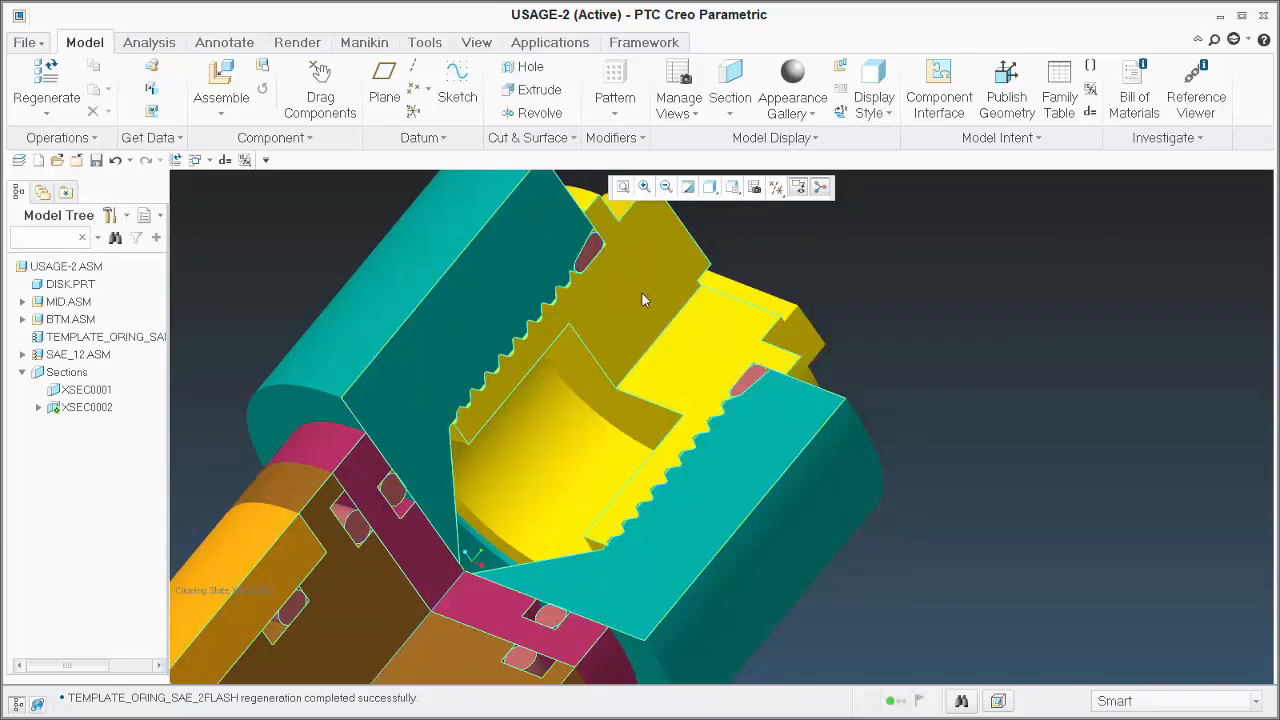
scroll(745, 378, down, 3)
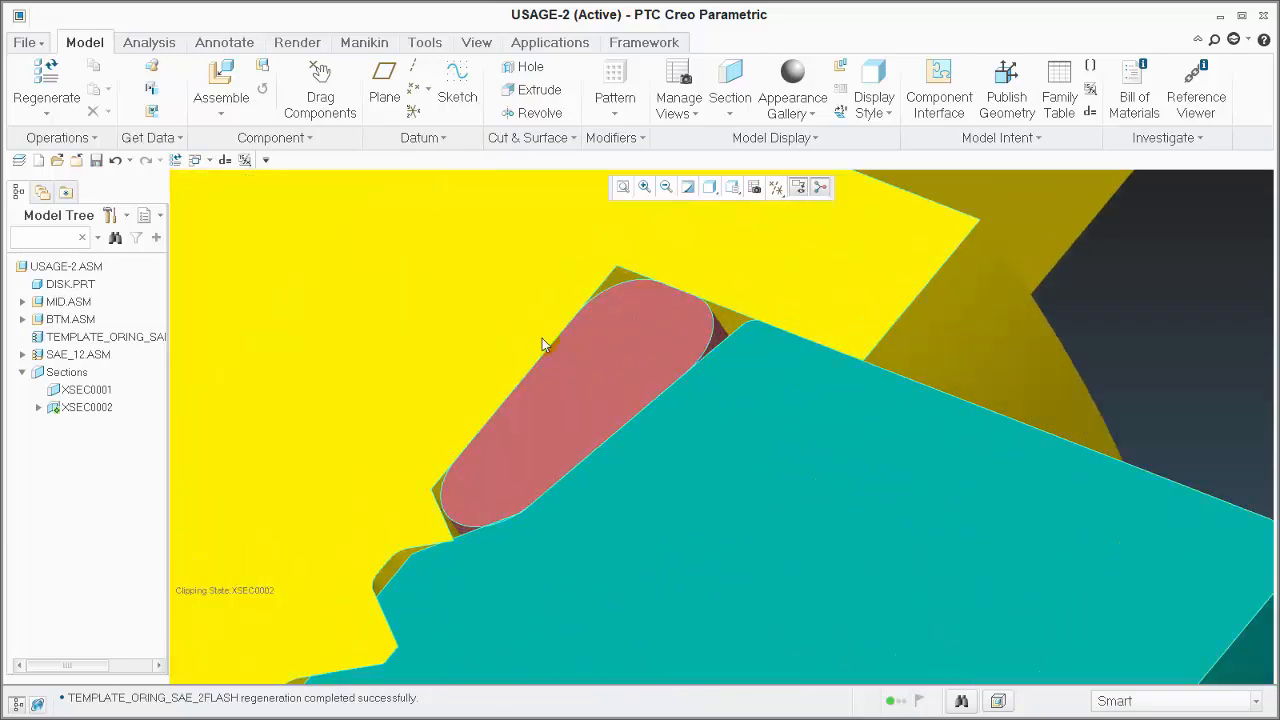
scroll(876, 382, up, 8)
scroll(779, 356, down, 5)
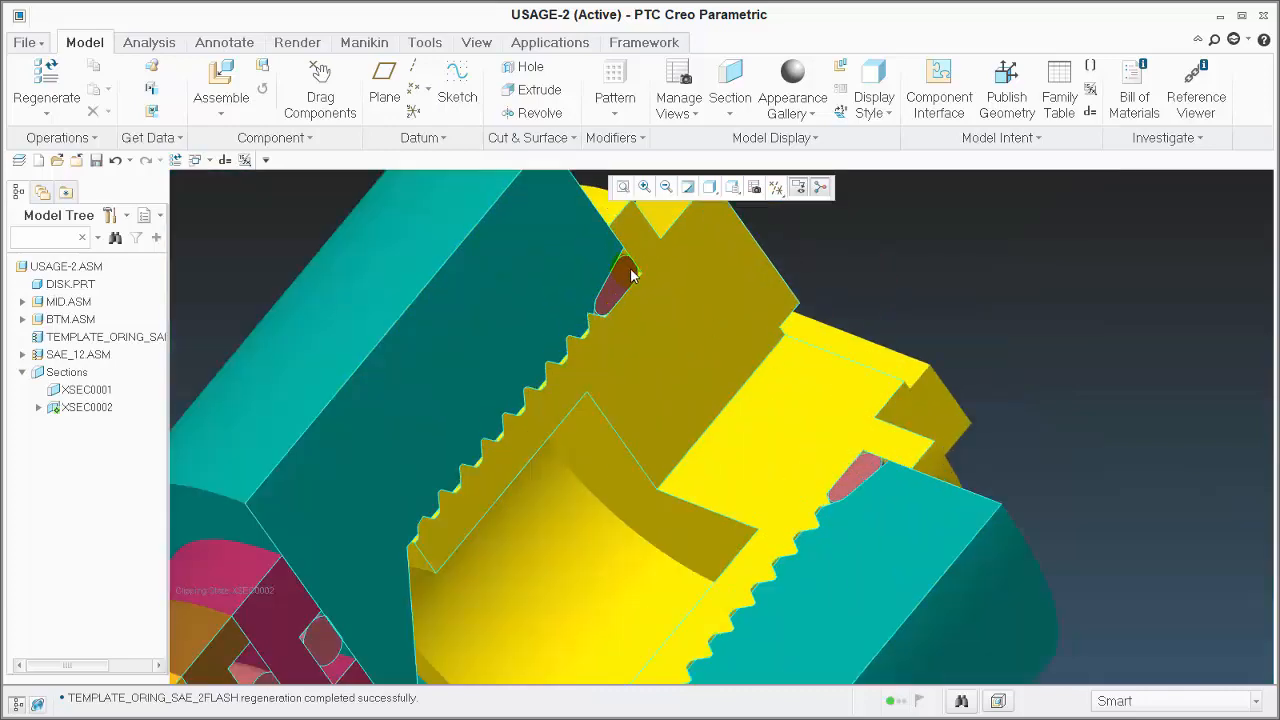
scroll(450, 341, up, 6)
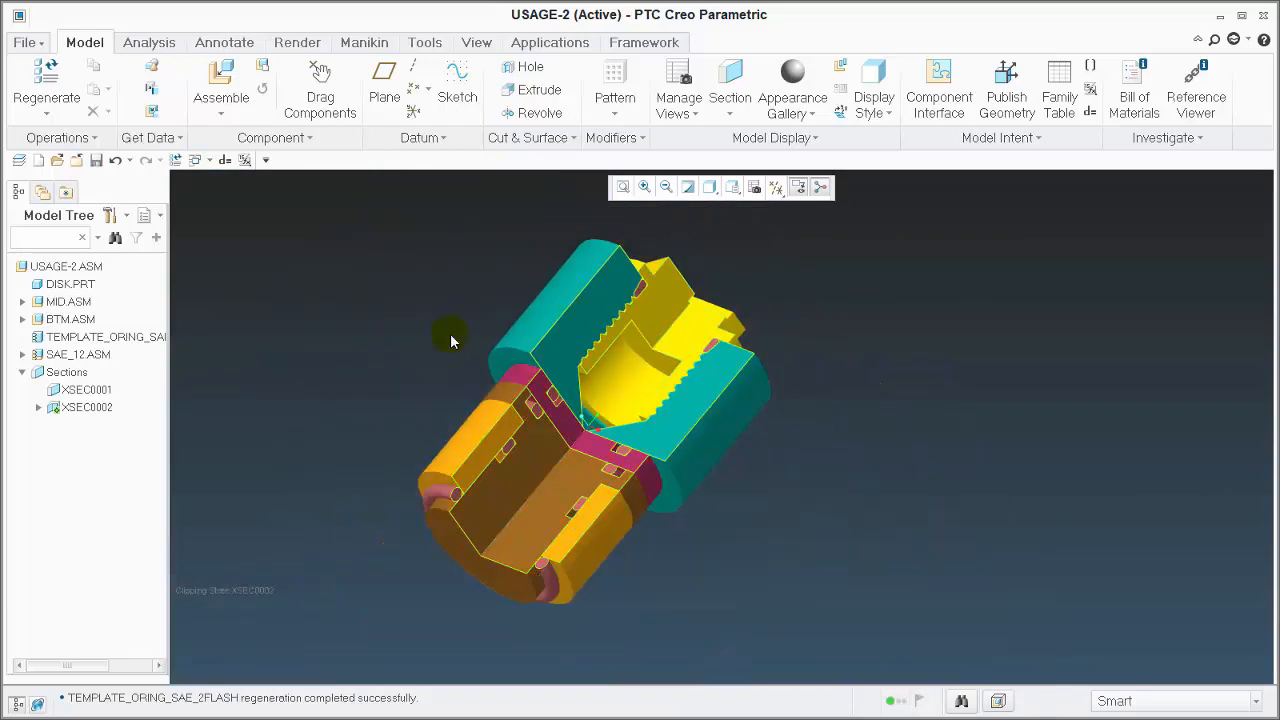
click(105, 337)
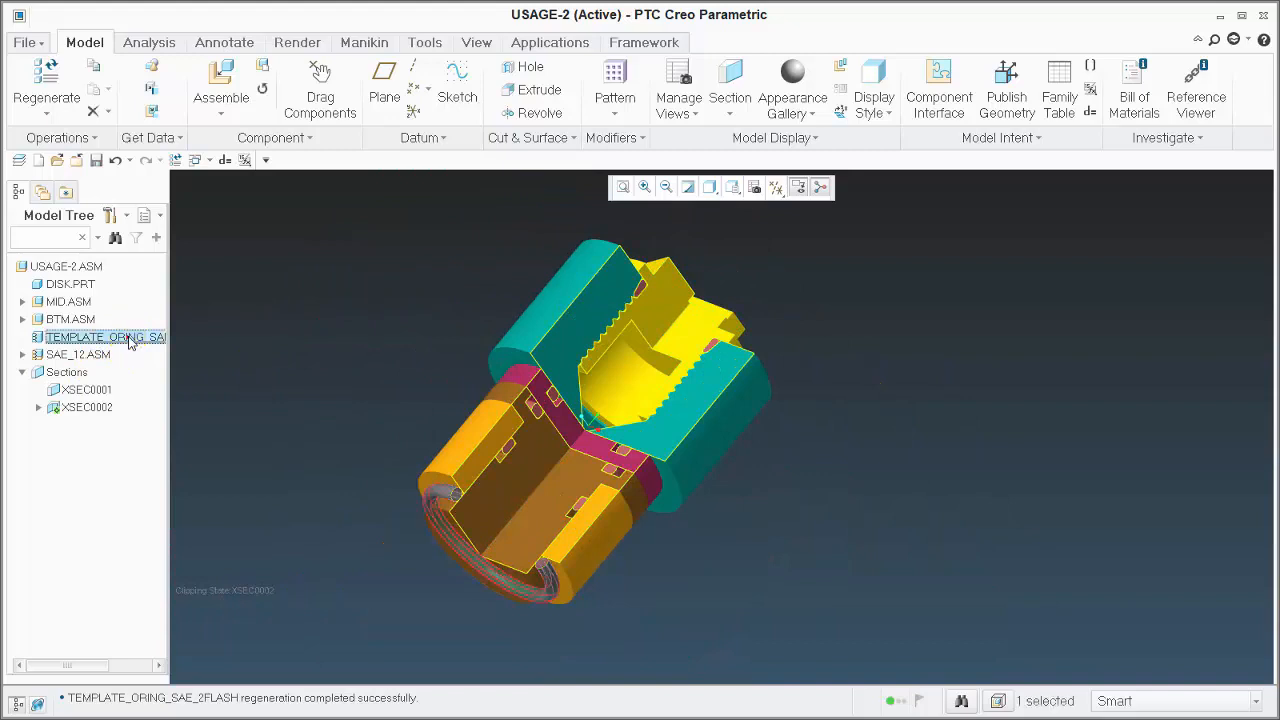
click(410, 516)
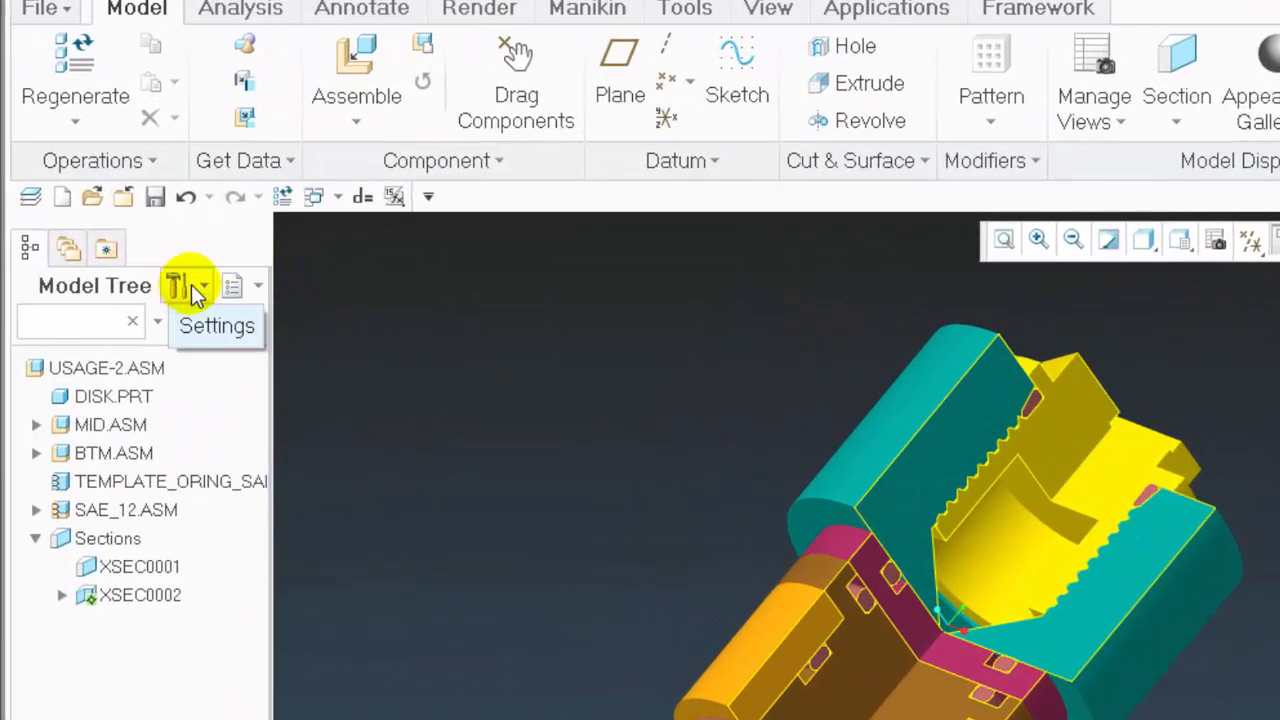
Turn on the display of Features in the model tree
click(190, 289)
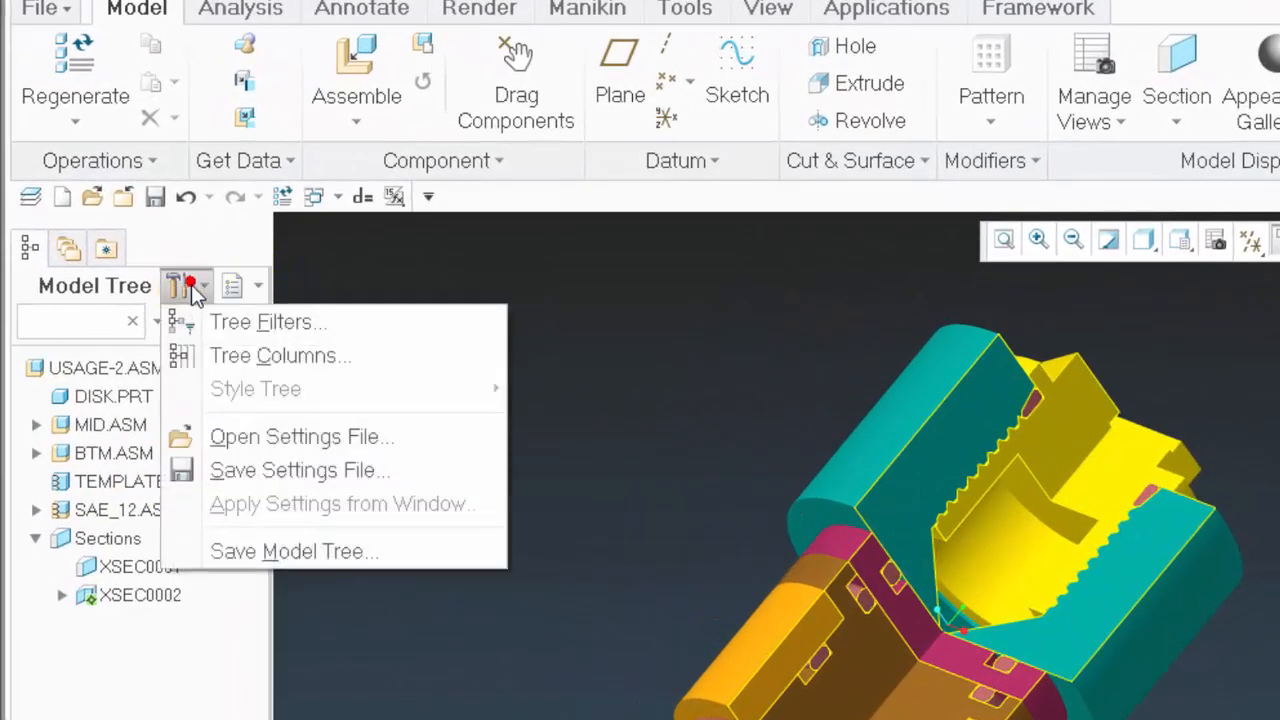
click(249, 320)
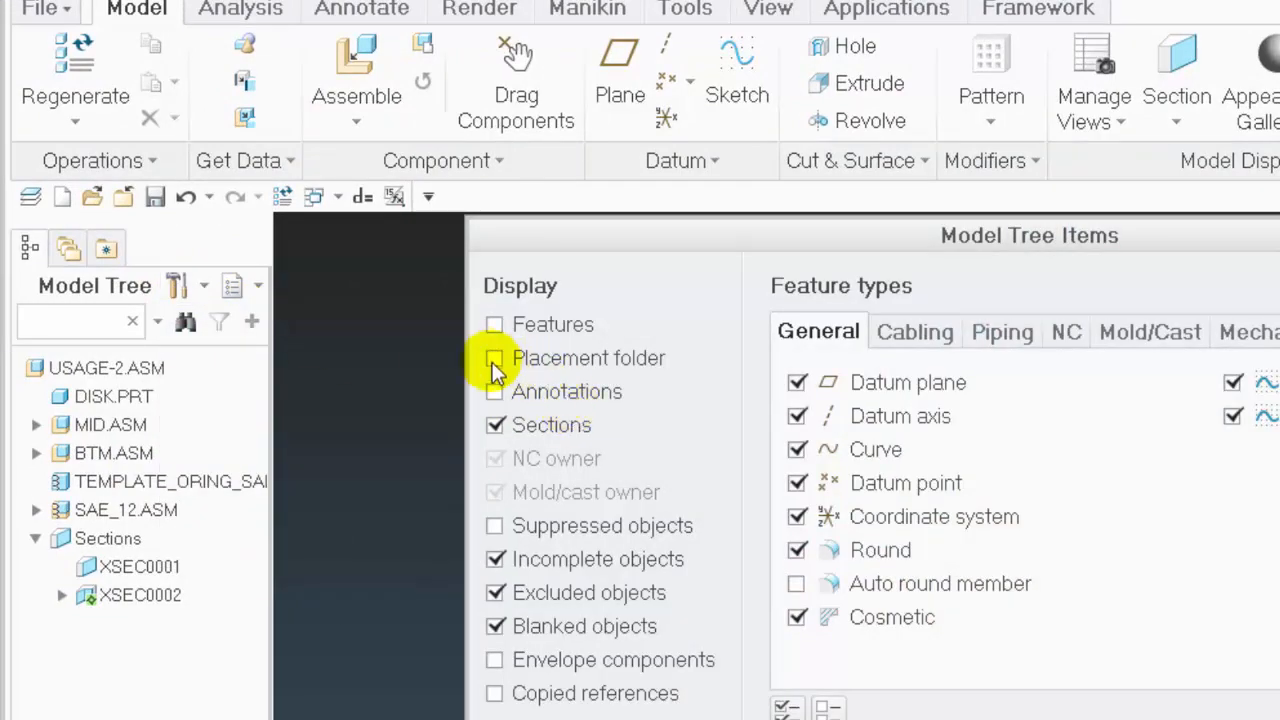
click(494, 325)
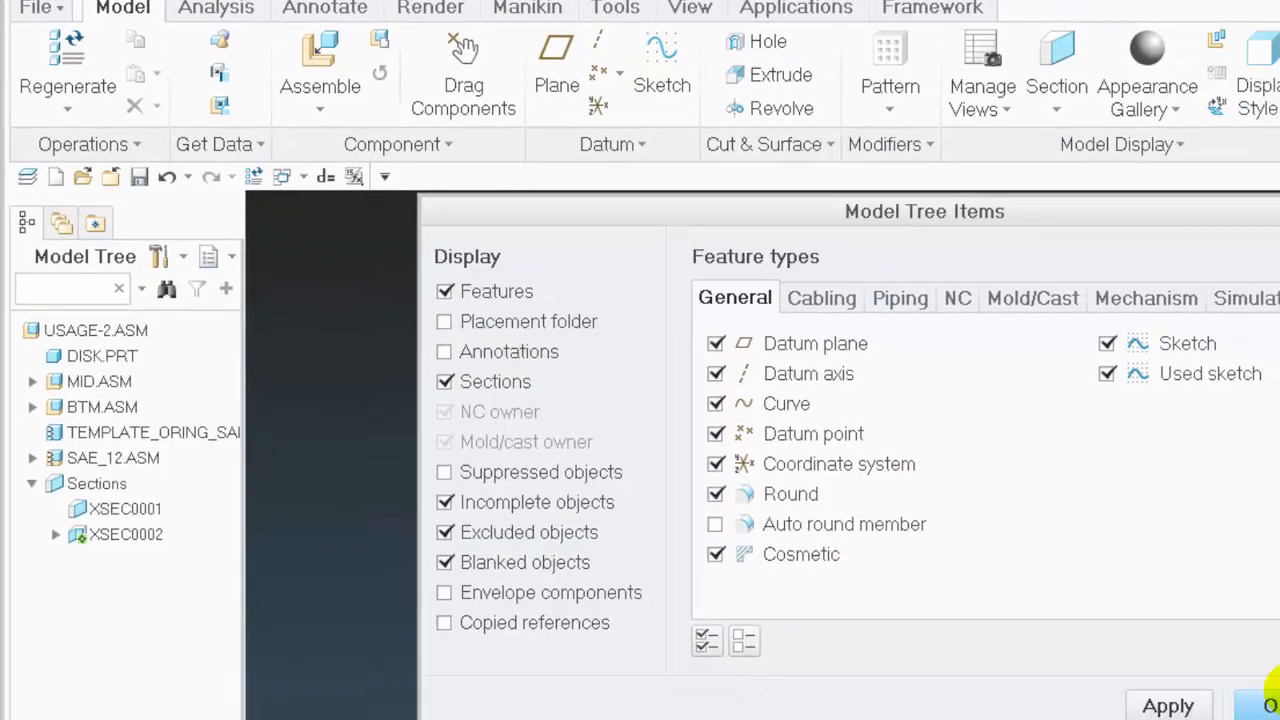
click(1268, 700)
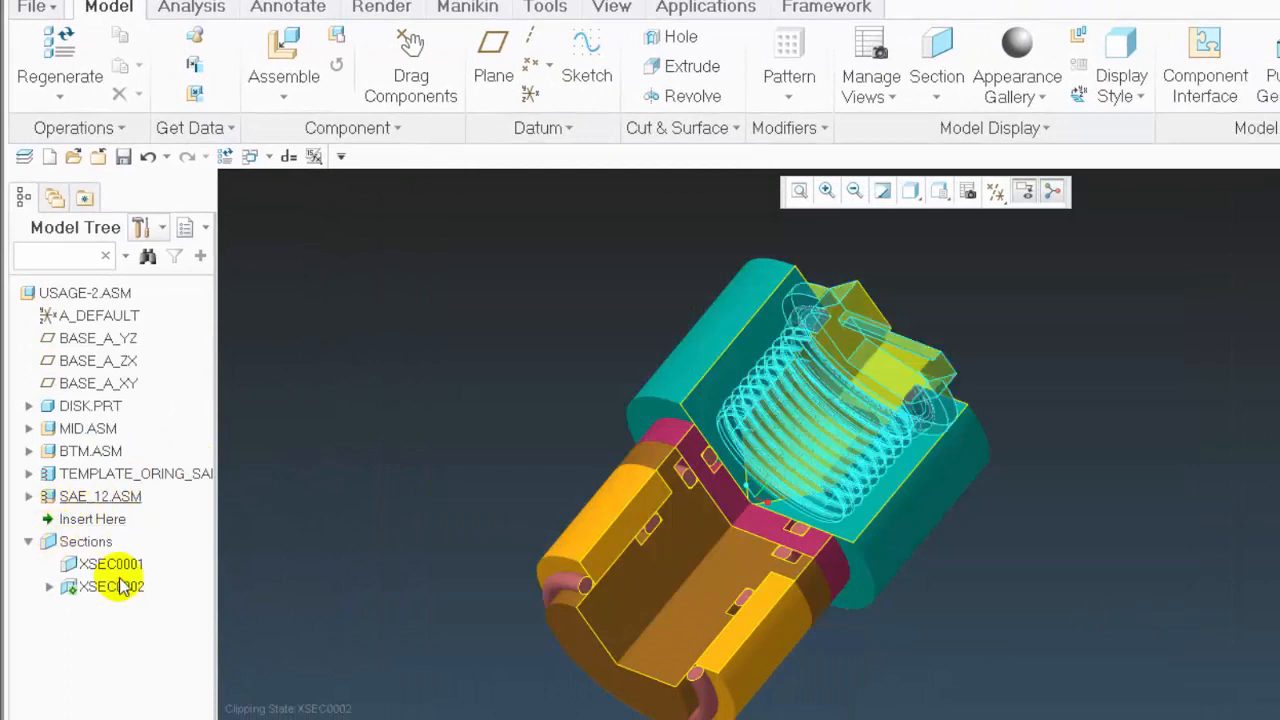
Expand the TEMPLATE_ORING_SAE_2FLASH component and select its INFO sketch to read the stretch text beside the ring
click(194, 473)
click(28, 474)
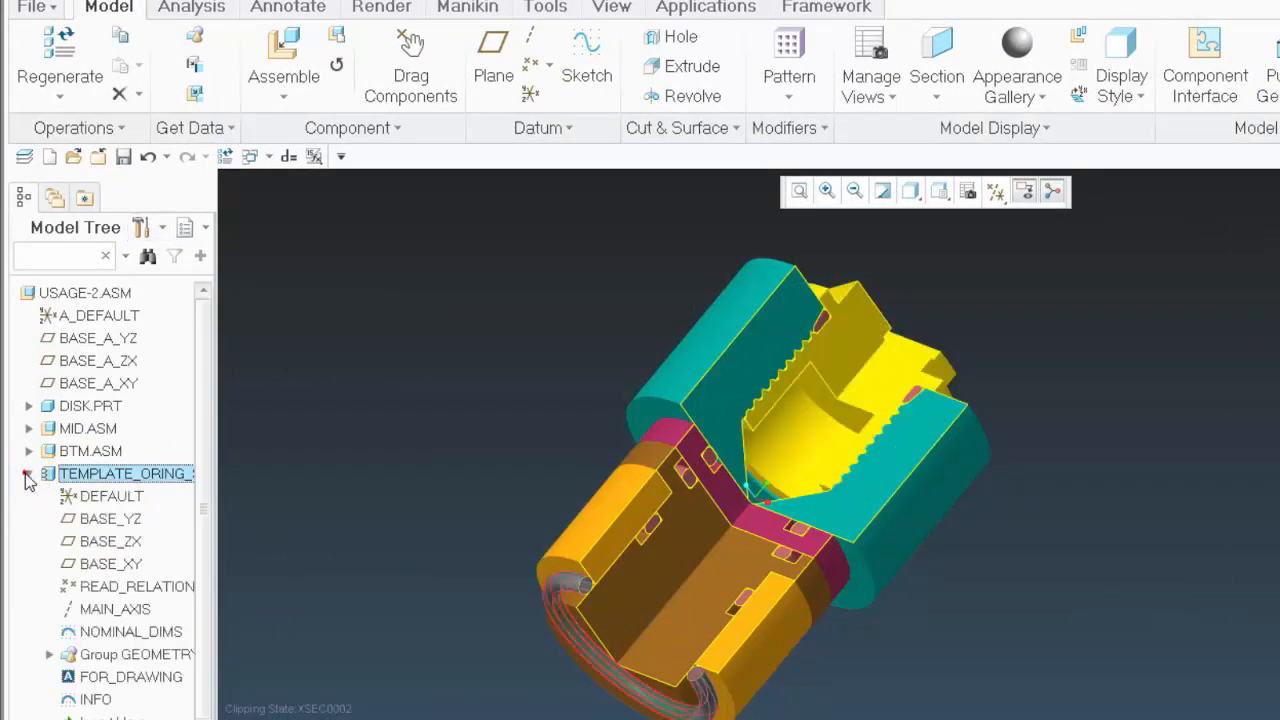
click(108, 700)
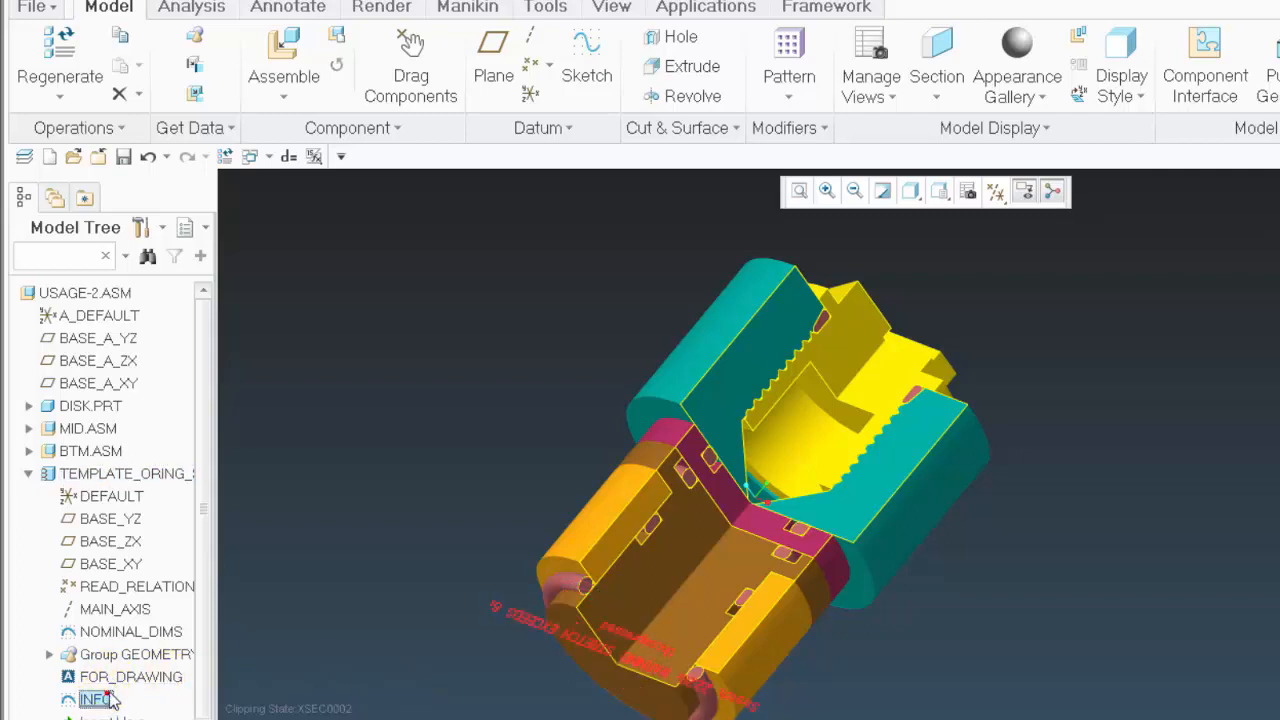
mouse_move(934, 716)
middle_down()
mouse_move(894, 529)
mouse_move(749, 574)
mouse_move(606, 646)
mouse_move(585, 613)
mouse_move(529, 617)
mouse_move(597, 566)
mouse_move(608, 620)
middle_up()
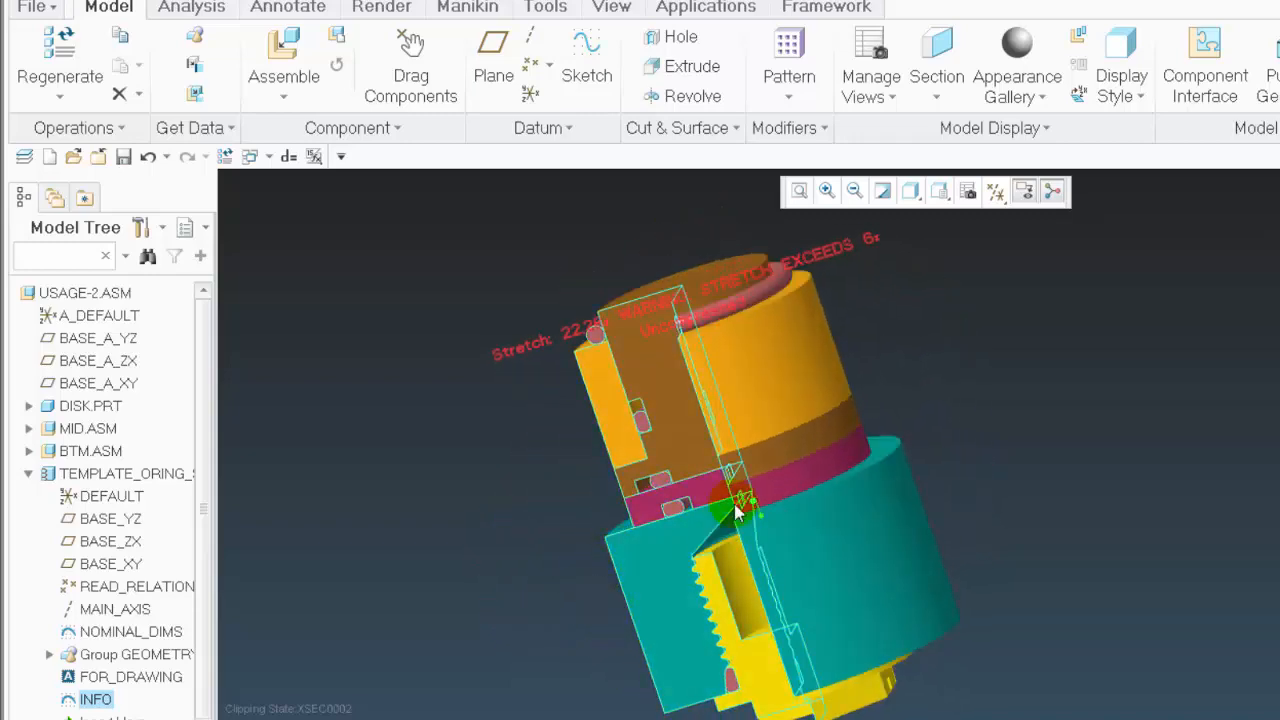
scroll(714, 194, up, 3)
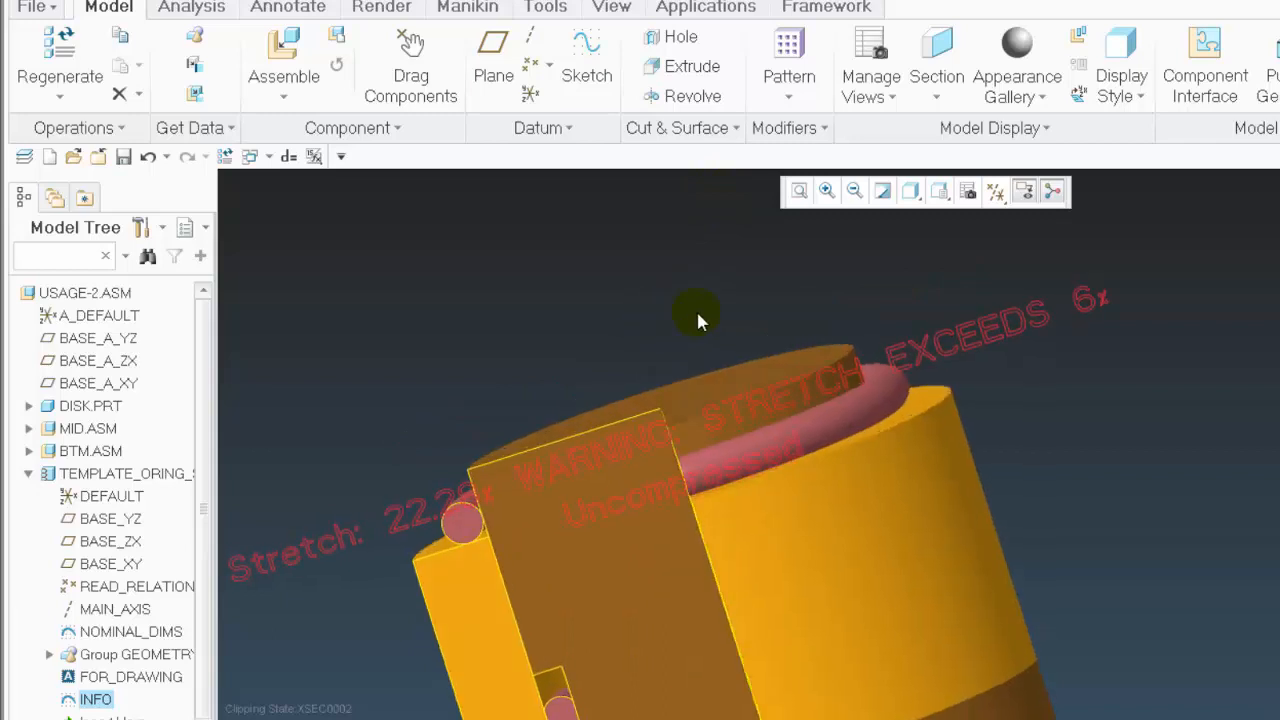
scroll(698, 320, down, 2)
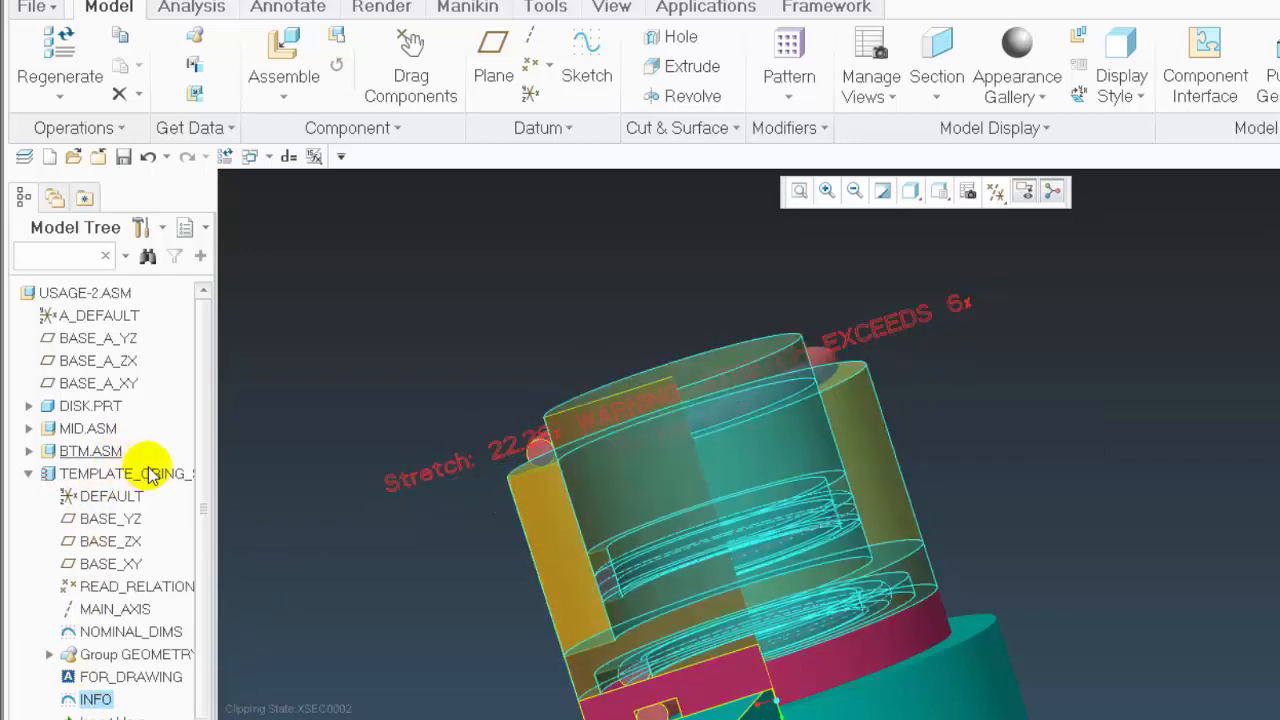
Widen the model tree and open the TEMPLATE_ORING_SAE_2FLASH component as its own part
drag(219, 490, 288, 540)
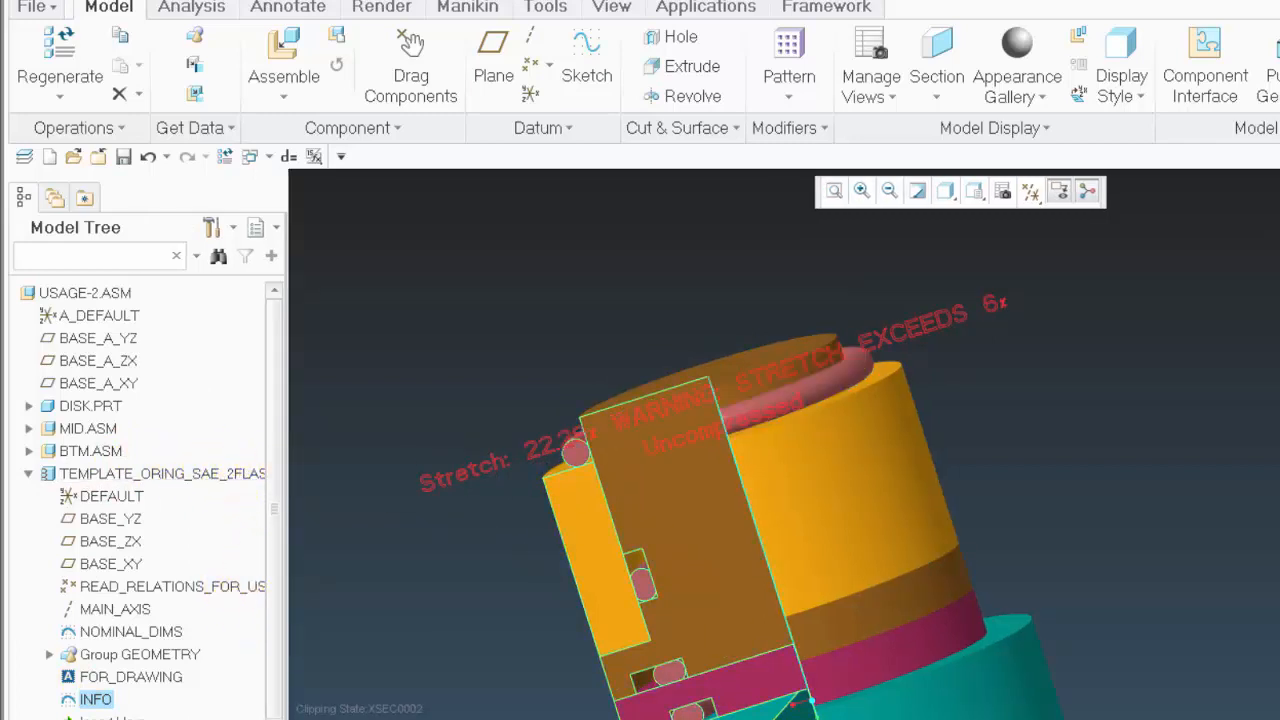
scroll(675, 443, up, 5)
scroll(738, 660, down, 4)
scroll(545, 285, down, 5)
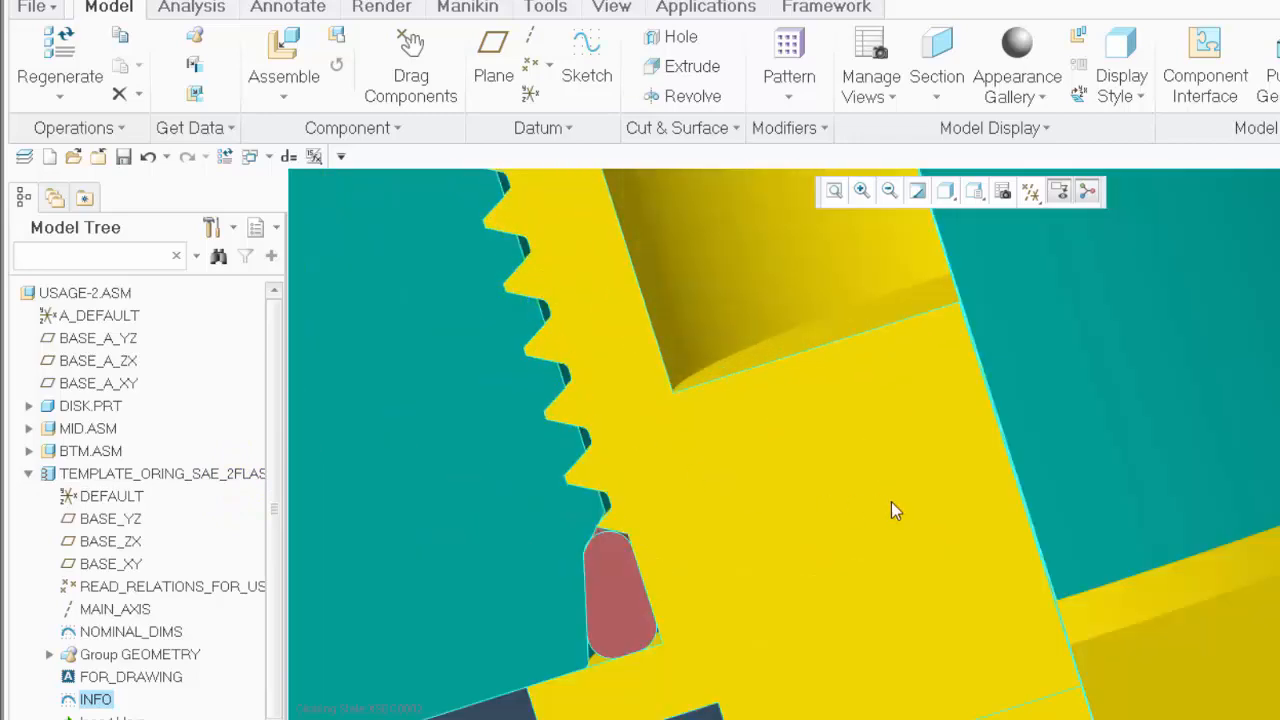
scroll(895, 510, up, 5)
right_click(254, 476)
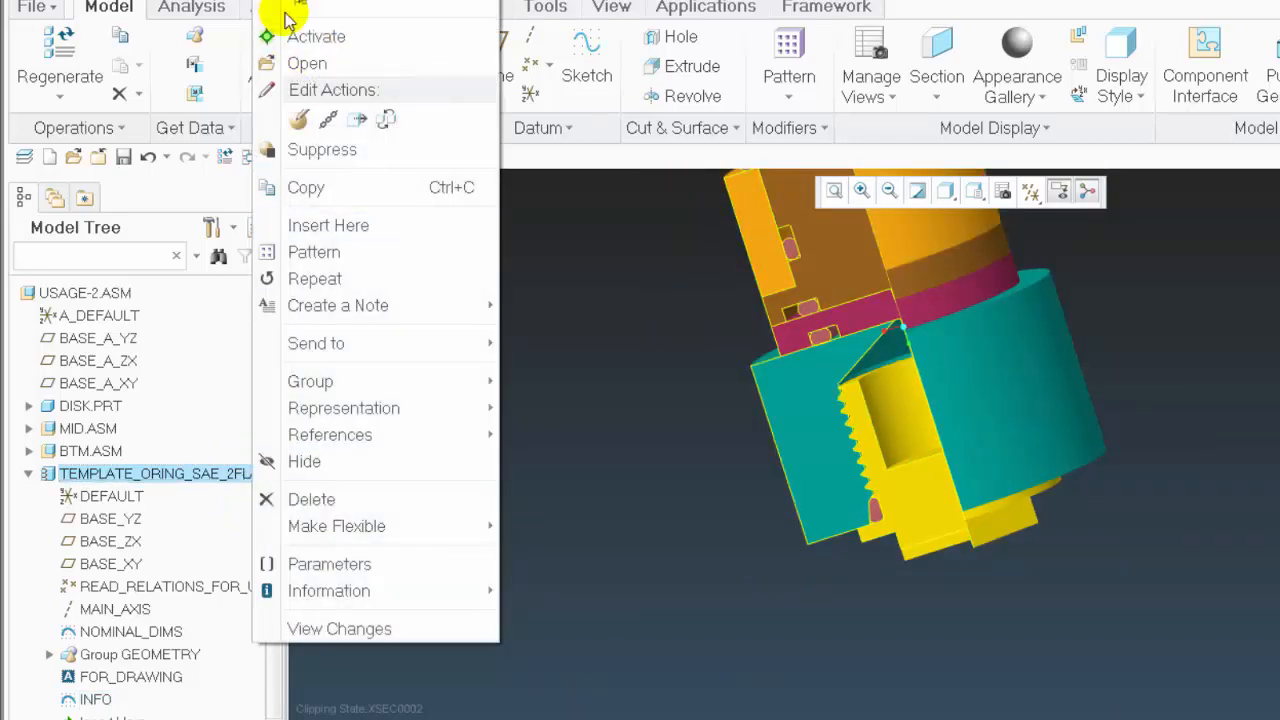
click(312, 62)
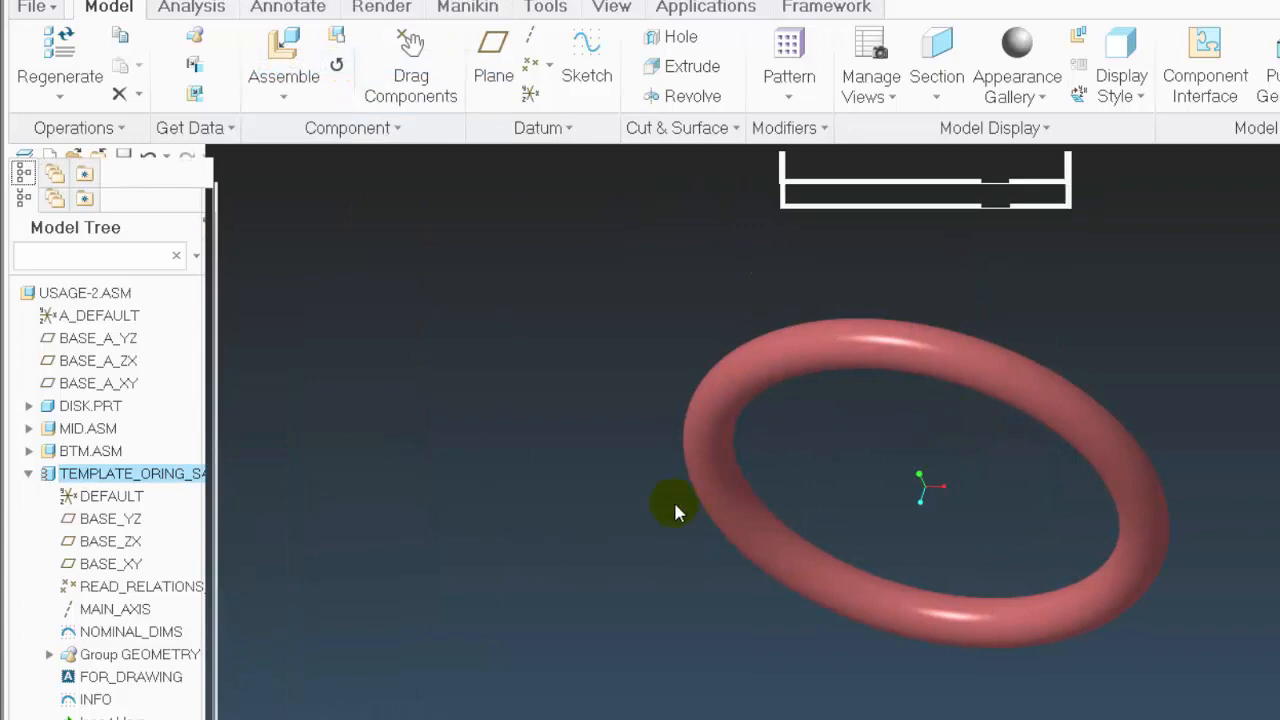
middle_drag(970, 561, 794, 252)
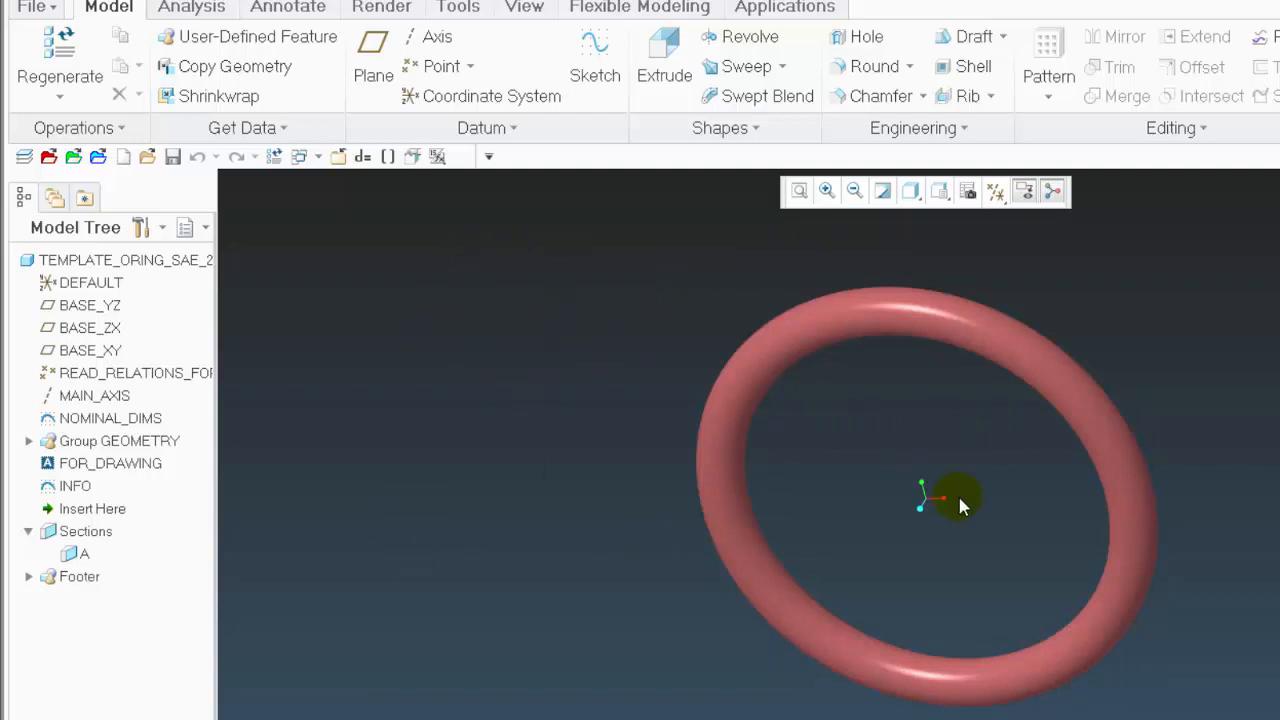
middle_drag(957, 500, 329, 203)
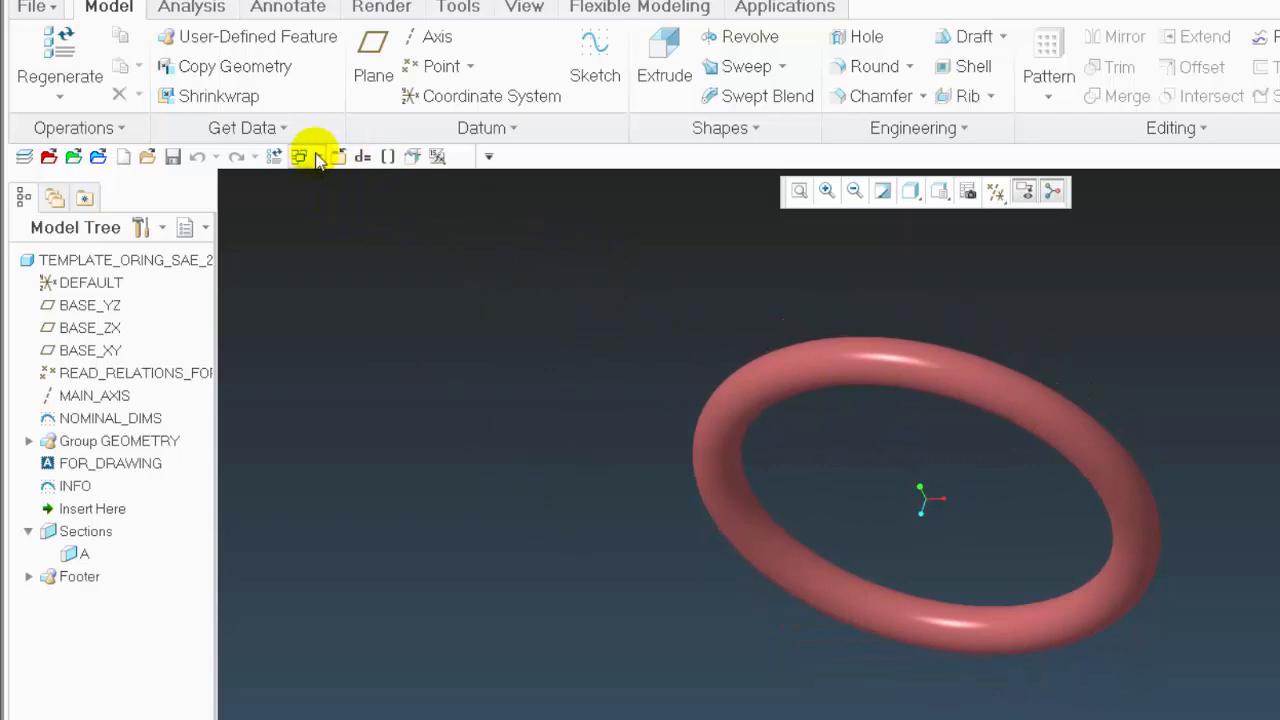
Set the O-ring part's OR_TYPE parameter to SAE PORT
click(389, 156)
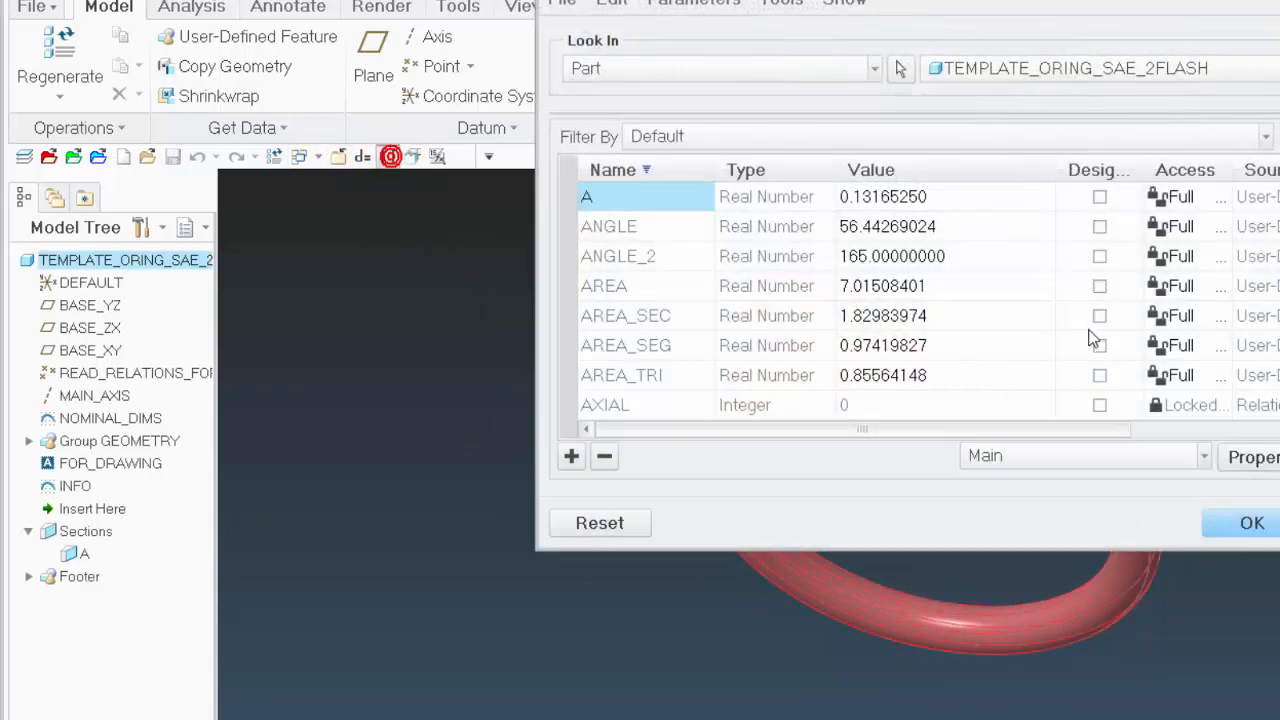
scroll(766, 220, down, 5)
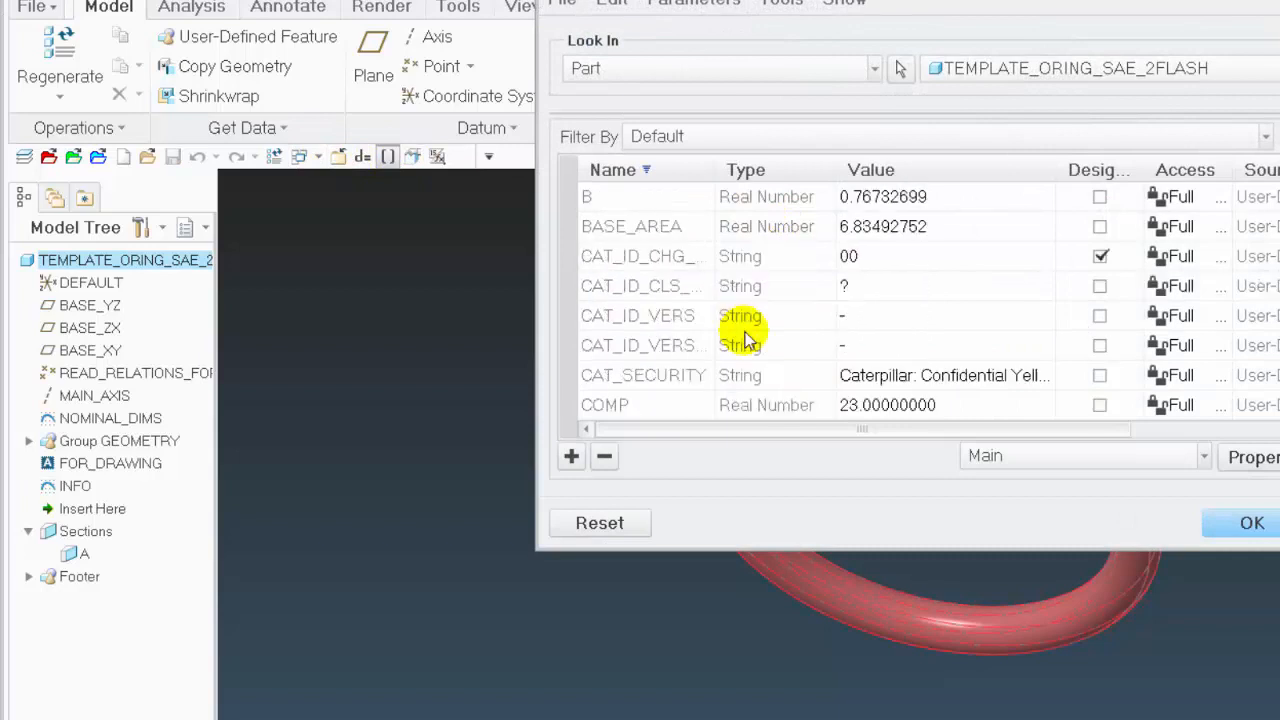
scroll(829, 360, down, 8)
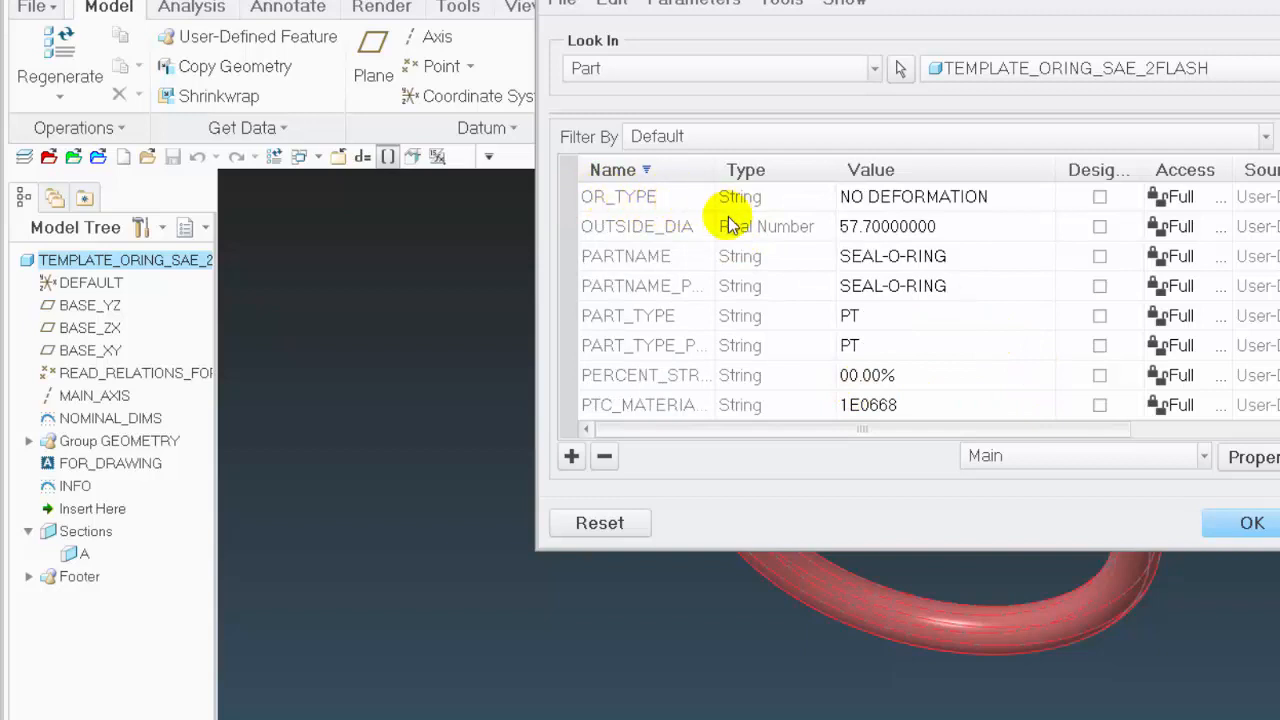
click(1049, 199)
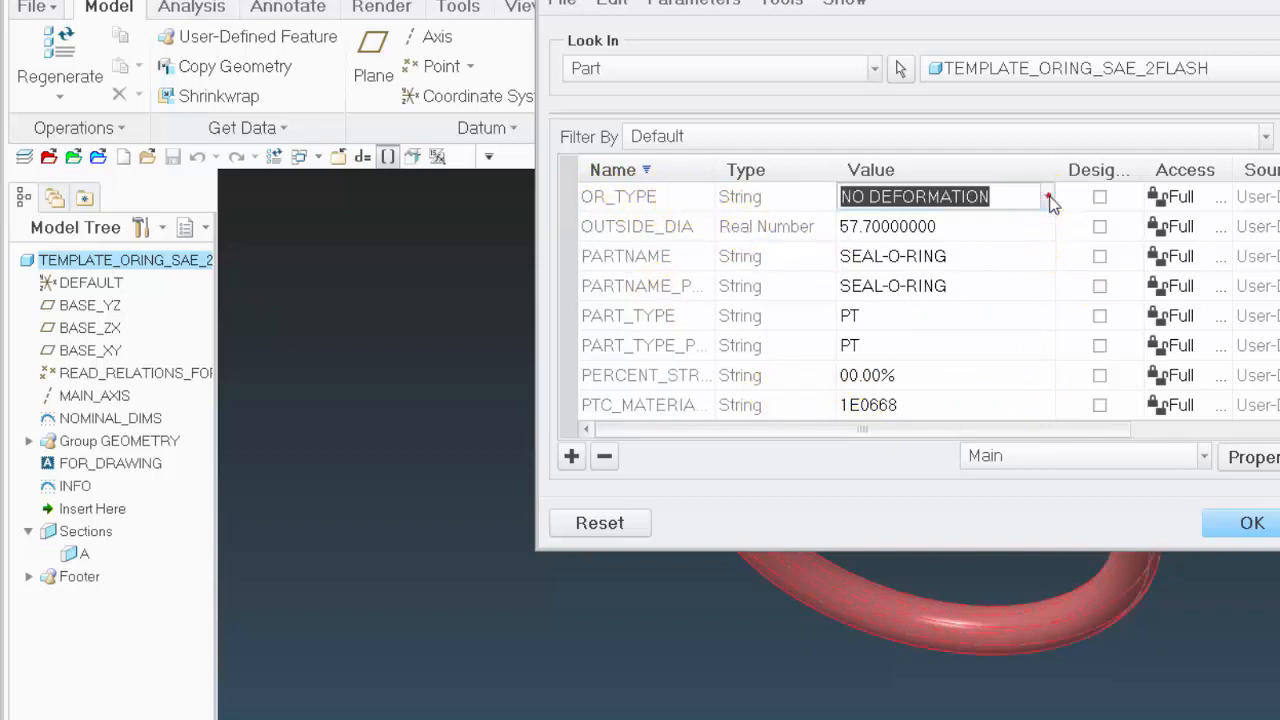
click(1047, 197)
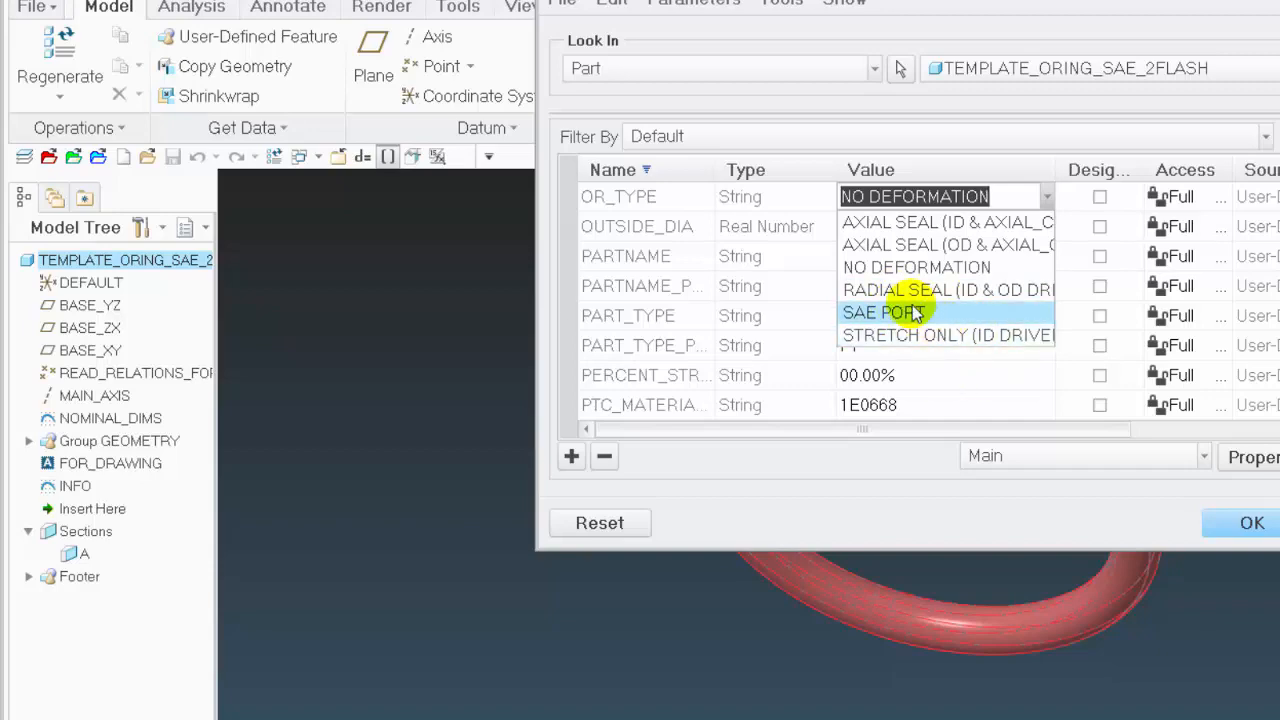
click(880, 311)
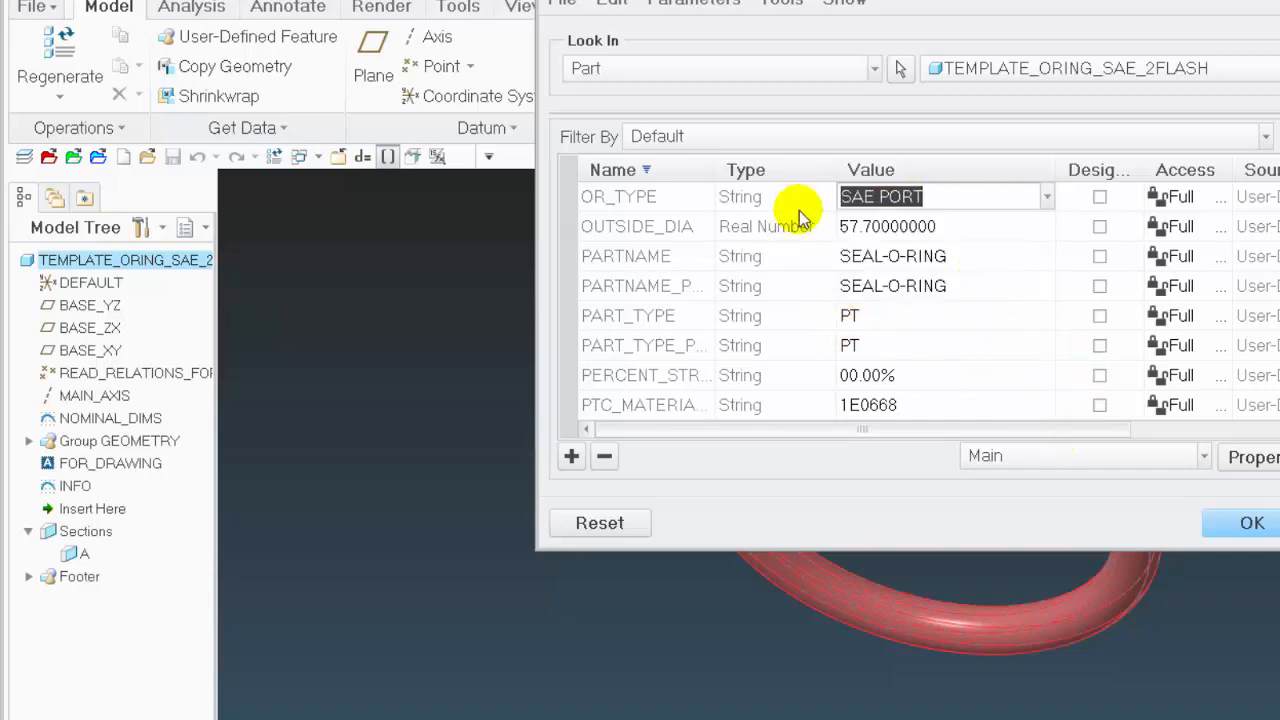
click(1250, 522)
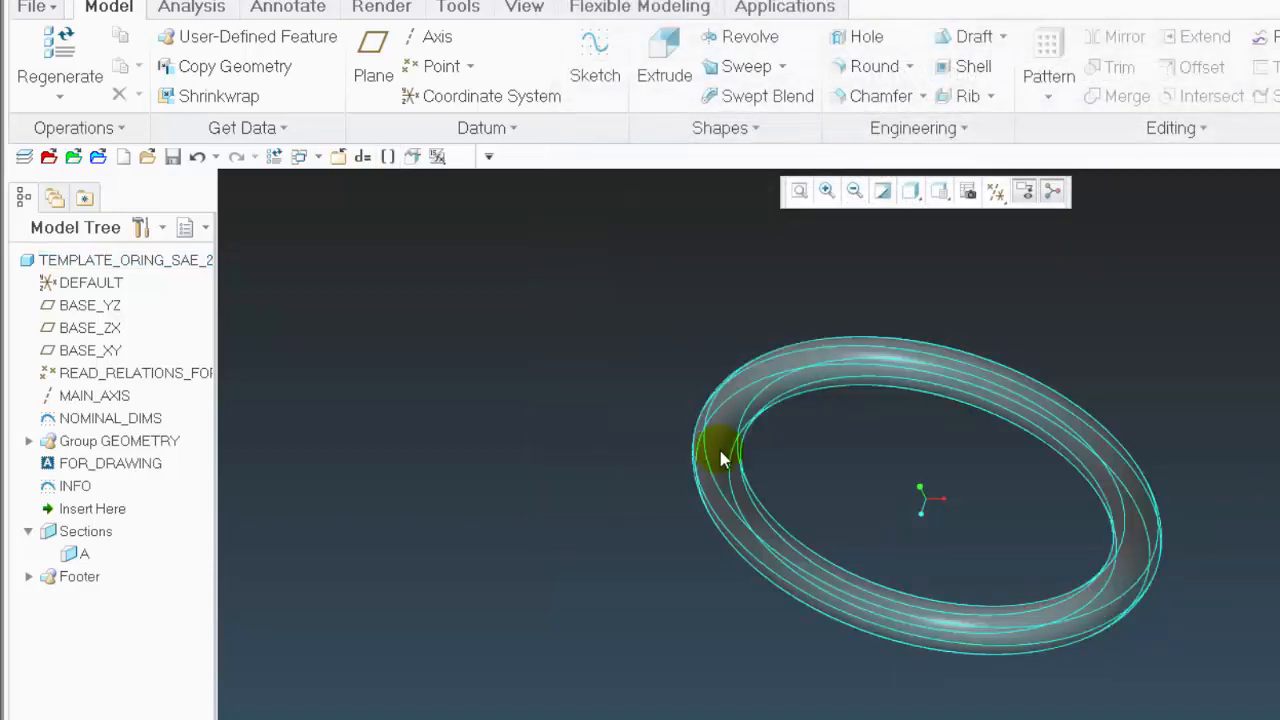
Regenerate the O-ring part, examine its cross-section profile up close and restore the default view
key(ctrl+g)
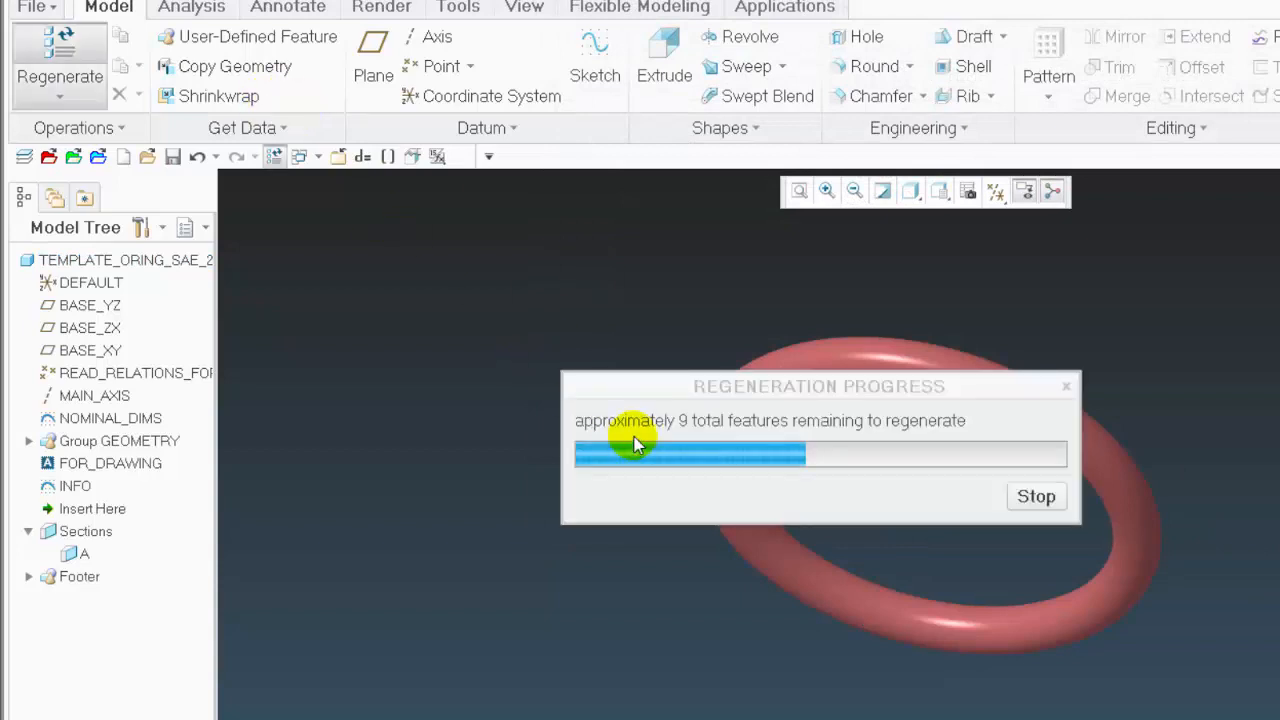
middle_drag(1258, 520, 1149, 463)
scroll(1149, 463, down, 5)
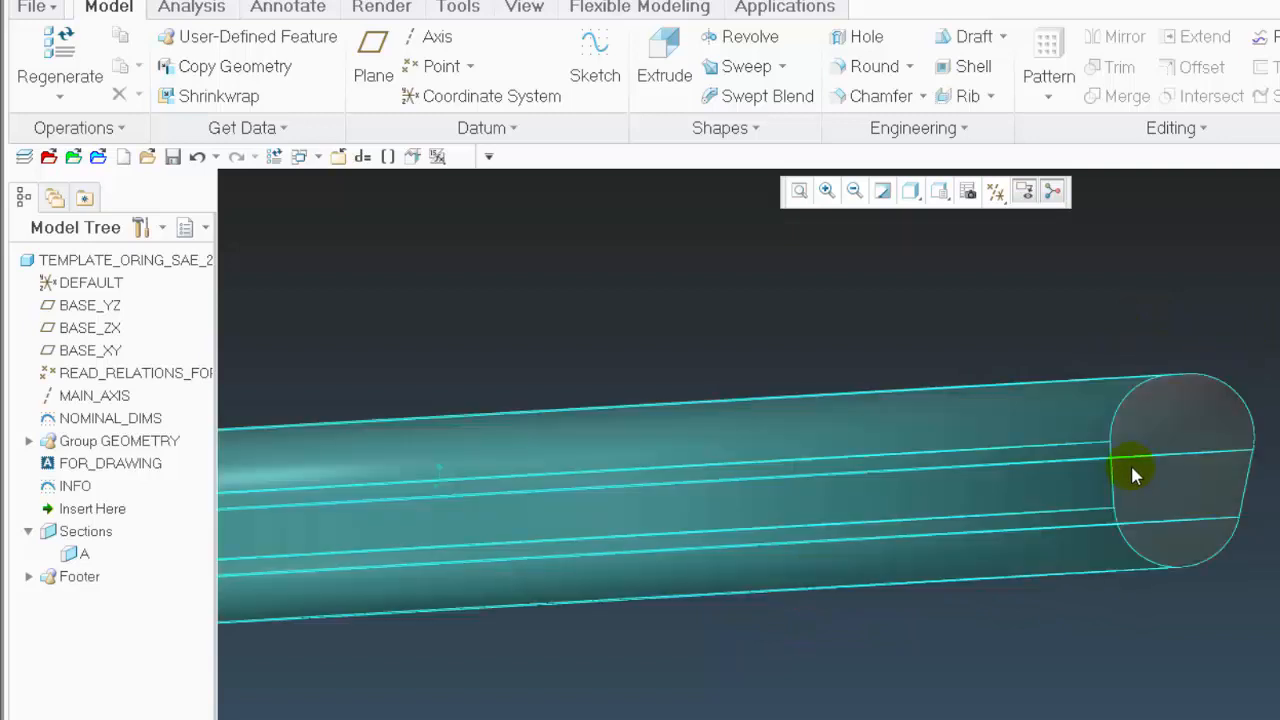
key(ctrl+d)
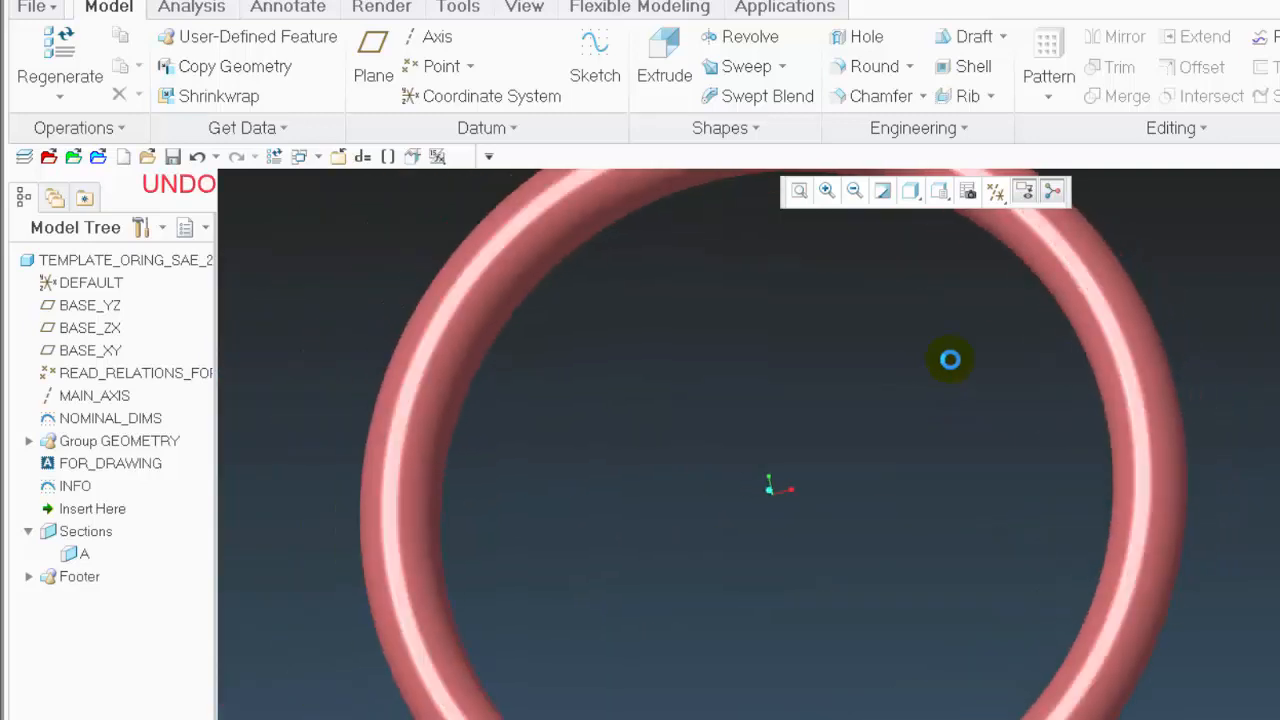
Undo the SAE PORT seal type change and select the INFO sketch to read its text inside the ring
key(ctrl+z)
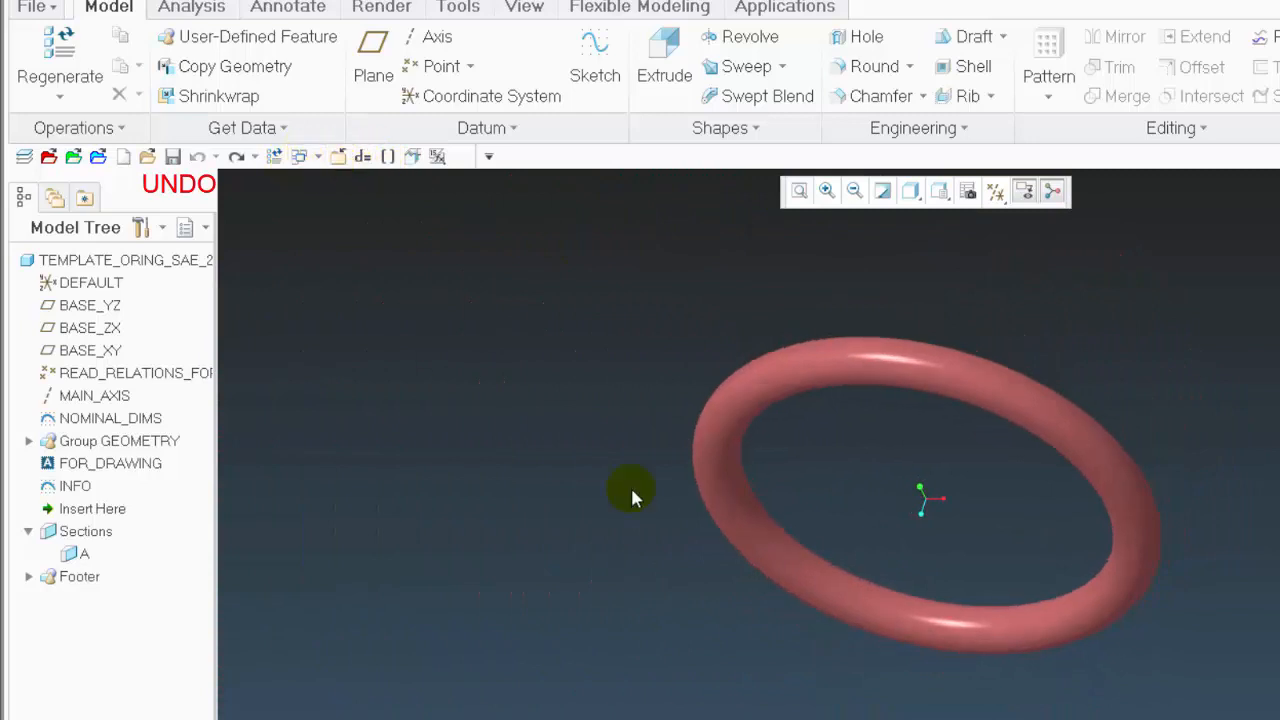
middle_drag(627, 598, 482, 425)
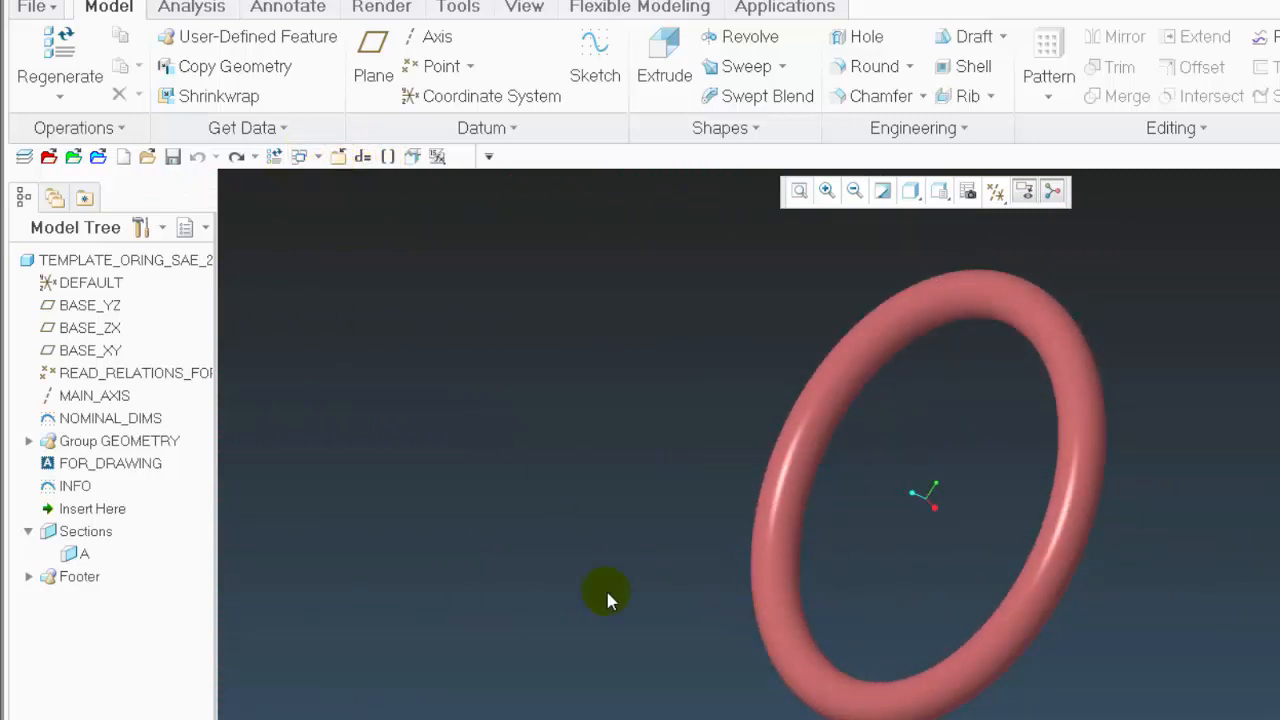
click(67, 486)
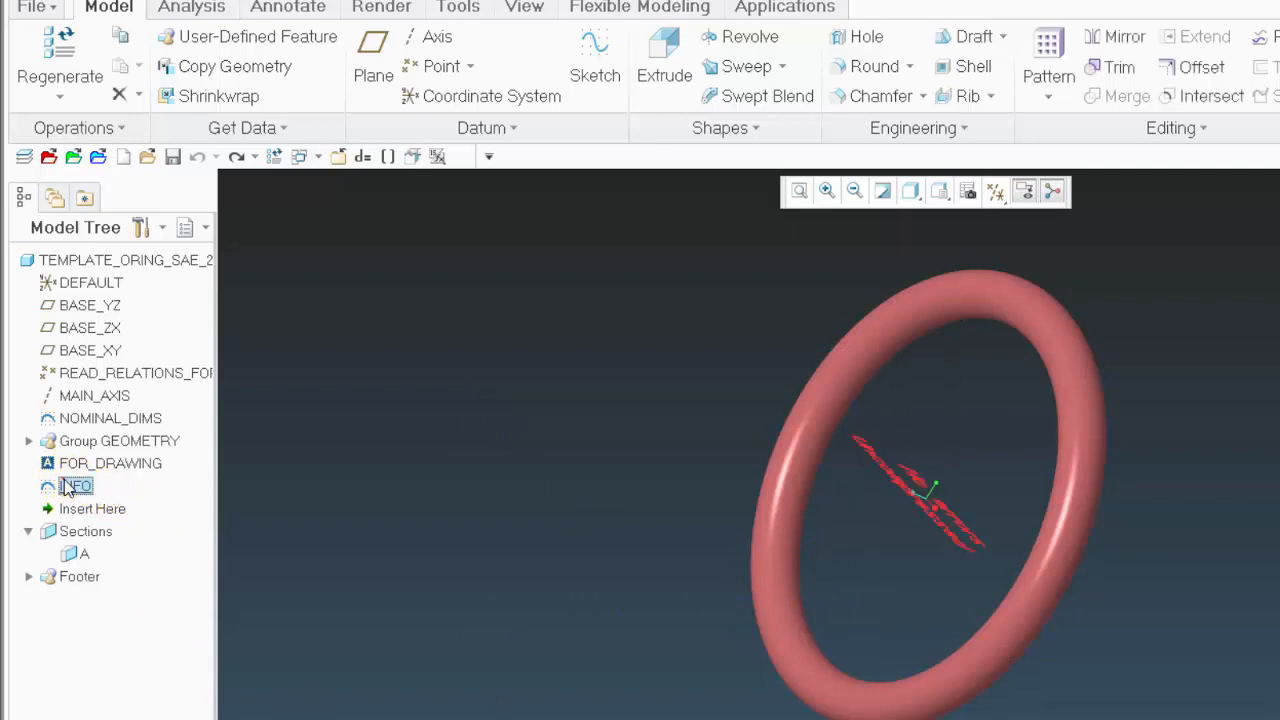
middle_drag(600, 510, 568, 680)
scroll(1033, 500, down, 5)
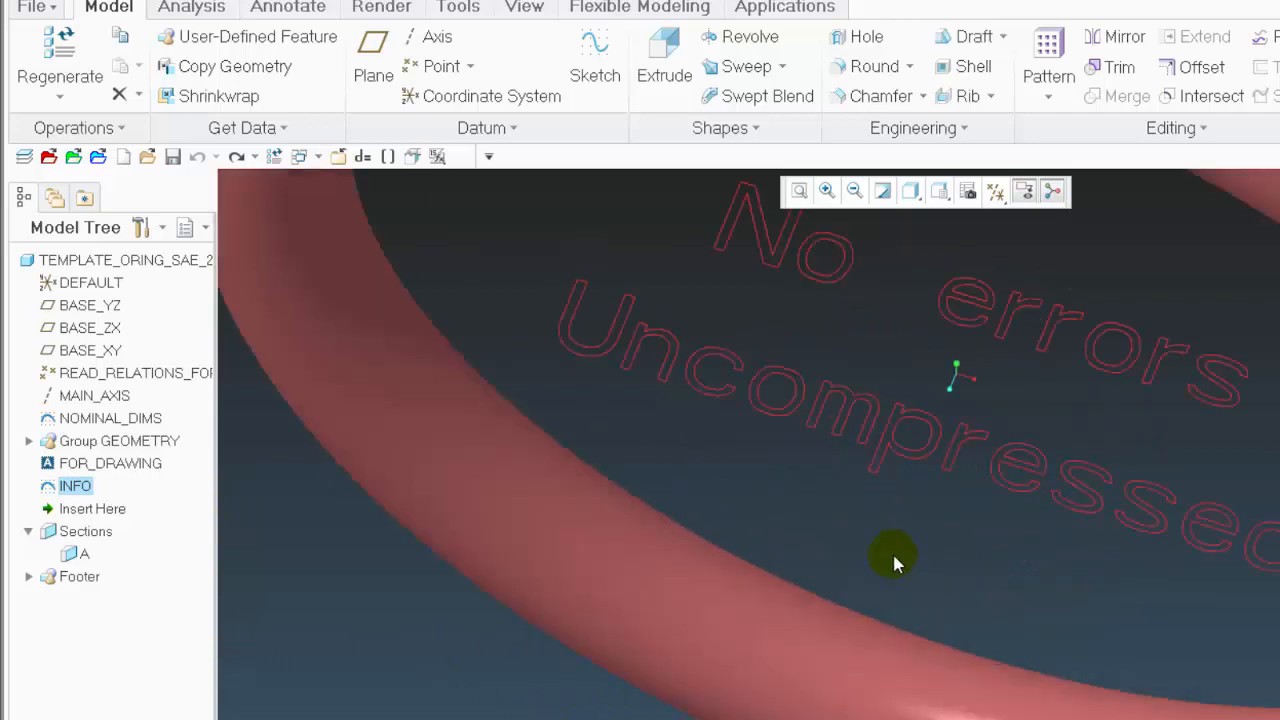
scroll(851, 611, up, 6)
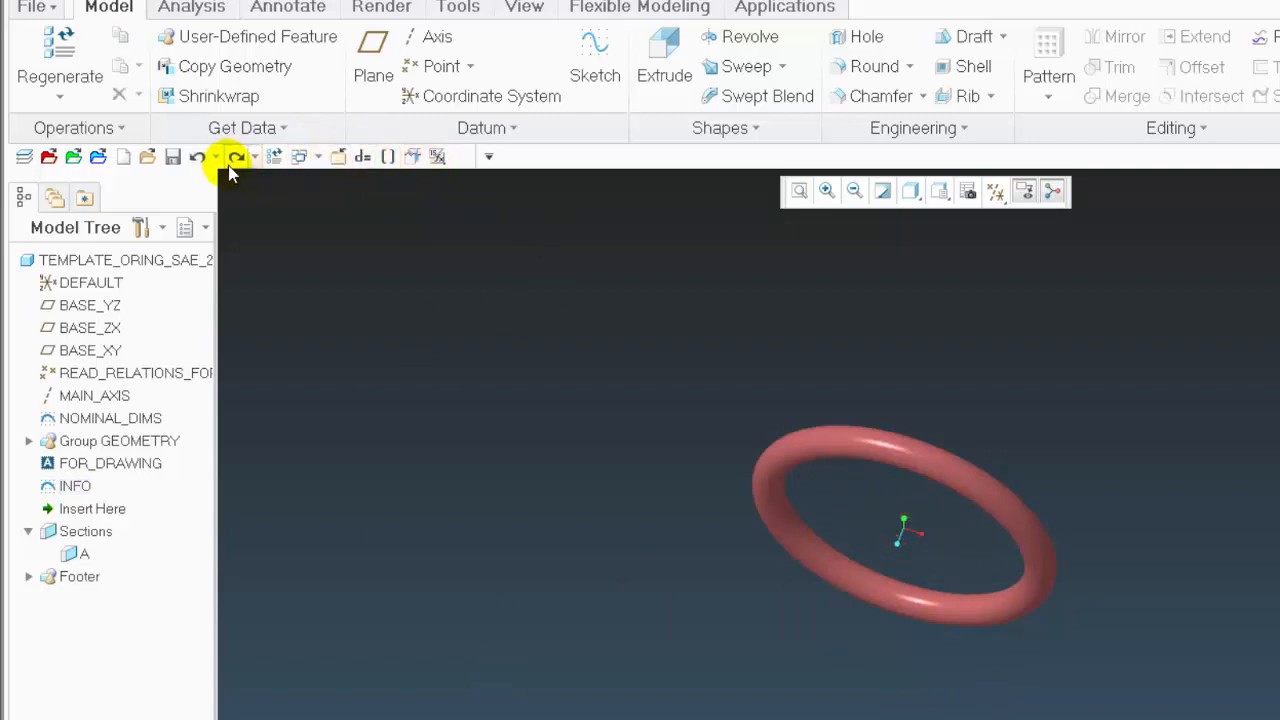
Close the O-ring part to return to USAGE-2.ASM, and expand MID.ASM and its TEMPLATE_ORING_SAE_2FLASH component to reach the INFO sketch
click(338, 156)
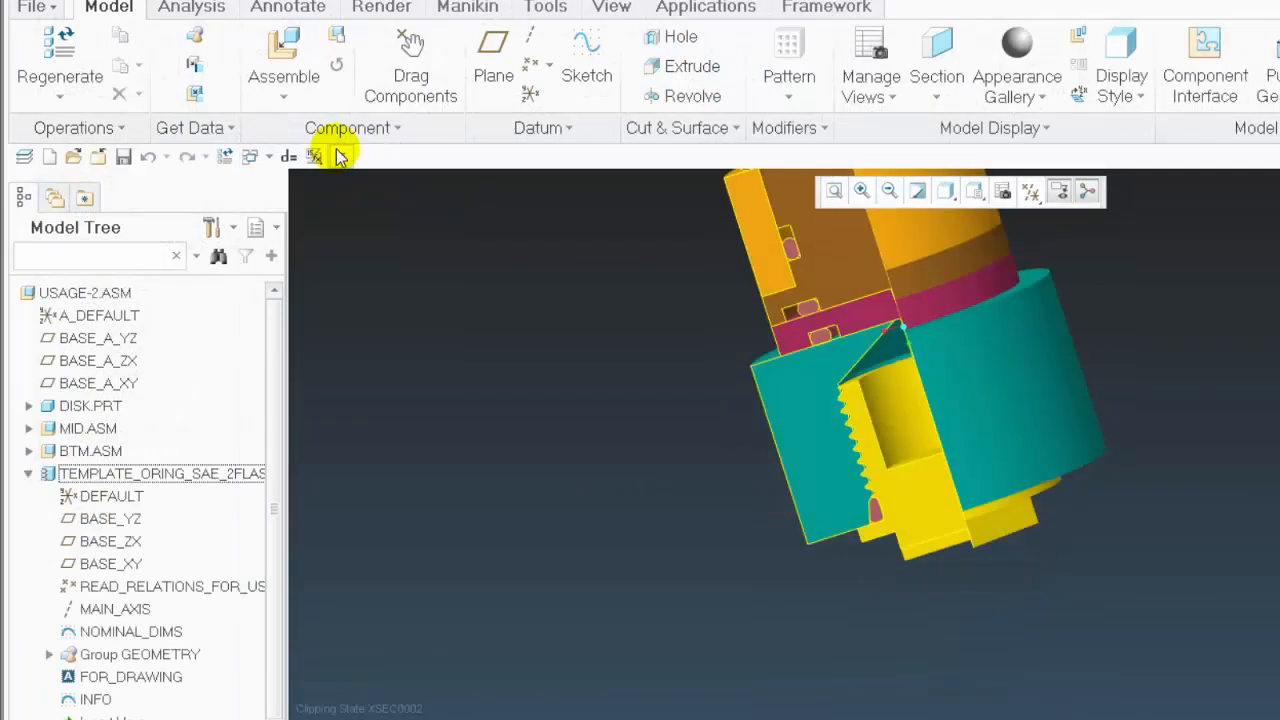
ctrl+middle_drag(896, 545, 910, 358)
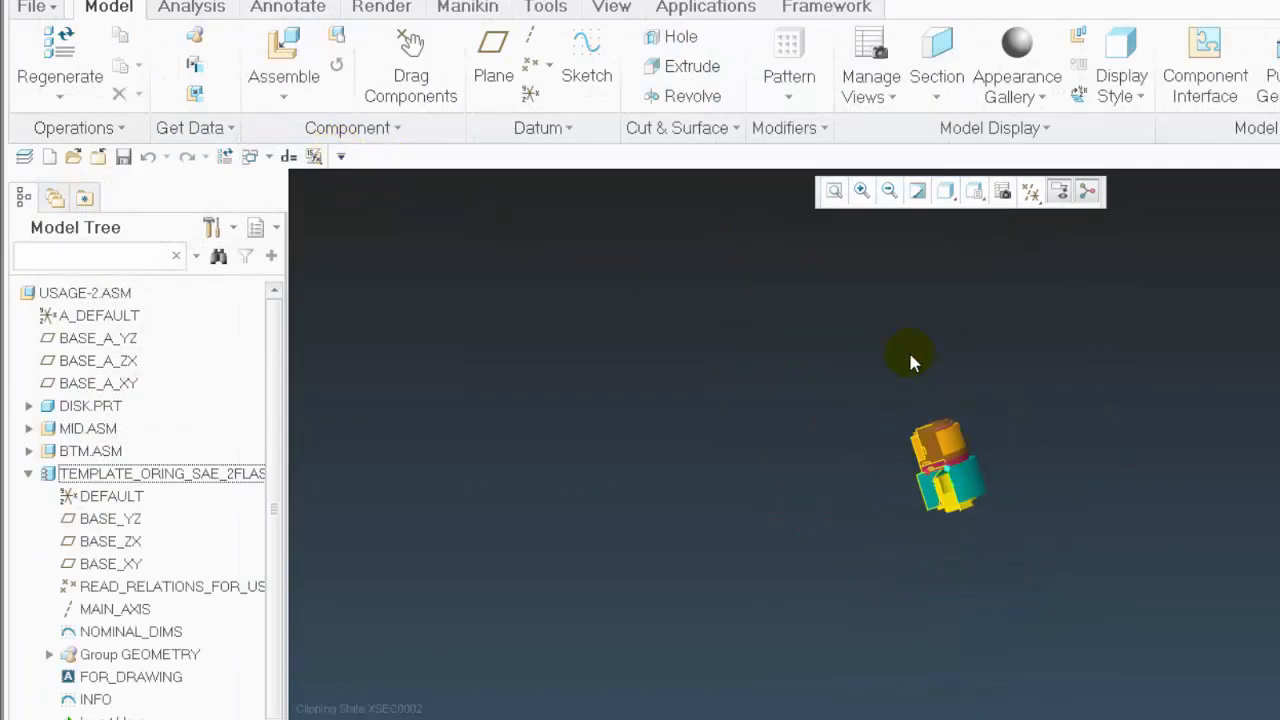
click(28, 428)
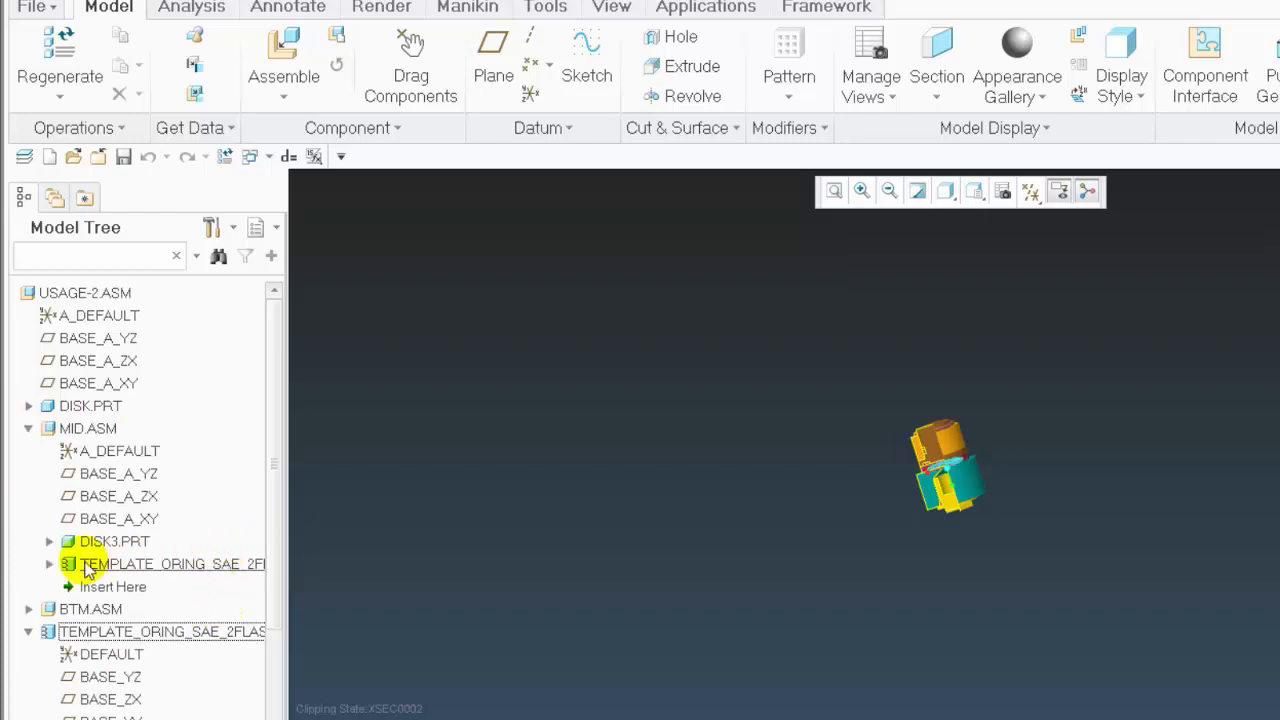
click(50, 566)
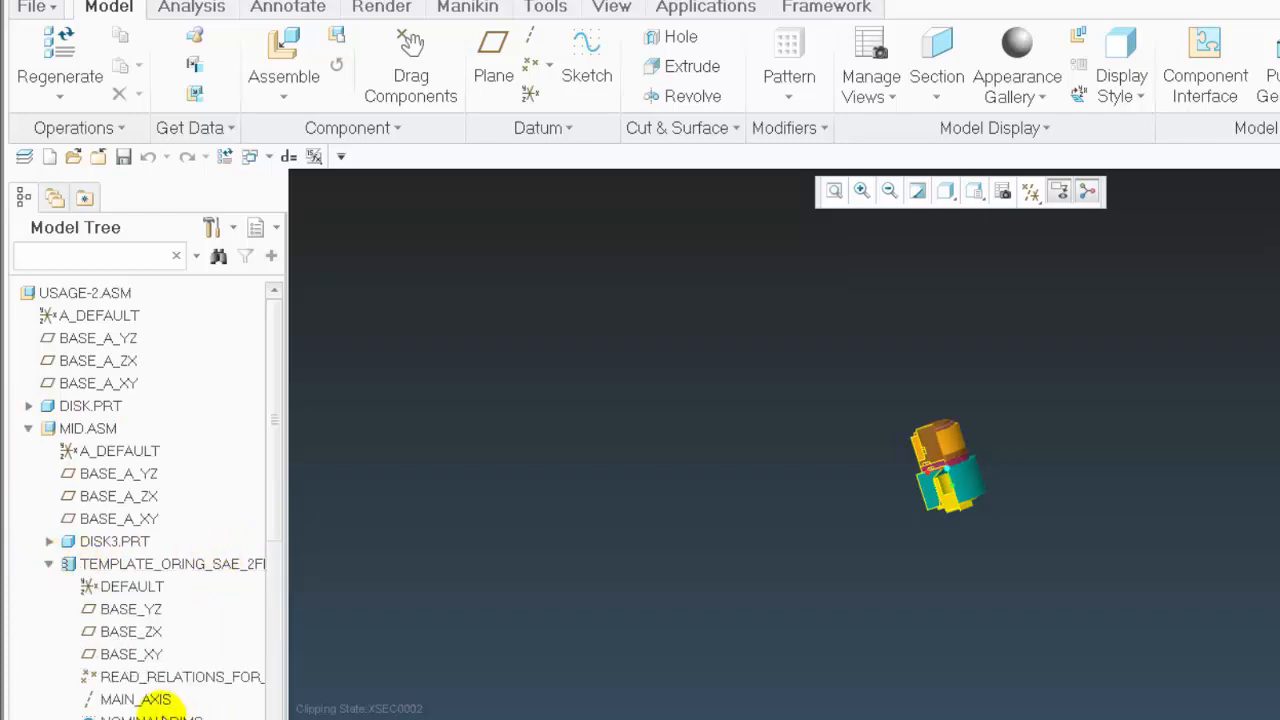
scroll(143, 500, down, 1)
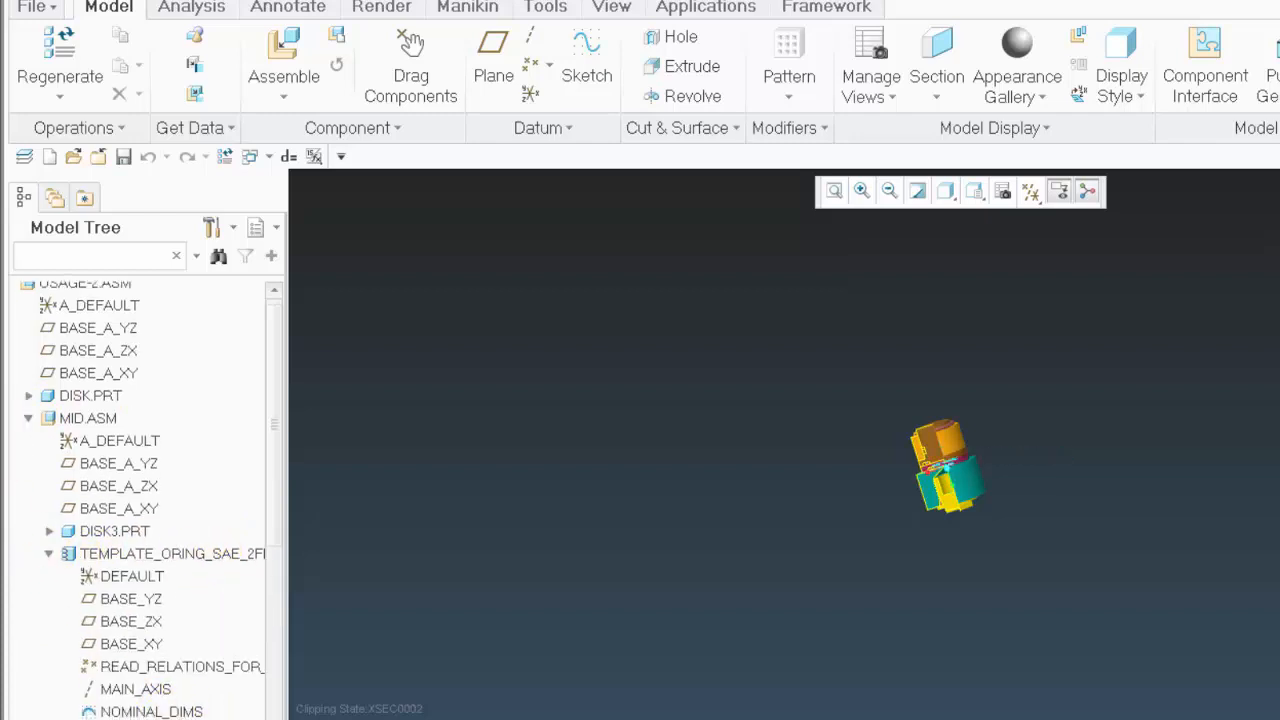
scroll(966, 480, down, 10)
Examine the stretch and compression text of MID.ASM's O-ring together with the sectioned seals in the surrounding assembly
mouse_move(976, 470)
middle_down()
mouse_move(1187, 583)
mouse_move(1016, 566)
mouse_move(974, 406)
mouse_move(991, 411)
mouse_move(991, 430)
middle_up()
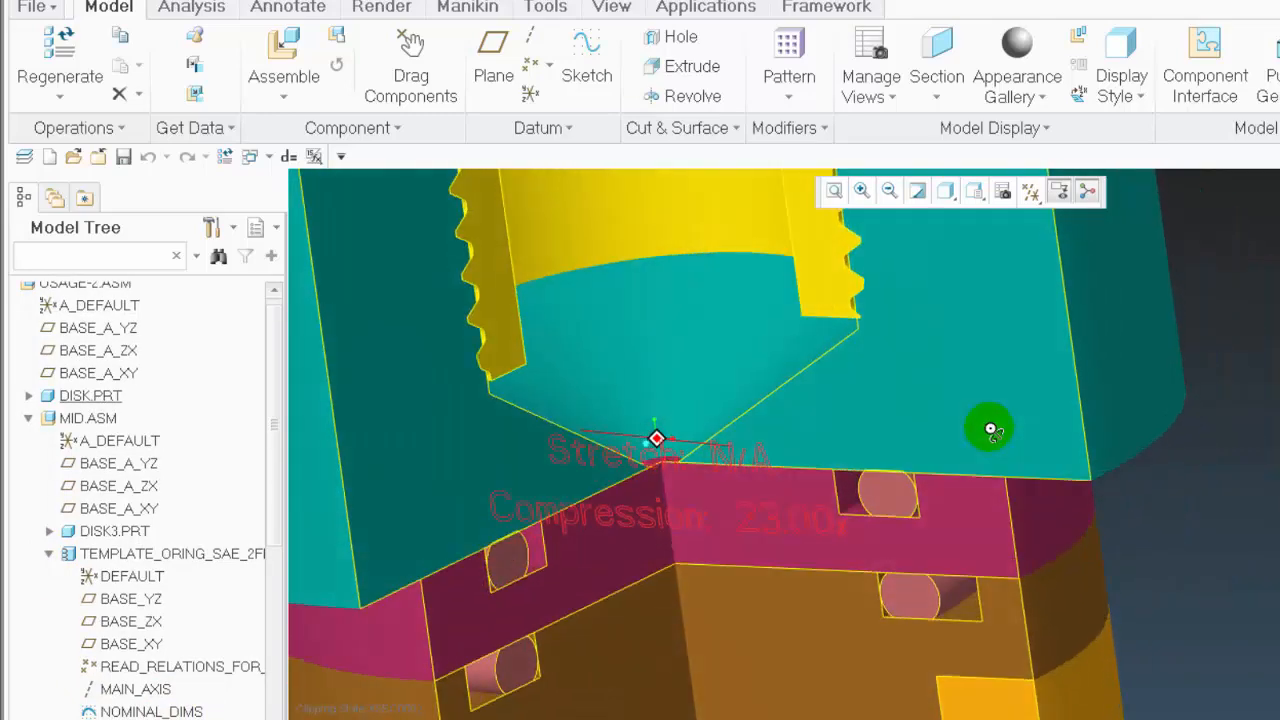
scroll(552, 581, up, 1)
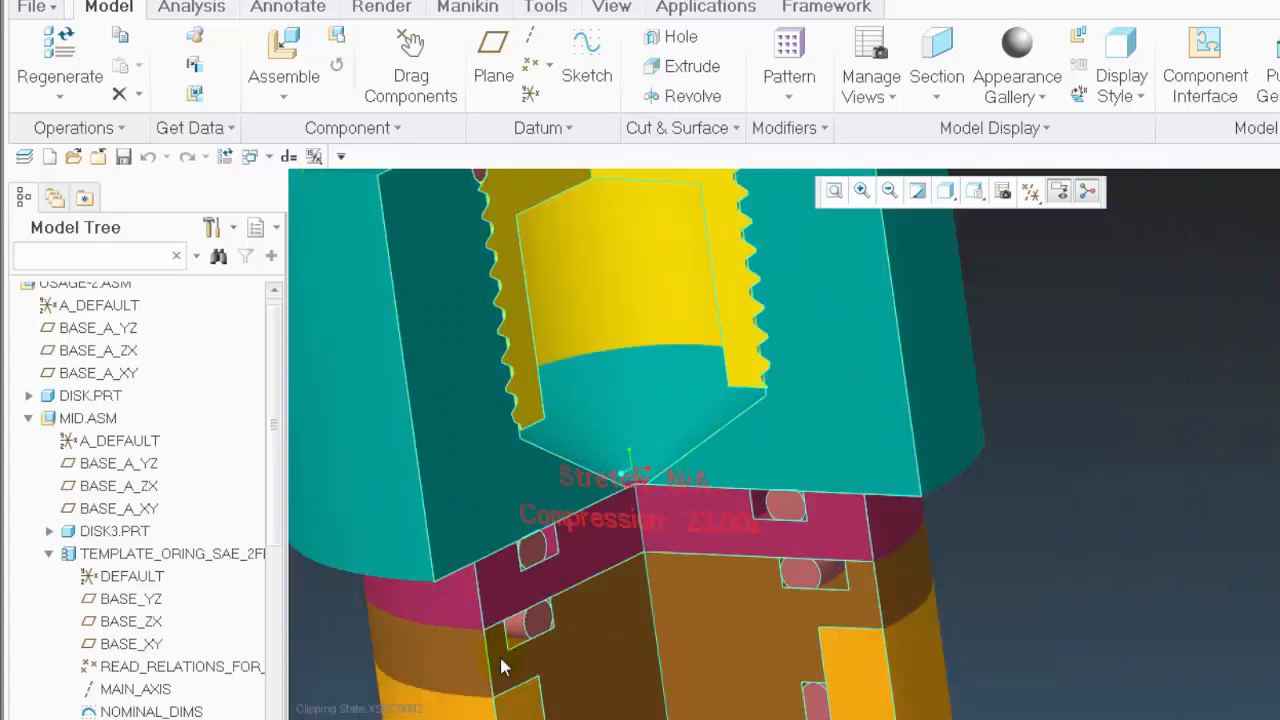
scroll(505, 666, down, 1)
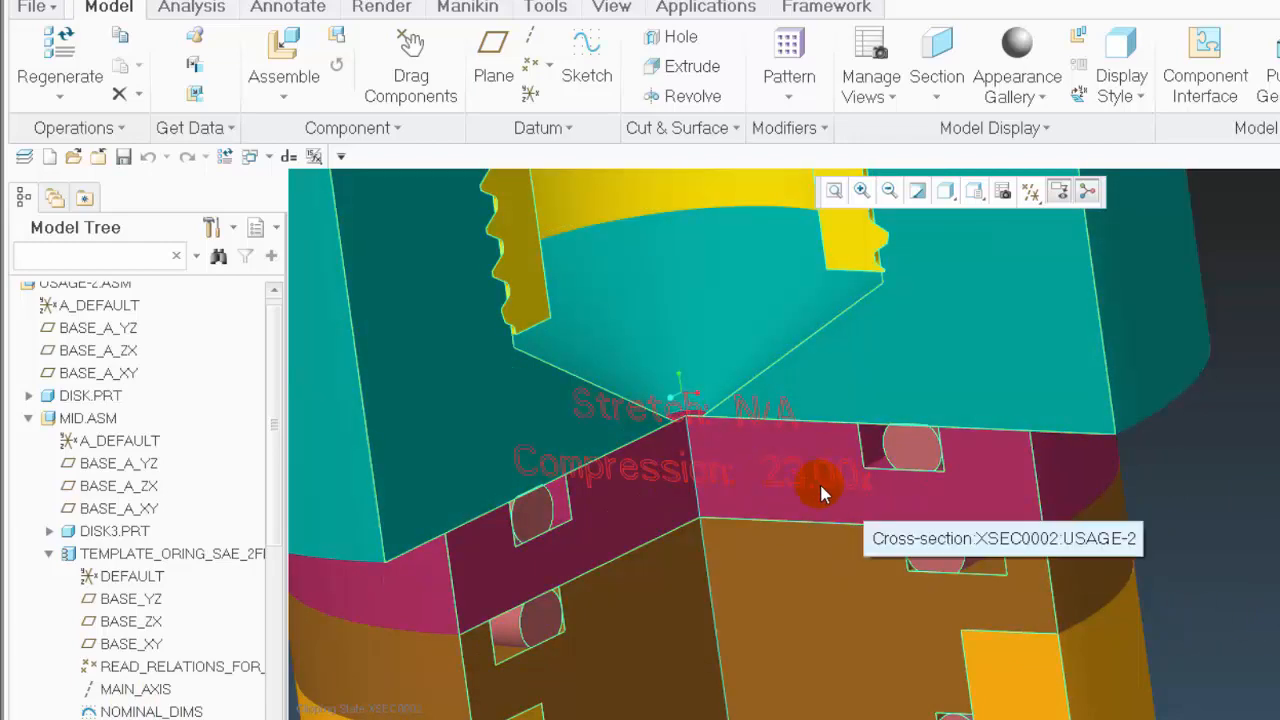
scroll(791, 334, down, 8)
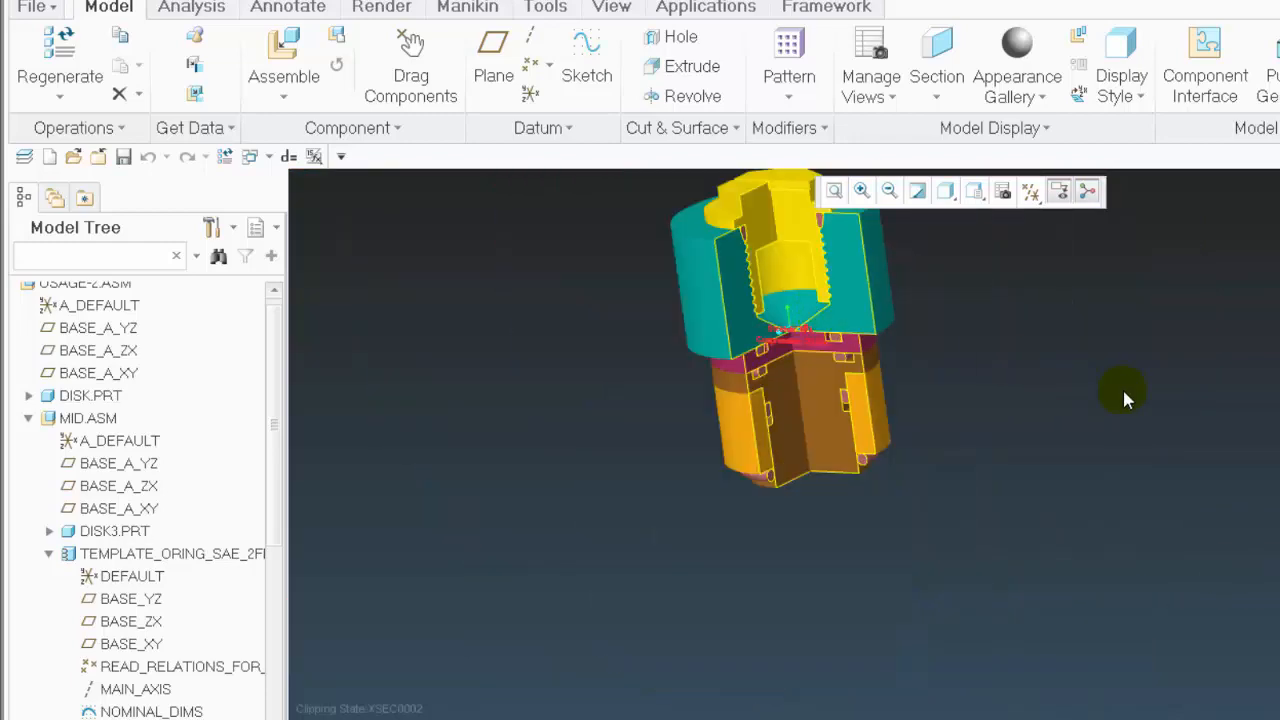
middle_drag(1126, 397, 1070, 389)
scroll(830, 298, down, 8)
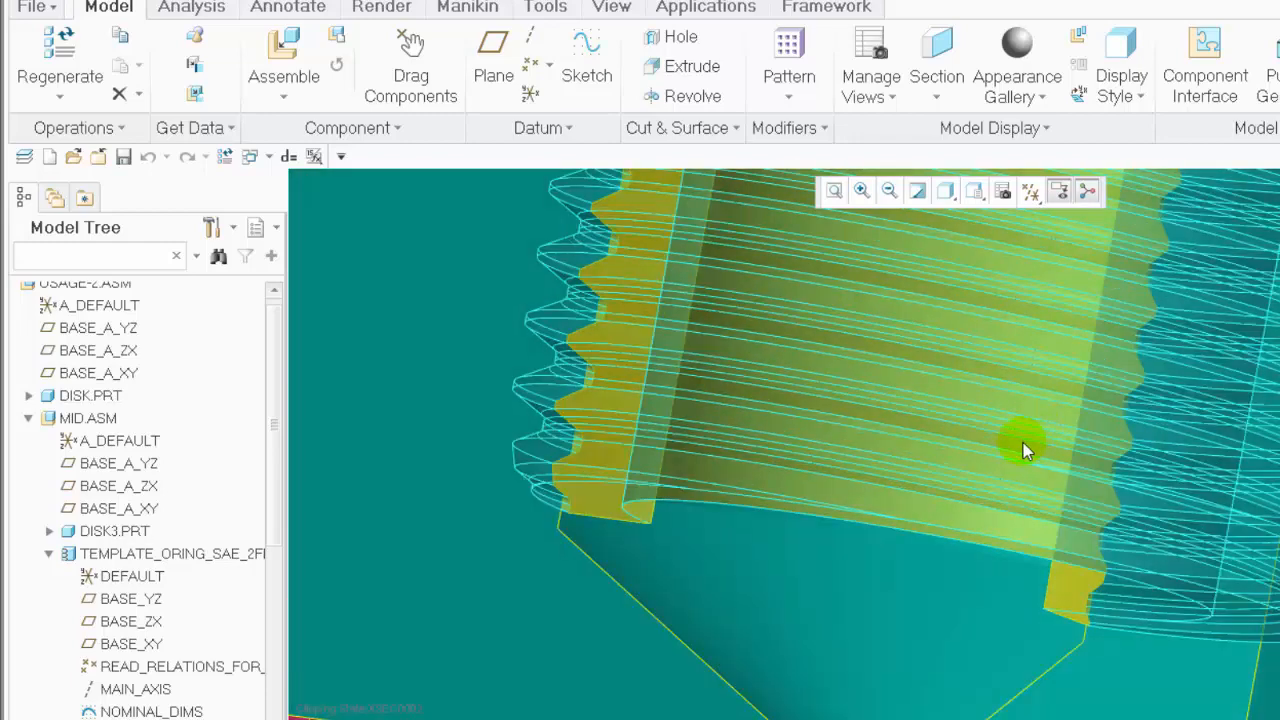
middle_drag(1026, 449, 1058, 433)
scroll(1058, 433, down, 2)
scroll(814, 486, down, 4)
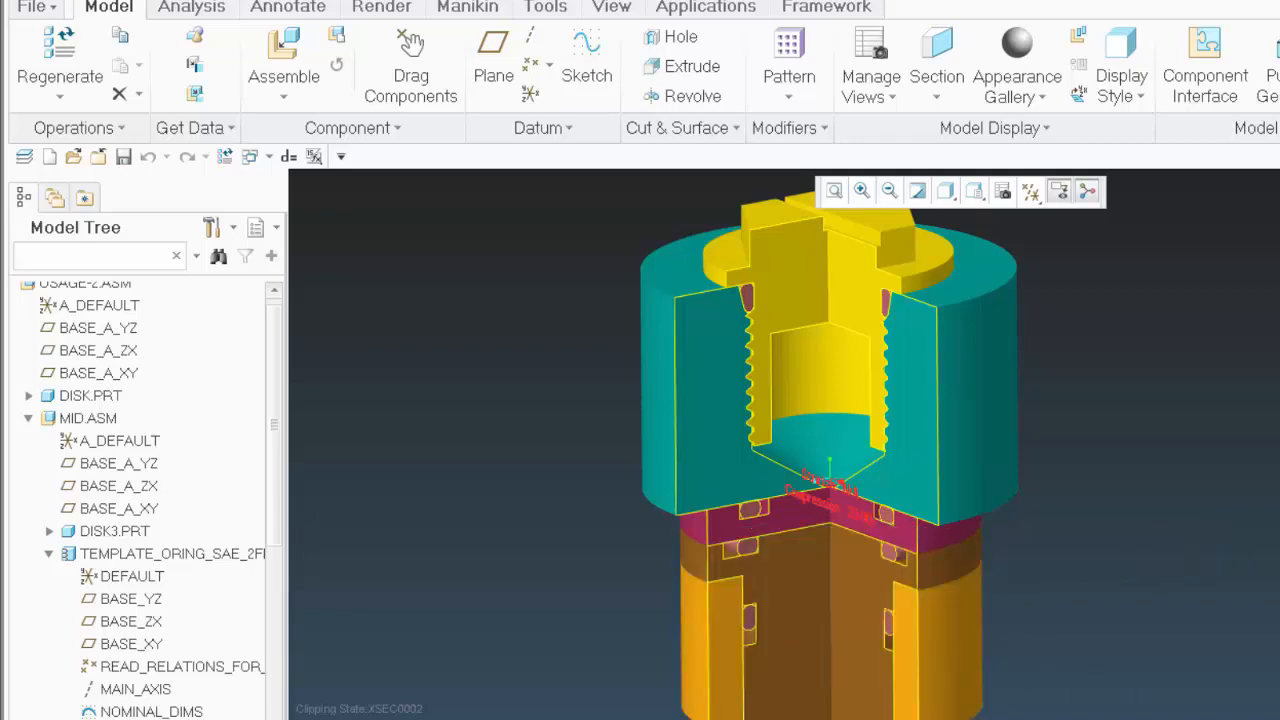
middle_drag(1183, 678, 1137, 640)
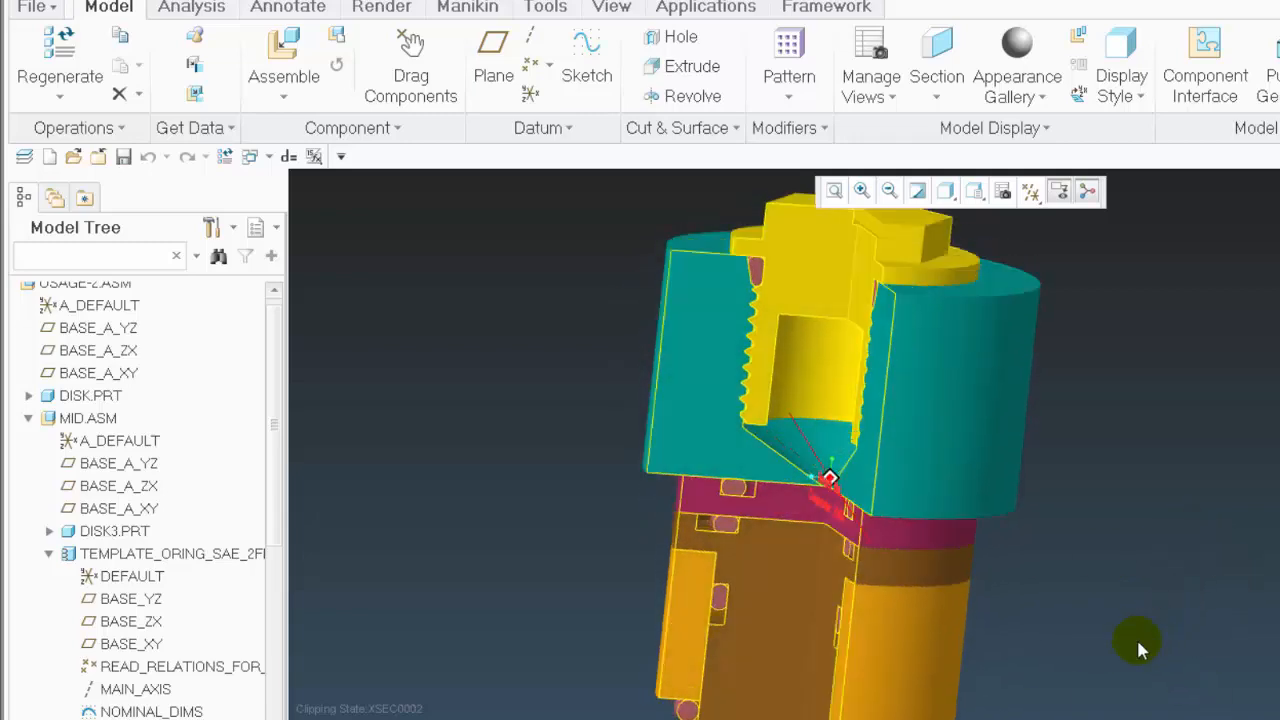
Collapse MID.ASM and the top-level TEMPLATE_ORING_SAE_2FLASH component in the model tree
click(28, 419)
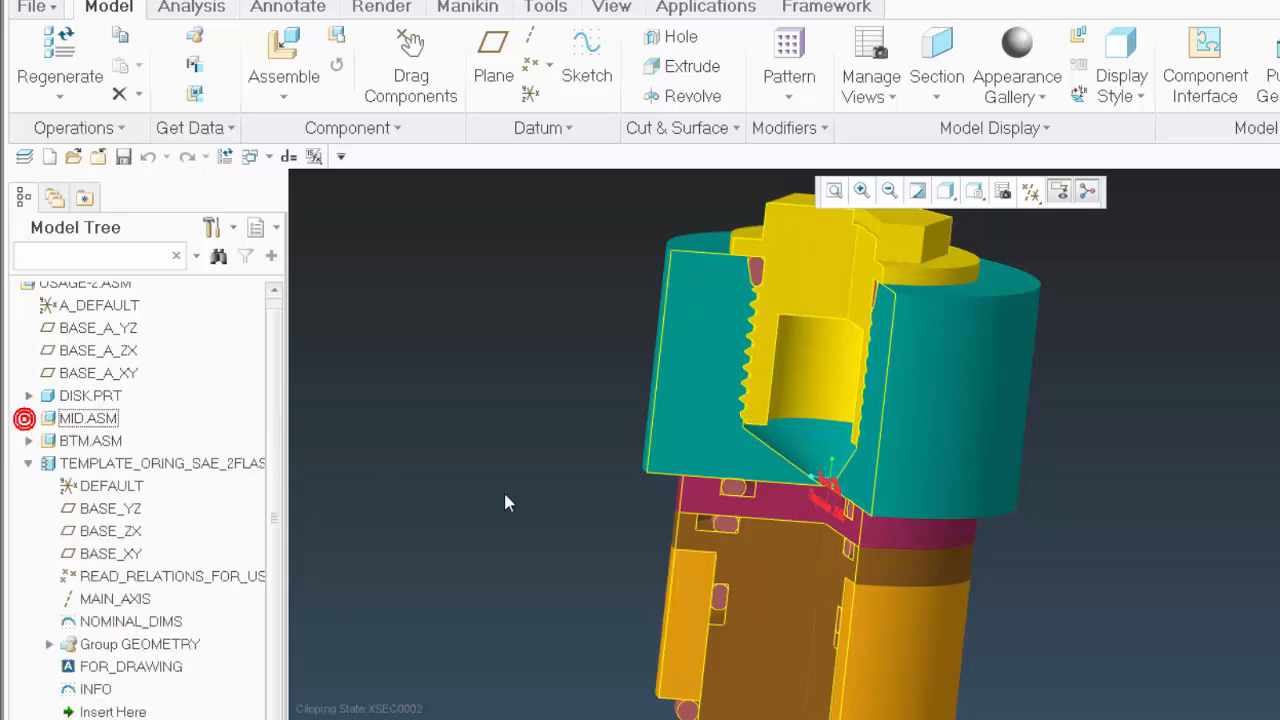
click(28, 463)
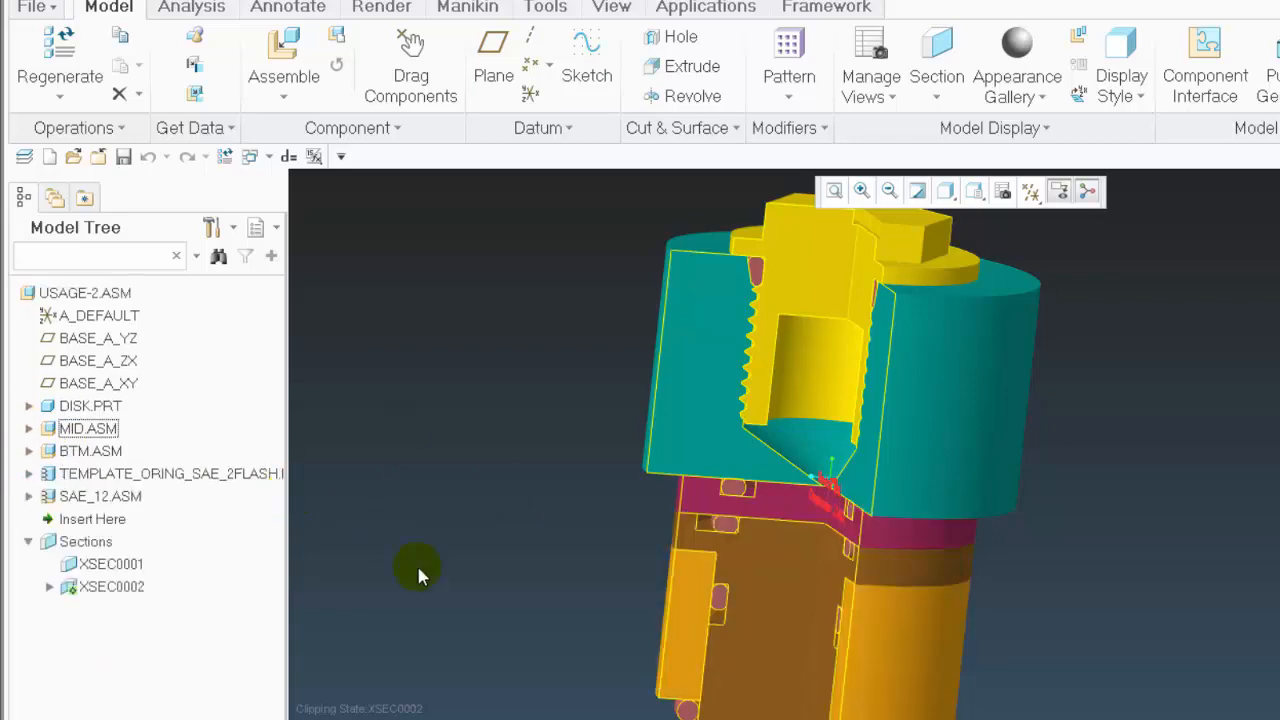
scroll(934, 517, up, 5)
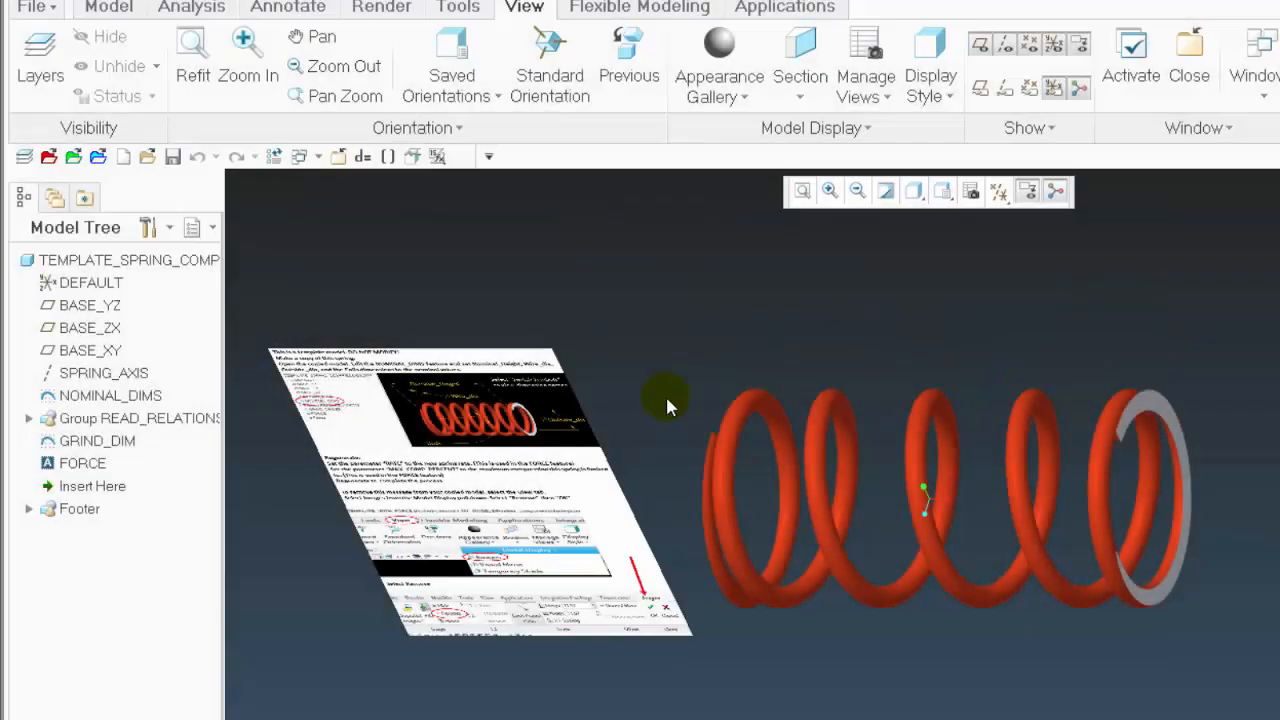
Examine the compression spring template with its instruction image and select the FORCE annotation to read its text
middle_drag(665, 394, 657, 303)
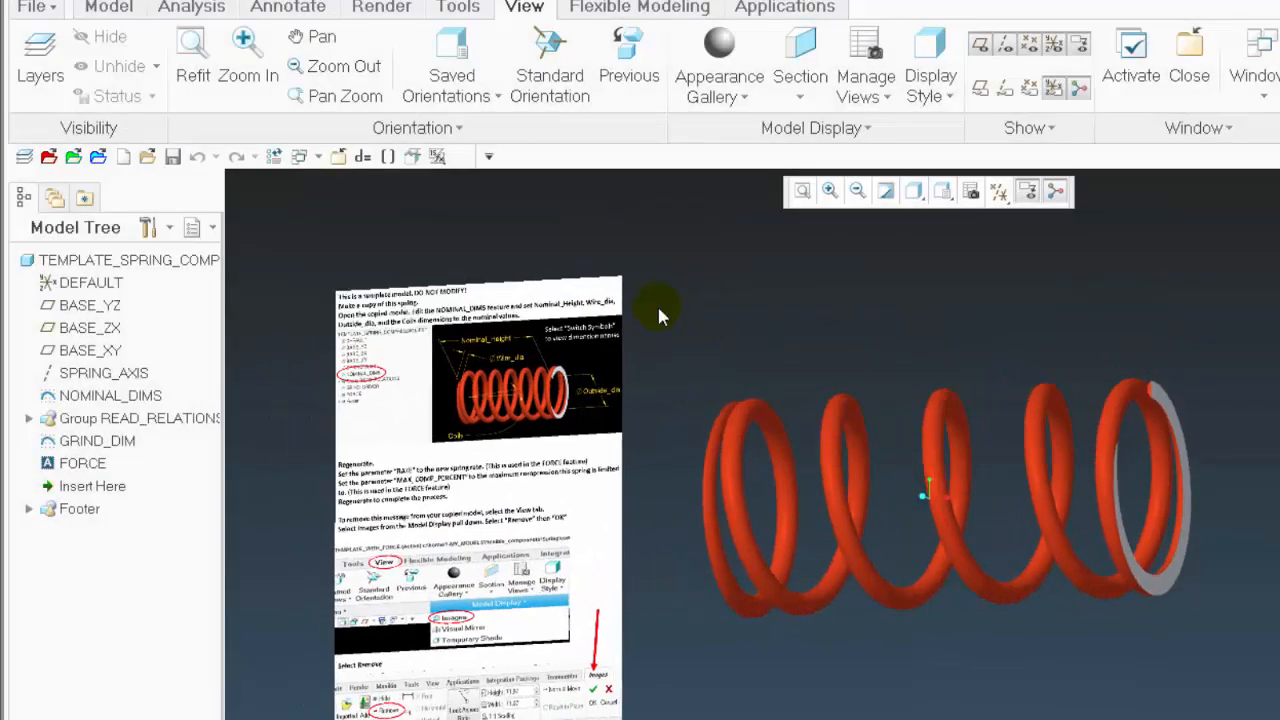
mouse_move(808, 676)
middle_down()
mouse_move(737, 708)
mouse_move(671, 708)
mouse_move(748, 708)
mouse_move(724, 670)
mouse_move(803, 523)
mouse_move(749, 623)
mouse_move(749, 666)
mouse_move(745, 640)
middle_up()
click(88, 466)
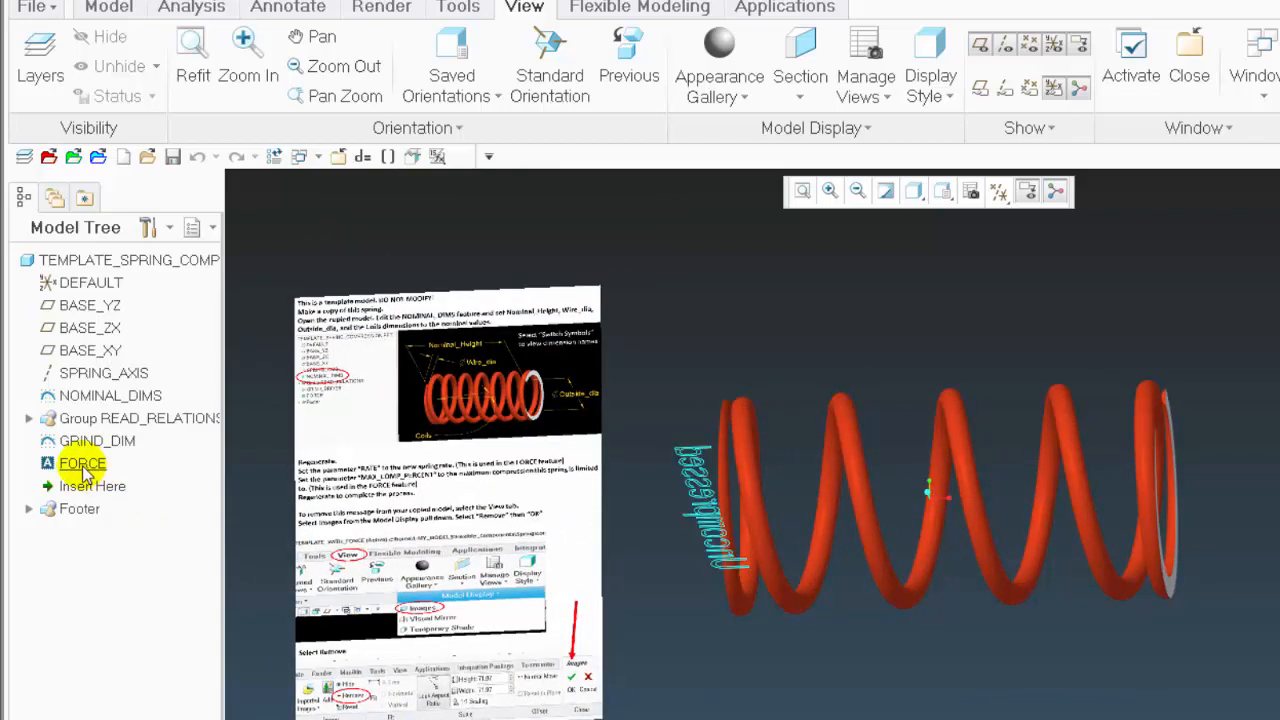
click(82, 460)
mouse_move(610, 600)
middle_down()
mouse_move(654, 591)
mouse_move(700, 517)
mouse_move(738, 712)
mouse_move(880, 716)
mouse_move(794, 711)
mouse_move(766, 583)
middle_up()
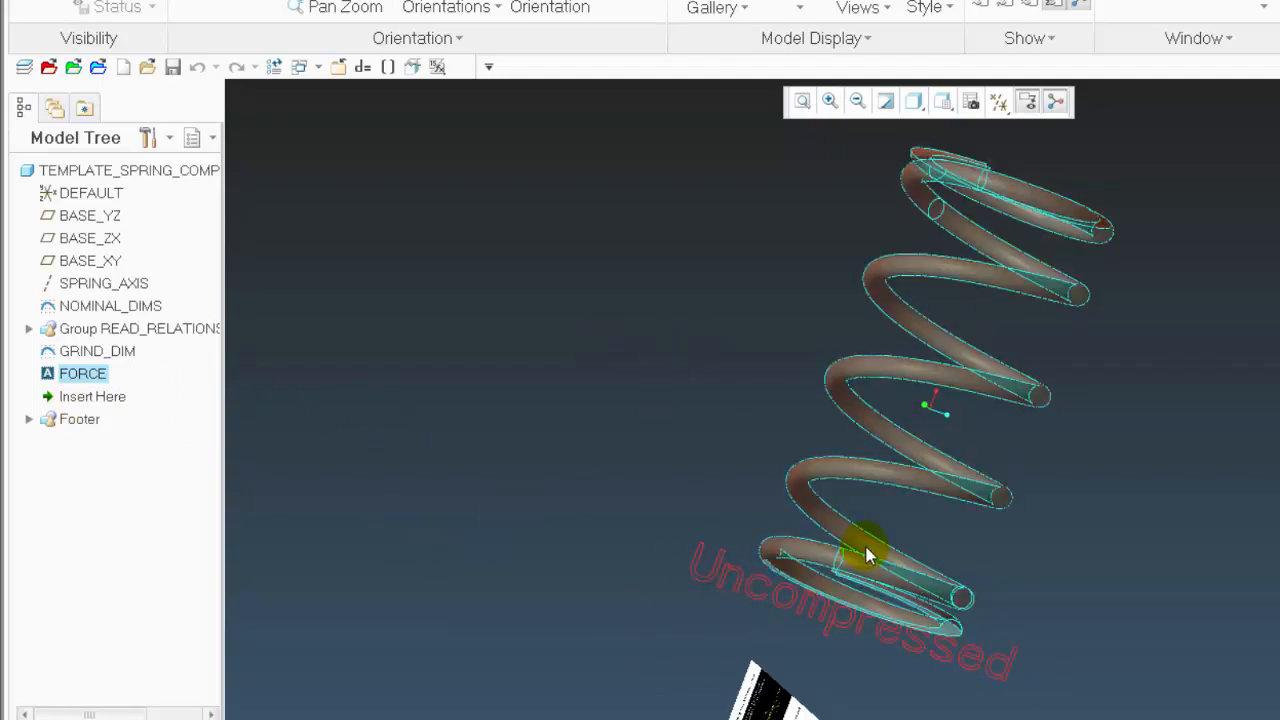
click(843, 571)
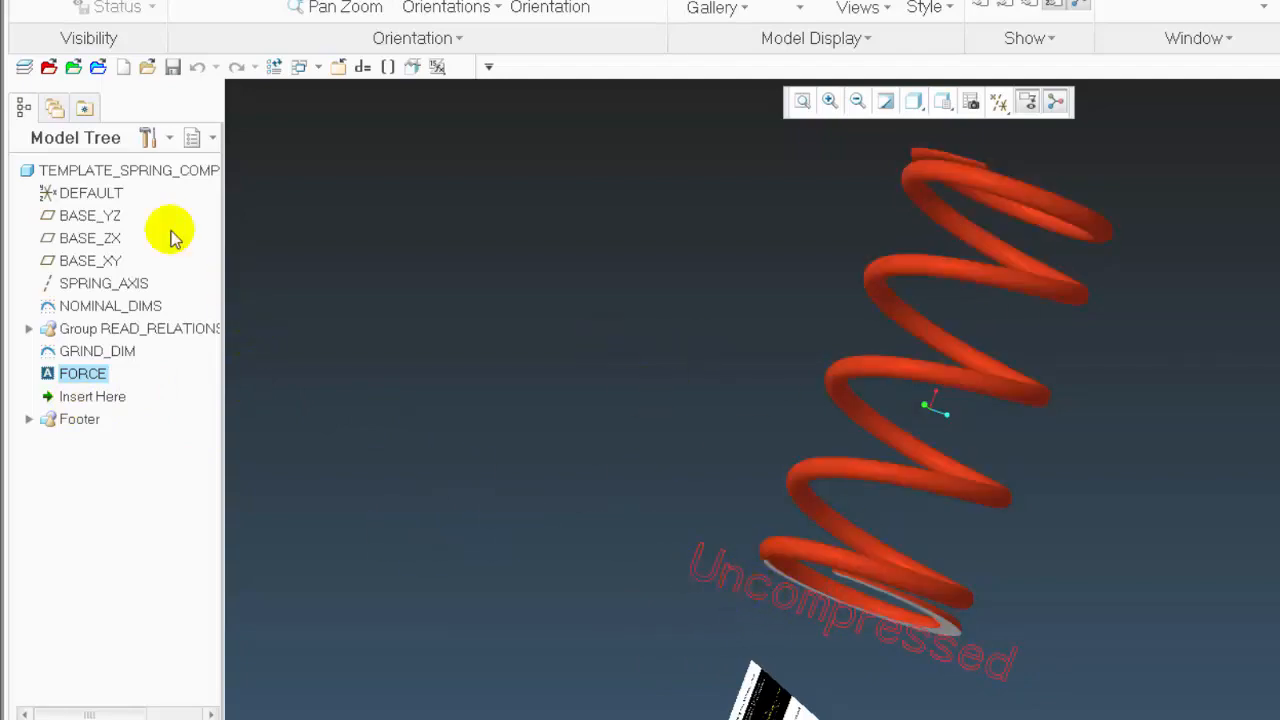
Display the dimensions of the NOMINAL_DIMS sketch on the spring and compare them with the instruction image
right_click(147, 308)
click(181, 306)
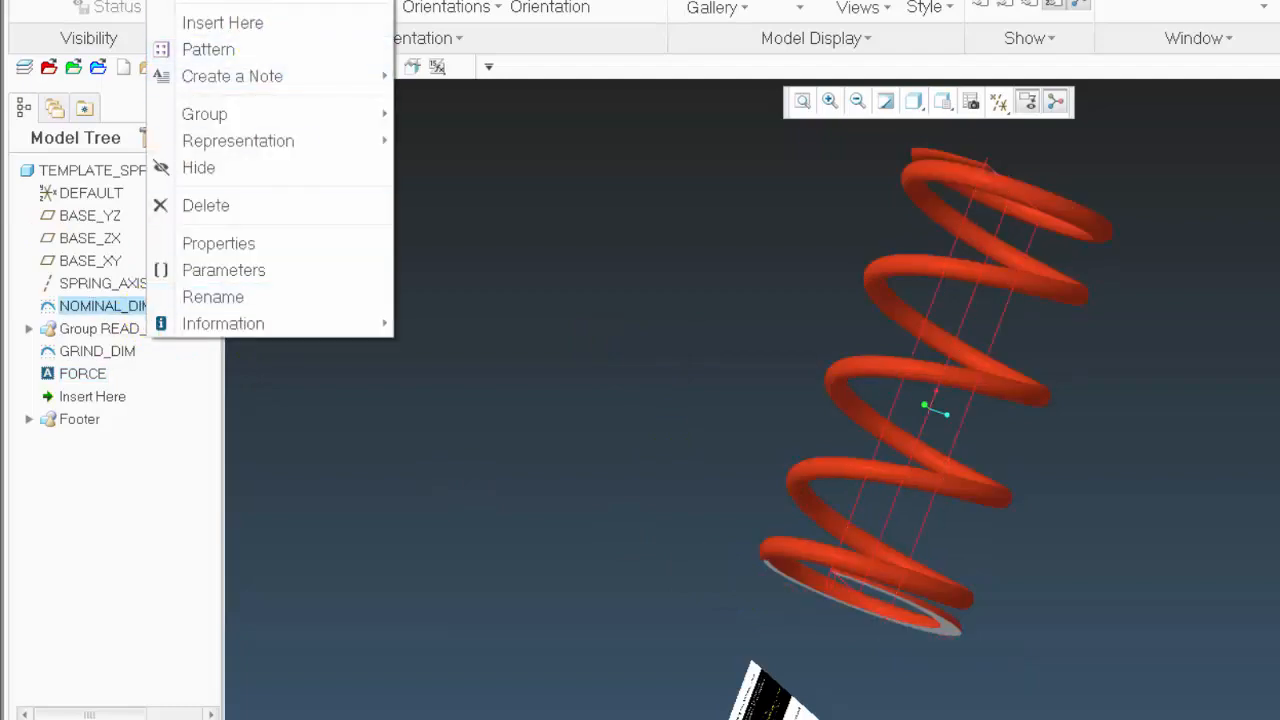
click(436, 68)
middle_drag(1215, 378, 748, 258)
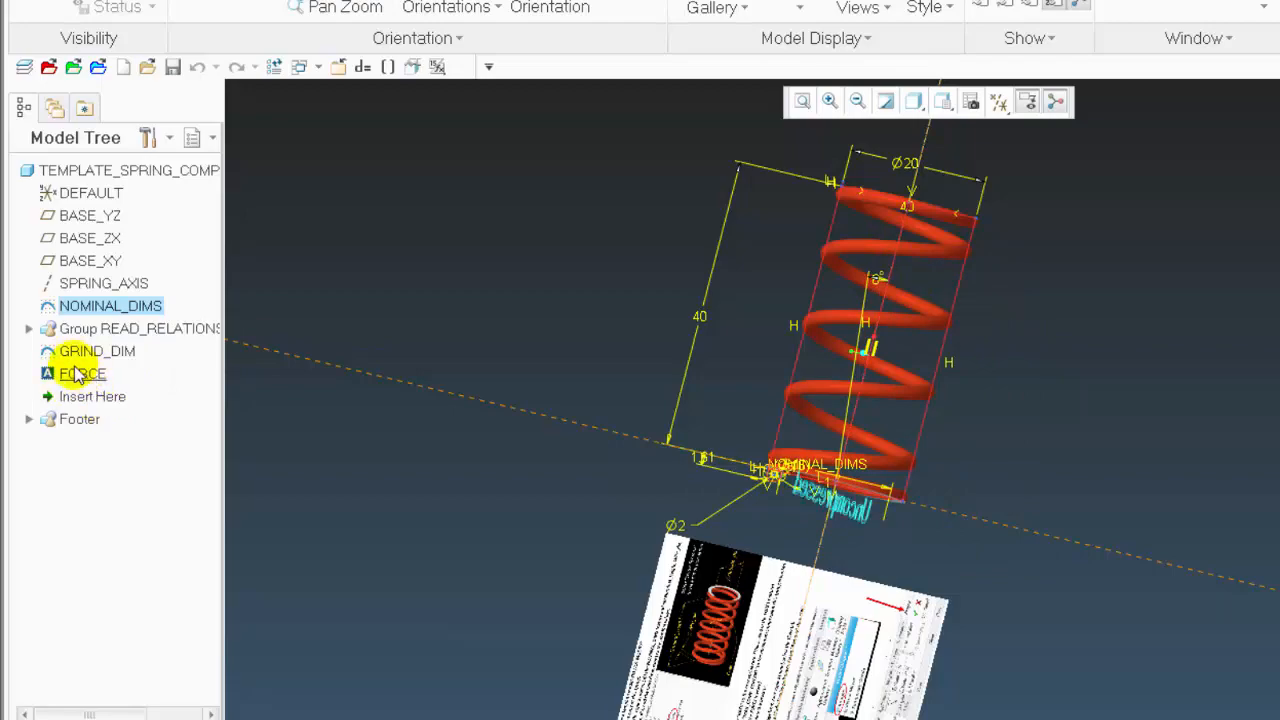
middle_drag(915, 352, 598, 257)
scroll(609, 247, down, 5)
scroll(614, 247, up, 4)
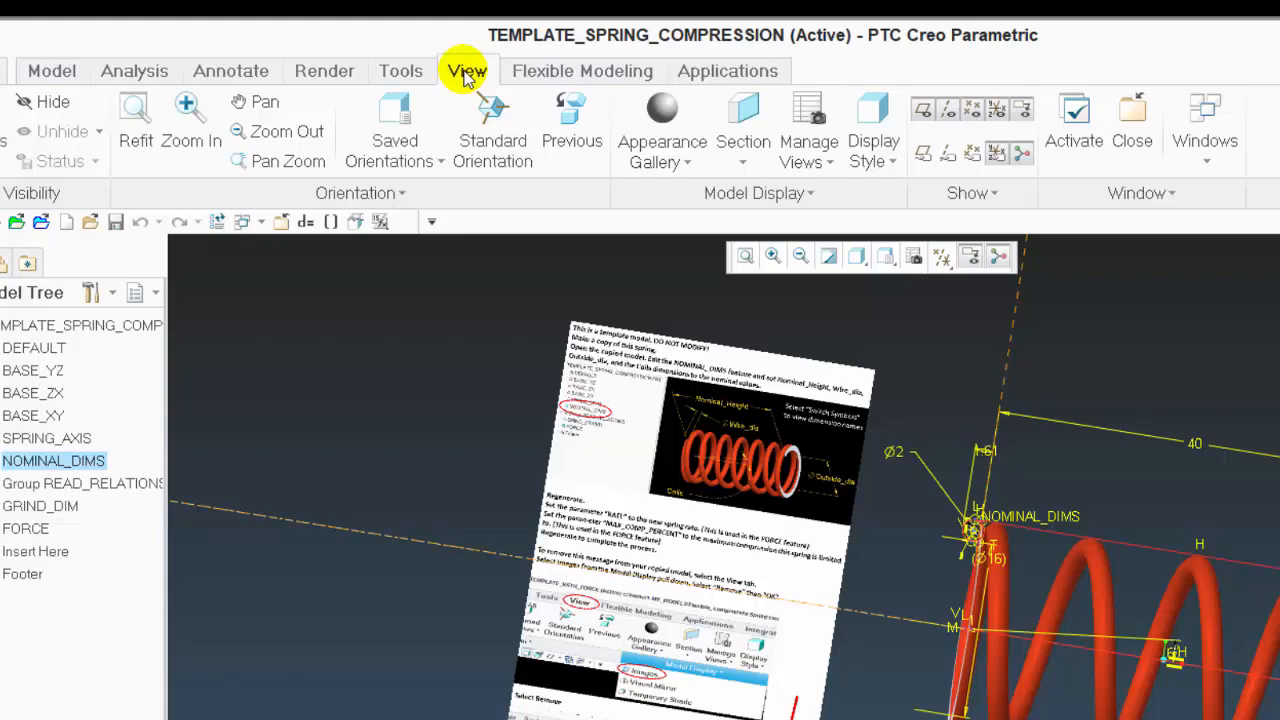
Hide the instruction image beside the compression spring
click(721, 193)
click(684, 218)
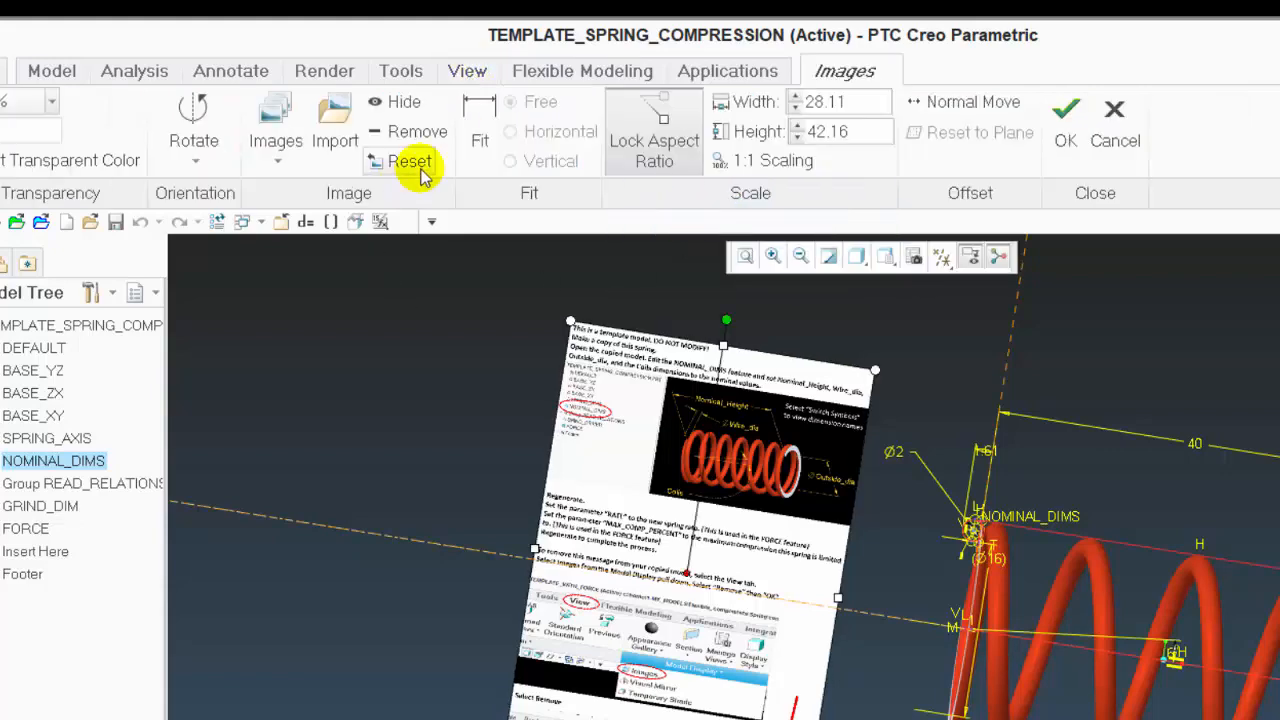
click(397, 102)
click(1063, 130)
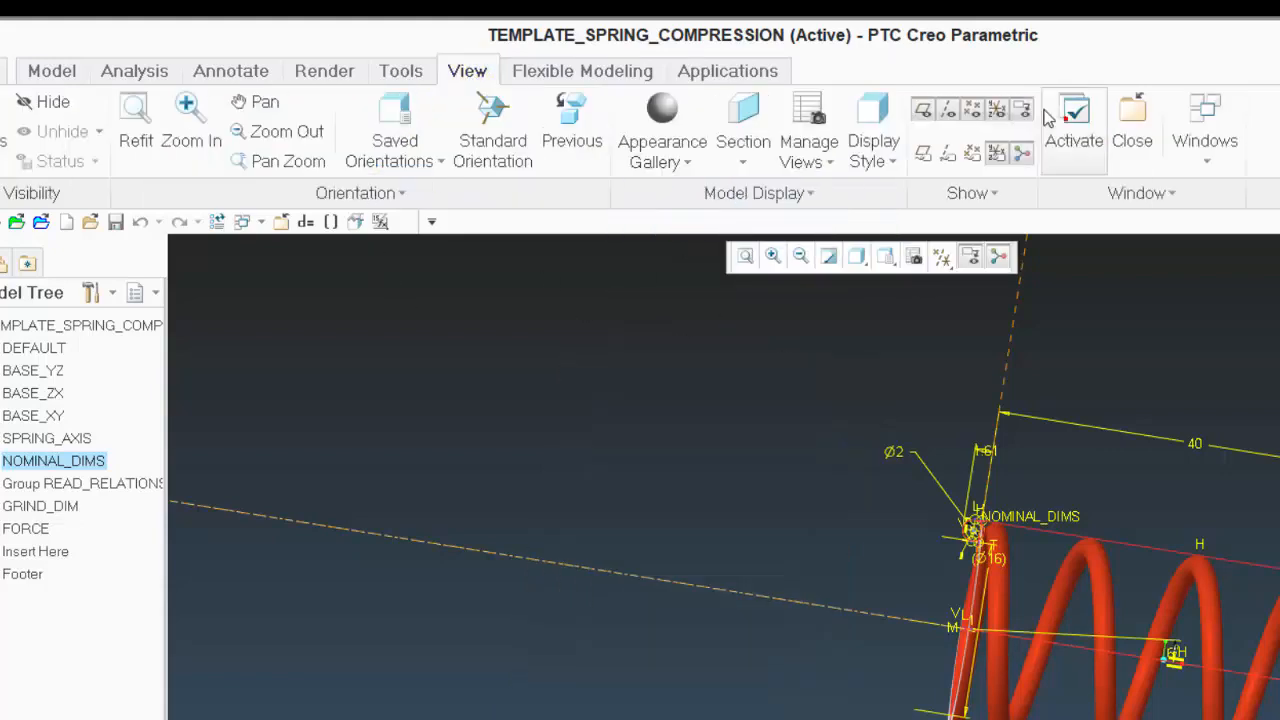
middle_drag(674, 429, 889, 521)
middle_drag(738, 400, 550, 326)
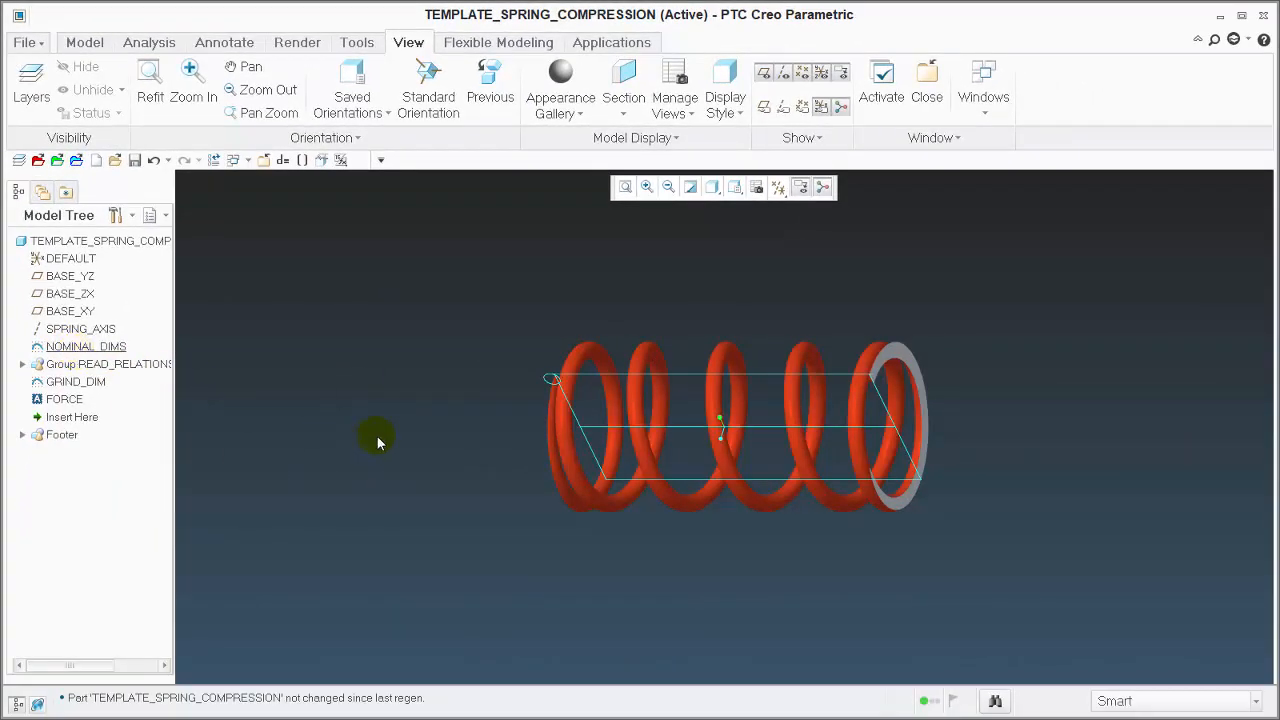
Create a new Design assembly named asm0001 with the default template
click(96, 161)
click(536, 306)
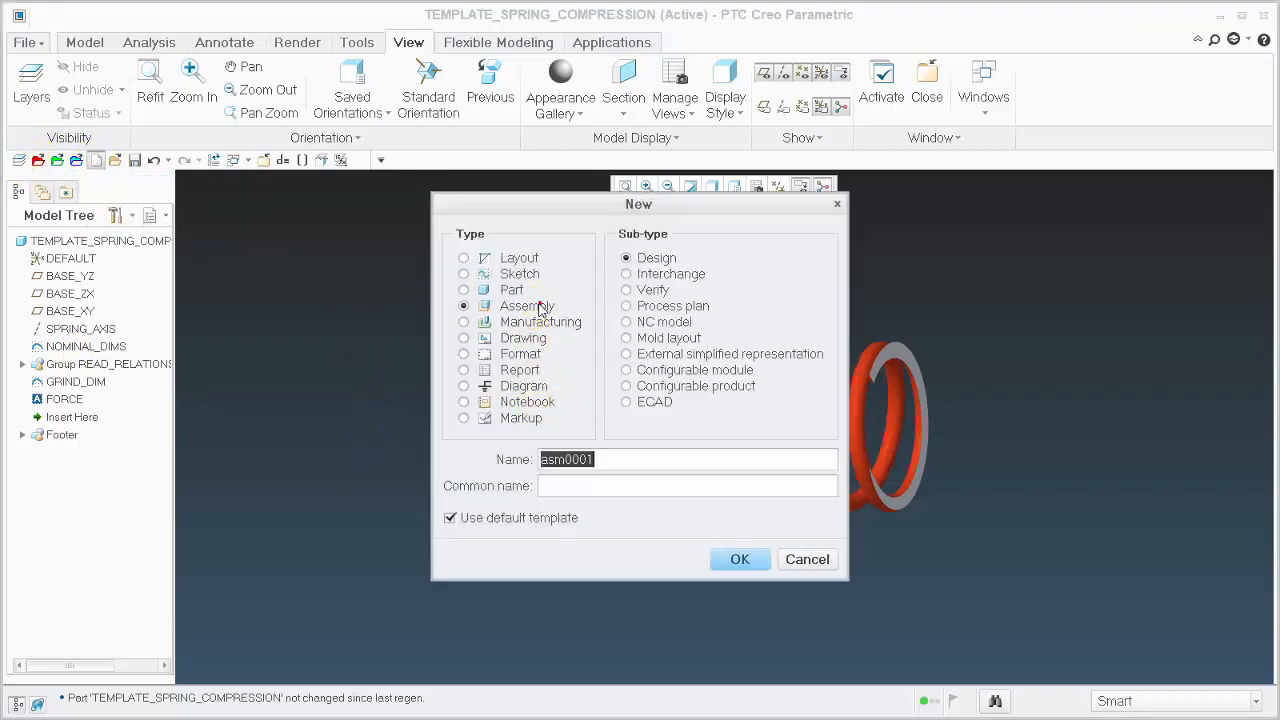
click(745, 559)
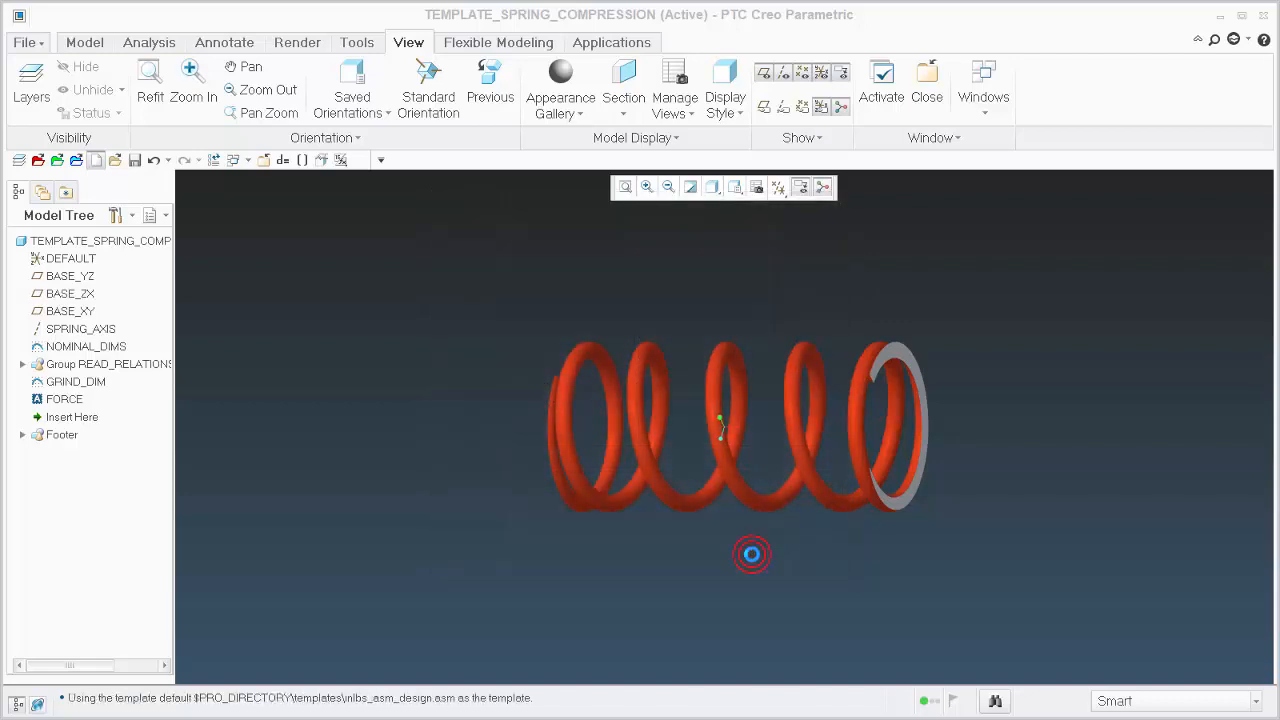
Insert template_spring_compression.prt into the assembly as a flexible component, using its pre-defined flexibility
click(221, 88)
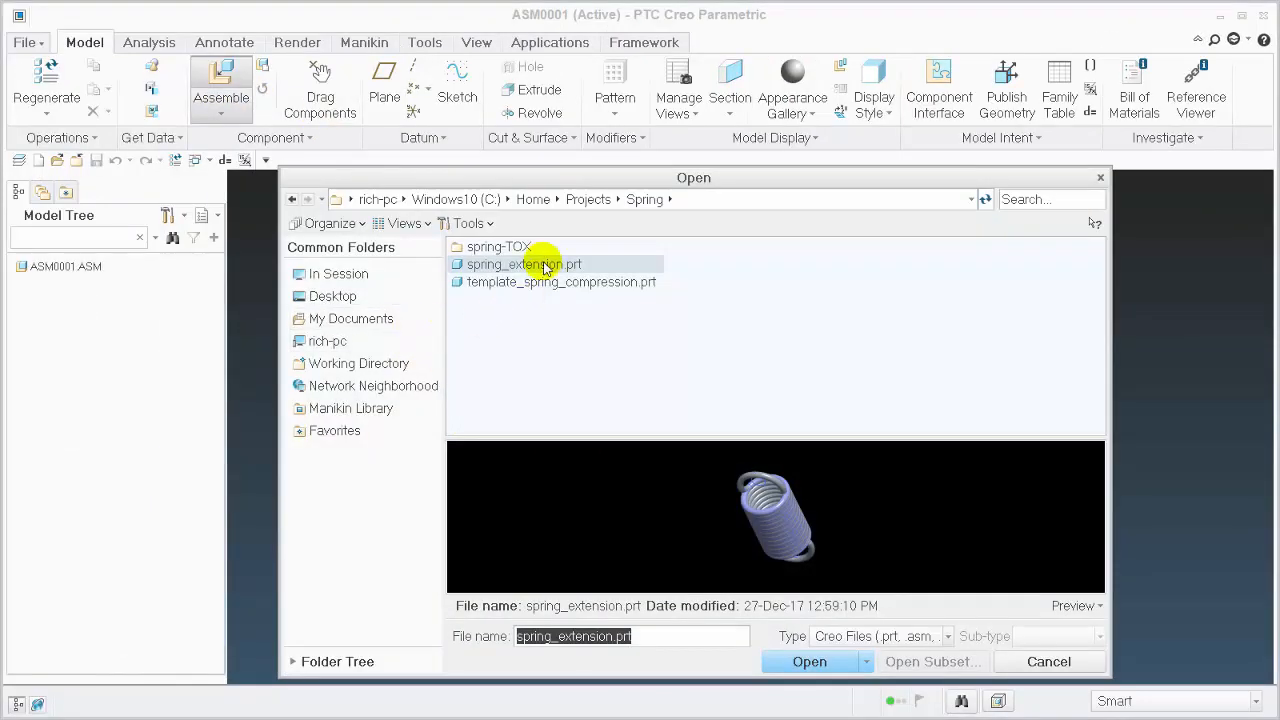
click(570, 282)
click(810, 662)
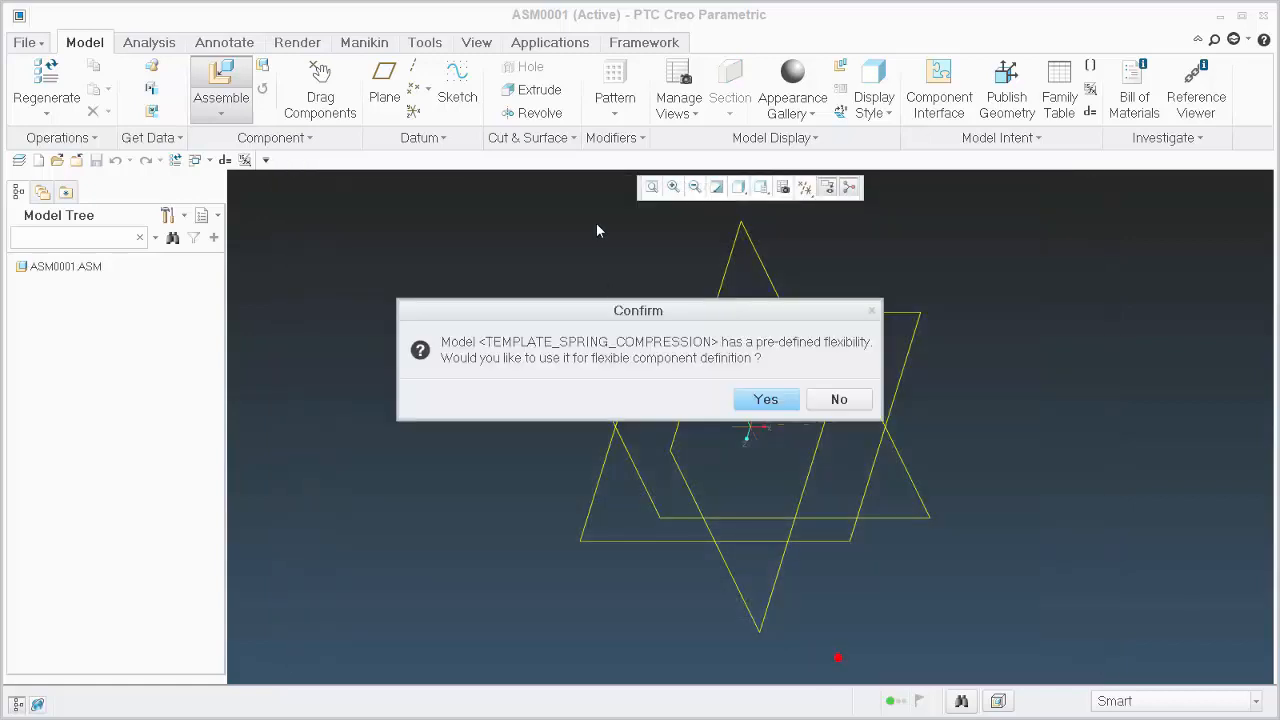
click(766, 399)
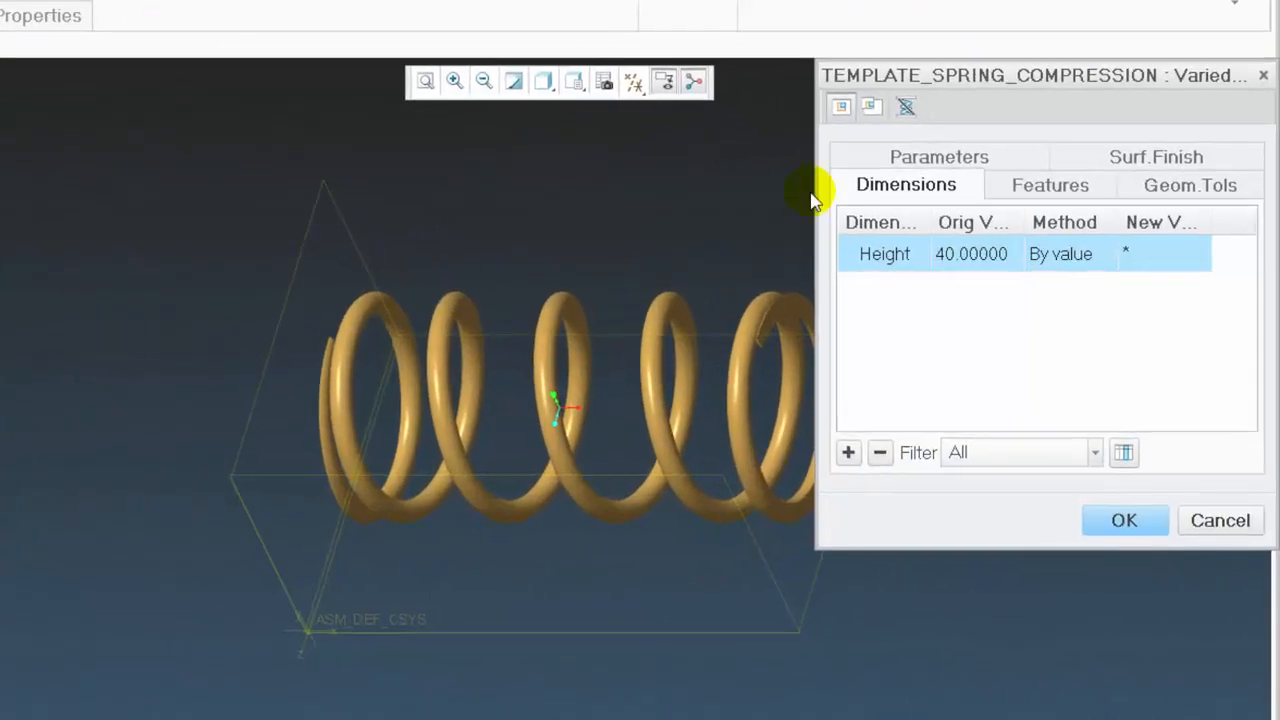
Set the flexible spring's Height dimension to a new value of 30 and accept the varied items
click(1133, 262)
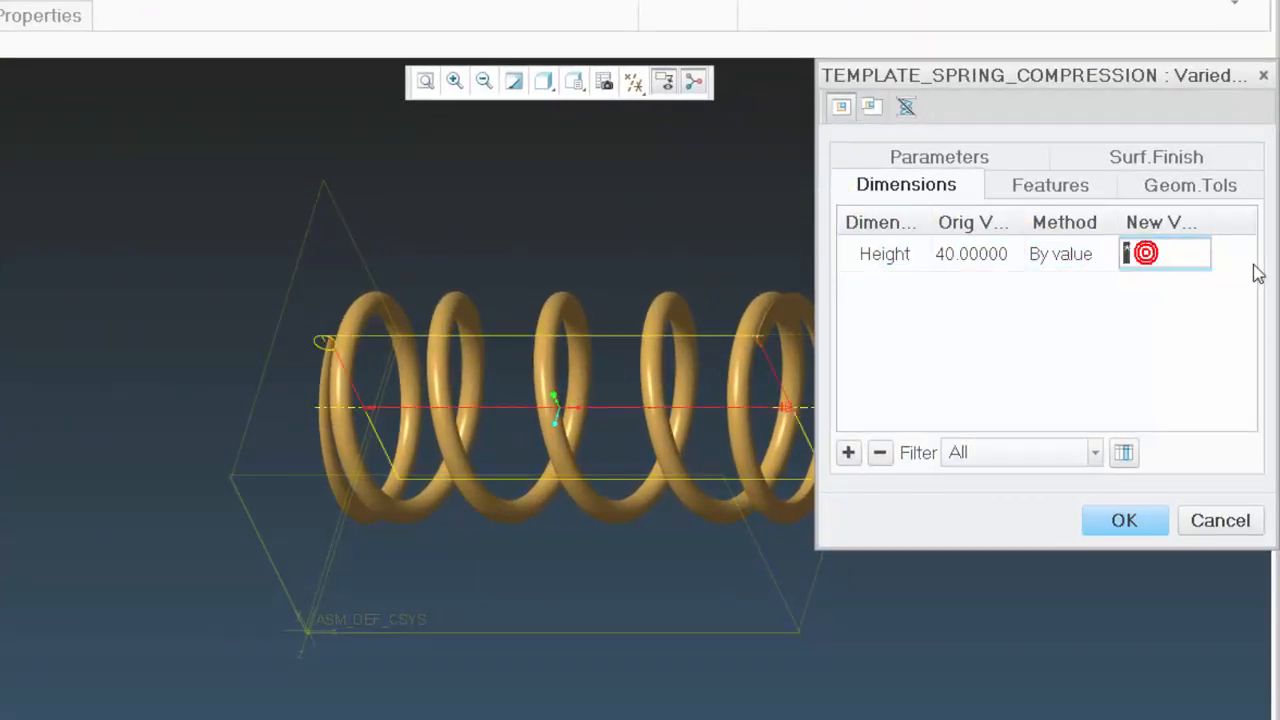
text(30)
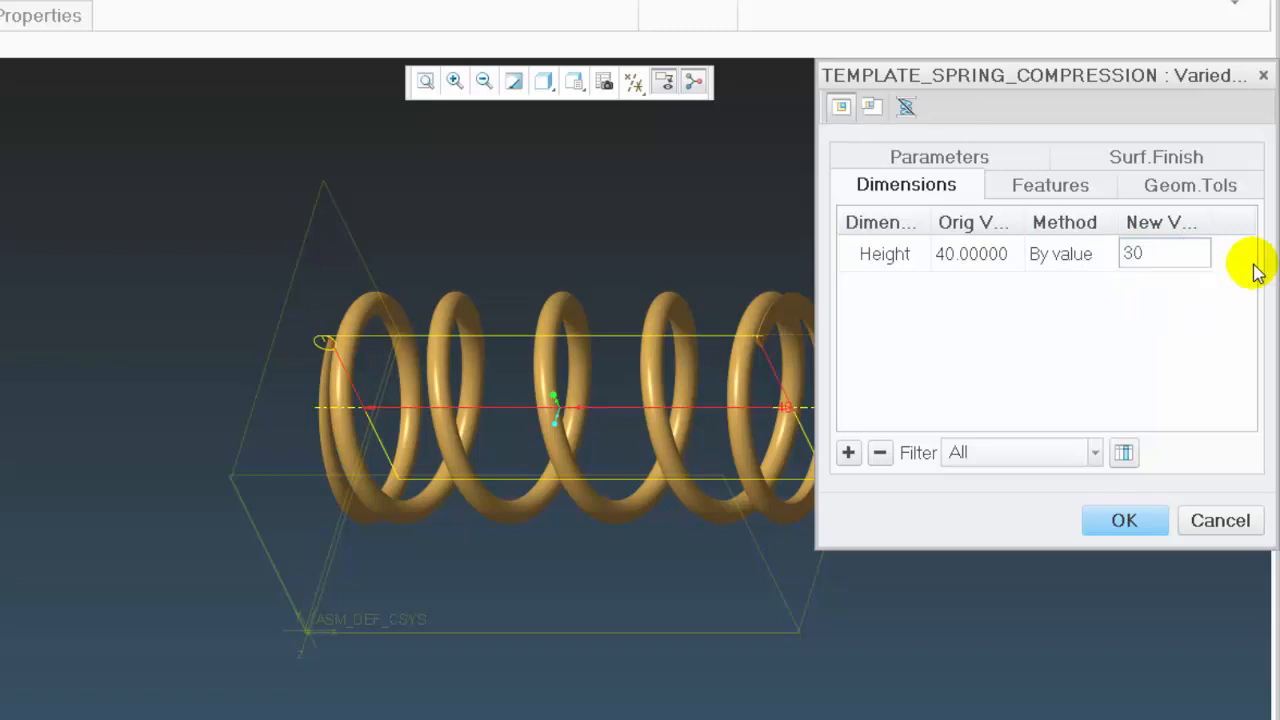
click(1128, 518)
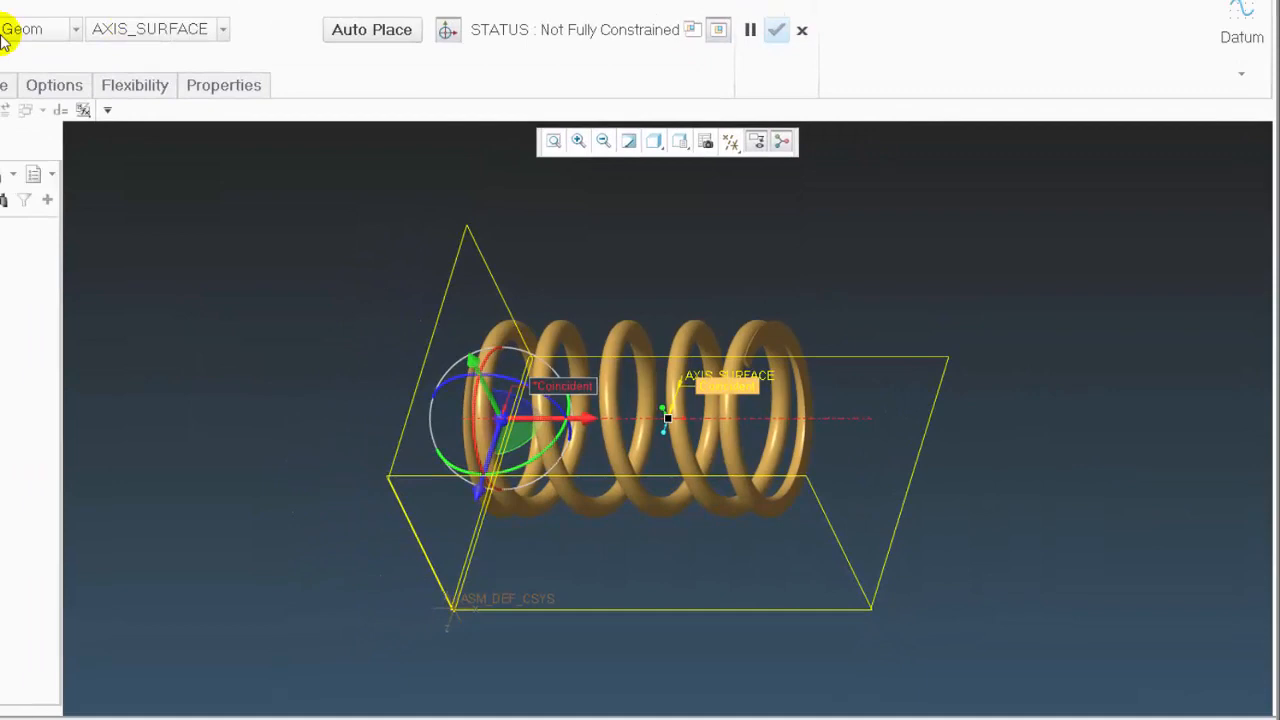
Place the spring in the assembly with a user-defined Default constraint instead of the interface, and accept the placement
click(38, 88)
click(106, 139)
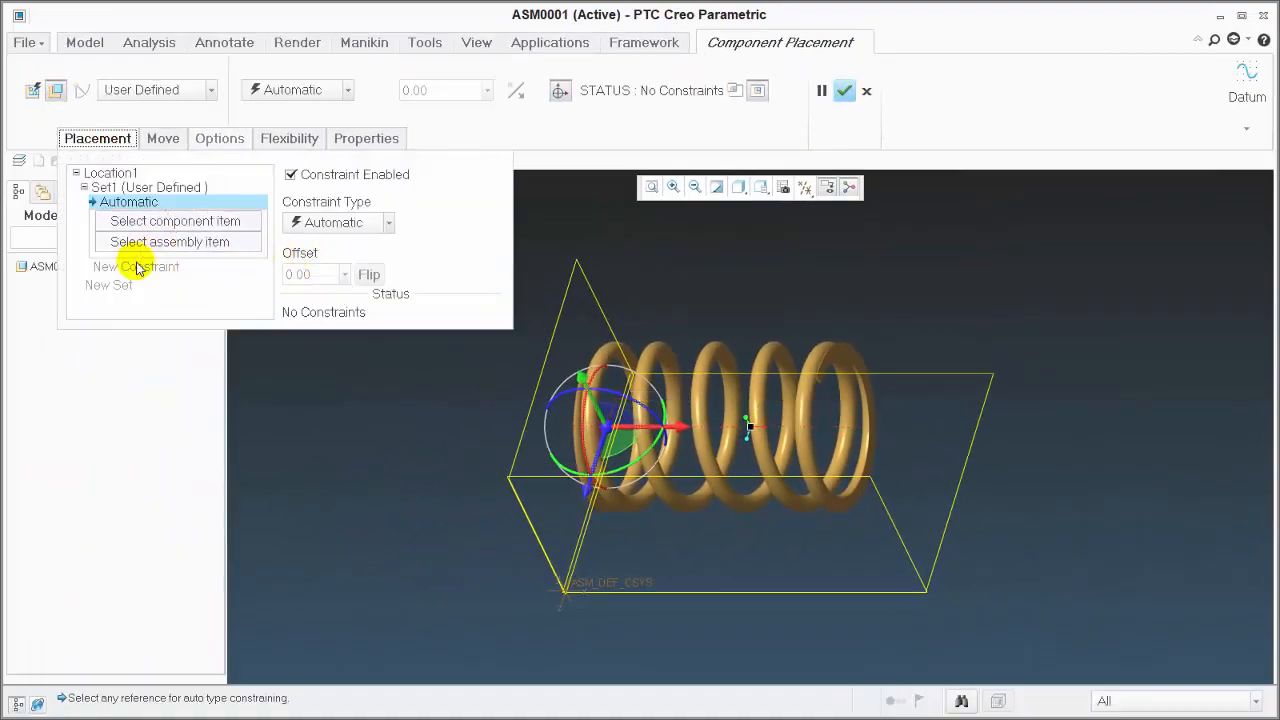
click(184, 188)
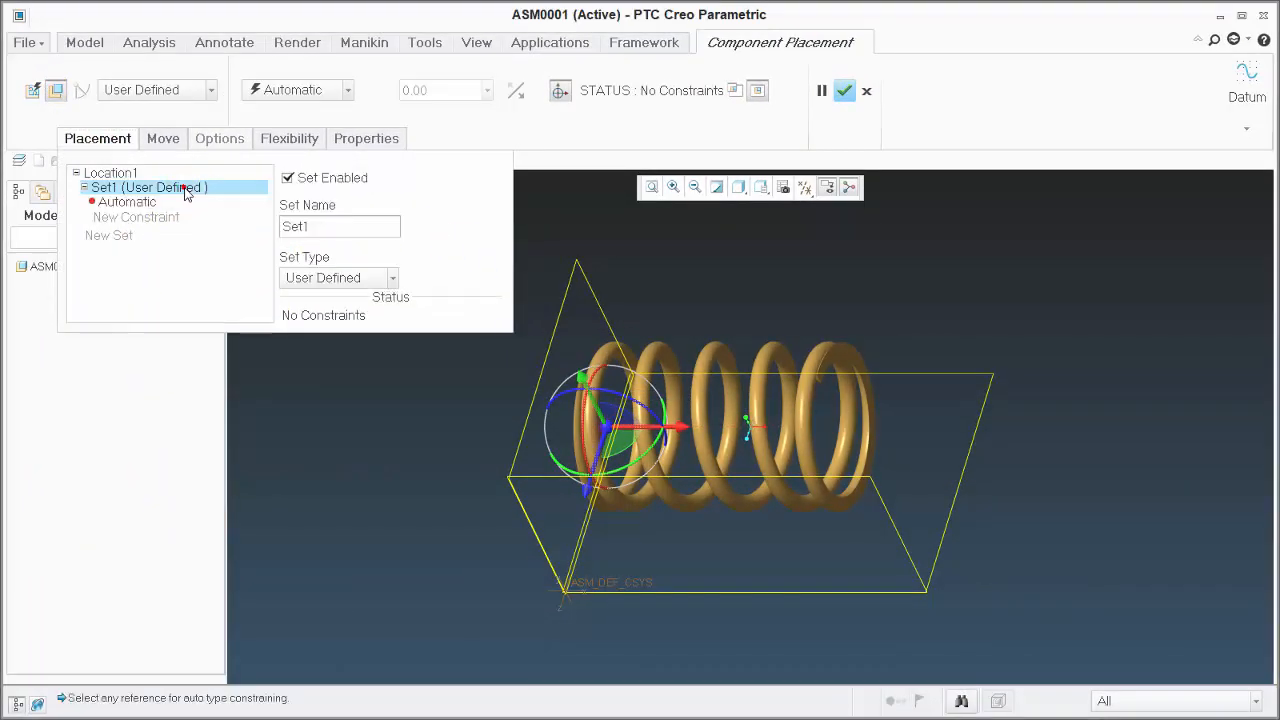
right_click(184, 188)
click(217, 200)
click(310, 90)
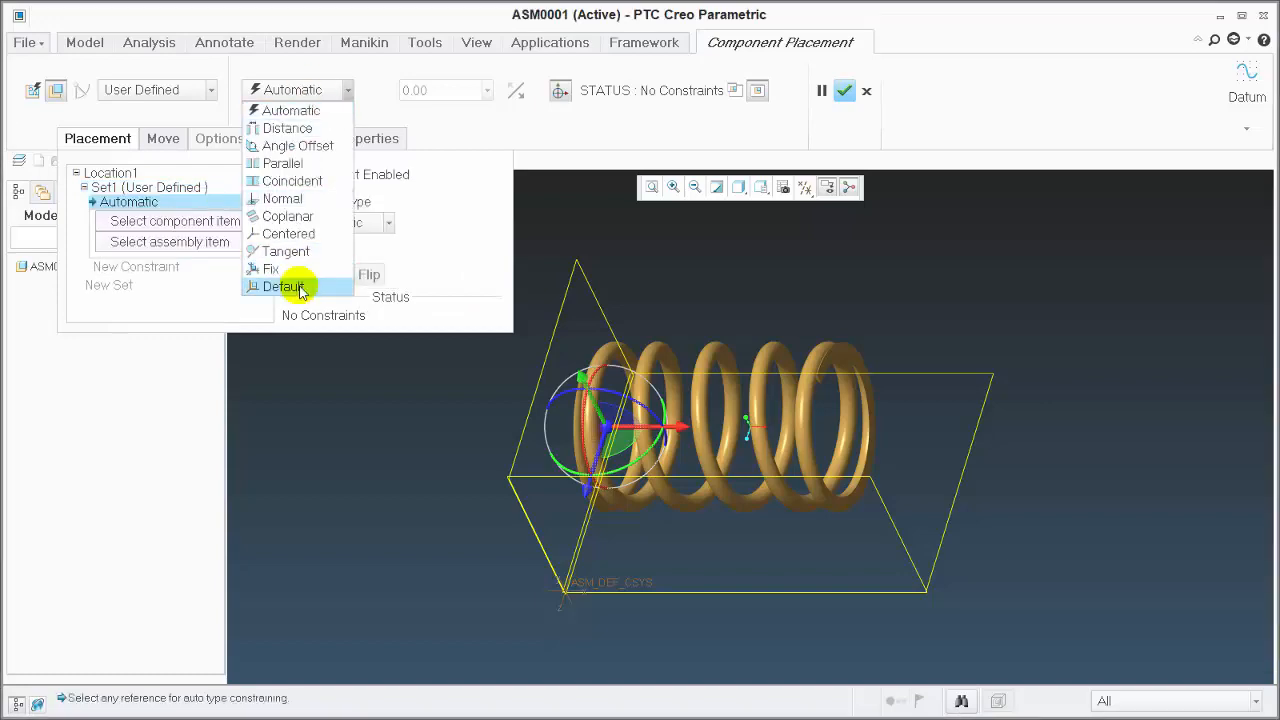
click(293, 285)
click(845, 92)
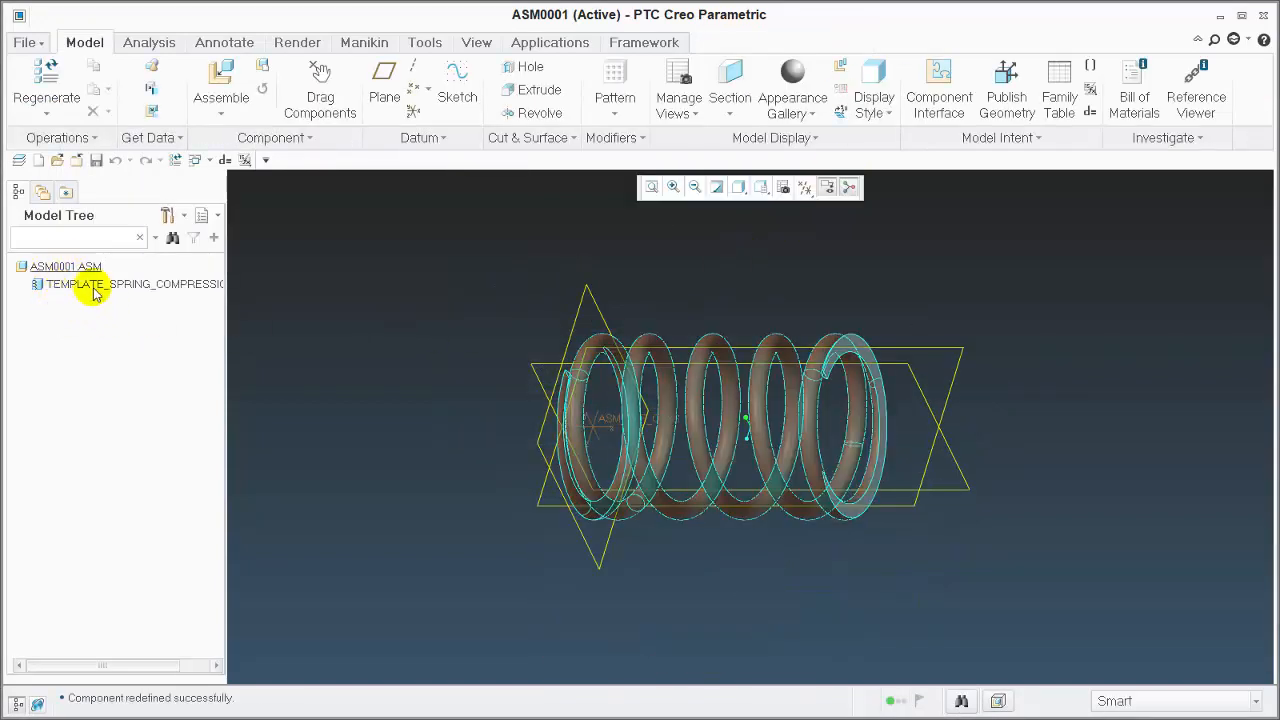
Show features in the assembly's model tree and expand the TEMPLATE_SPRING_COMPRESSION component
click(185, 217)
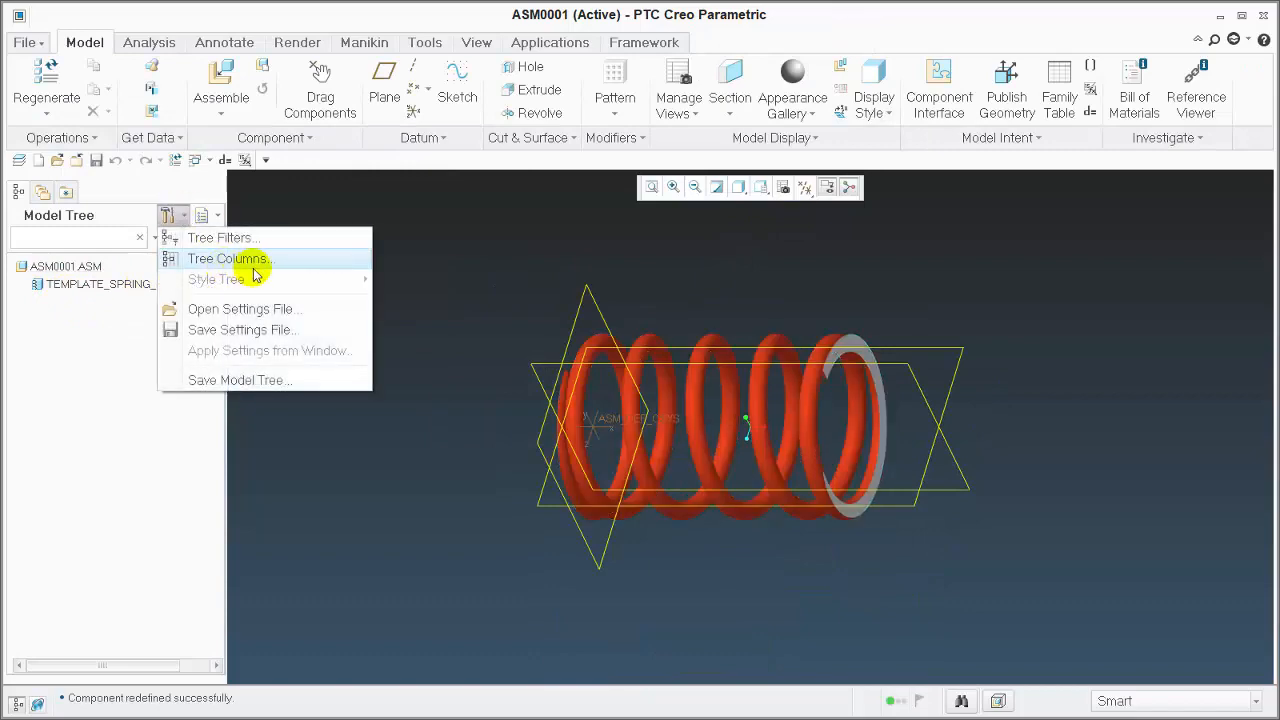
click(243, 246)
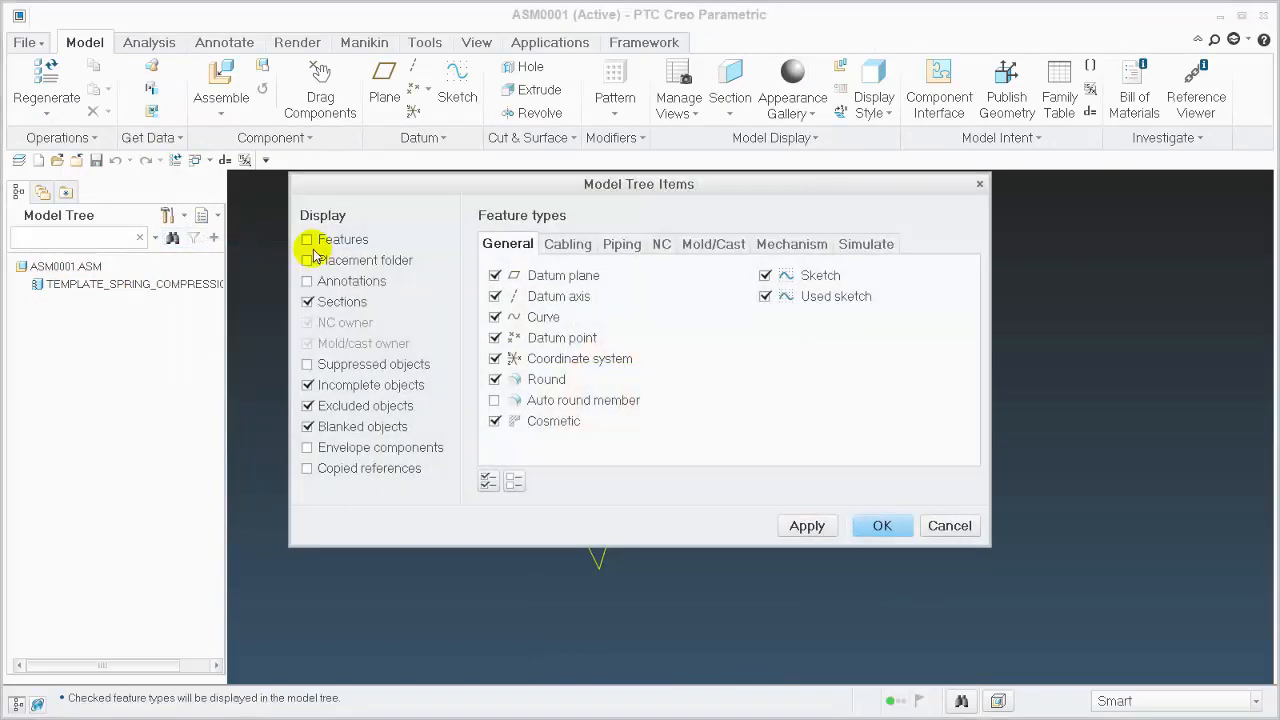
click(868, 530)
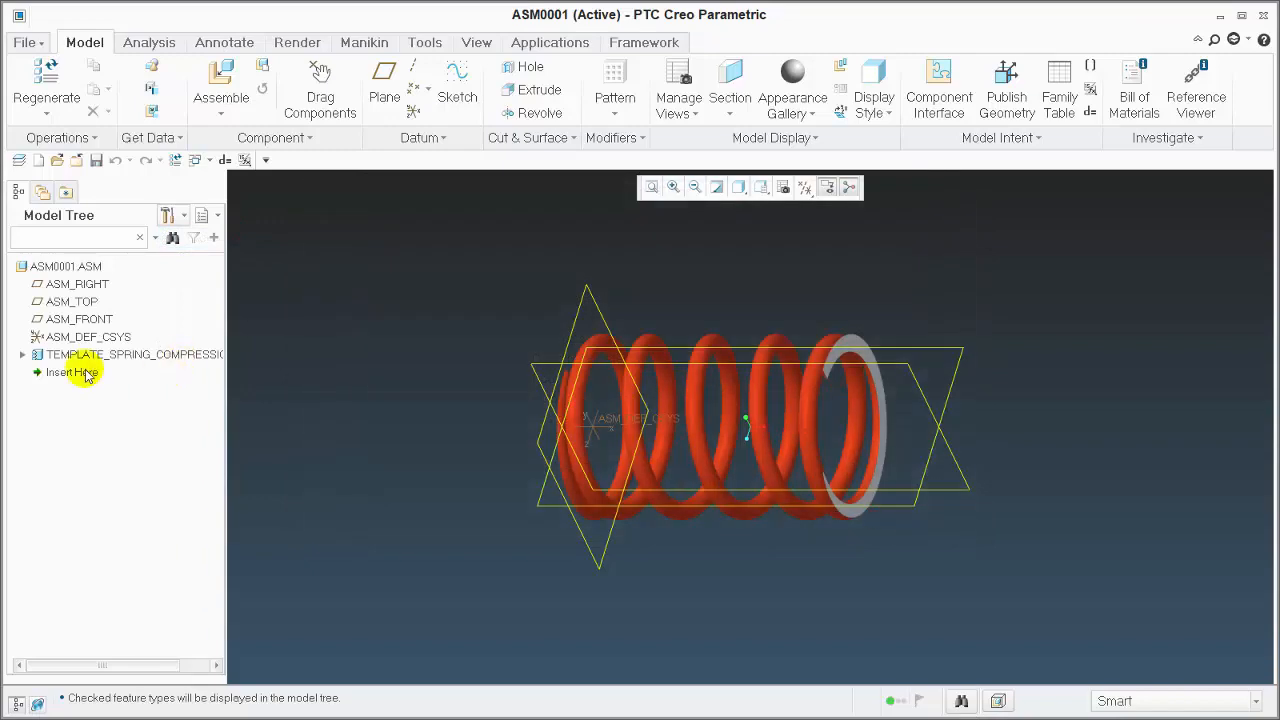
click(22, 356)
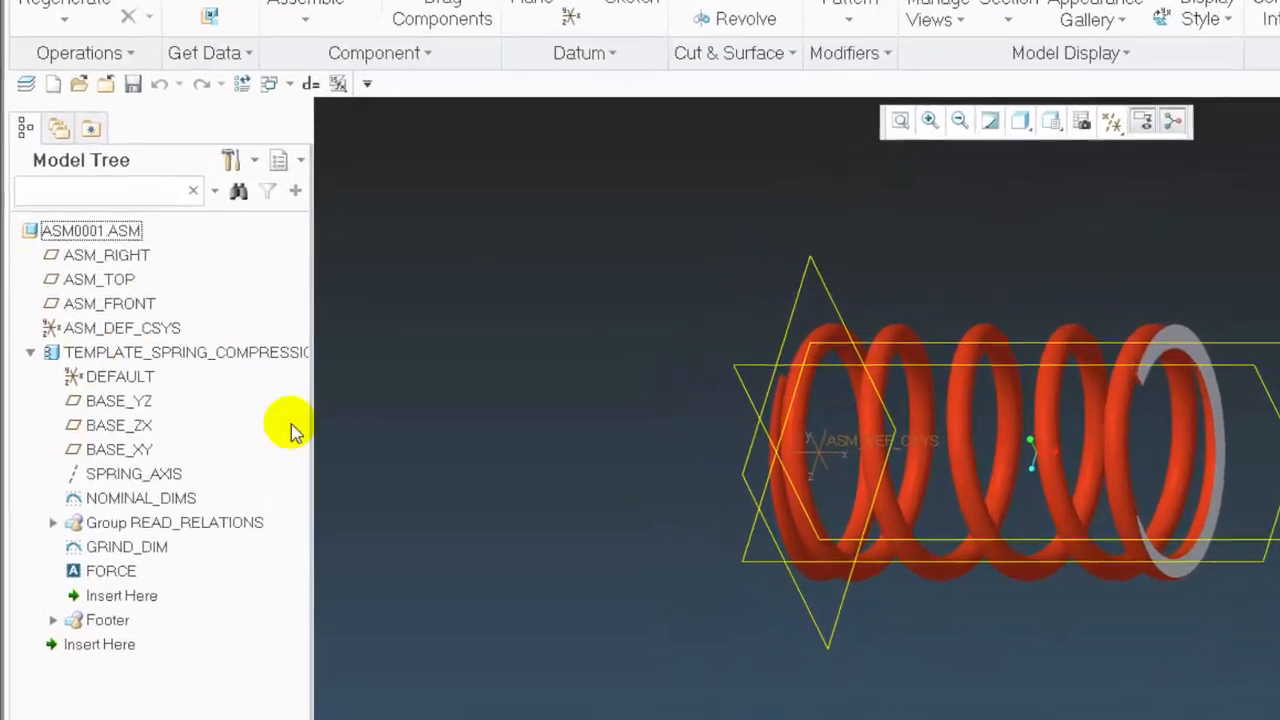
Highlight the spring's FORCE feature and examine its text at the end of the spring
click(112, 575)
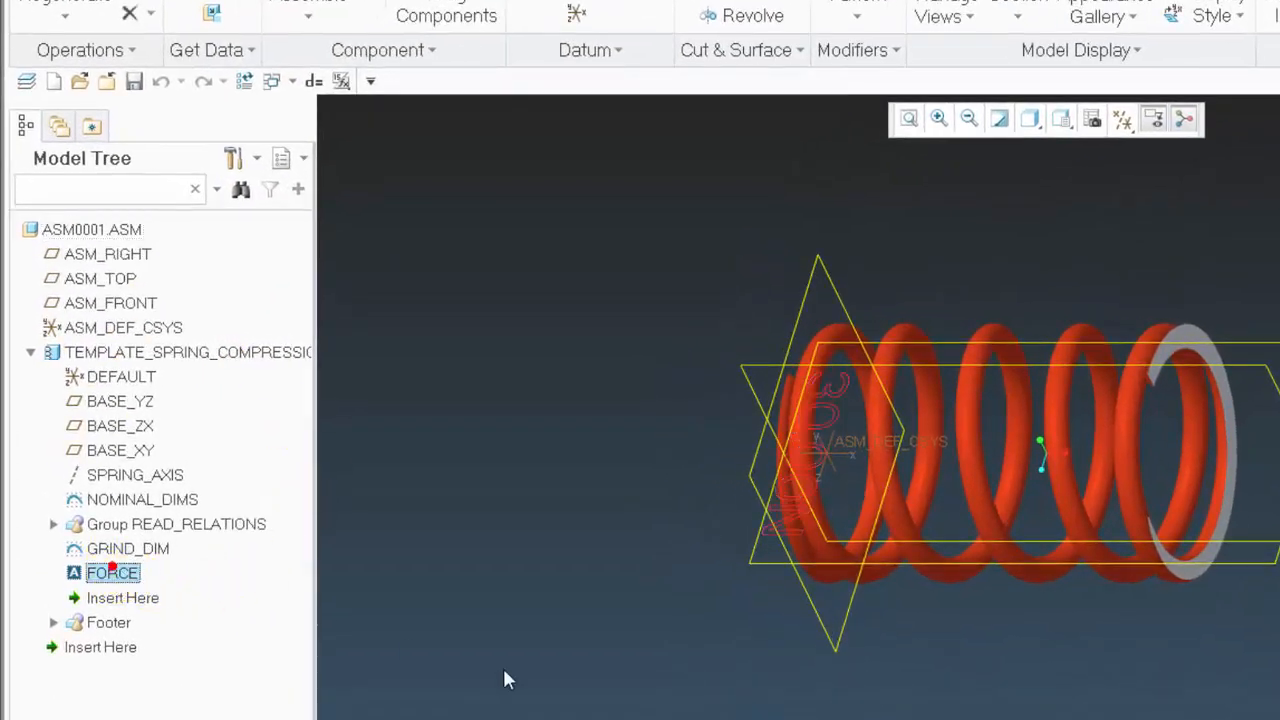
middle_drag(767, 666, 905, 718)
scroll(1000, 716, down, 4)
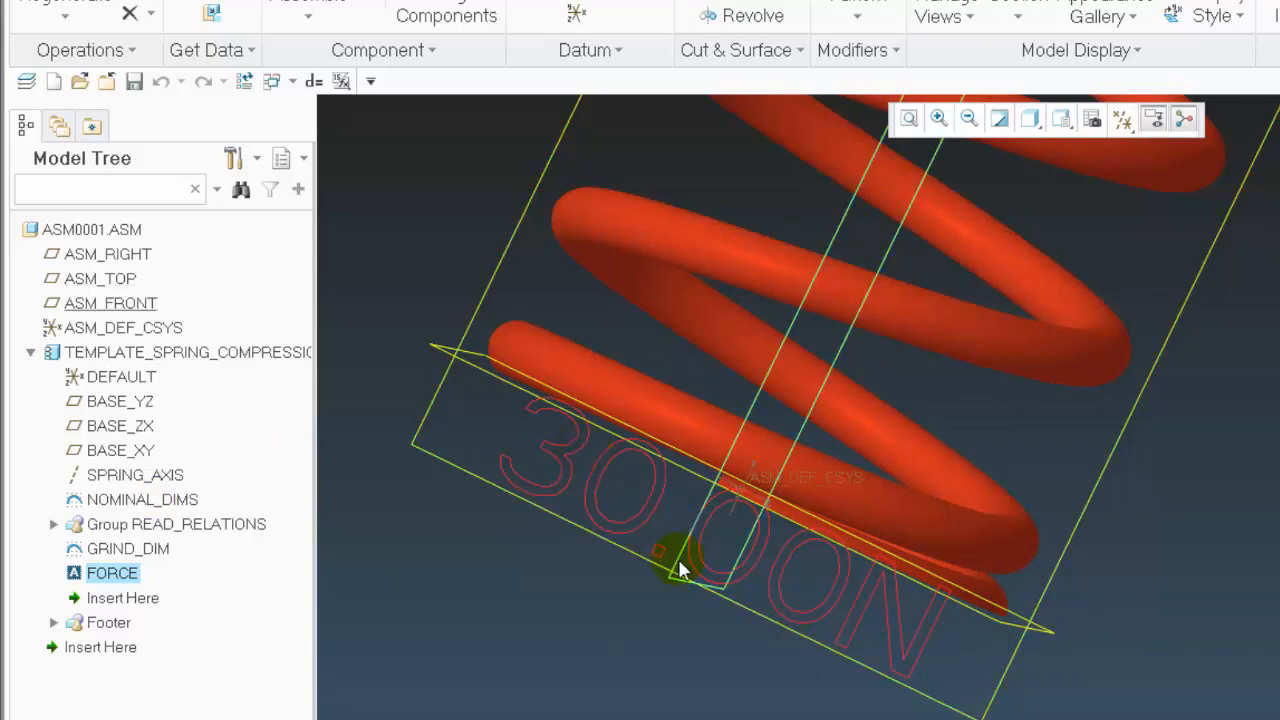
scroll(749, 603, up, 3)
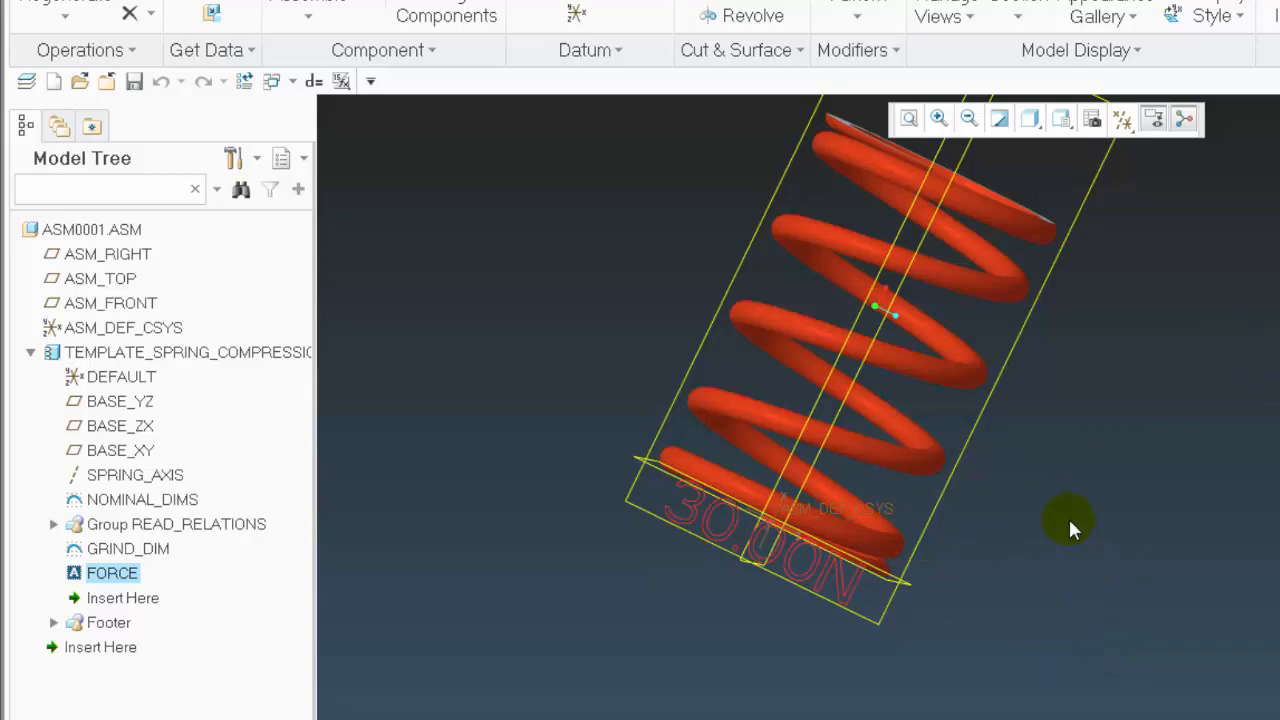
middle_drag(1143, 671, 1116, 648)
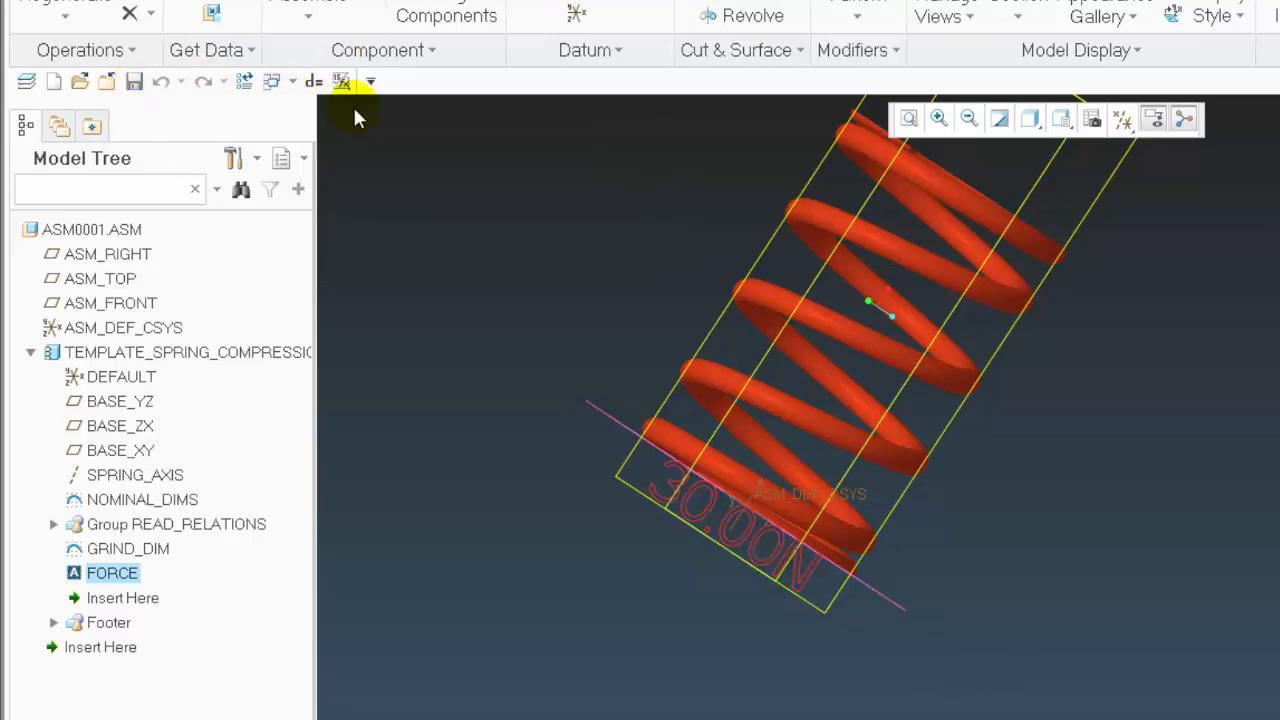
Close the assembly window and the spring part window to return to the O-ring part PRT0001
click(108, 82)
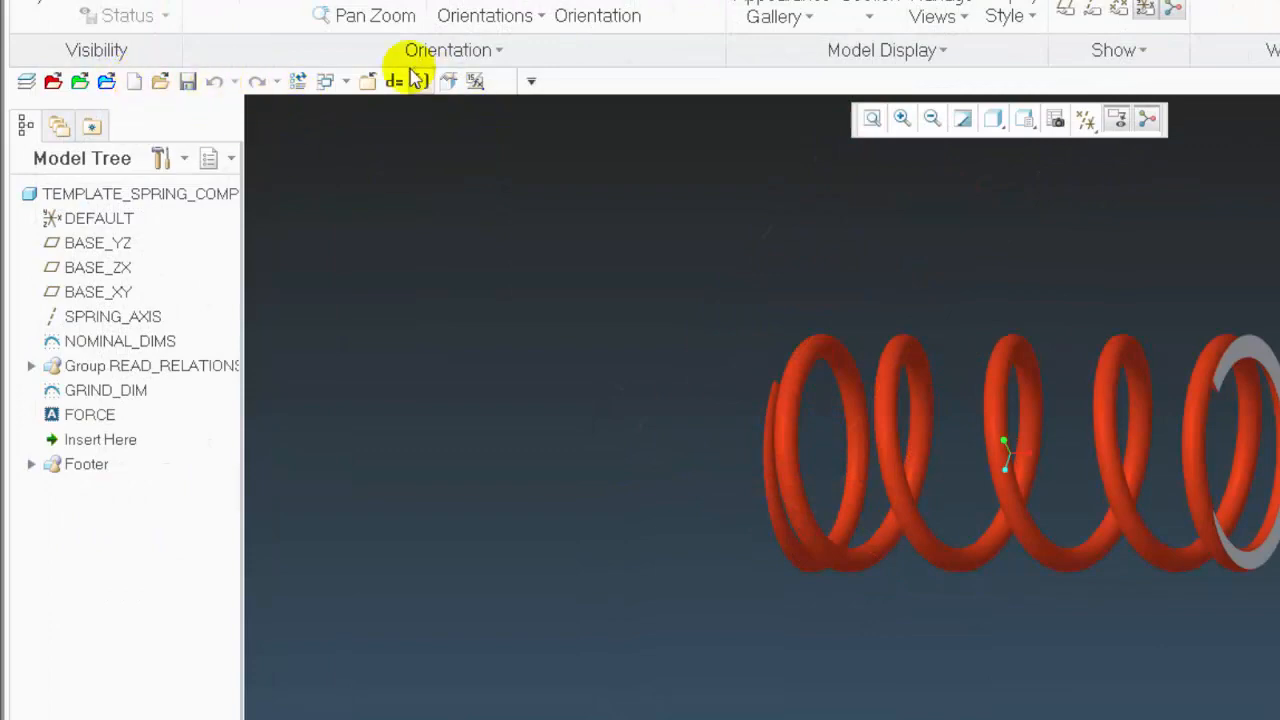
click(366, 82)
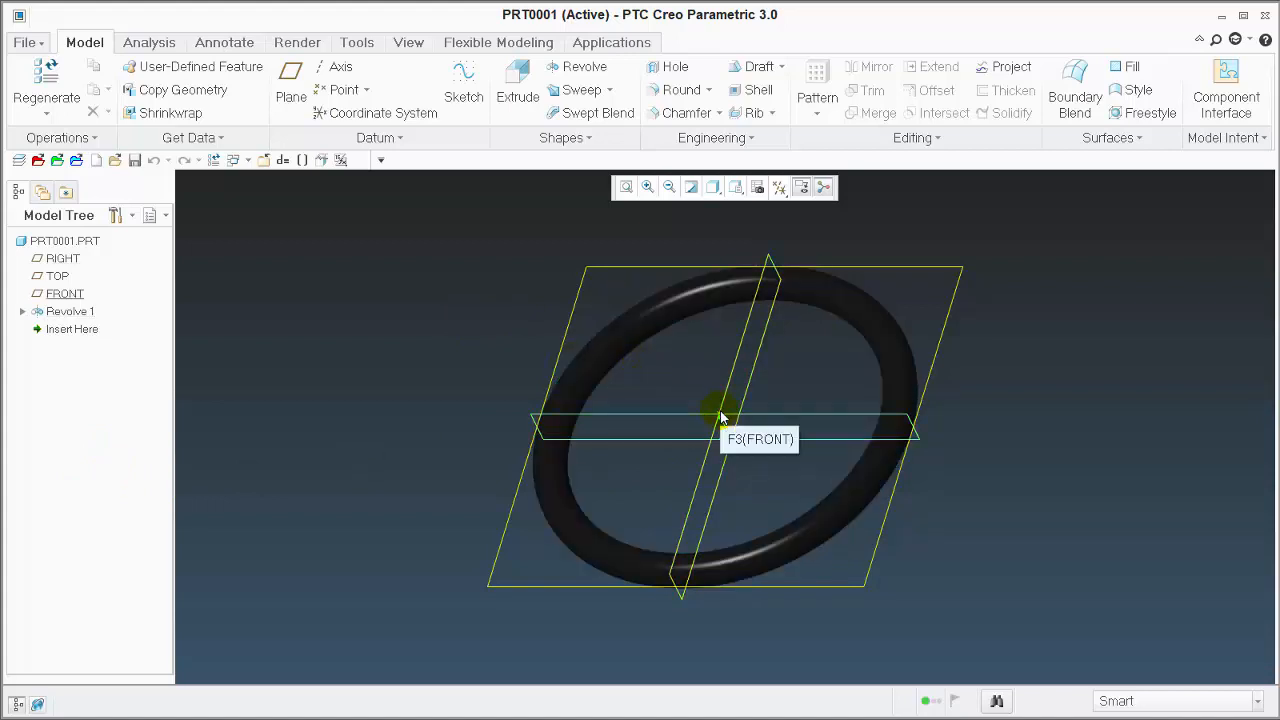
Display the dimensions of the O-ring's revolve feature and rename the 4.75 diameter dimension to id
click(659, 302)
right_click(463, 265)
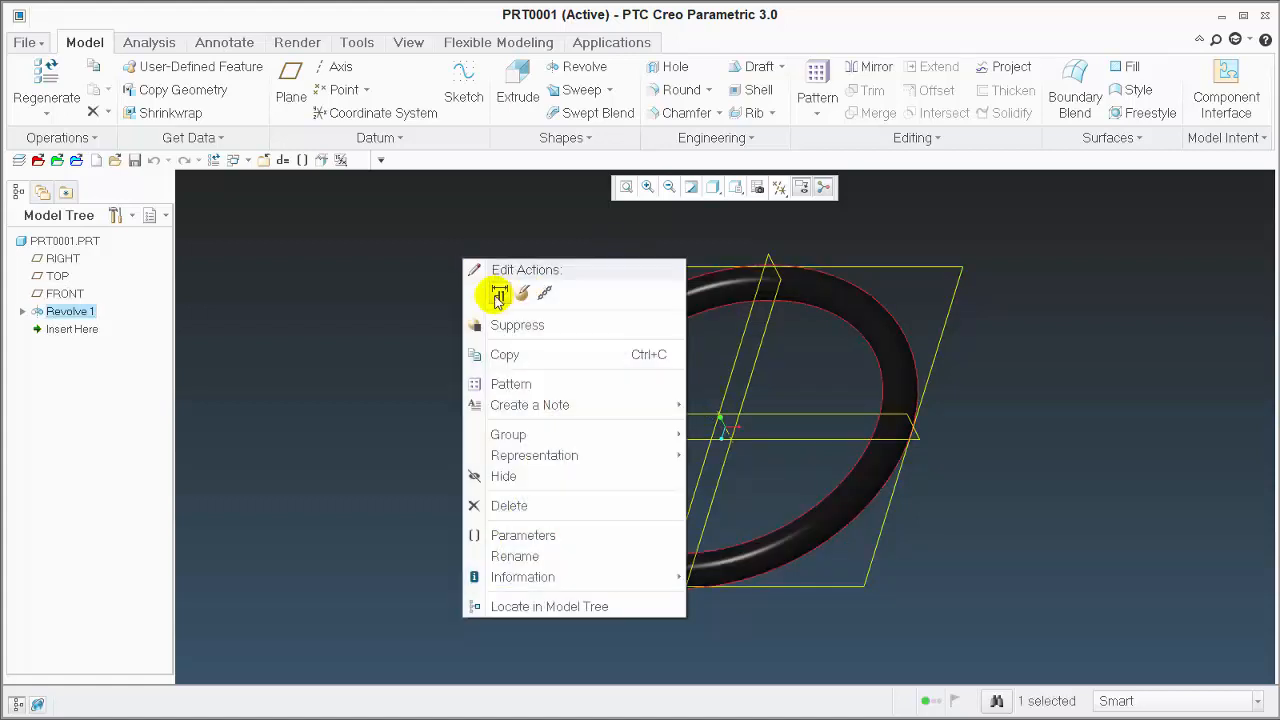
click(498, 292)
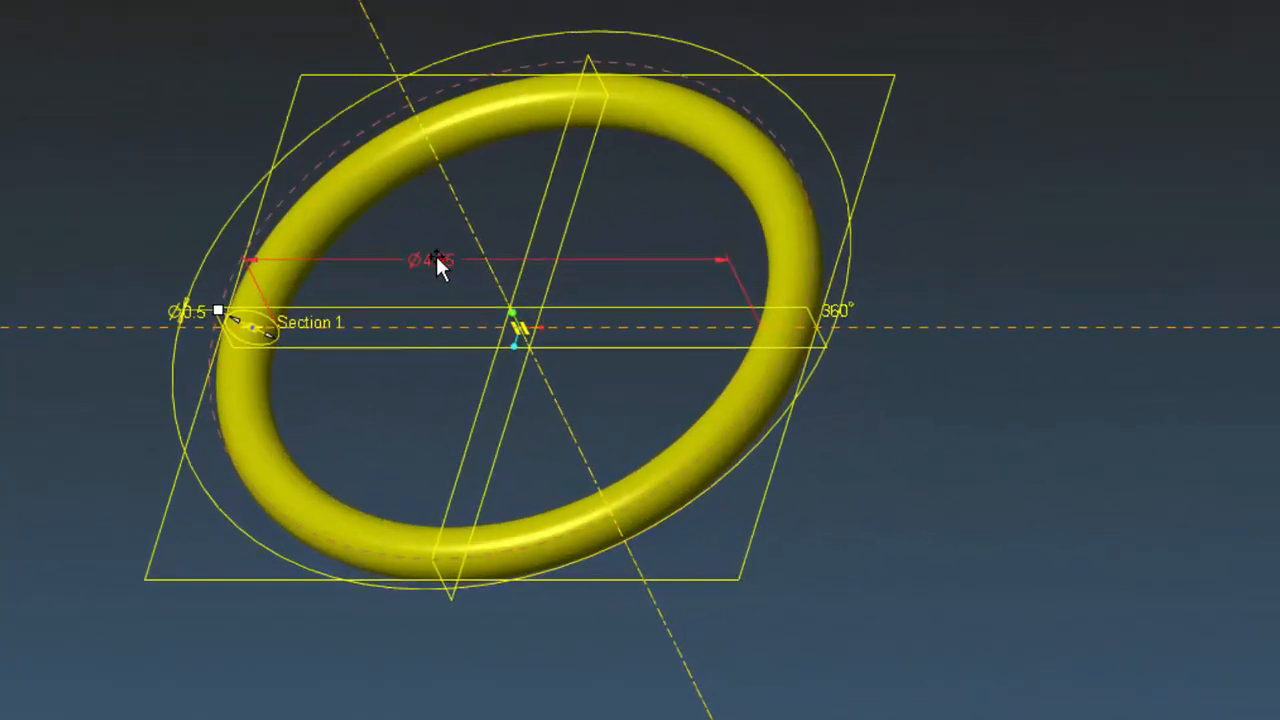
right_click(438, 256)
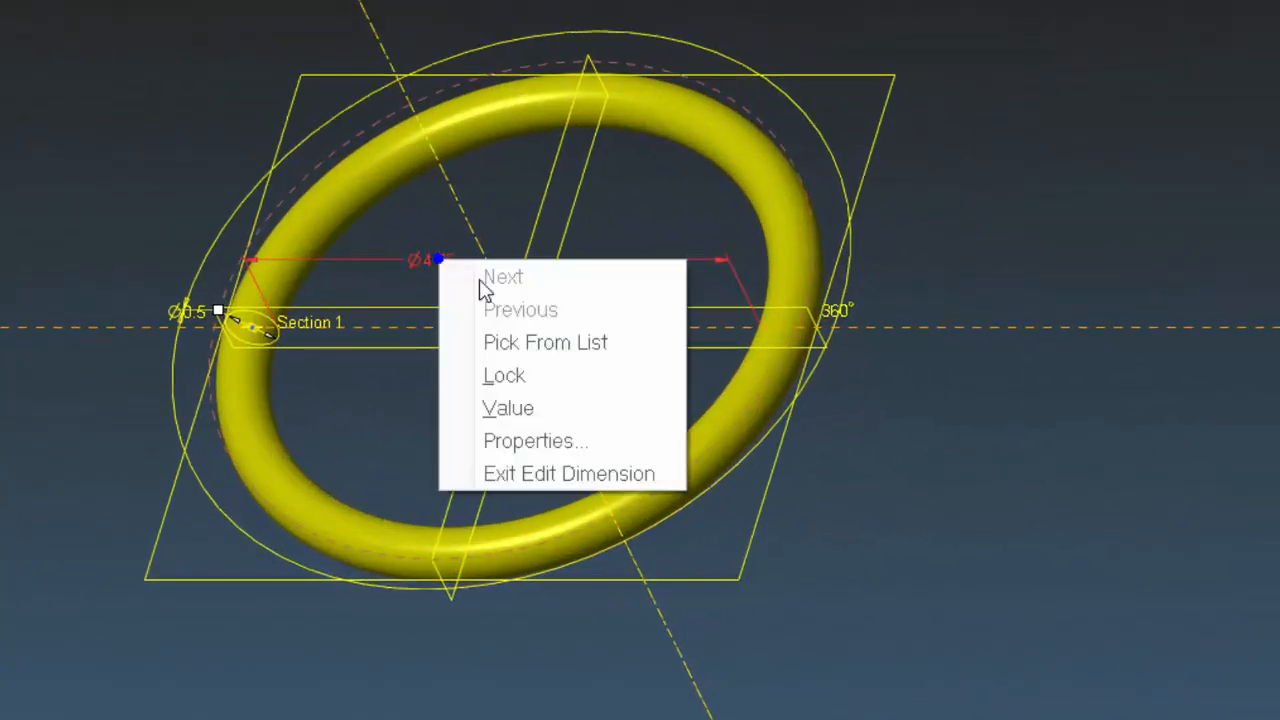
click(544, 441)
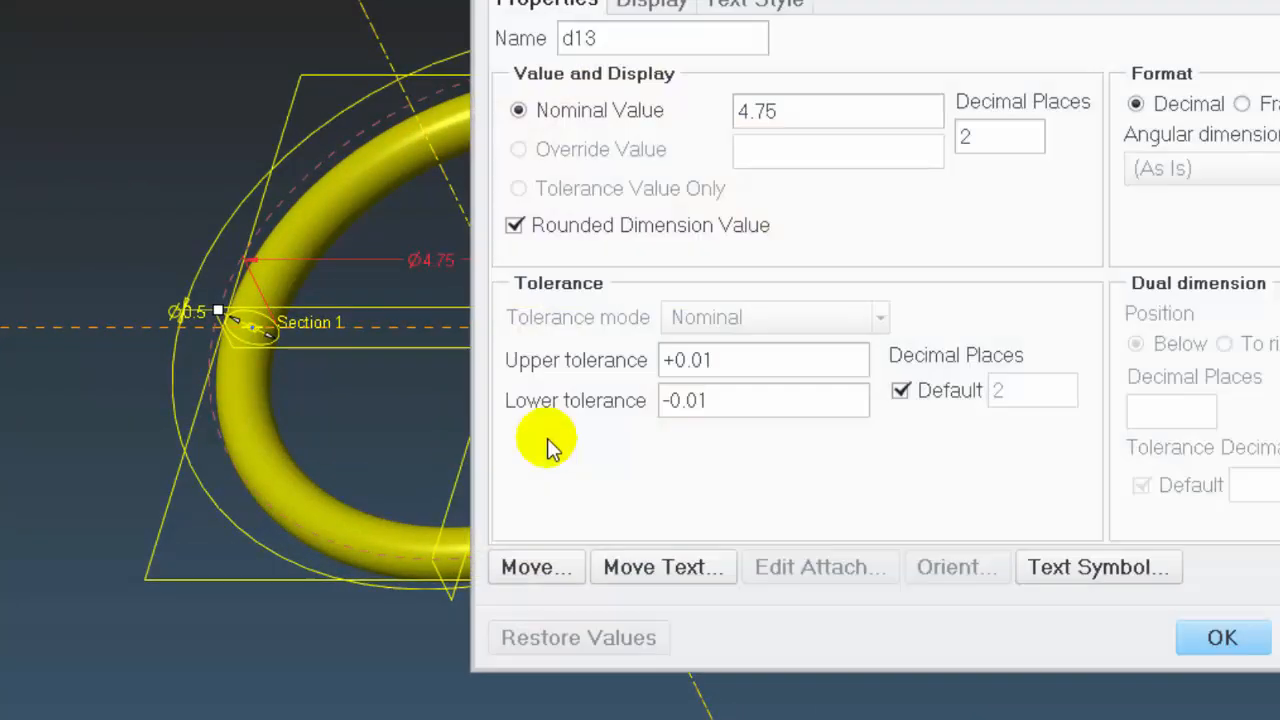
double_click(605, 40)
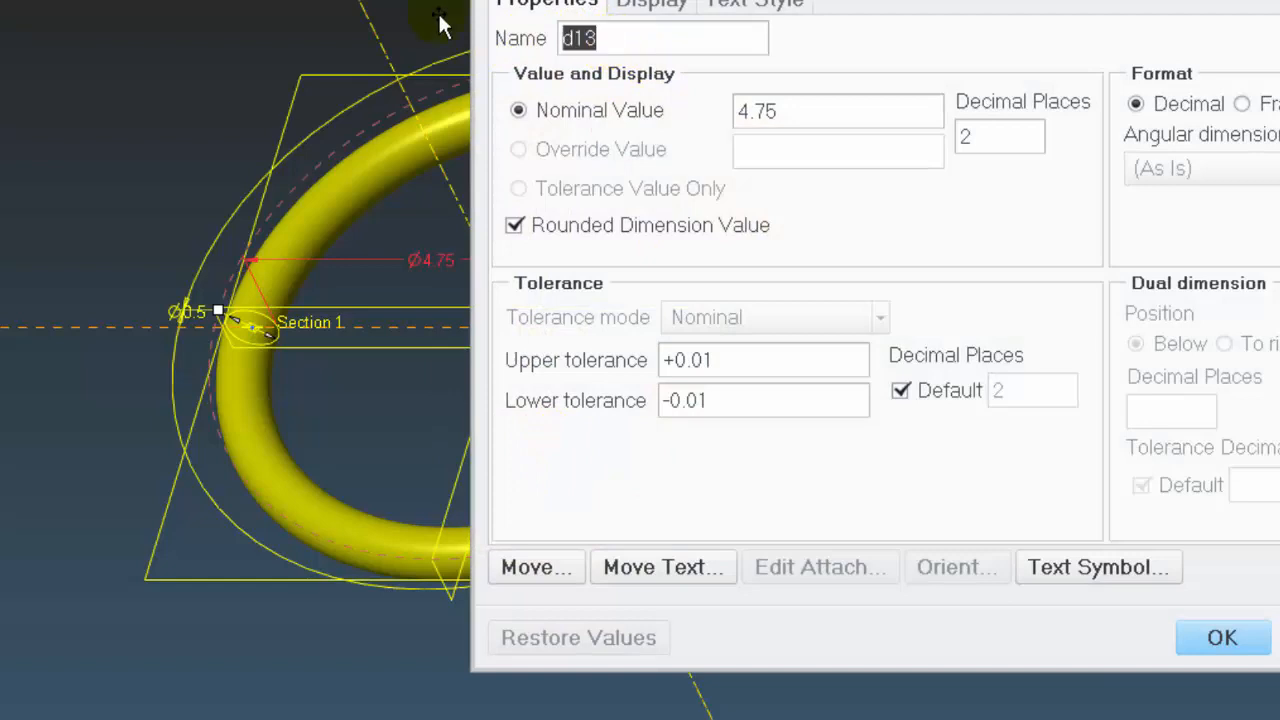
text(id)
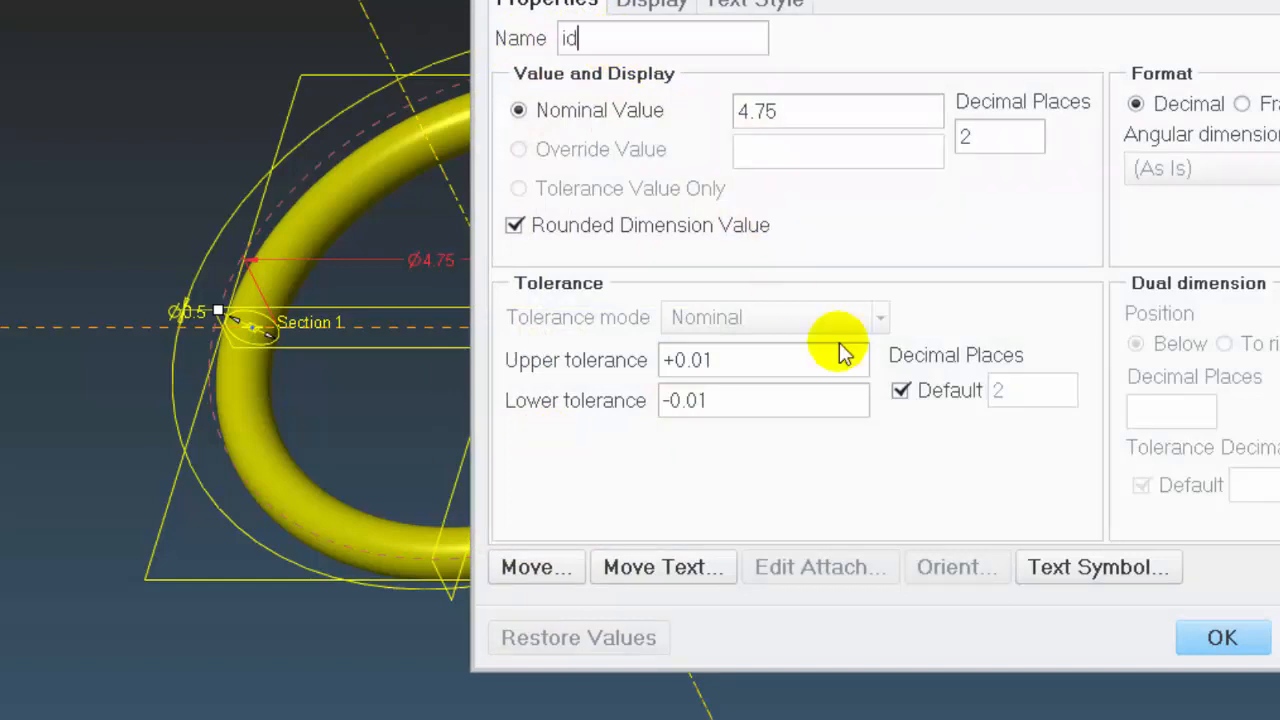
click(1230, 640)
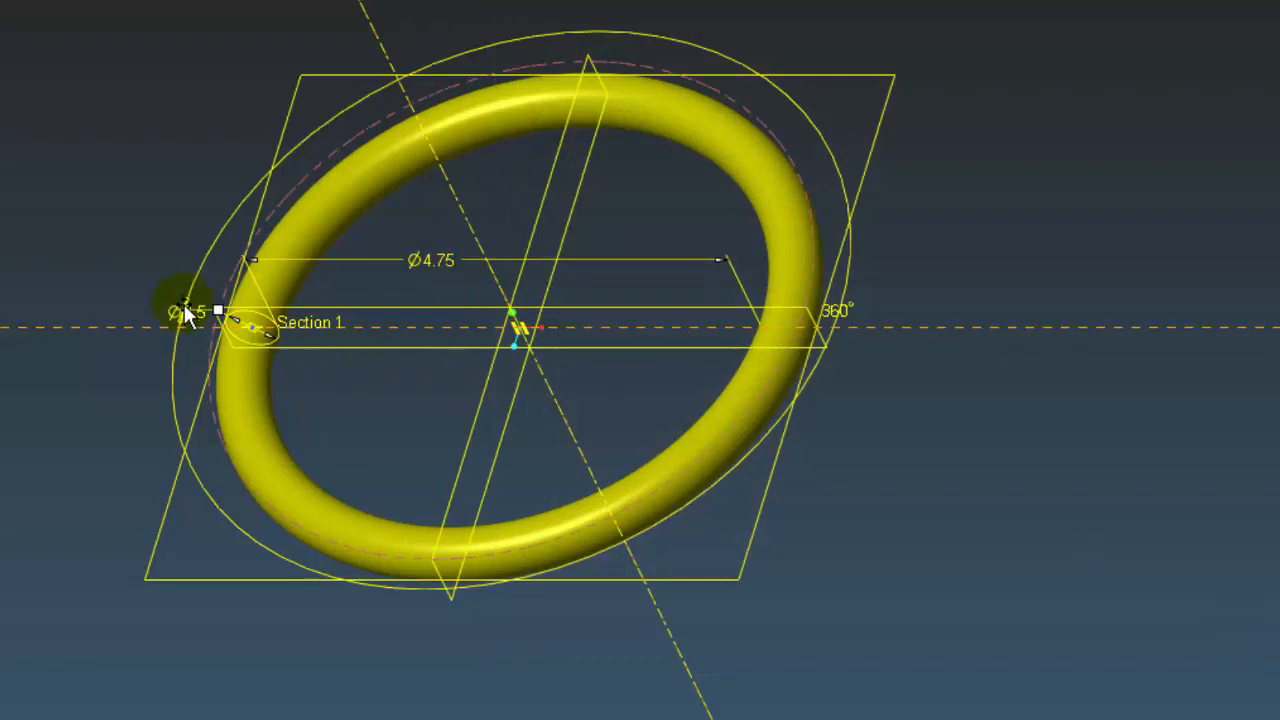
Rename the O-ring's 0.5 cross-section diameter dimension to cs
click(198, 309)
right_click(124, 189)
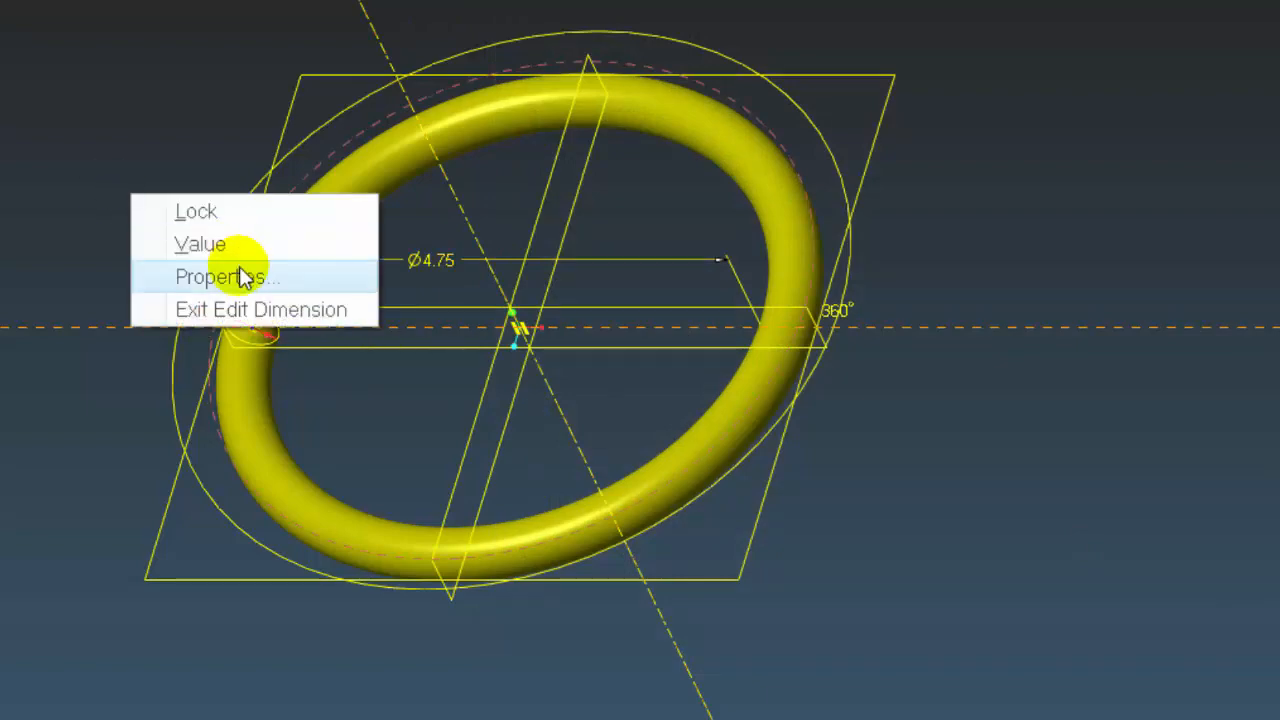
click(240, 266)
drag(607, 43, 502, 24)
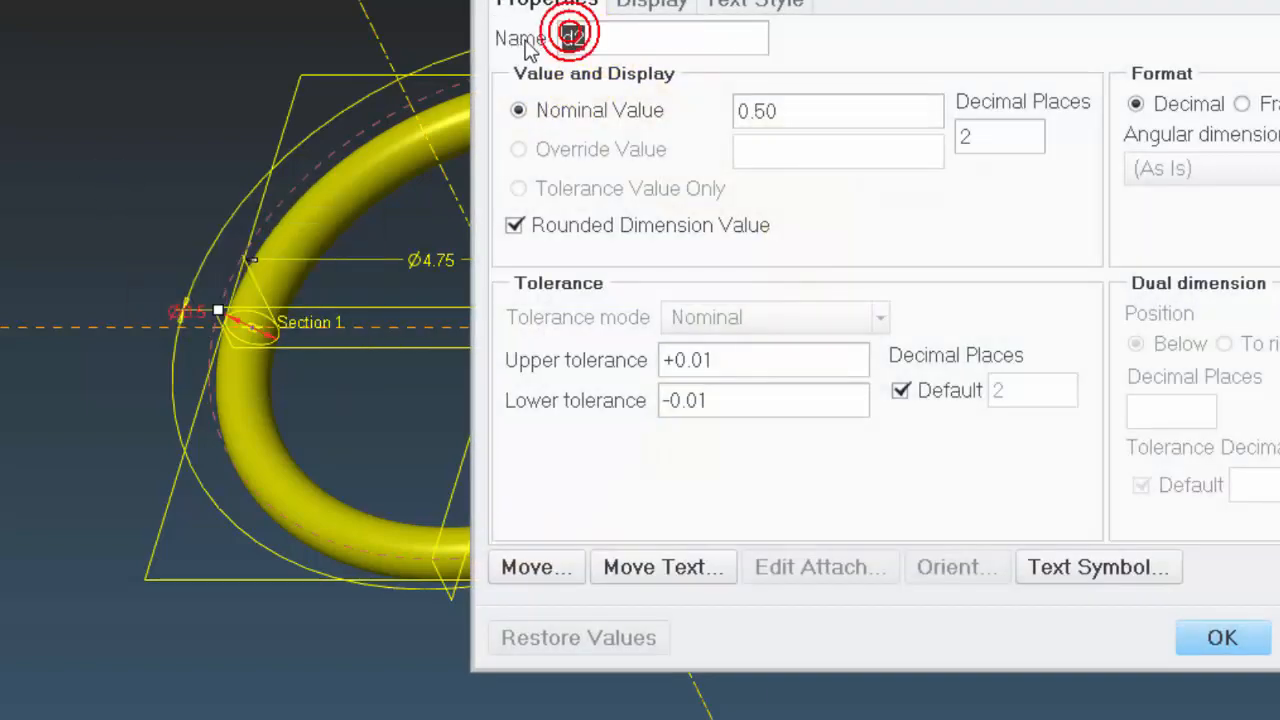
text(cs)
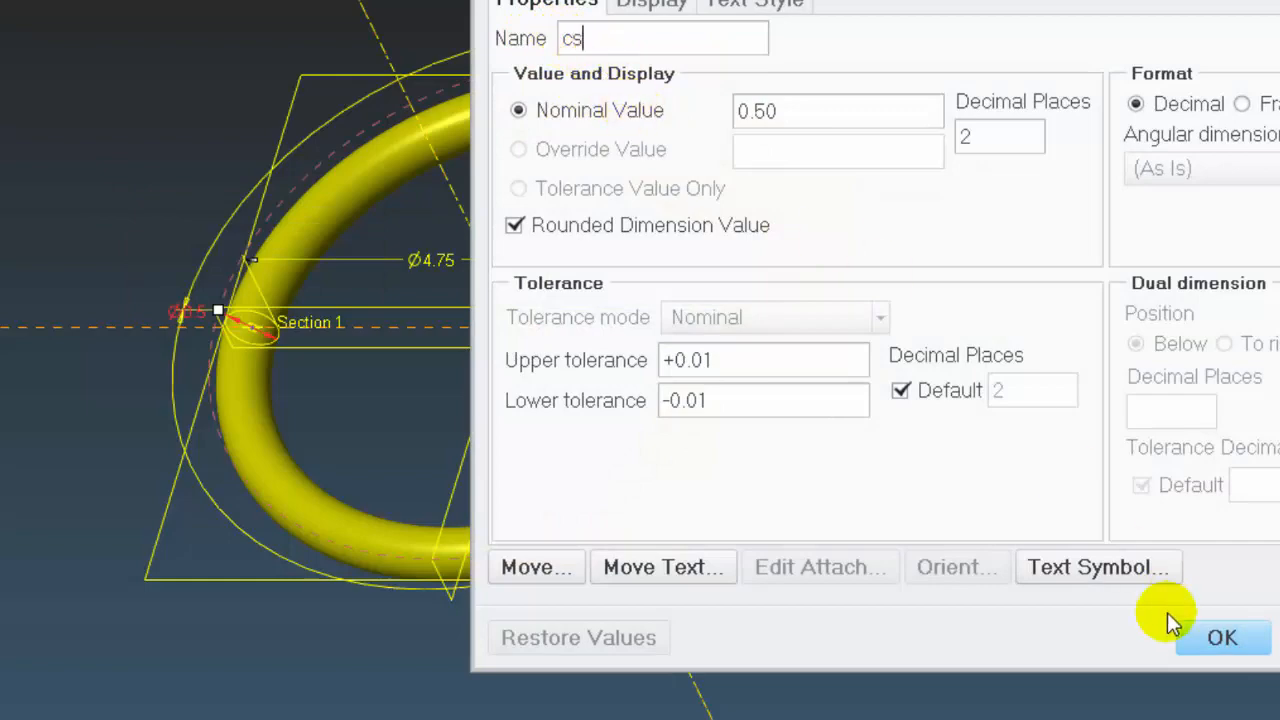
click(1224, 638)
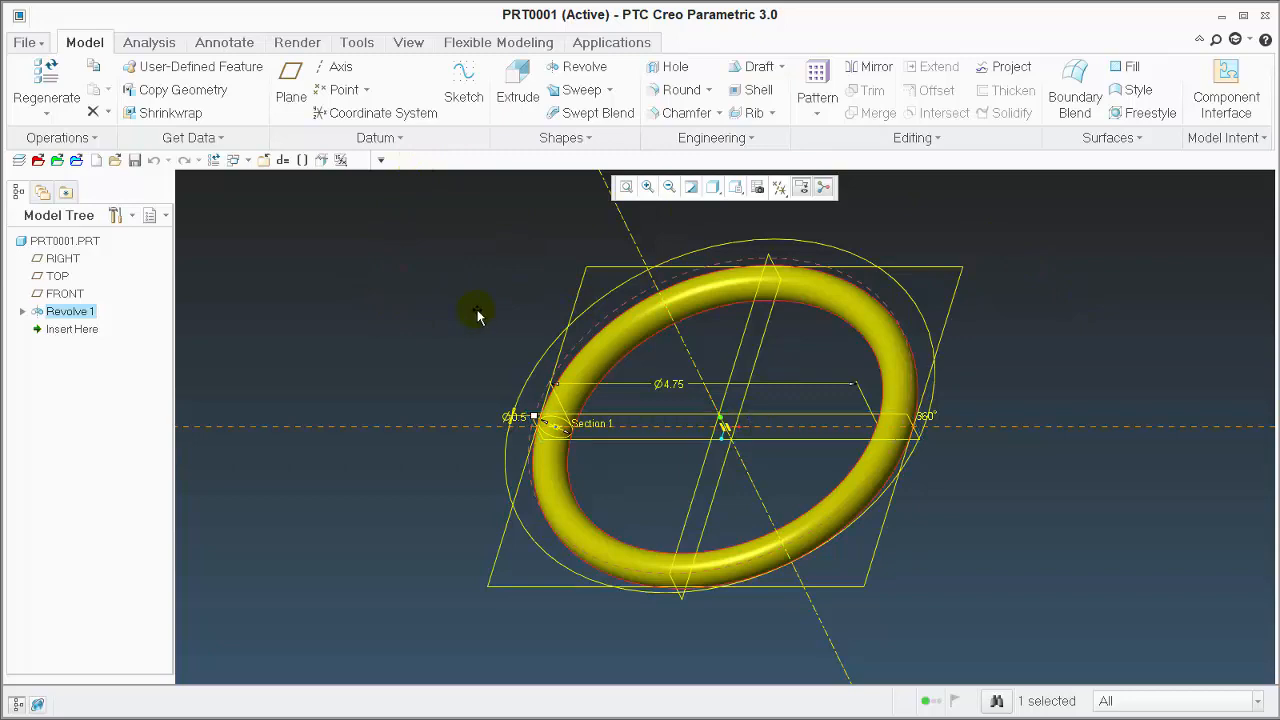
Replace the fixed number assigned to REAL in the relations with the id dimension, and verify the relations
click(283, 160)
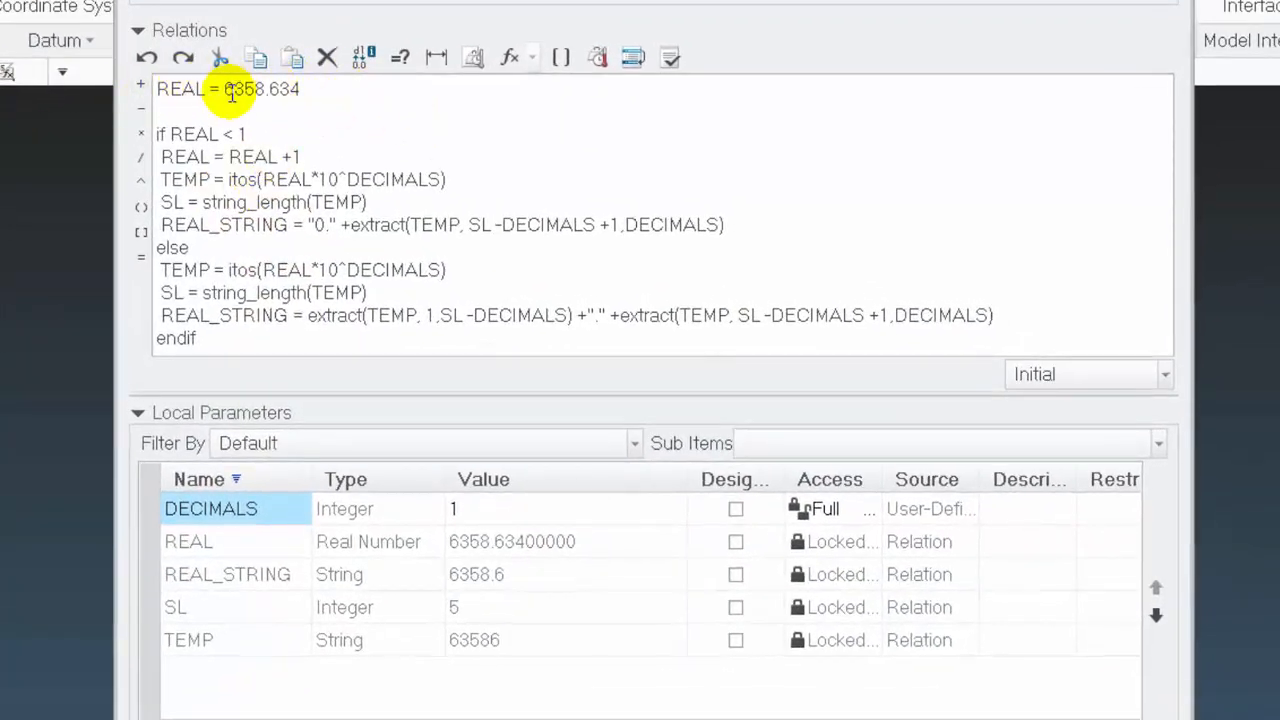
drag(223, 88, 309, 86)
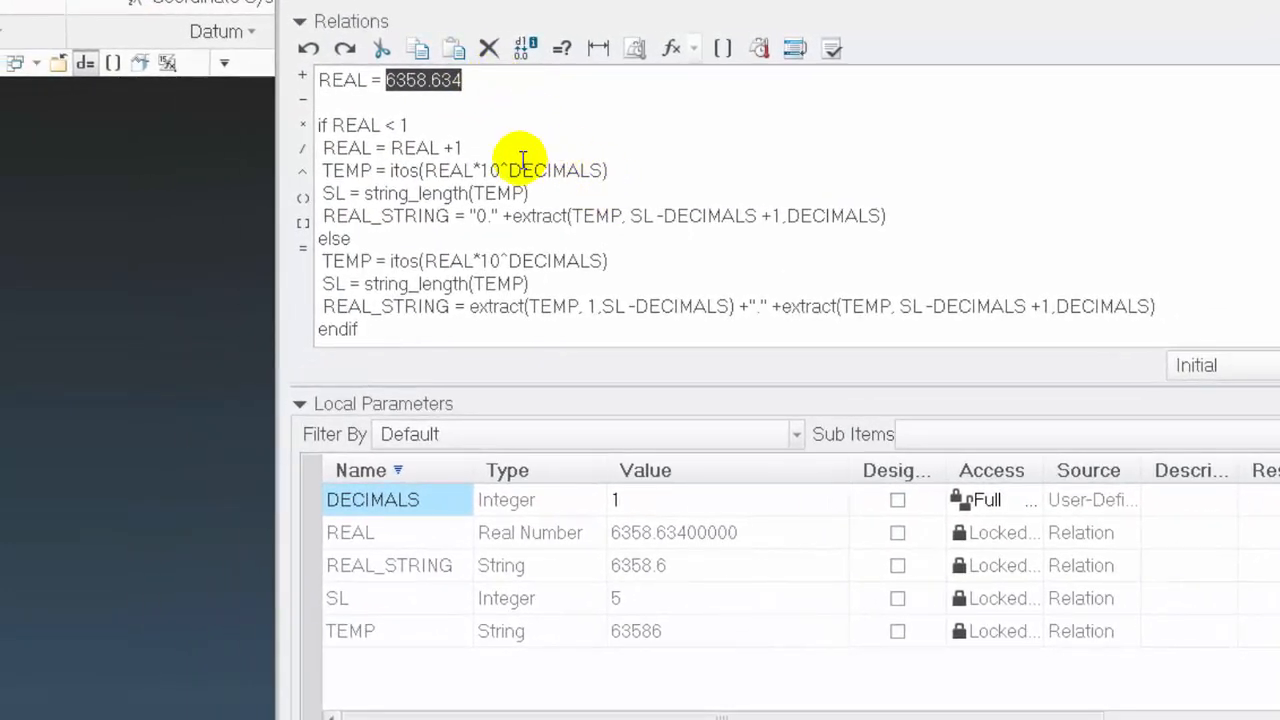
scroll(92, 366, up, 4)
scroll(195, 346, down, 3)
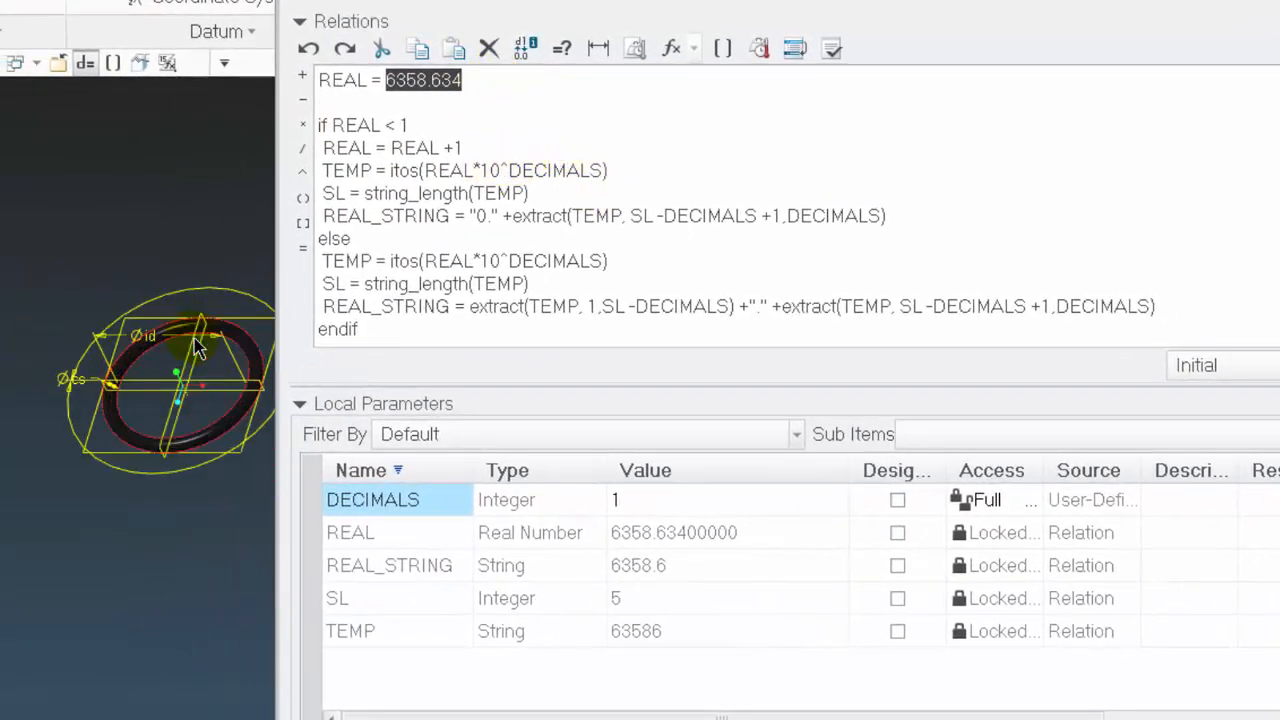
scroll(197, 347, down, 2)
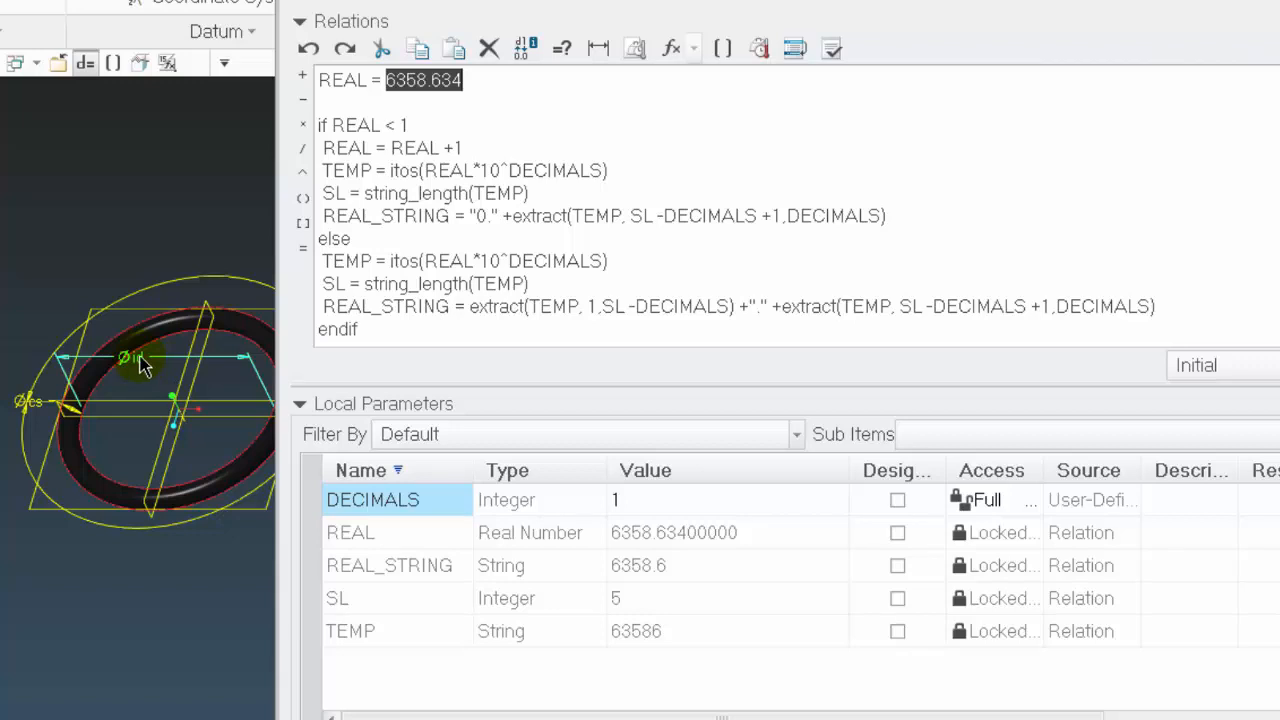
click(141, 358)
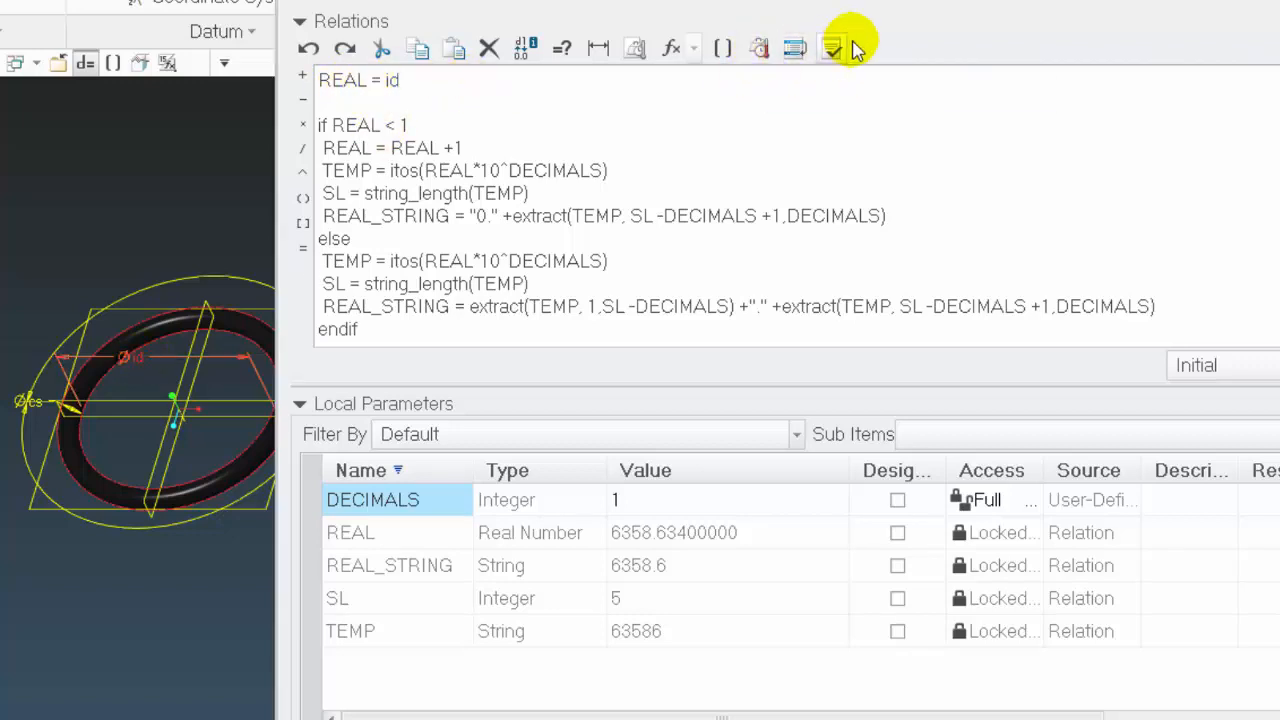
click(834, 49)
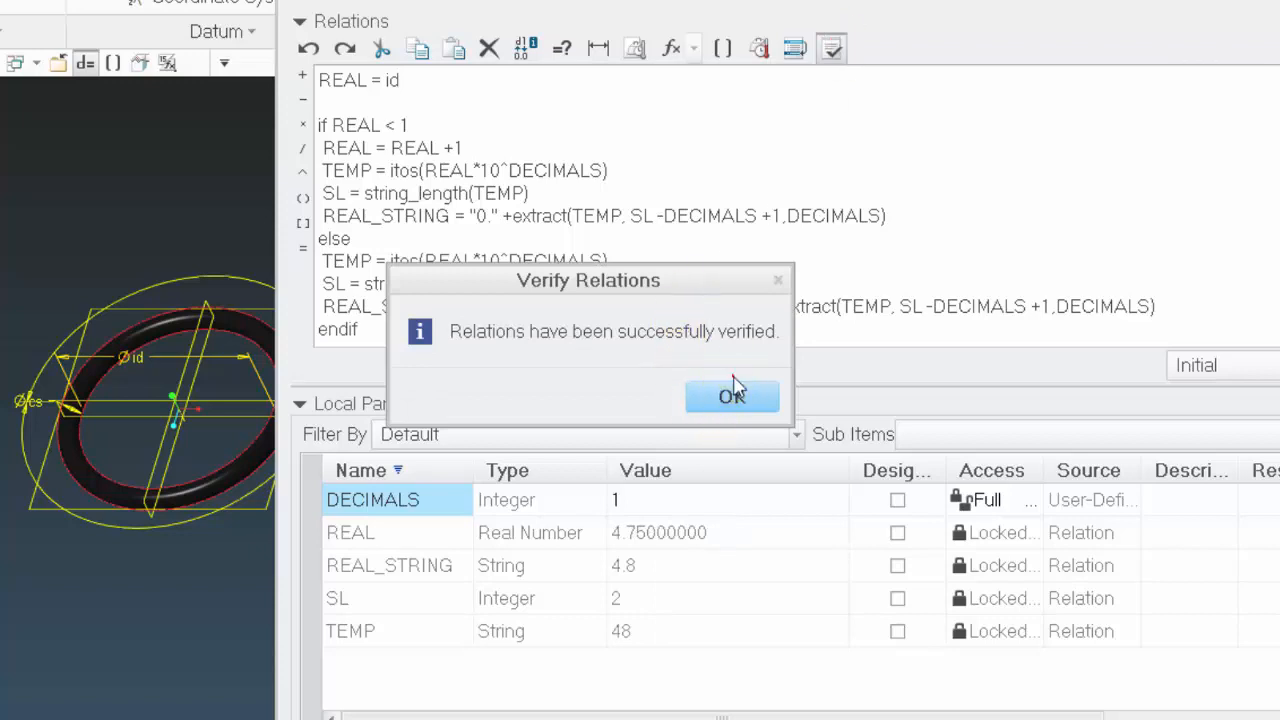
click(735, 395)
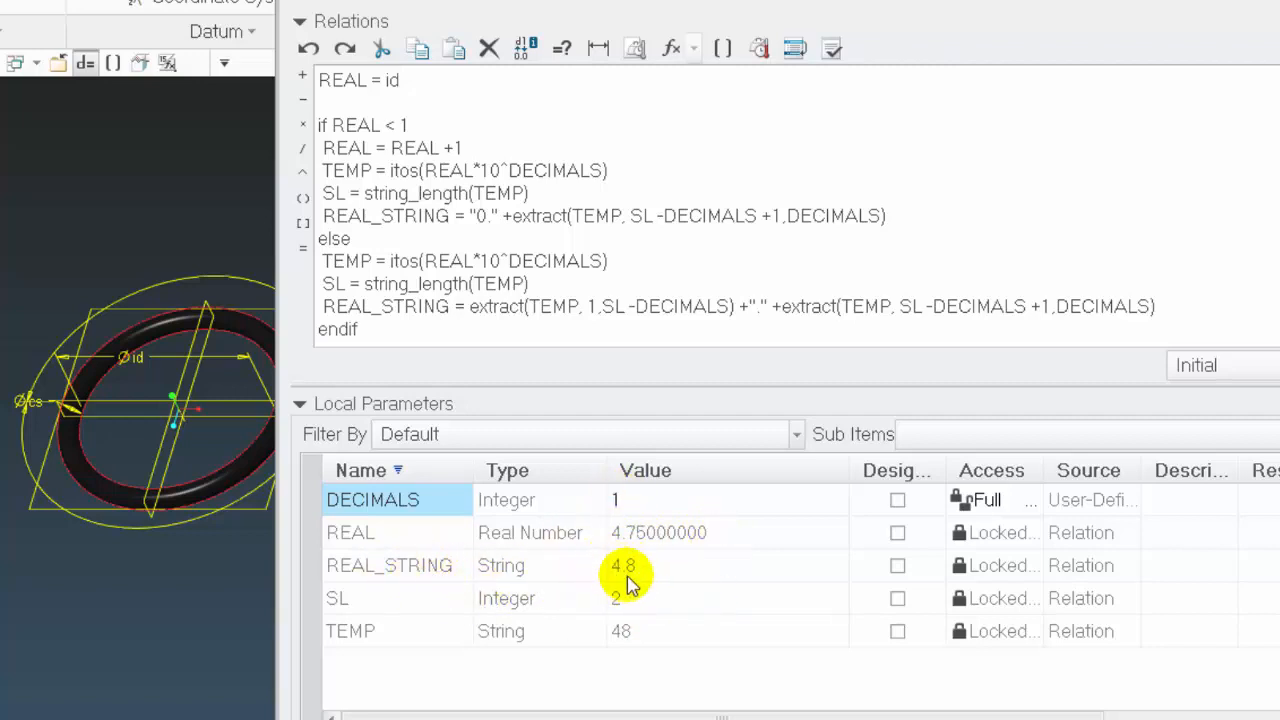
Set the DECIMALS parameter to 2 and verify the relations
click(643, 500)
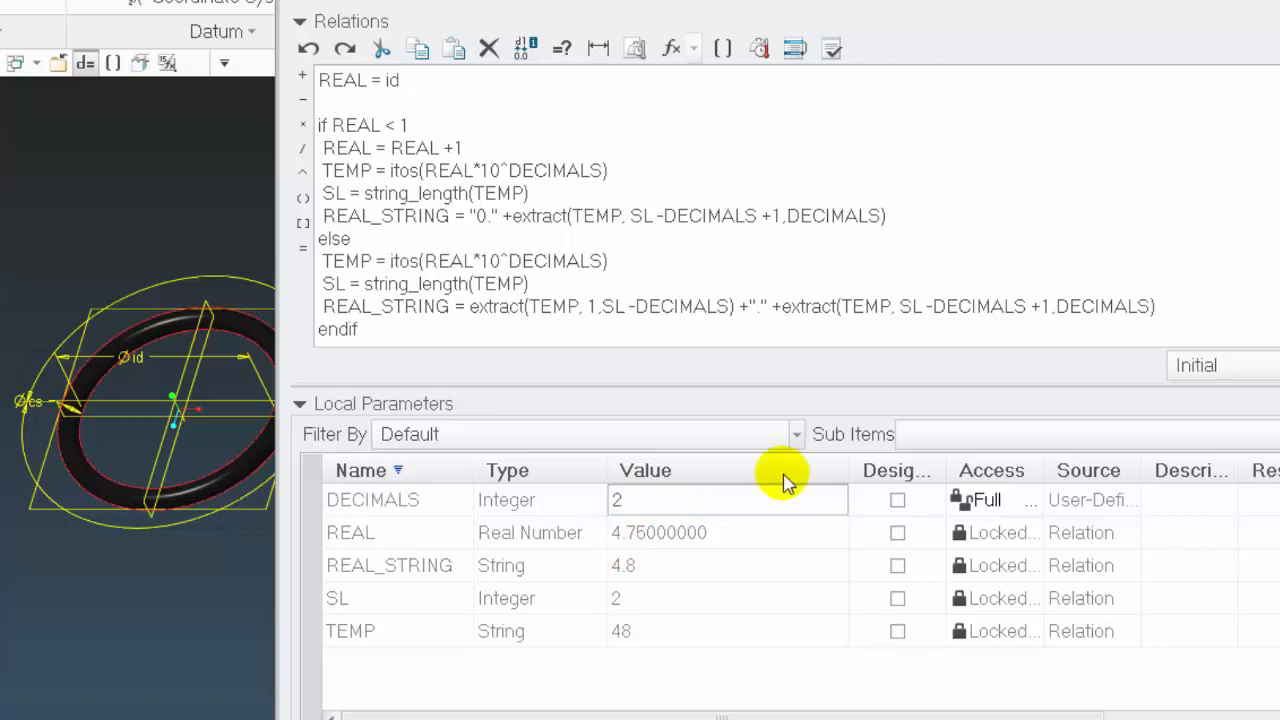
click(831, 48)
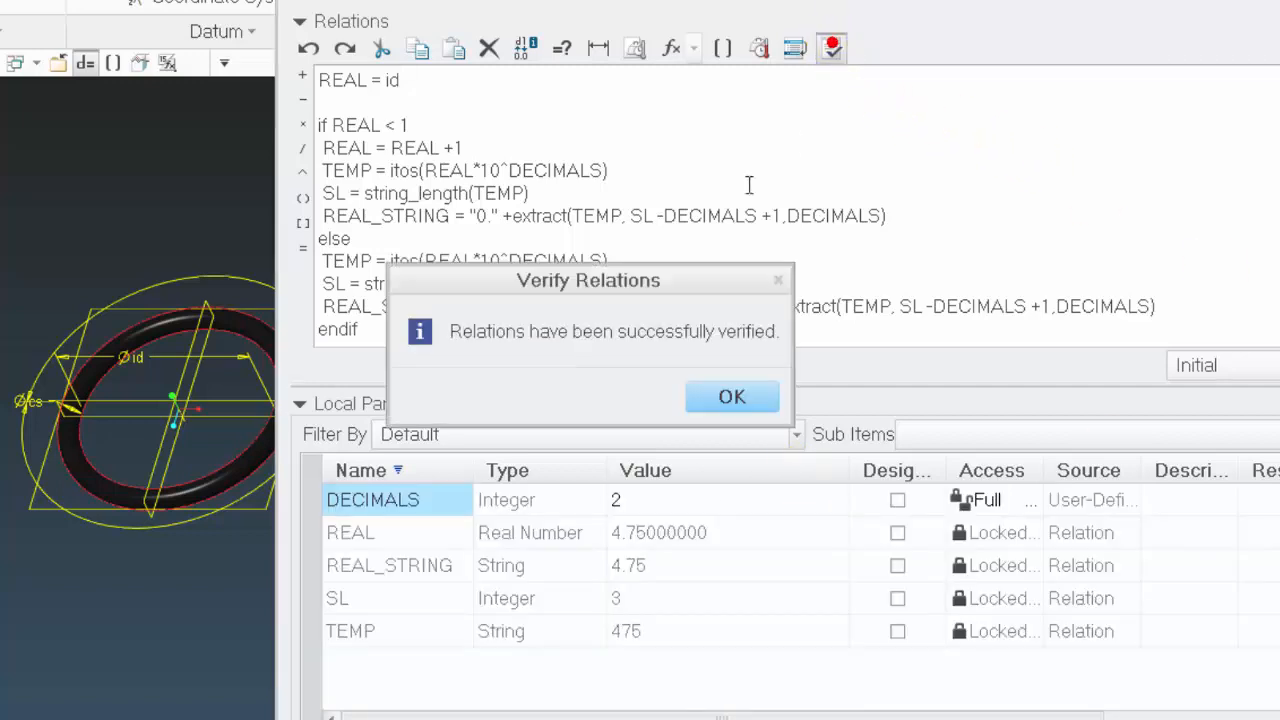
click(729, 397)
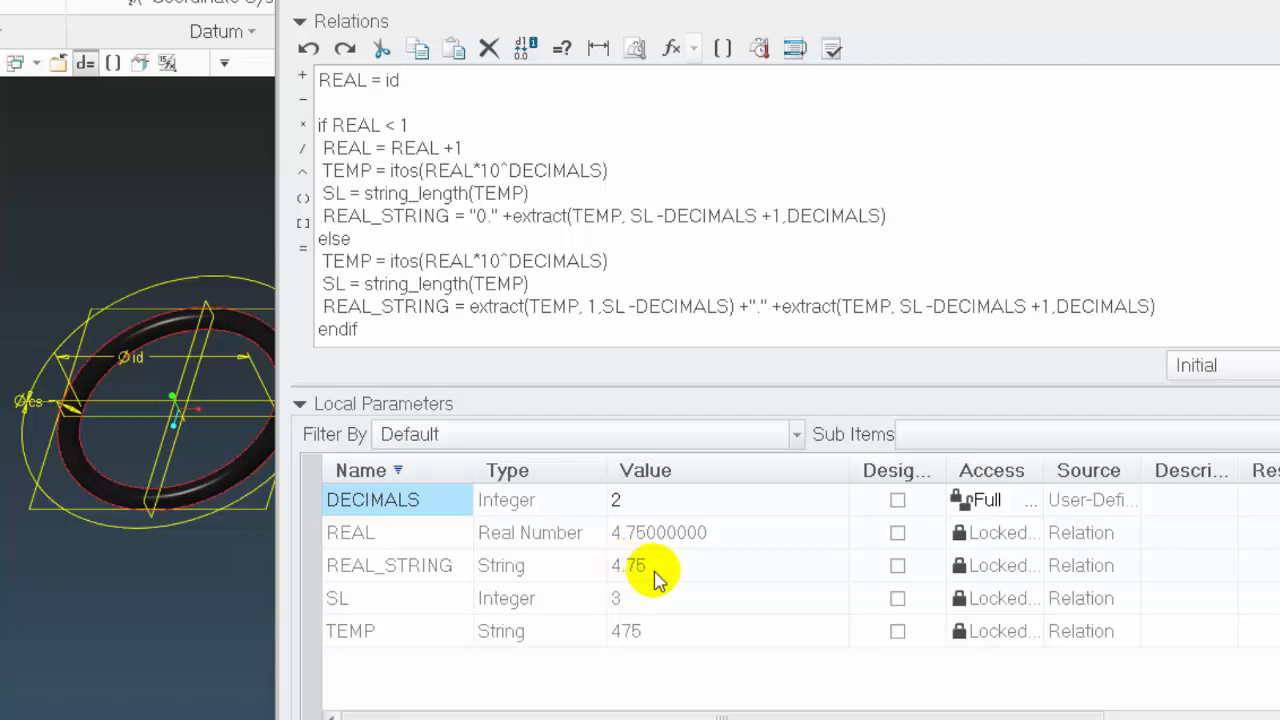
Append +"ID" to both REAL_STRING expressions in the relations and verify them
click(900, 210)
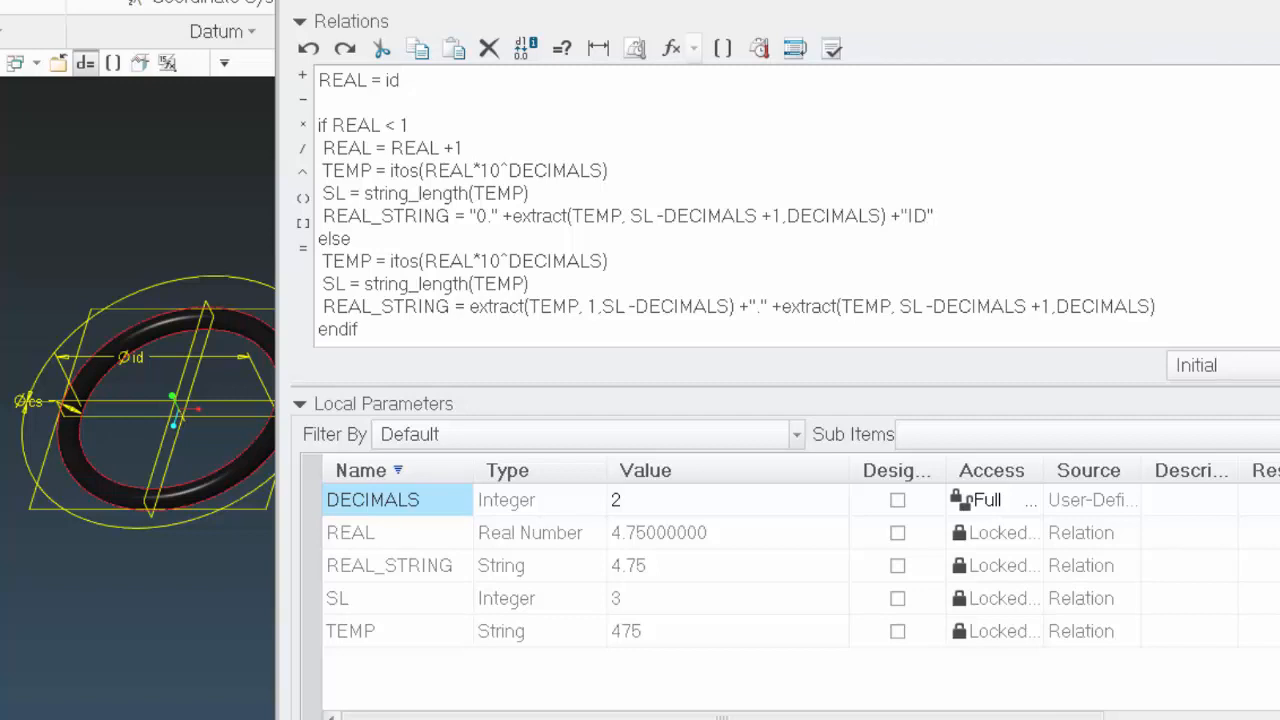
click(1177, 309)
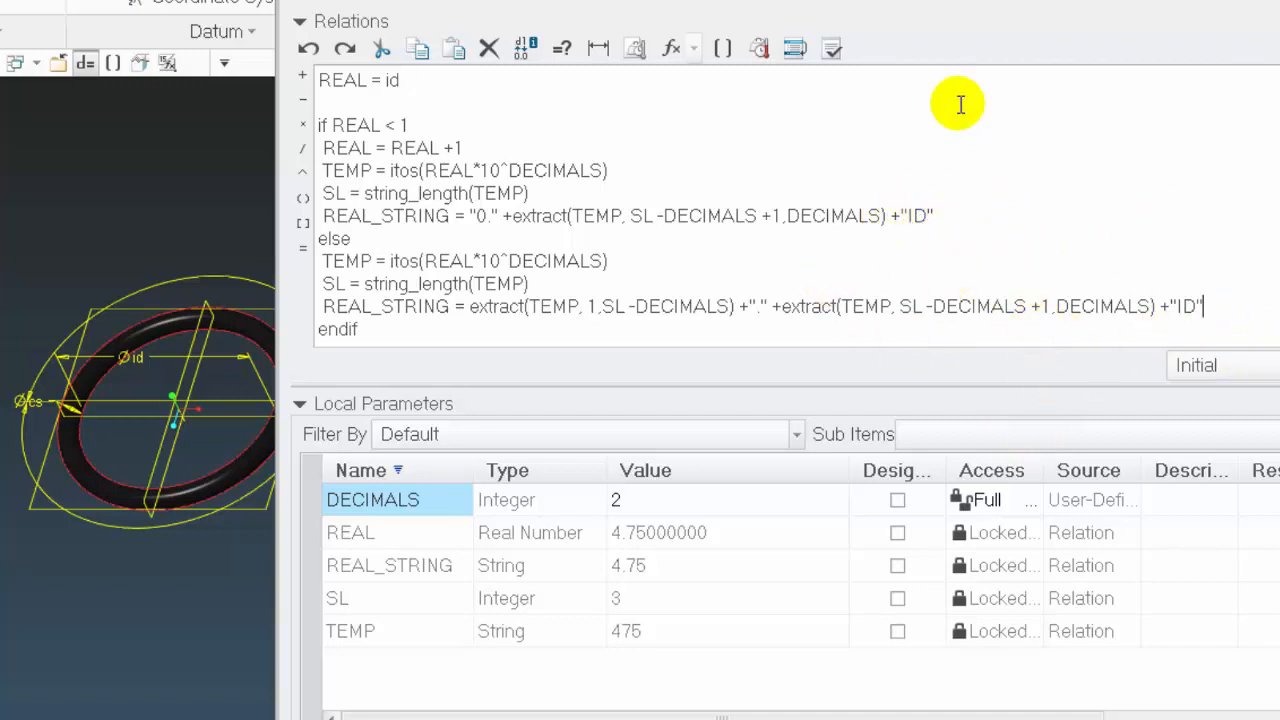
click(843, 52)
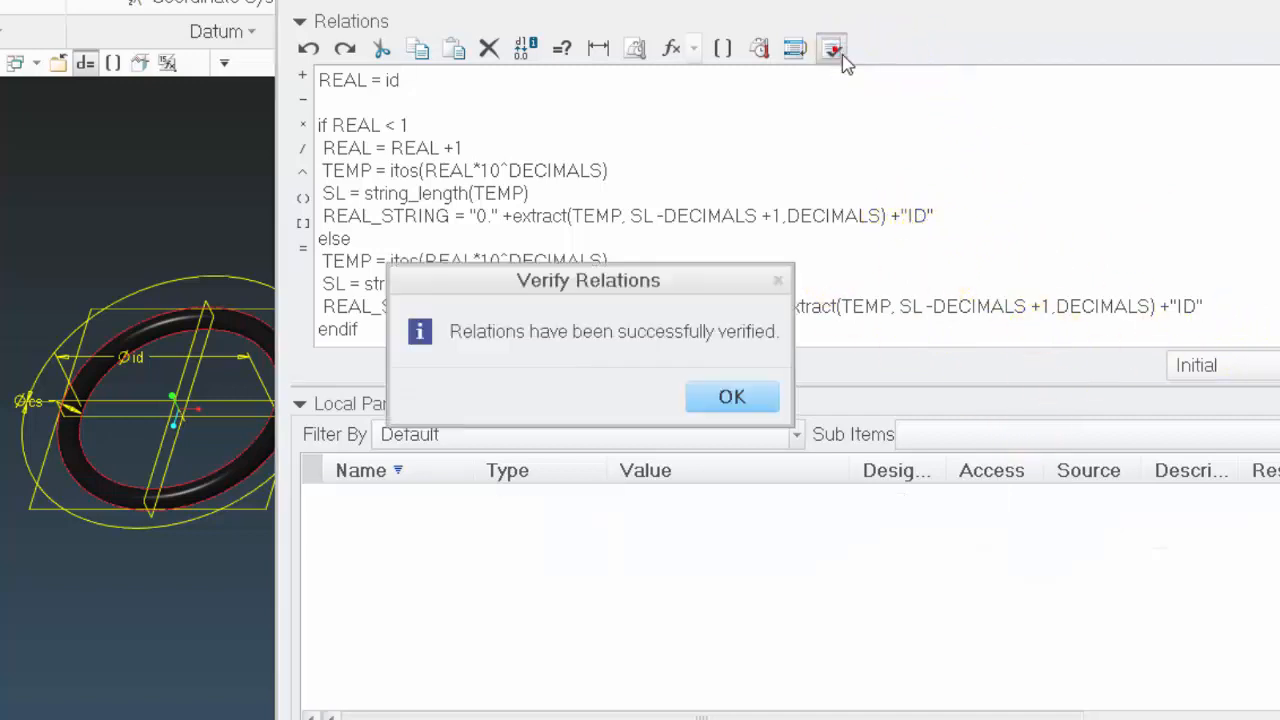
click(757, 398)
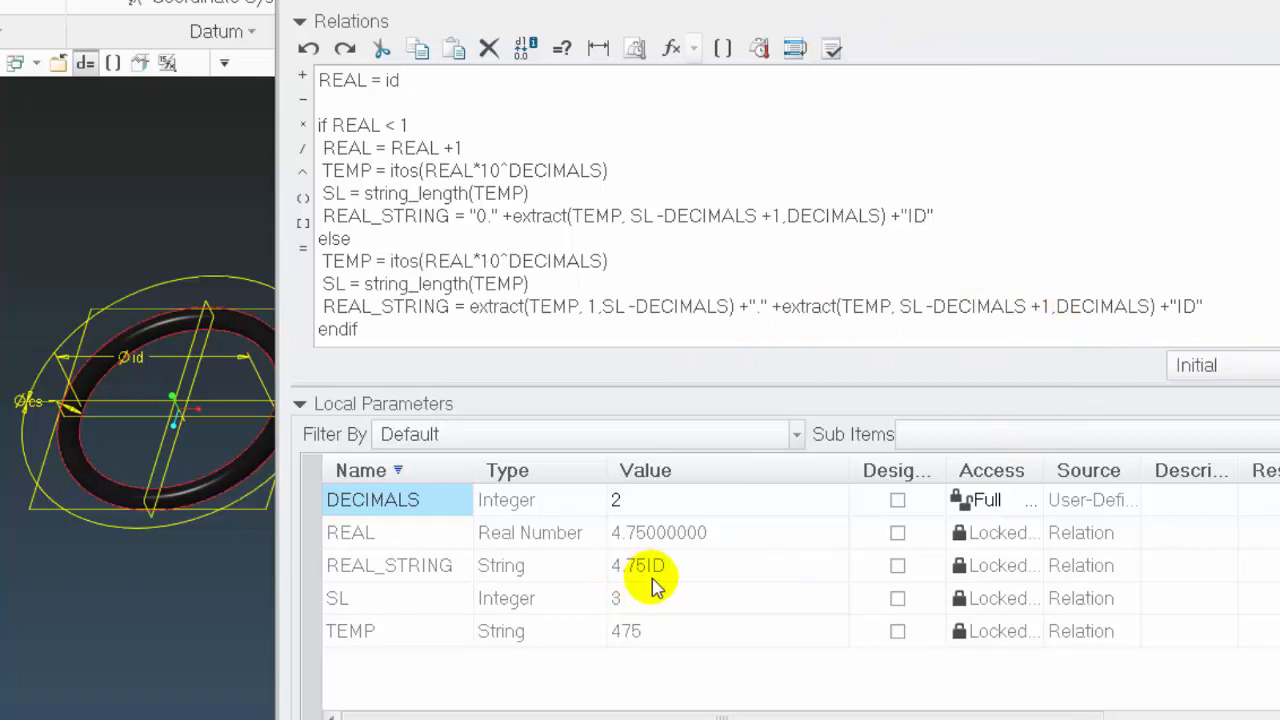
Insert a space before ID in both REAL_STRING suffixes, then verify and accept the relations
click(1176, 307)
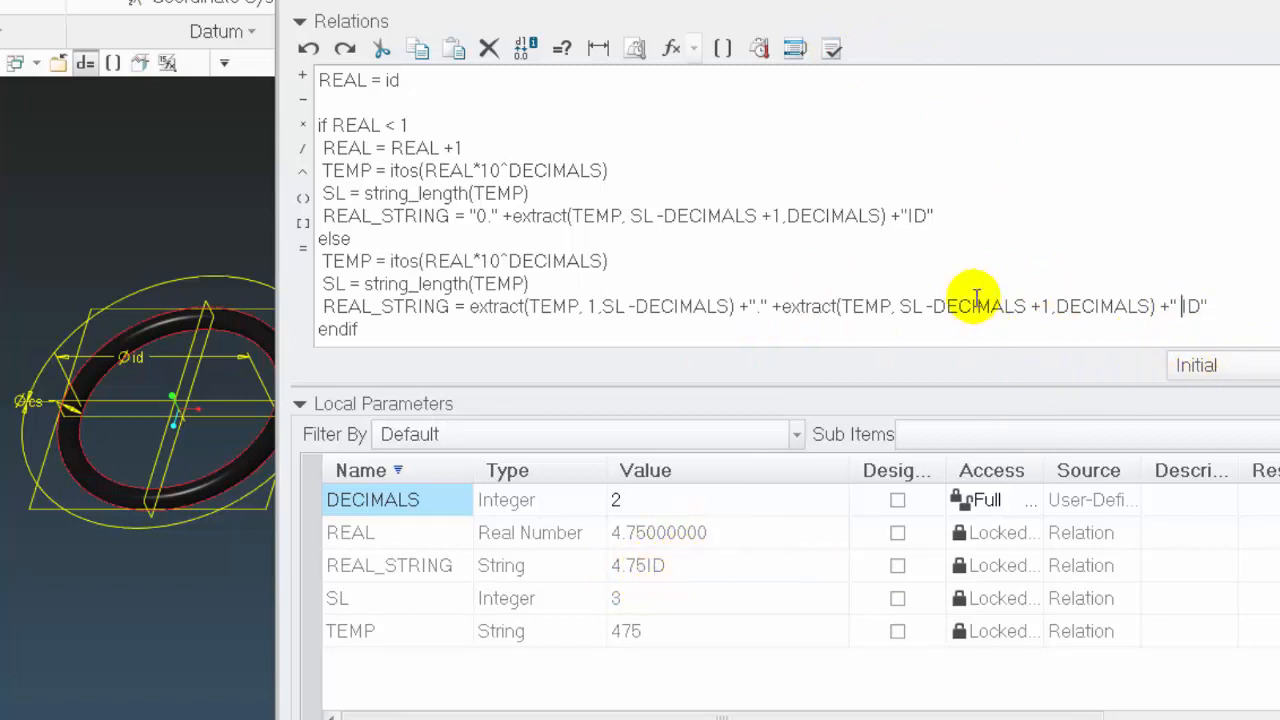
click(910, 215)
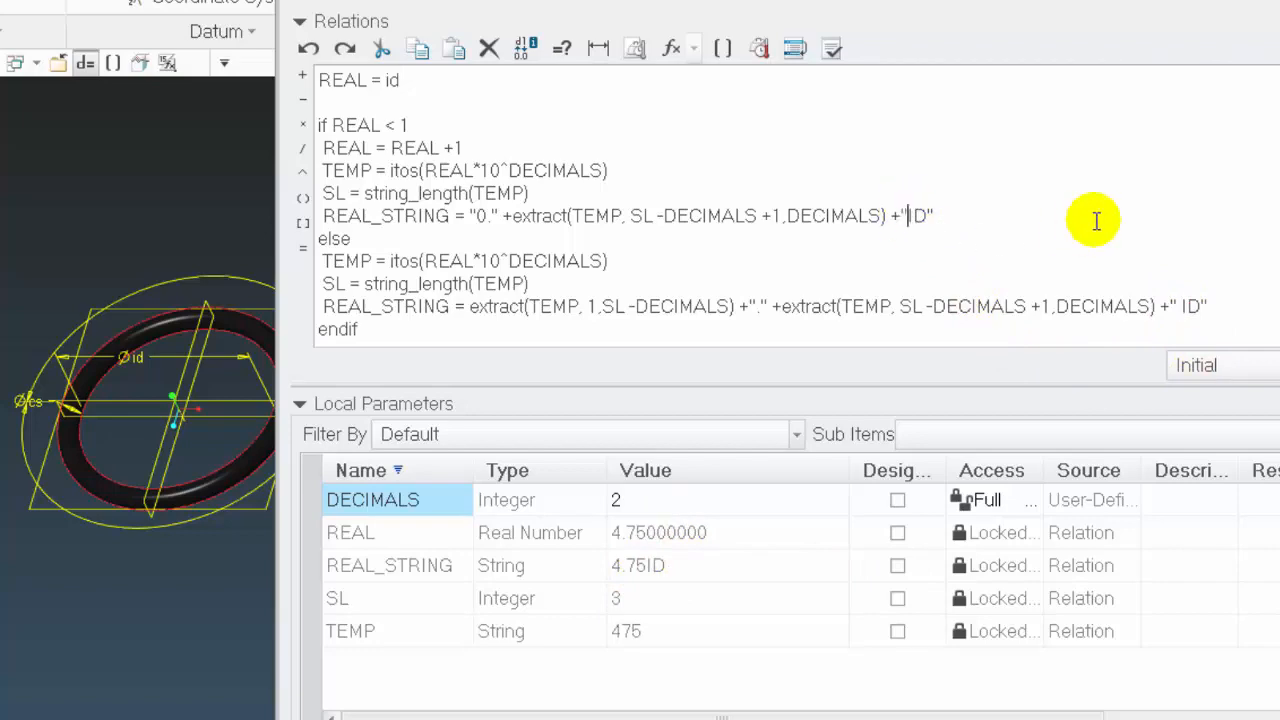
click(831, 49)
click(737, 392)
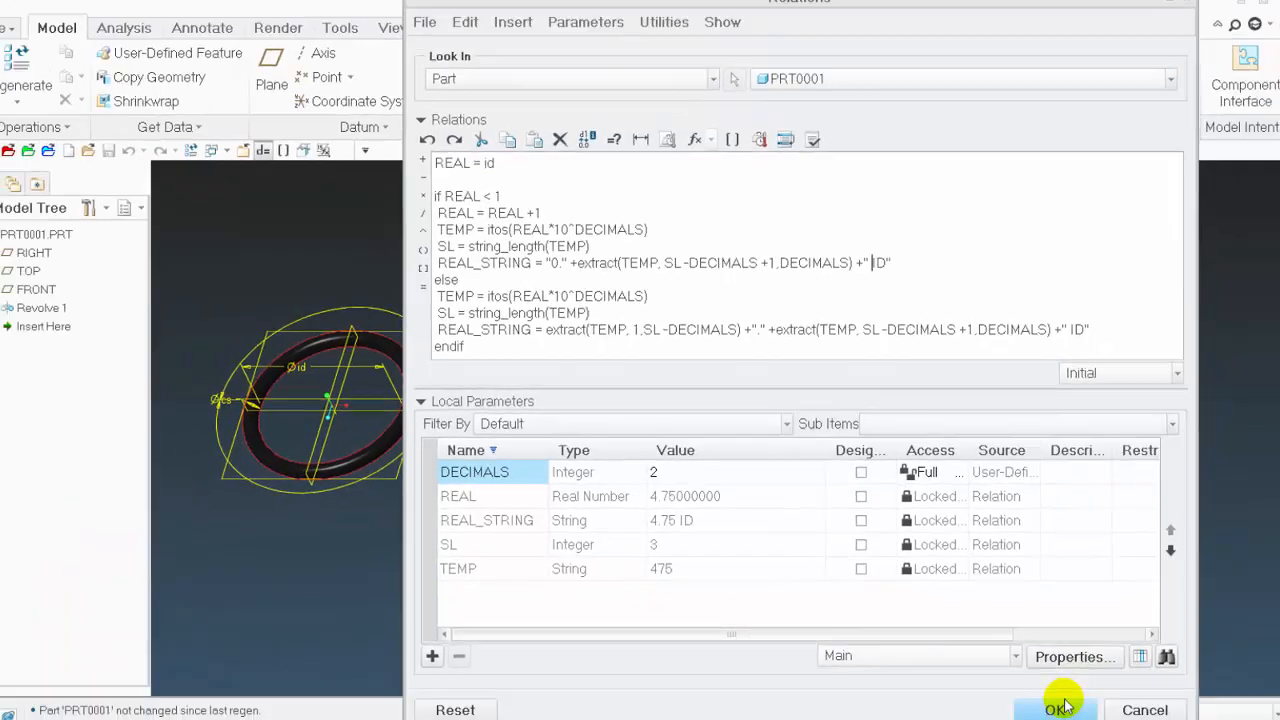
click(1058, 698)
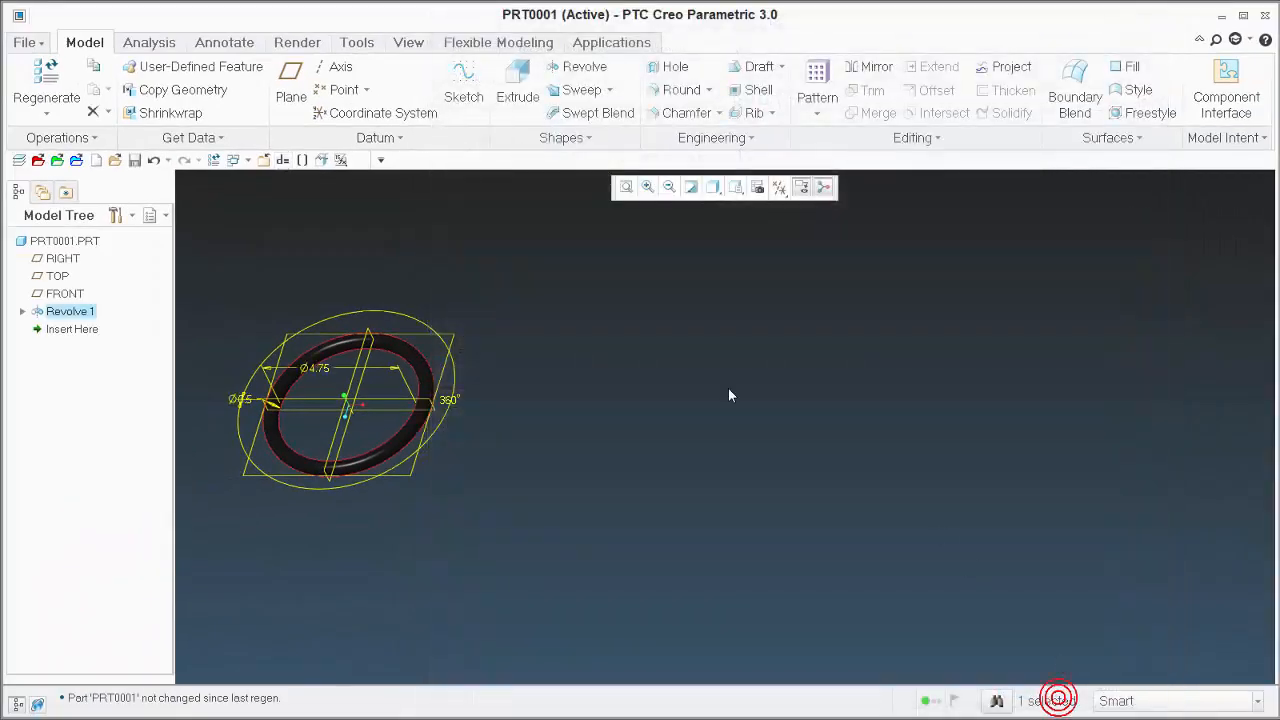
click(731, 397)
Start a sketch on the TOP datum plane with RIGHT as orientation reference, and orient the view parallel to the screen
scroll(237, 405, down, 3)
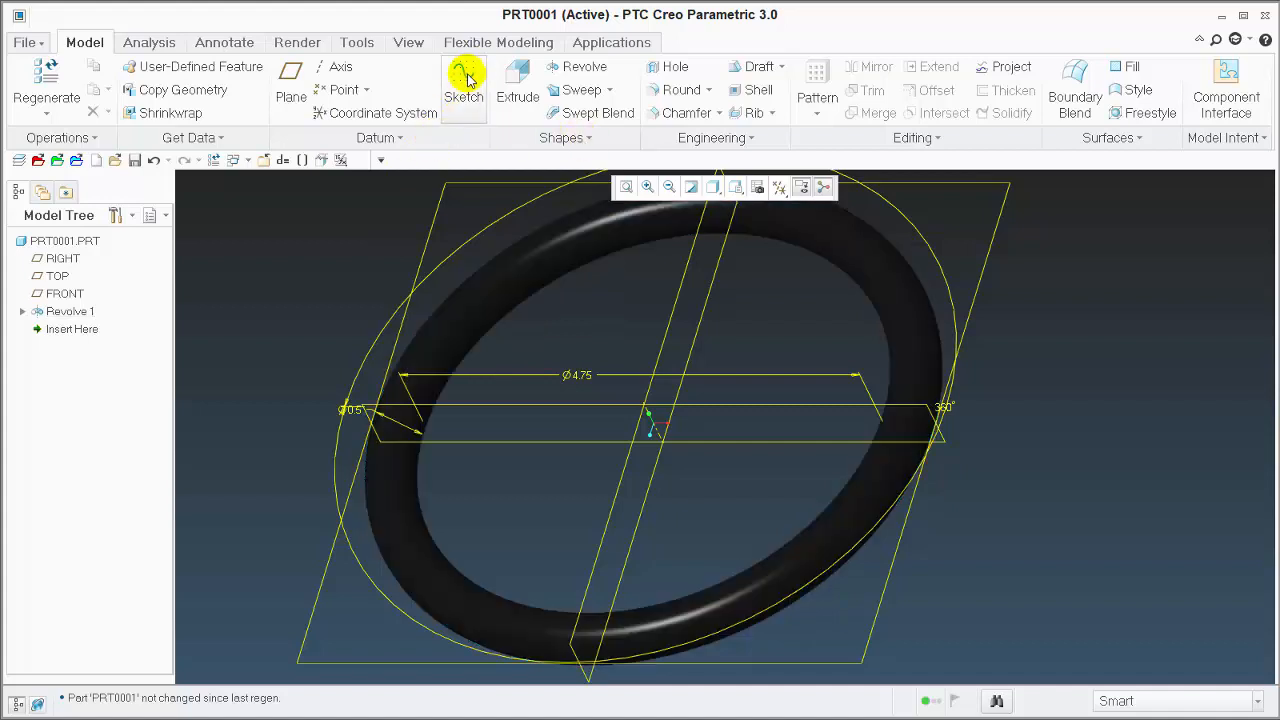
click(466, 77)
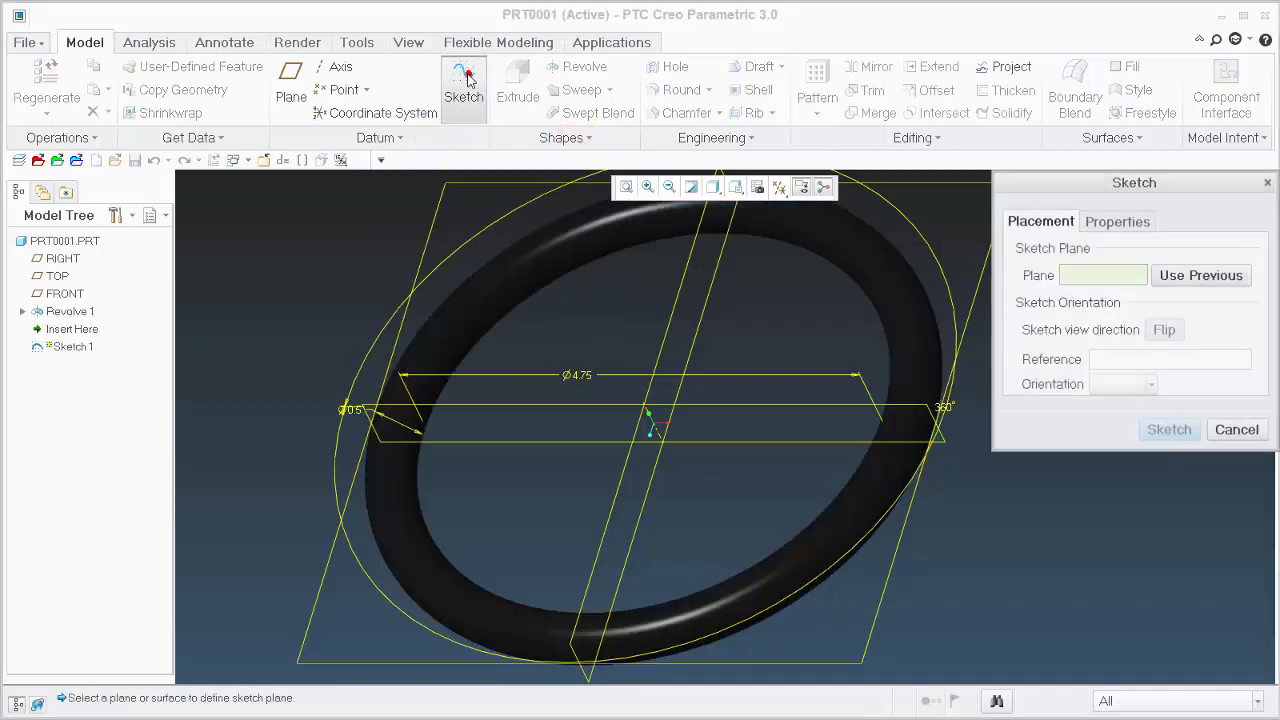
click(447, 190)
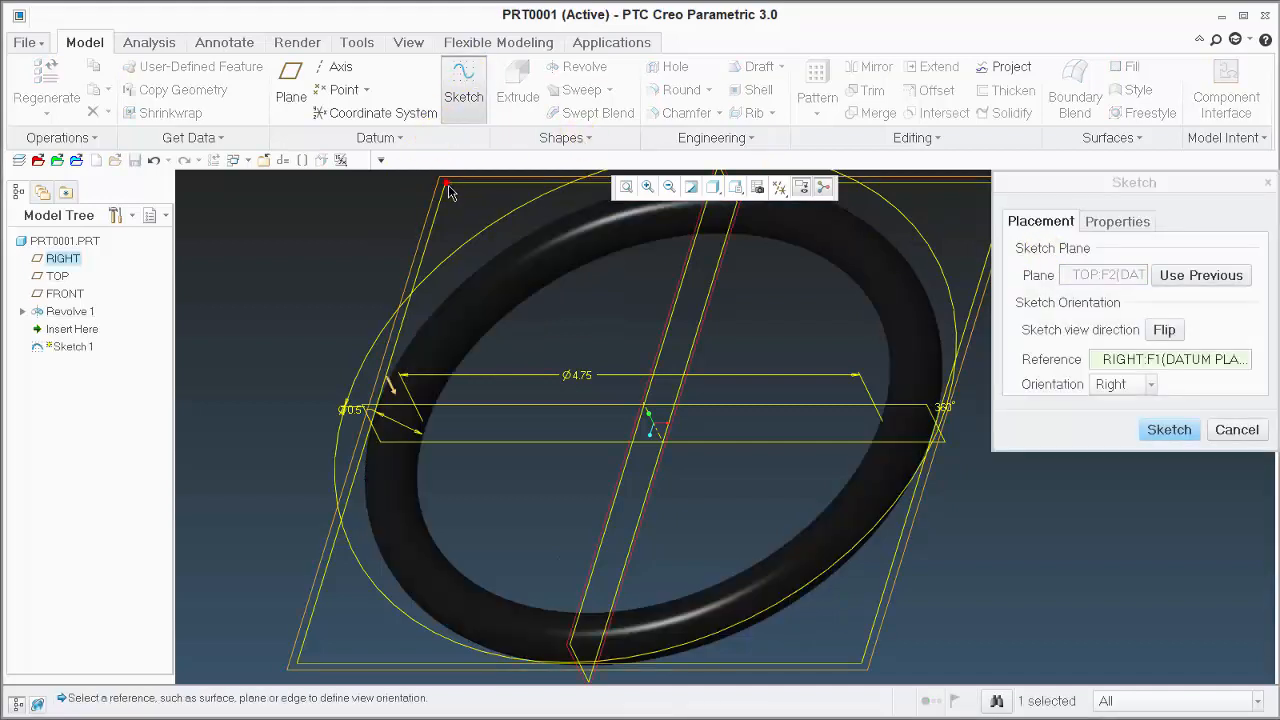
click(1170, 430)
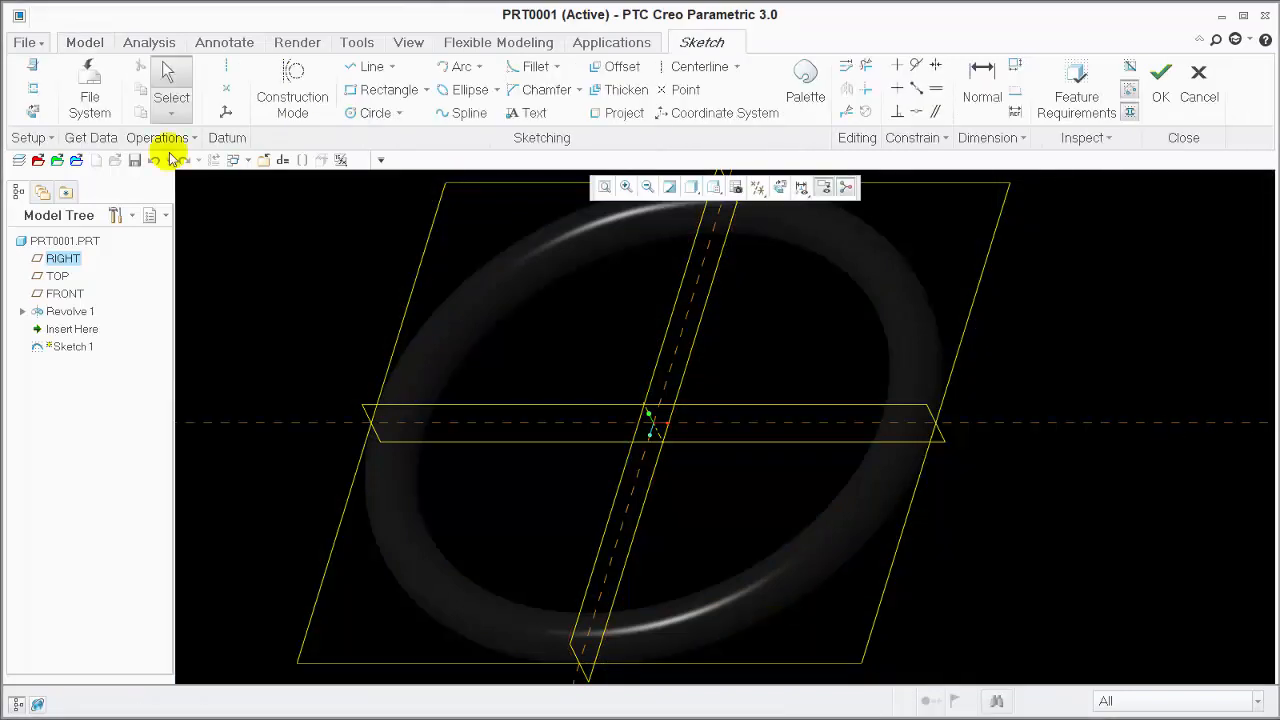
click(33, 111)
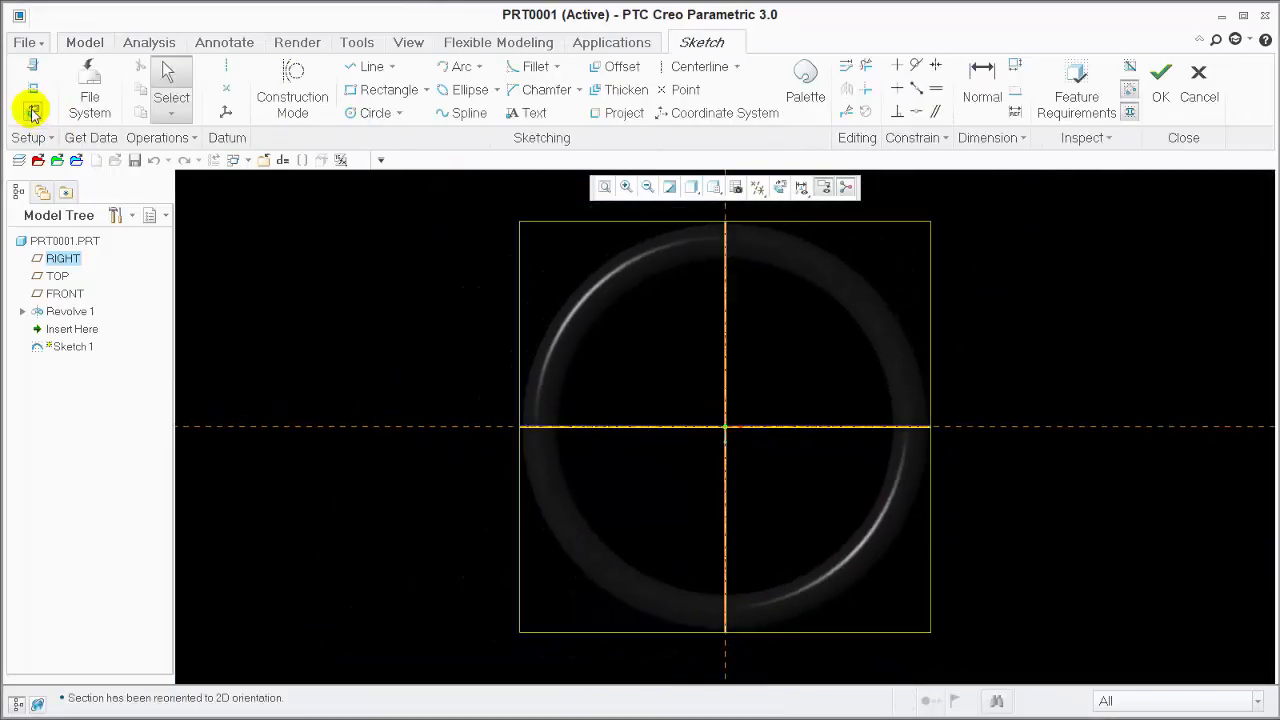
Place a sketch text starting at the O-ring's center and link its content to the REAL_STRING parameter
click(529, 116)
click(726, 428)
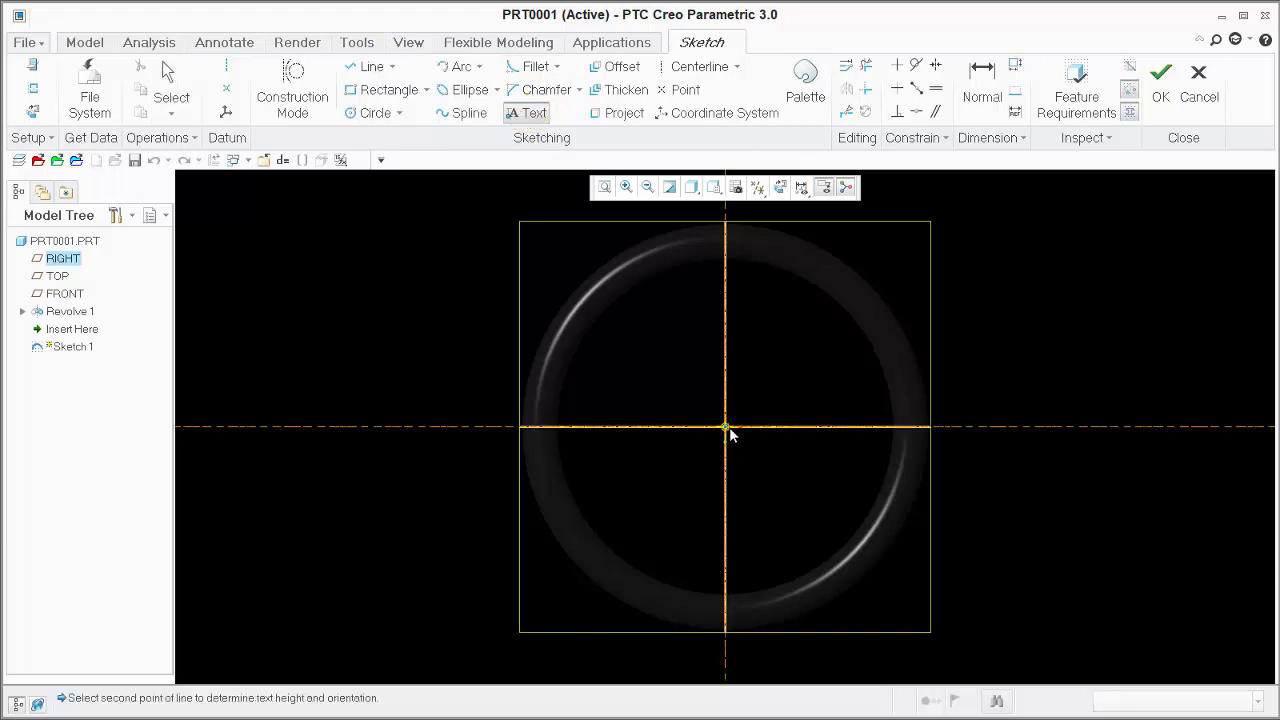
click(730, 393)
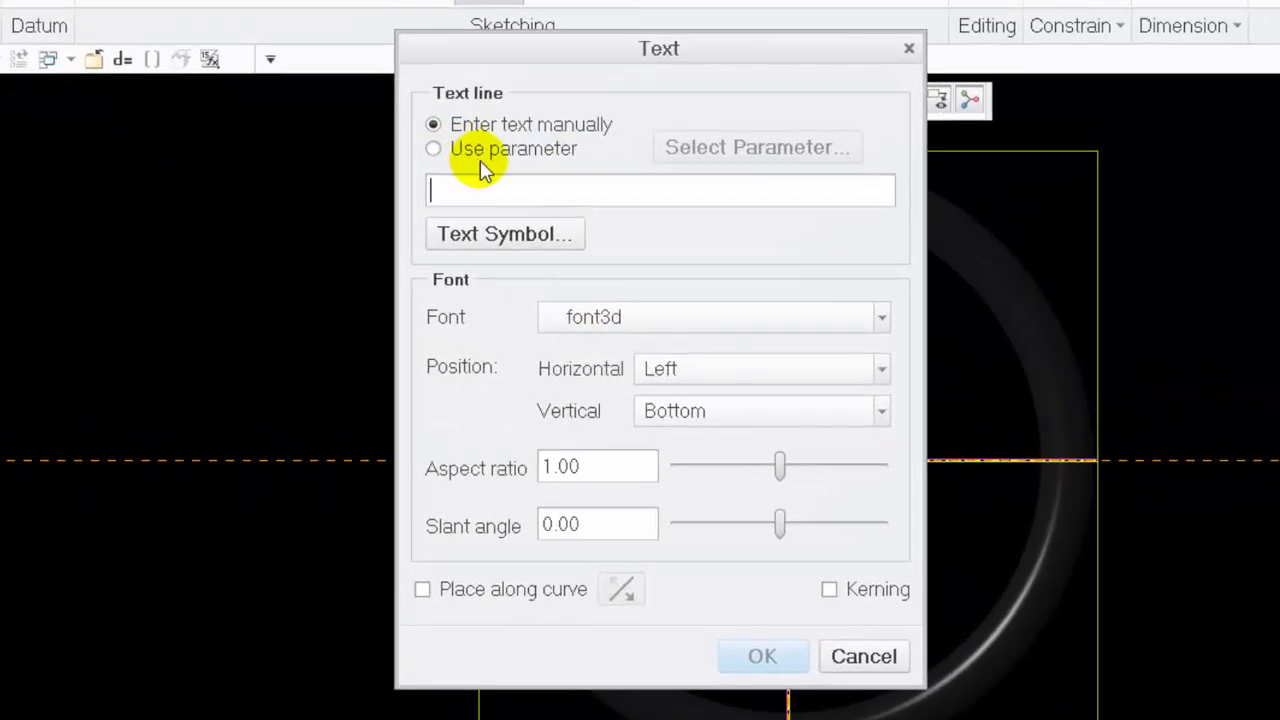
click(465, 158)
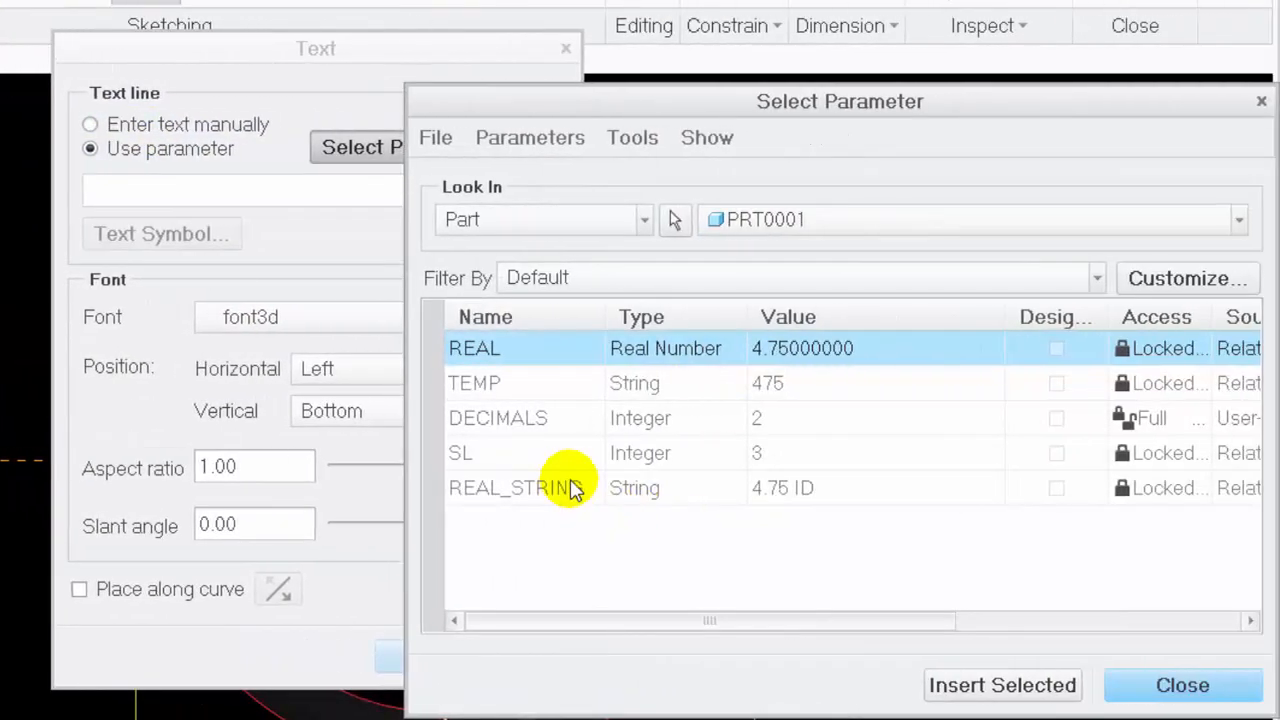
click(575, 488)
click(1003, 685)
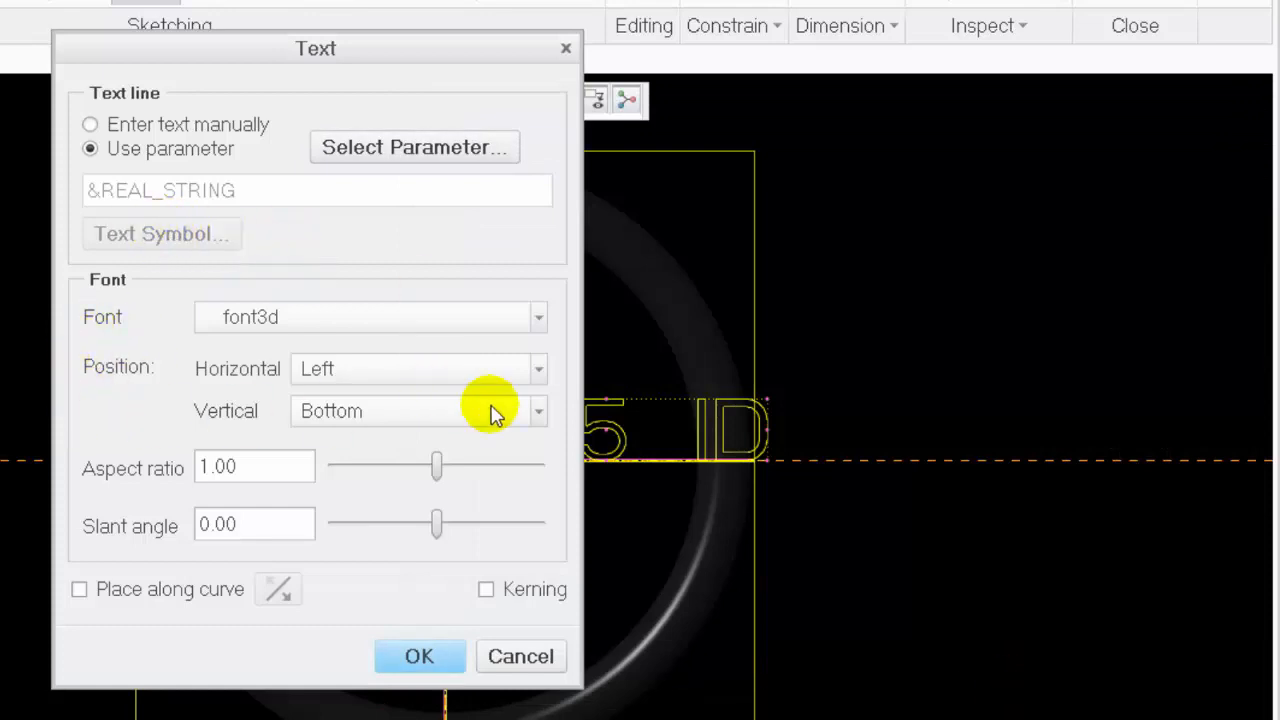
Position the text horizontally at Center and vertically at Middle, then finish the text and the sketch
click(537, 370)
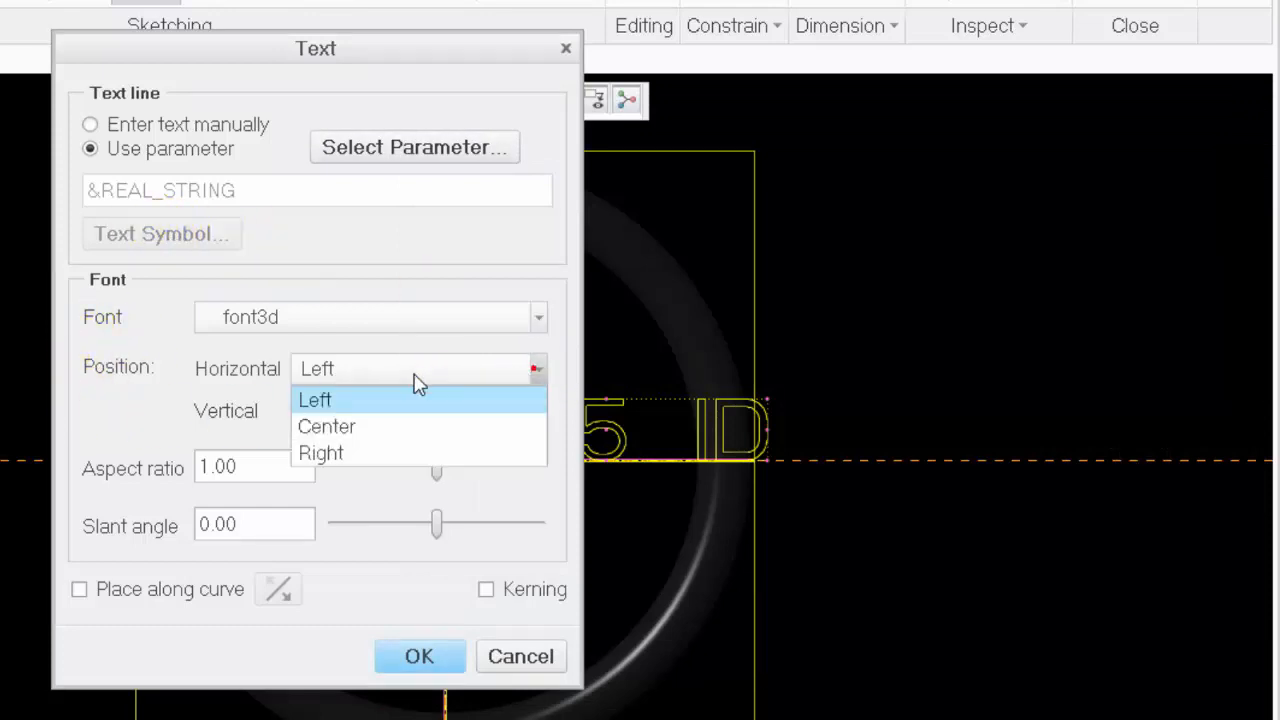
click(338, 426)
click(352, 420)
click(343, 466)
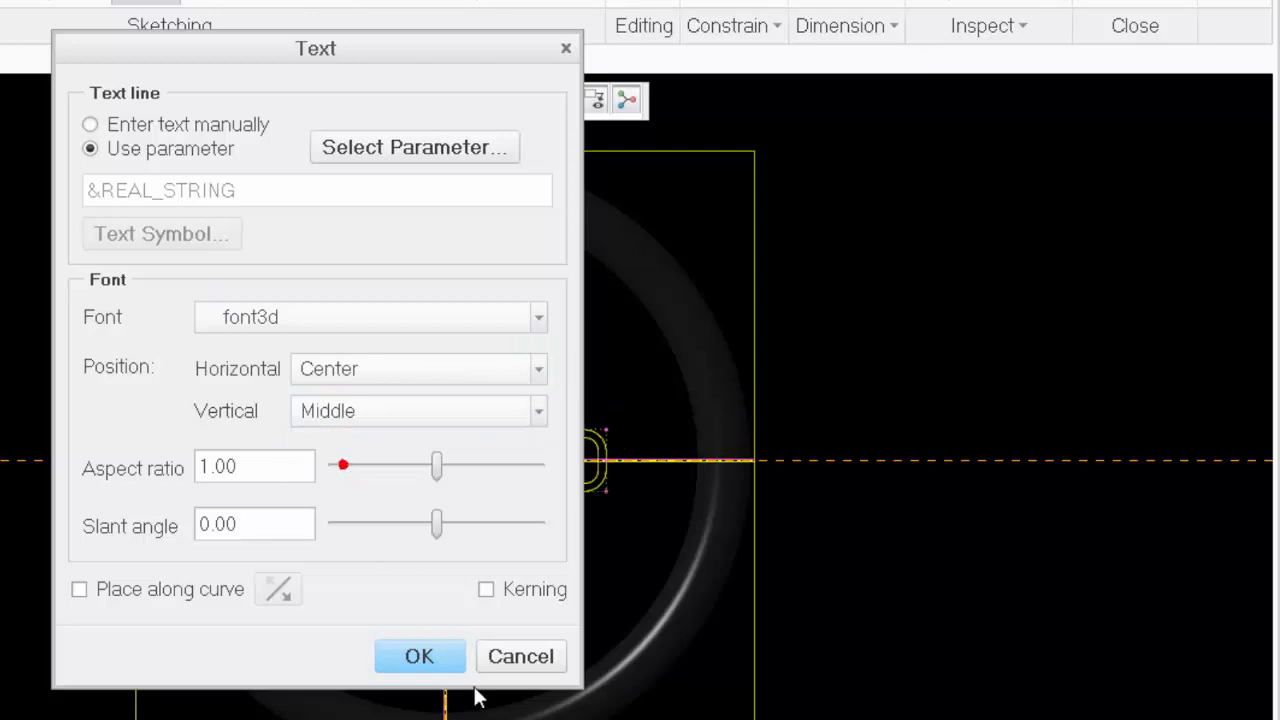
click(422, 656)
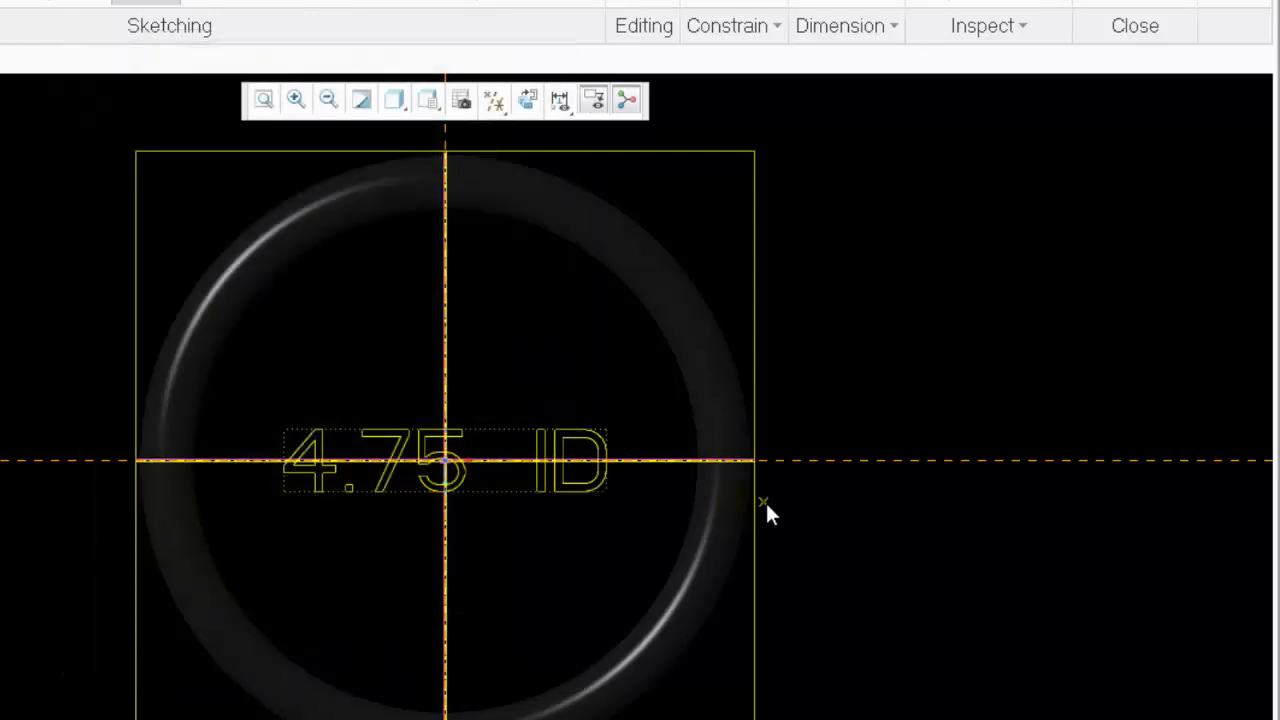
click(1155, 52)
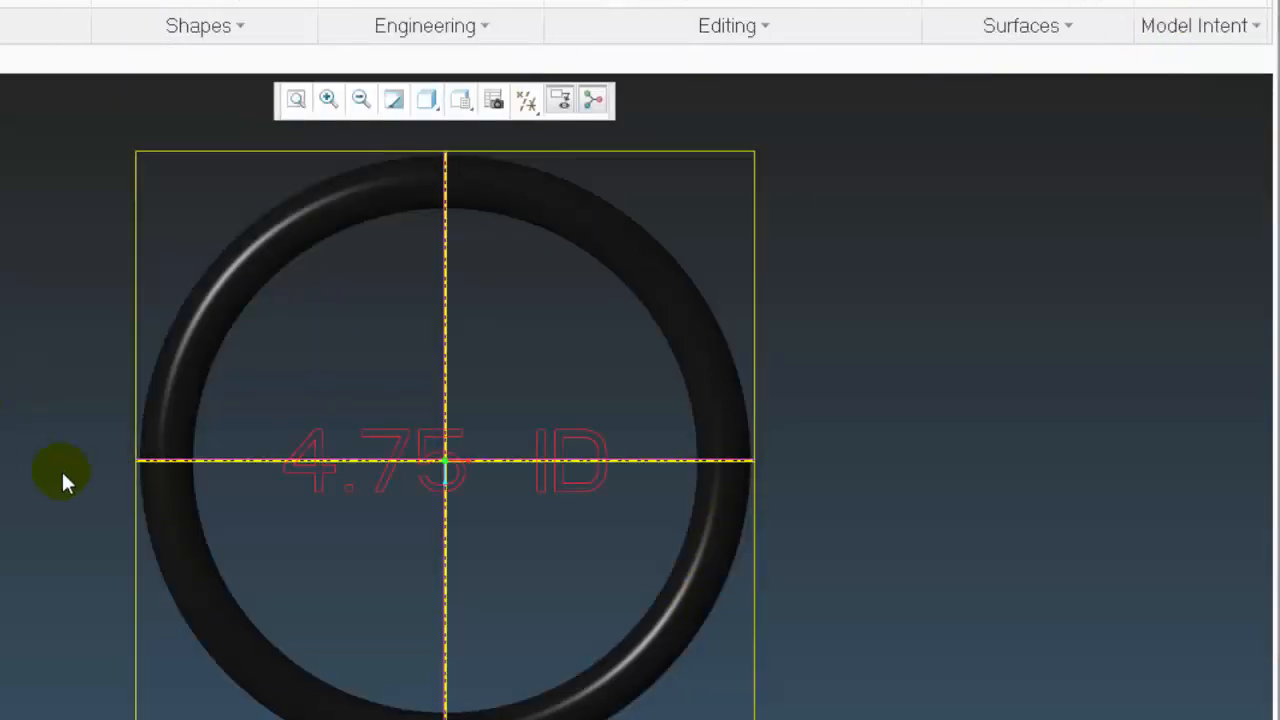
Set the id diameter of the O-ring's revolve feature to 5.6 and inspect the linked text in the model
middle_drag(360, 485, 335, 450)
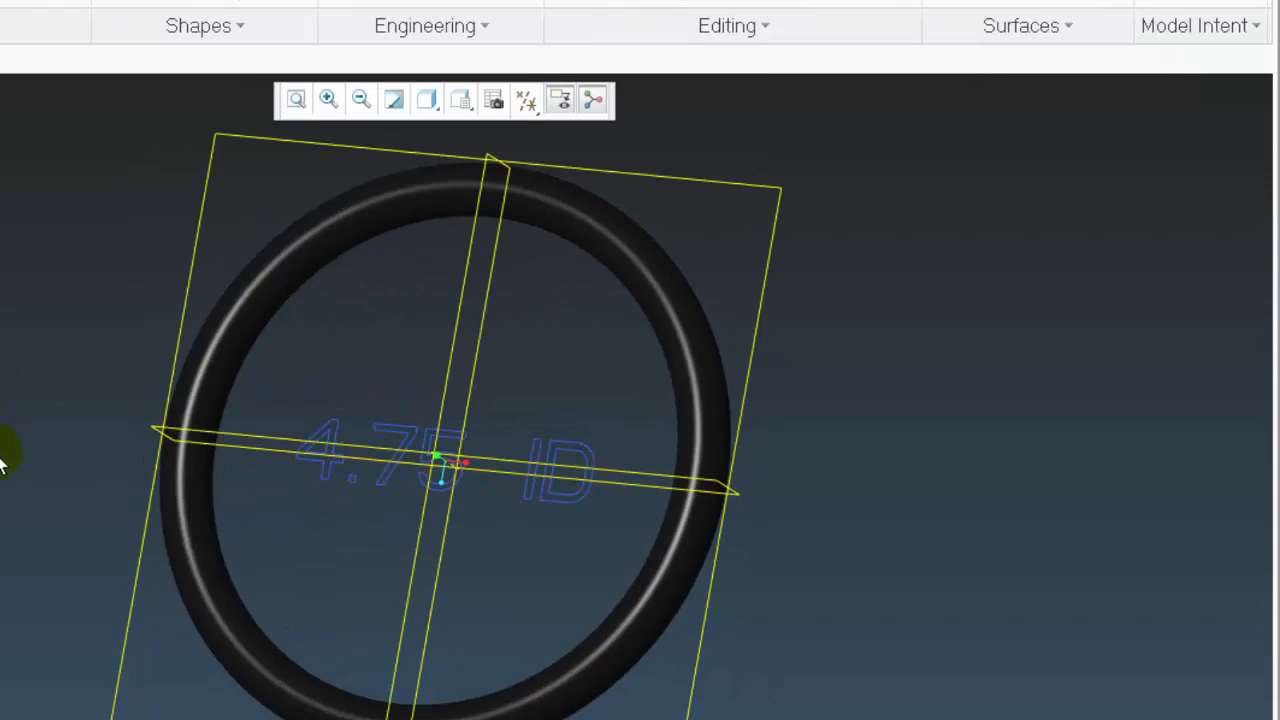
middle_drag(0, 460, 23, 420)
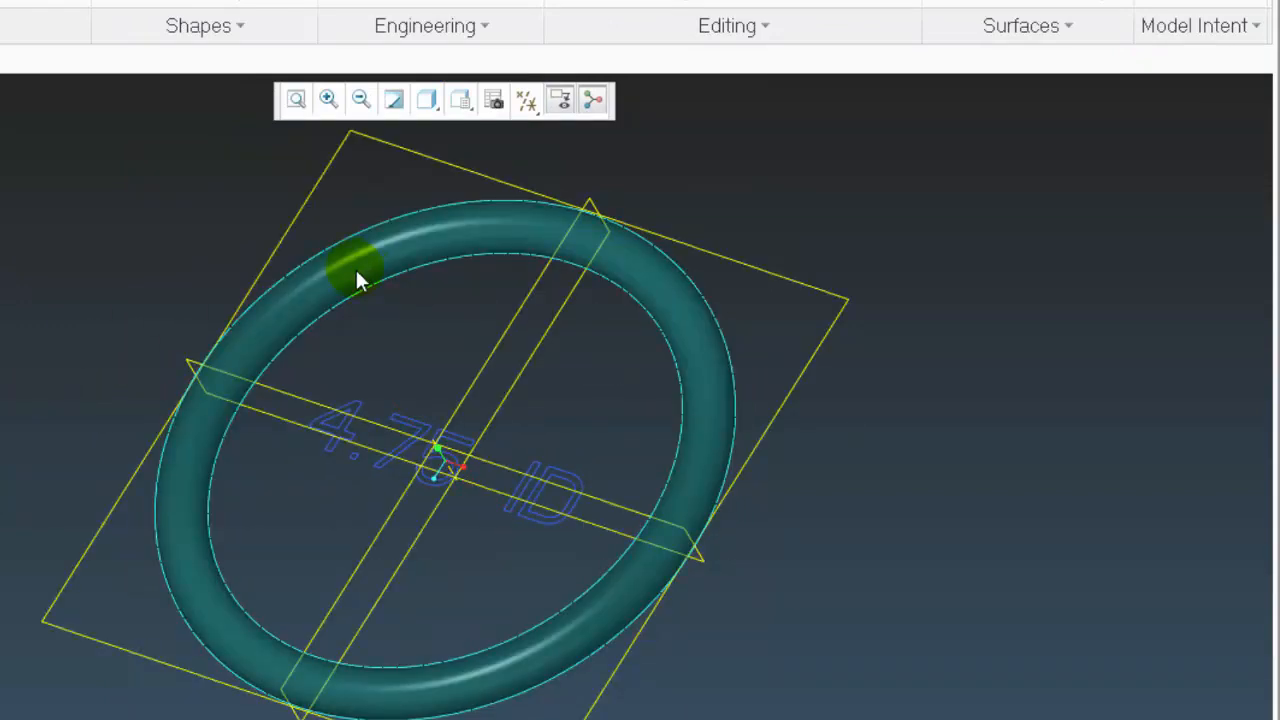
double_click(355, 267)
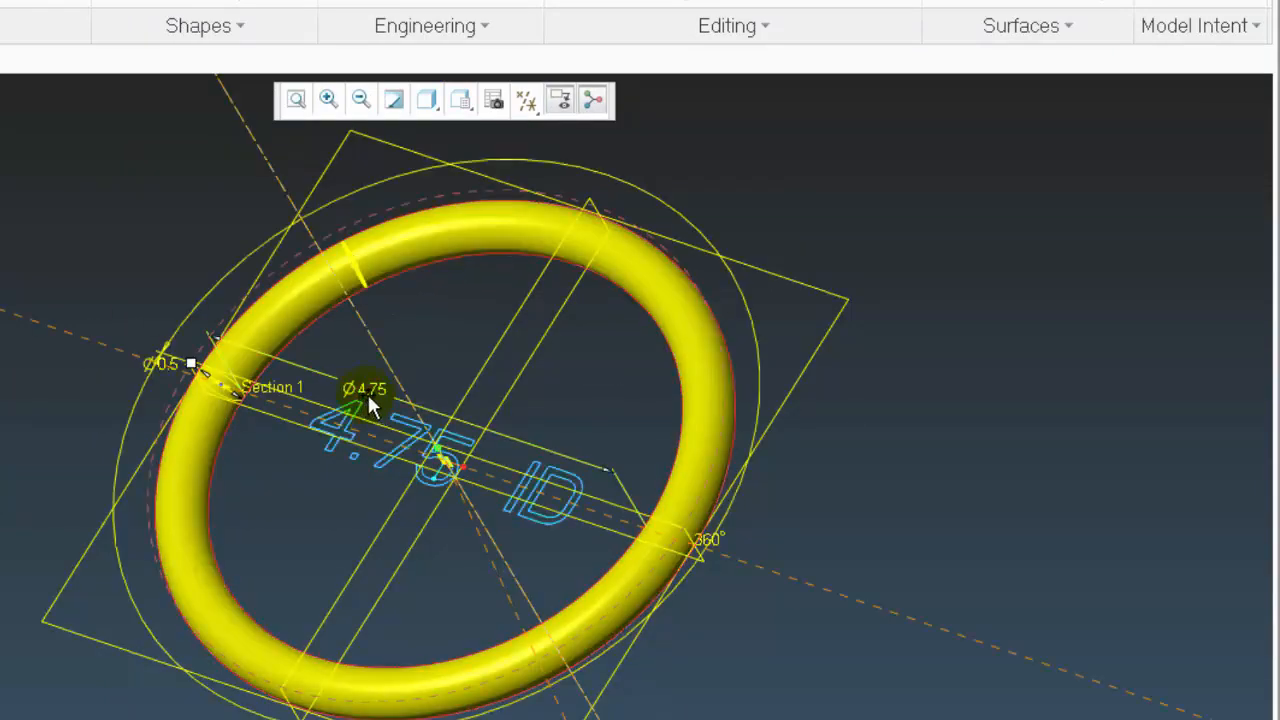
double_click(374, 387)
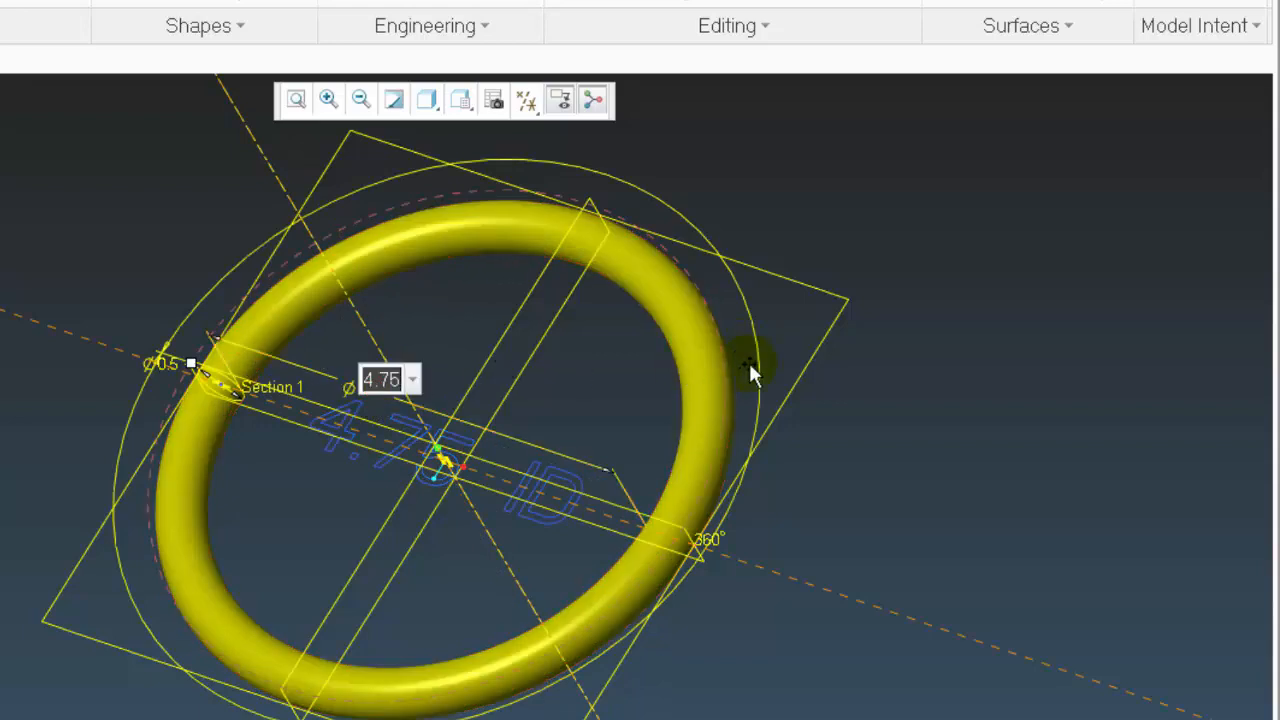
key(Return)
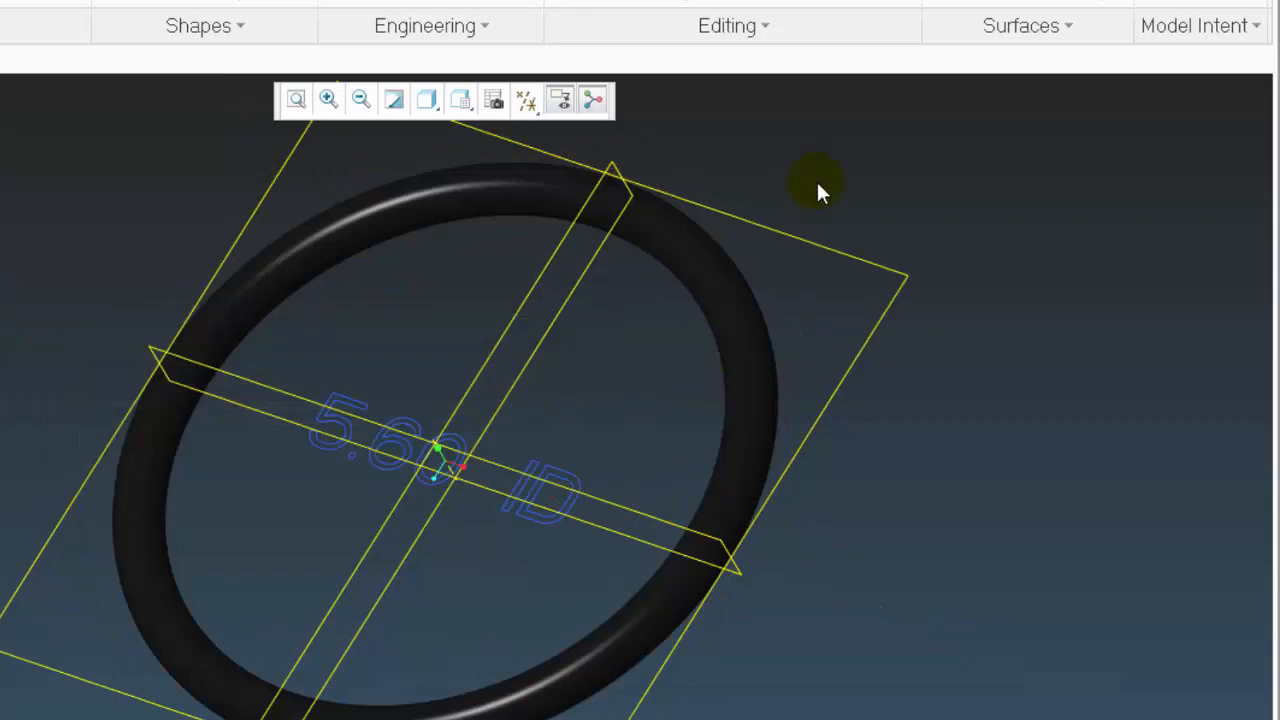
mouse_move(817, 191)
middle_down()
mouse_move(780, 700)
mouse_move(840, 719)
mouse_move(854, 703)
mouse_move(934, 703)
mouse_move(900, 719)
mouse_move(790, 710)
middle_up()
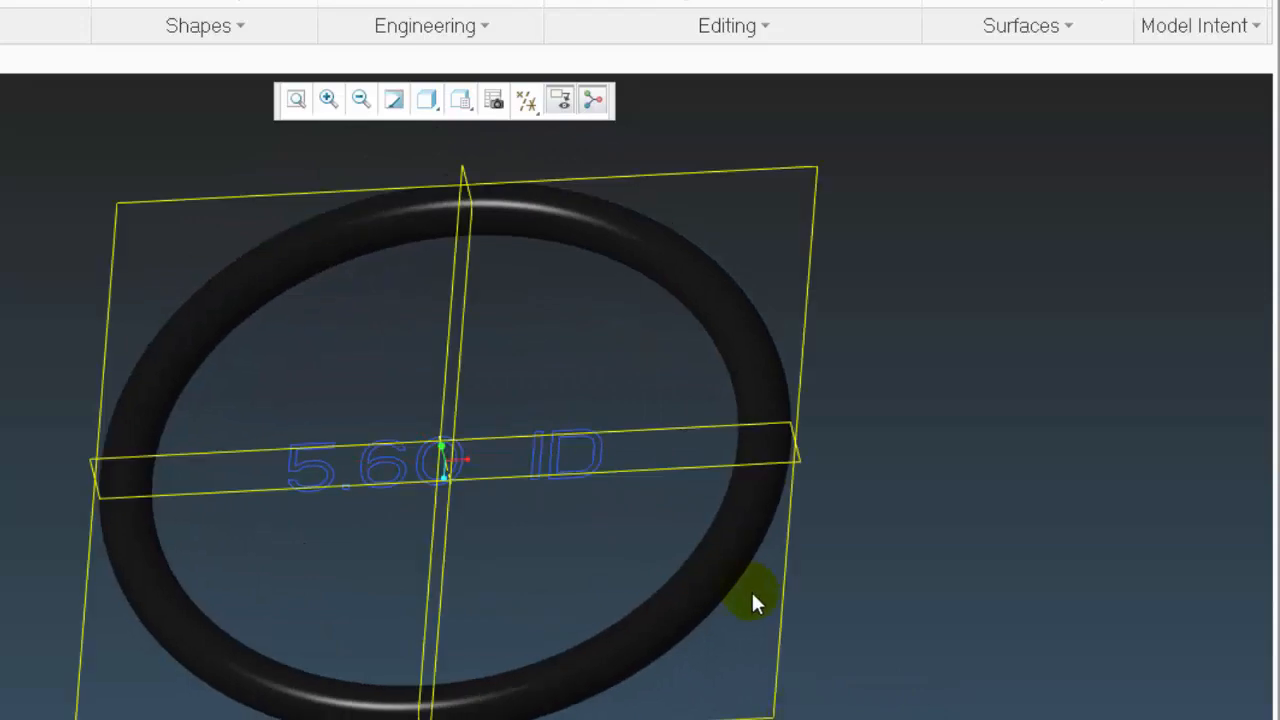
middle_drag(755, 602, 5, 190)
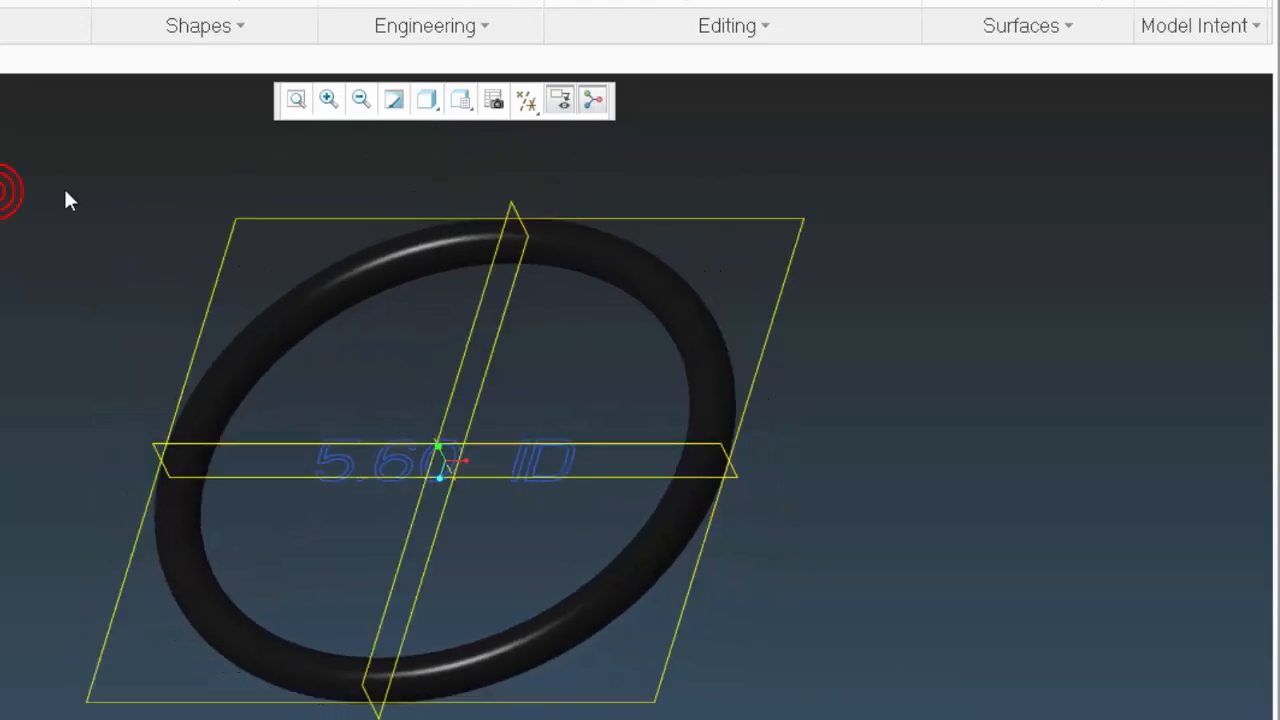
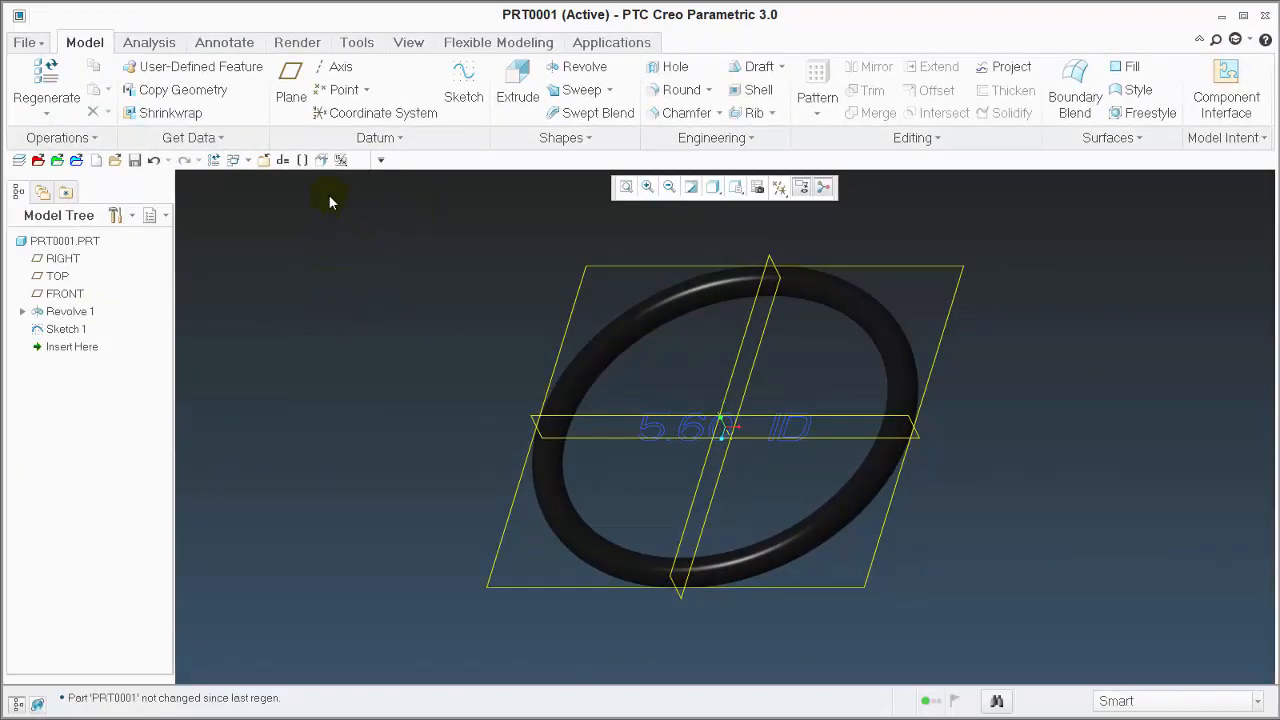
Open the part's relations and copy the complete conversion block from REAL = id through endif
click(283, 160)
scroll(560, 260, down, 1)
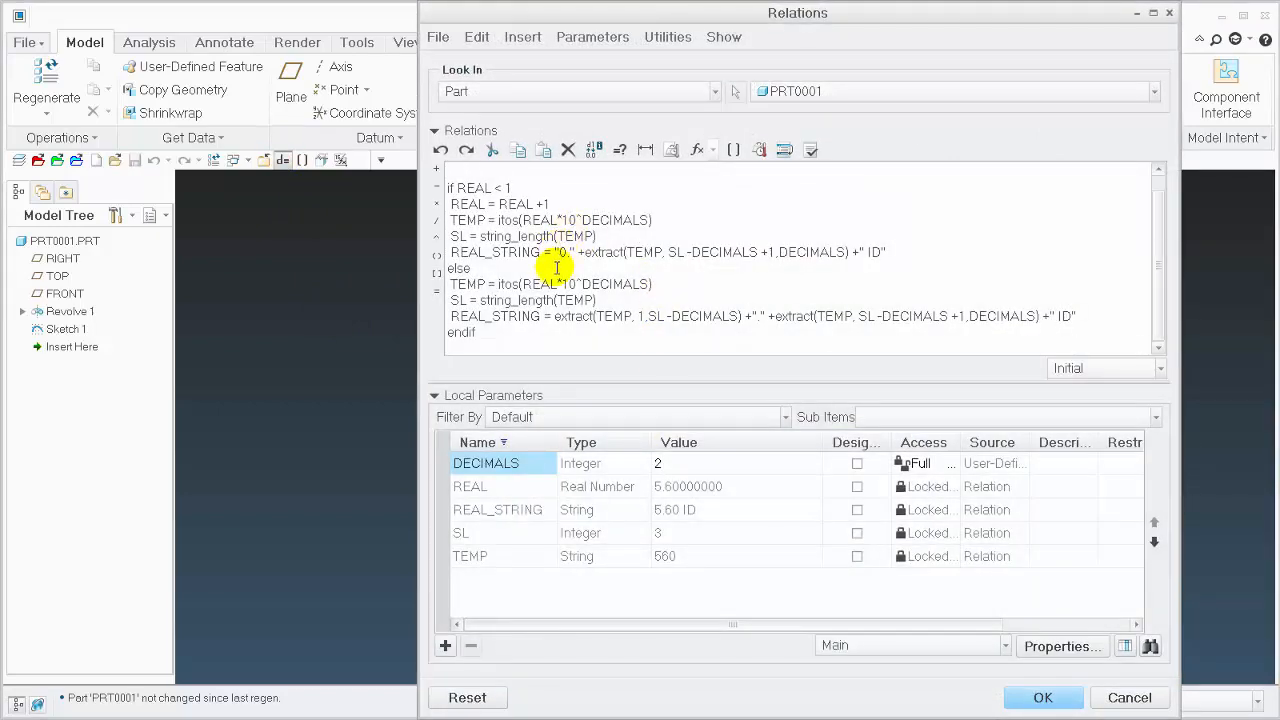
scroll(557, 270, up, 1)
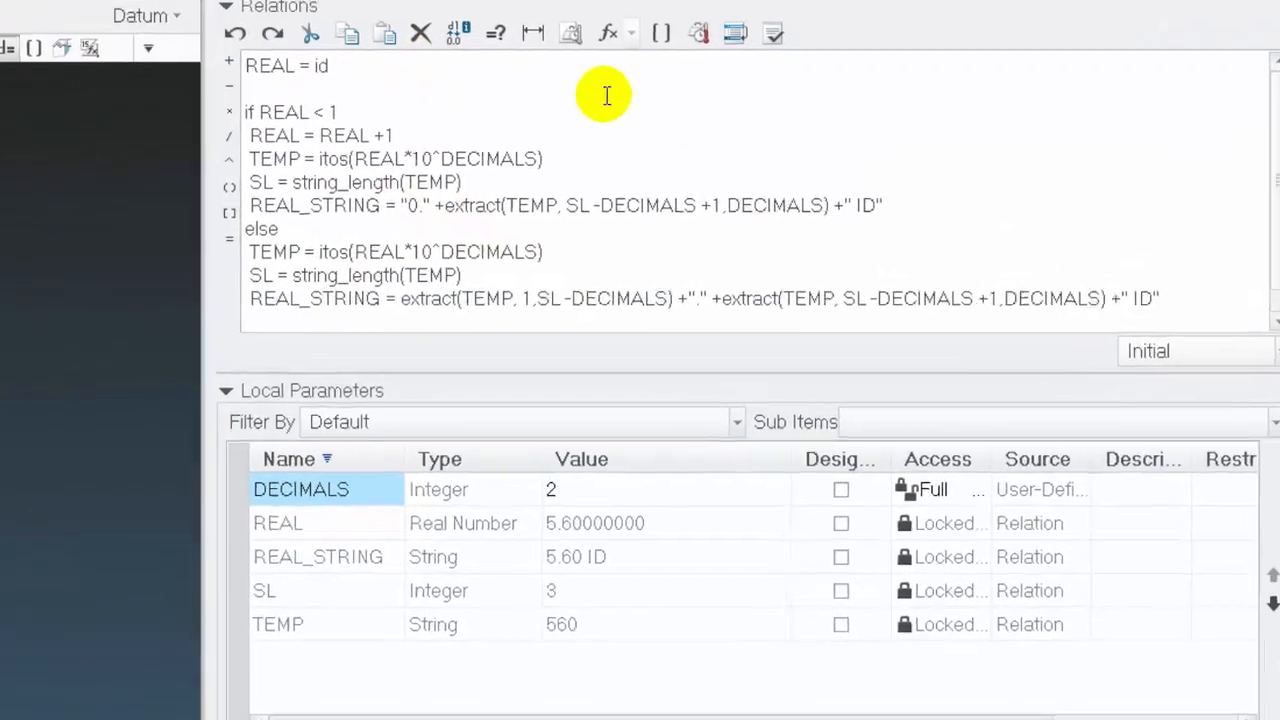
scroll(432, 210, down, 1)
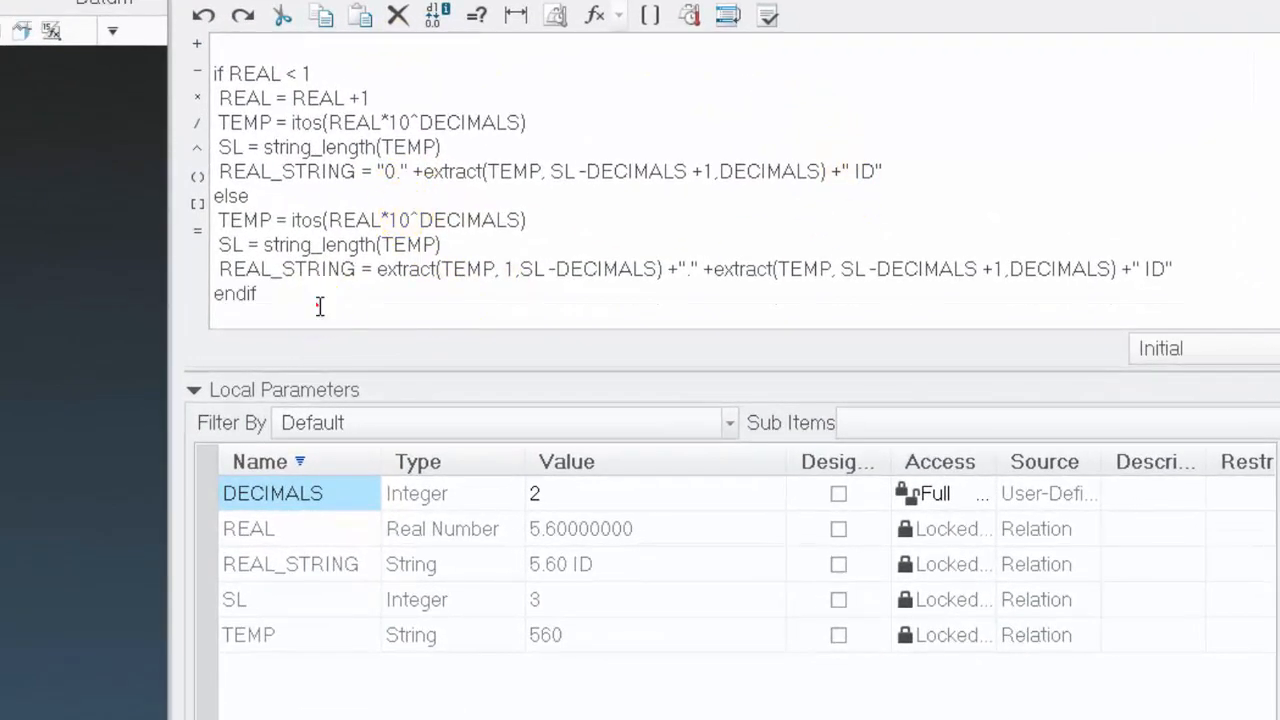
drag(319, 306, 104, 10)
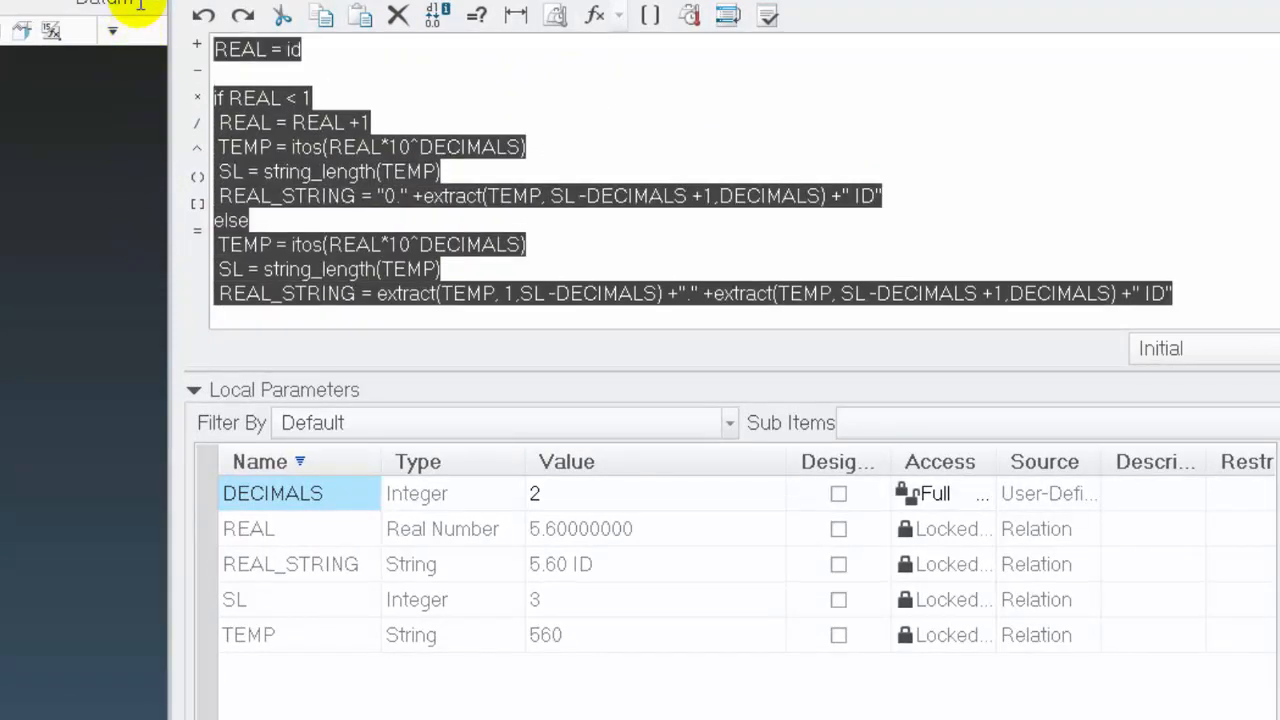
click(596, 97)
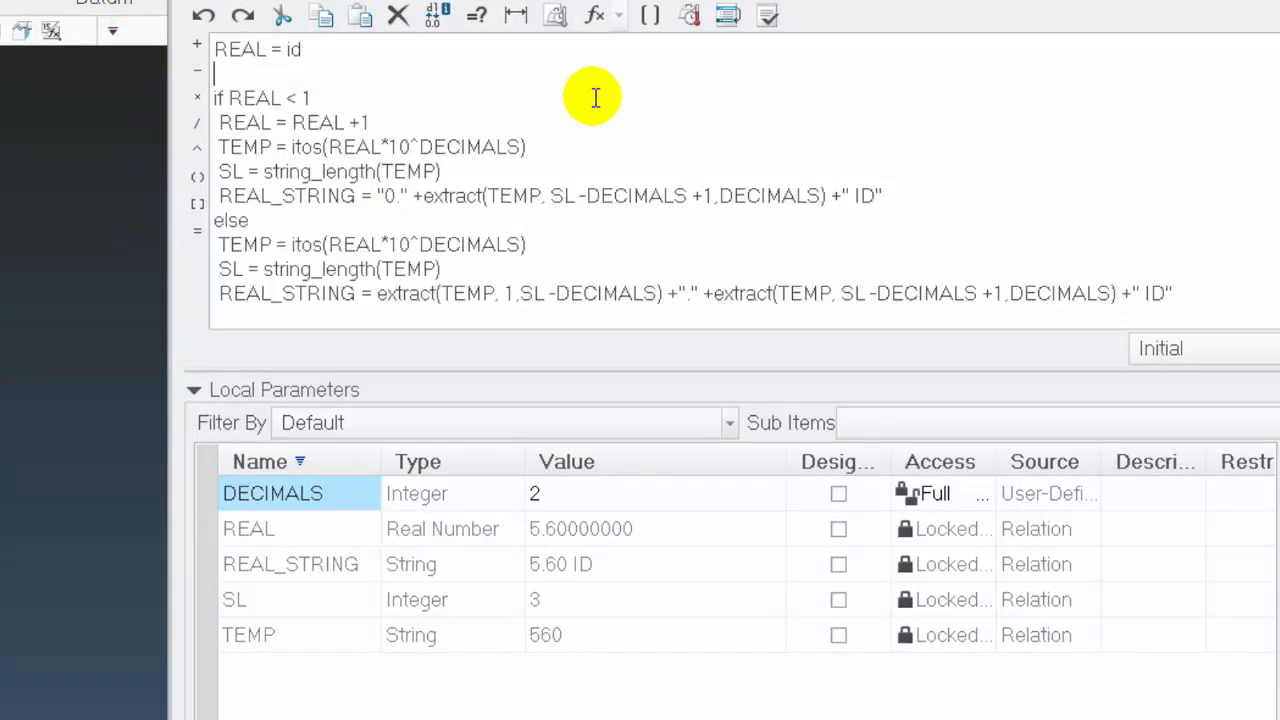
Paste a second copy of the conversion block below the first endif, and collapse the local parameters to enlarge the relations editor
key(Down)
key(Down)
key(Down)
key(Down)
key(Down)
key(Down)
key(Down)
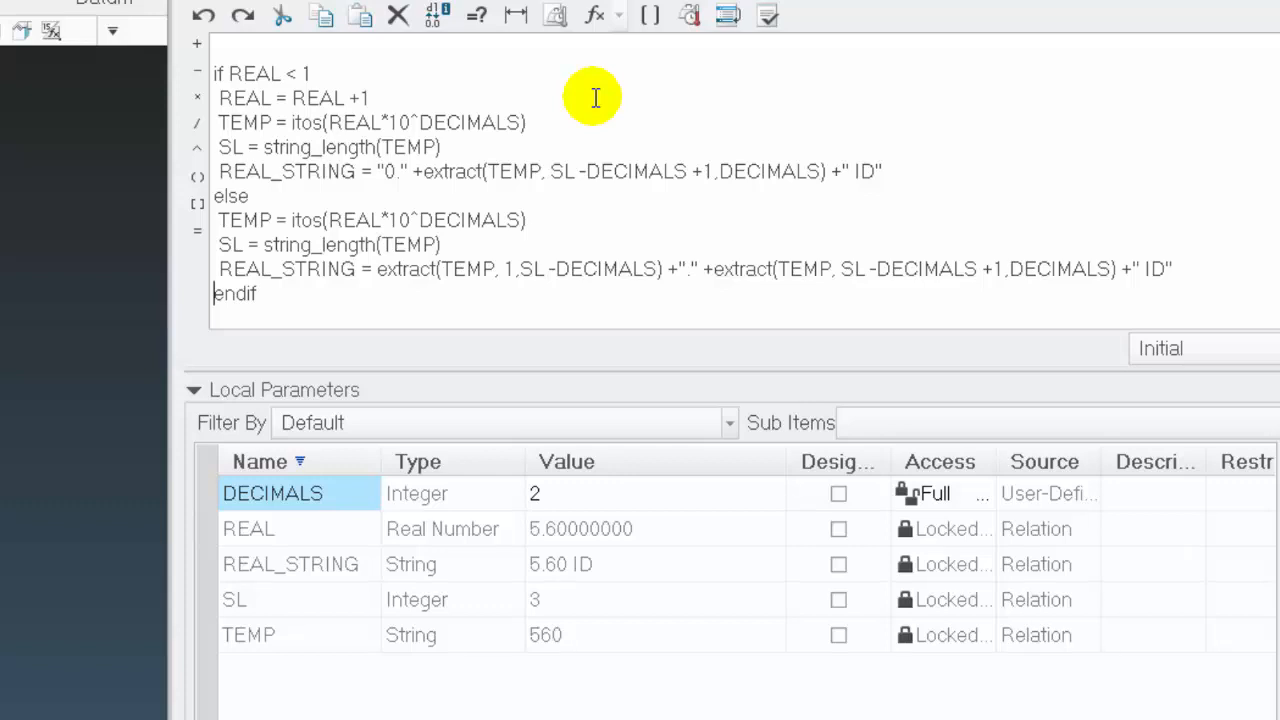
key(Down)
key(Down)
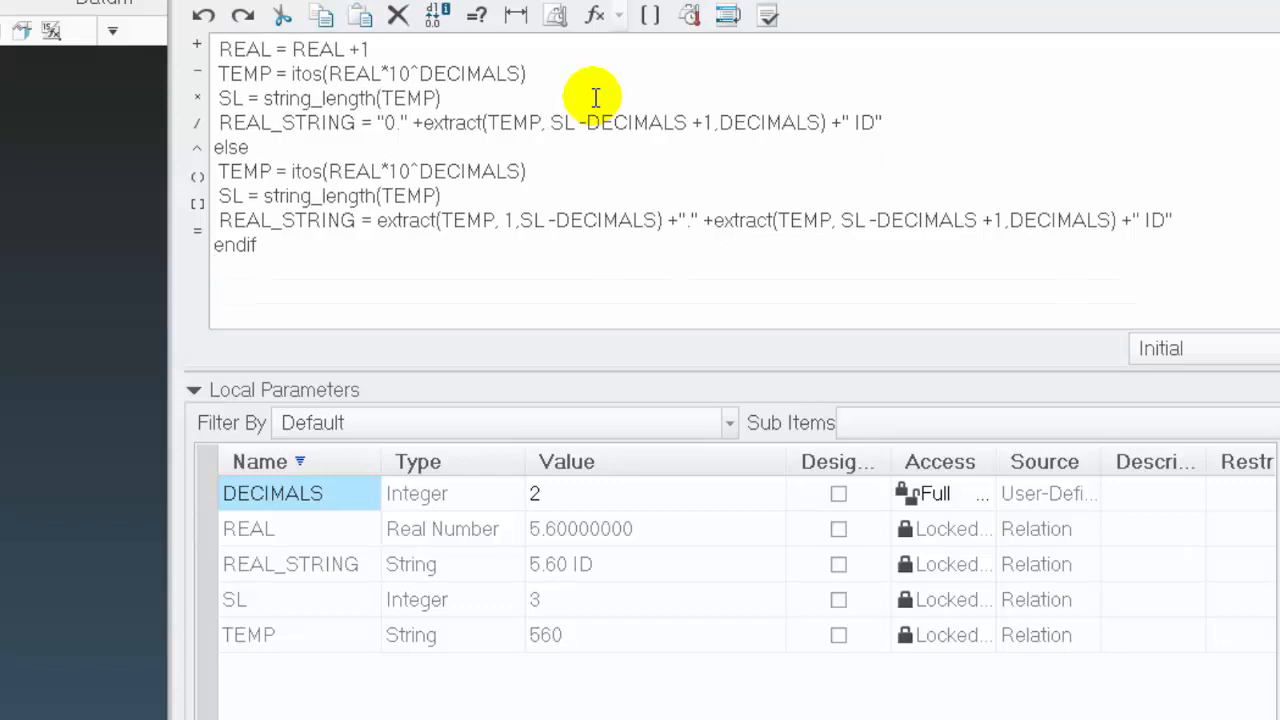
key(BackSpace)
key(BackSpace)
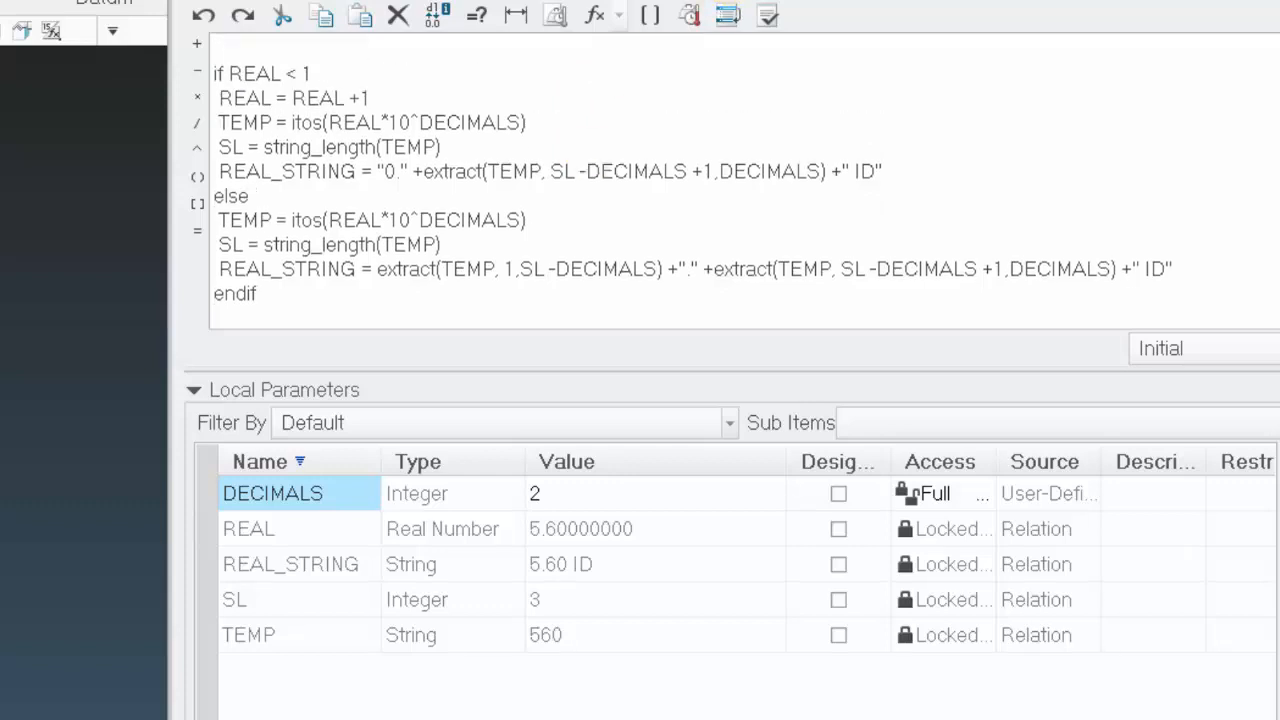
click(195, 391)
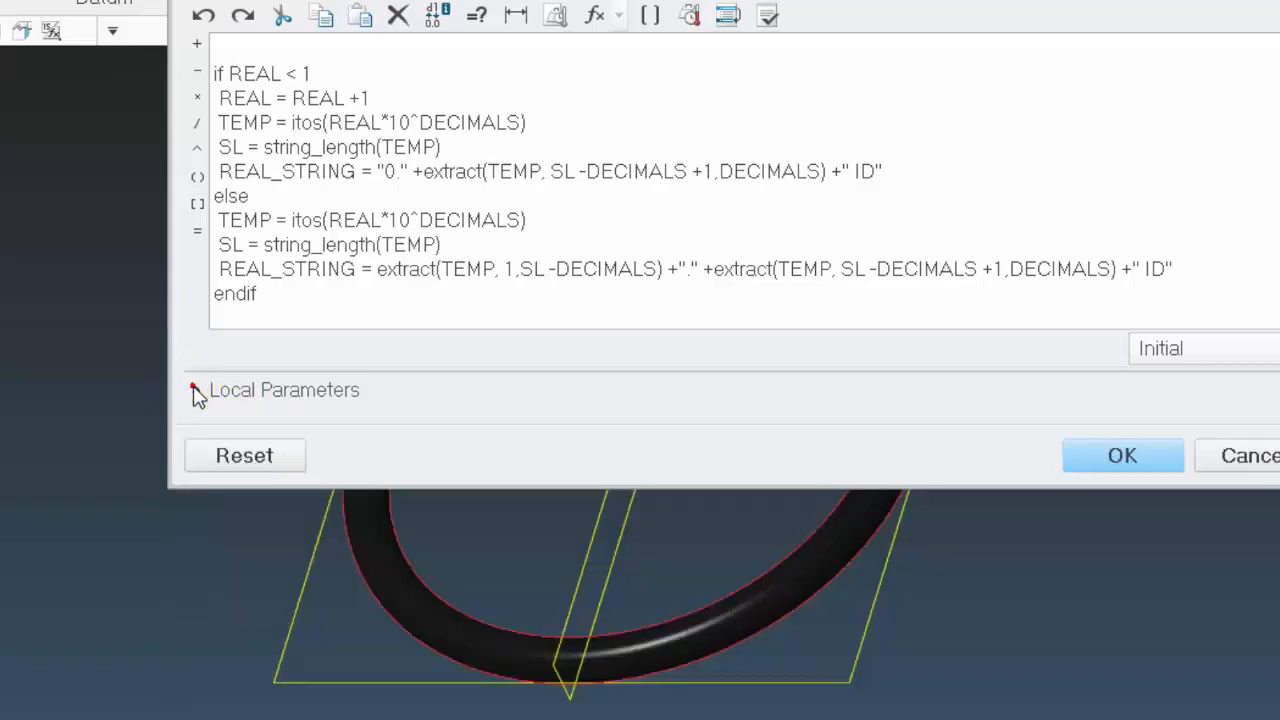
drag(522, 487, 530, 718)
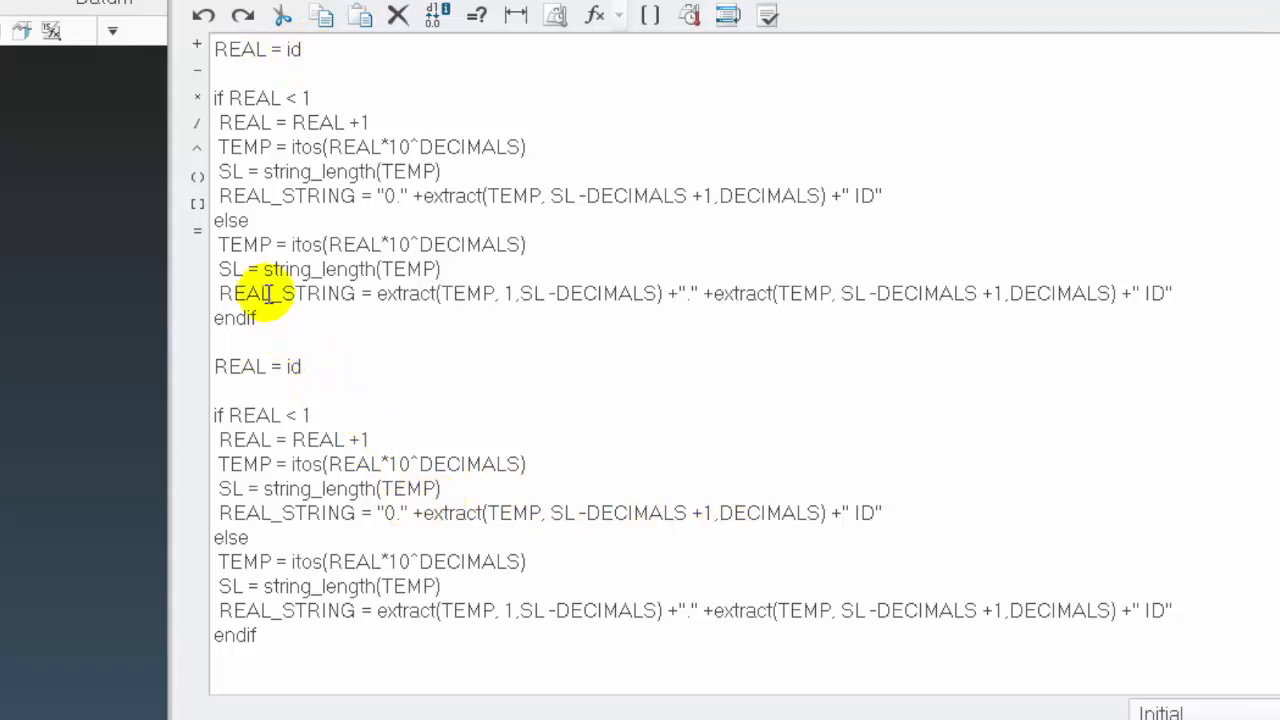
Set REAL at the start of the second block to the O-ring's cross-section dimension cs instead of id
drag(221, 290, 346, 296)
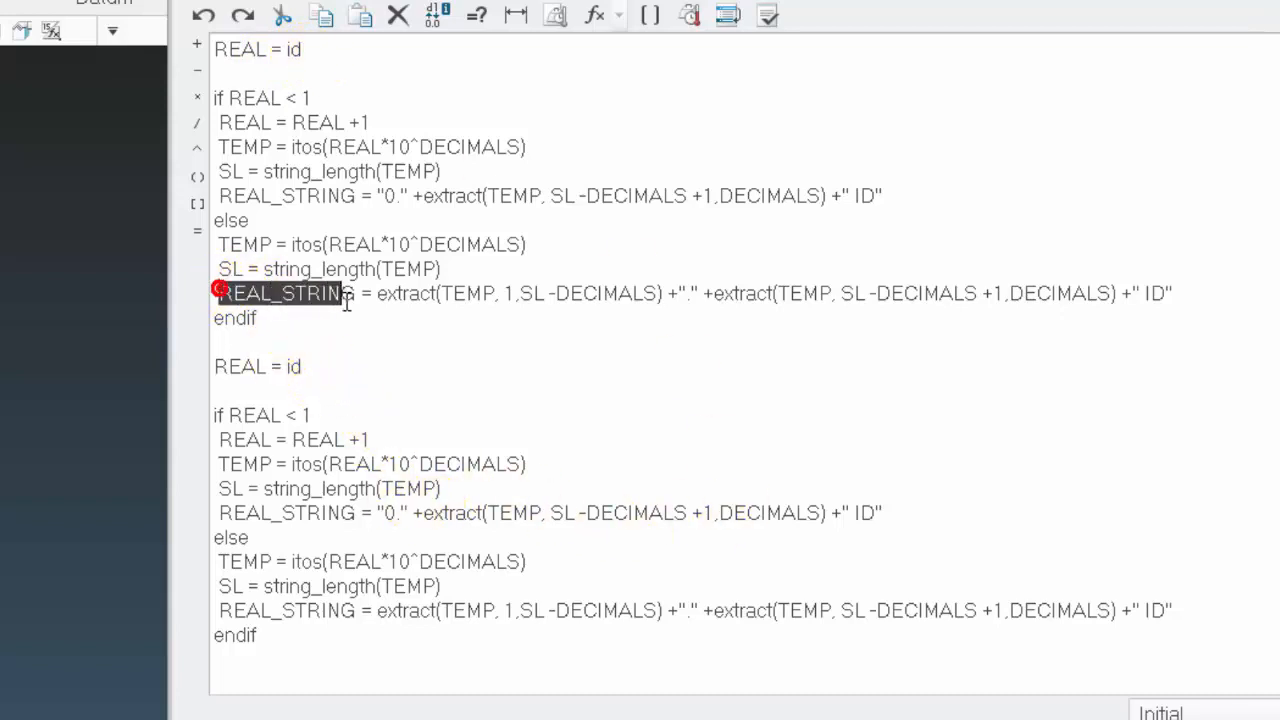
click(217, 345)
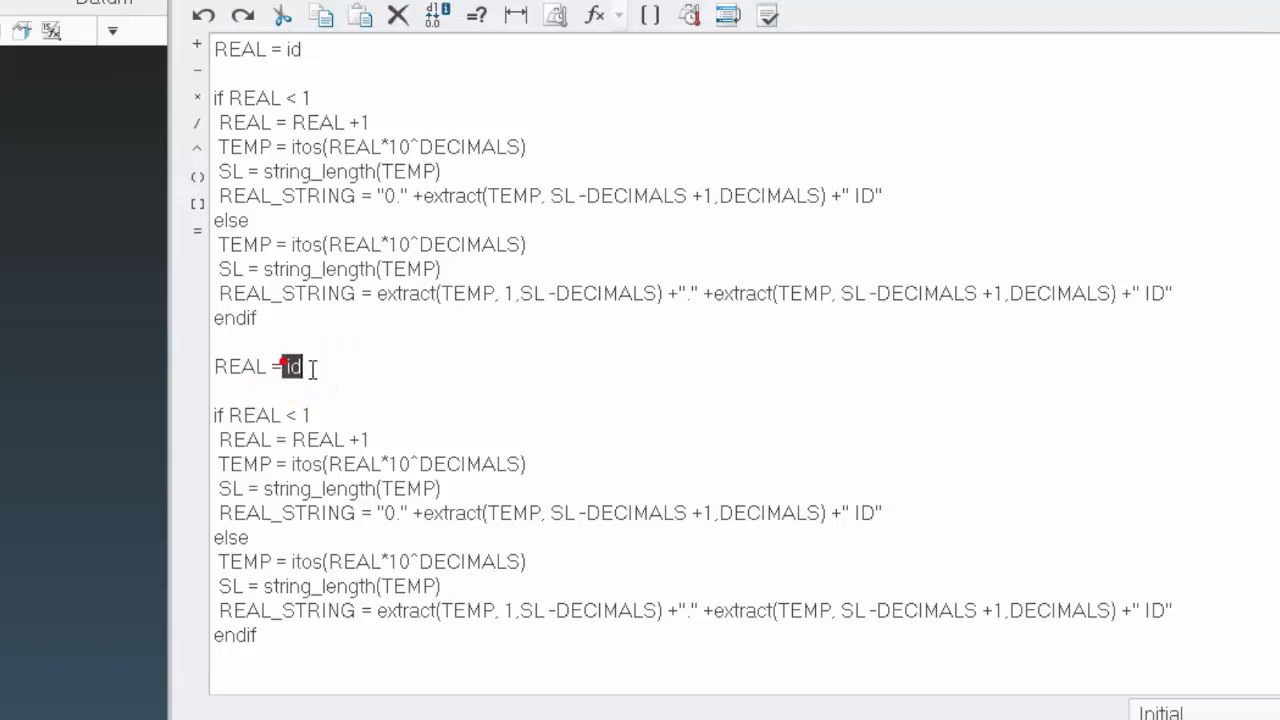
key(Delete)
scroll(70, 430, up, 5)
scroll(110, 422, down, 5)
click(168, 372)
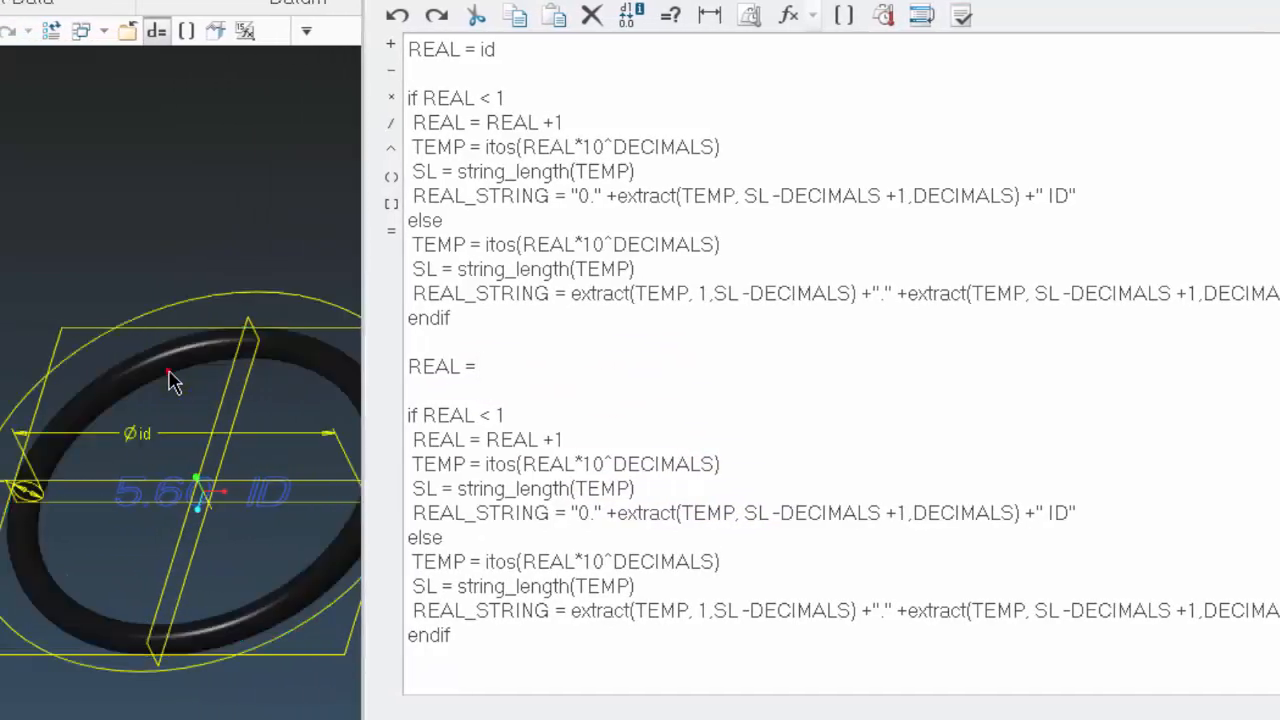
scroll(137, 518, up, 3)
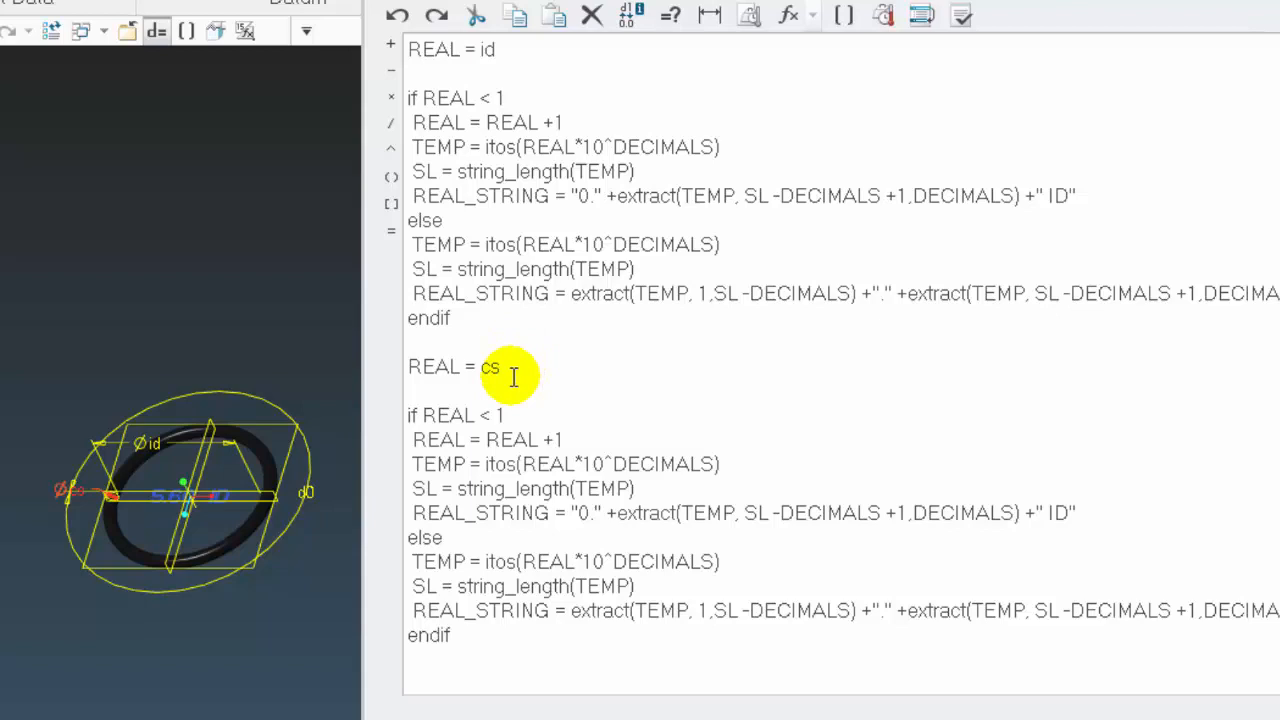
Change the ID suffix to CS in both REAL_STRING expressions of the second block
double_click(1050, 512)
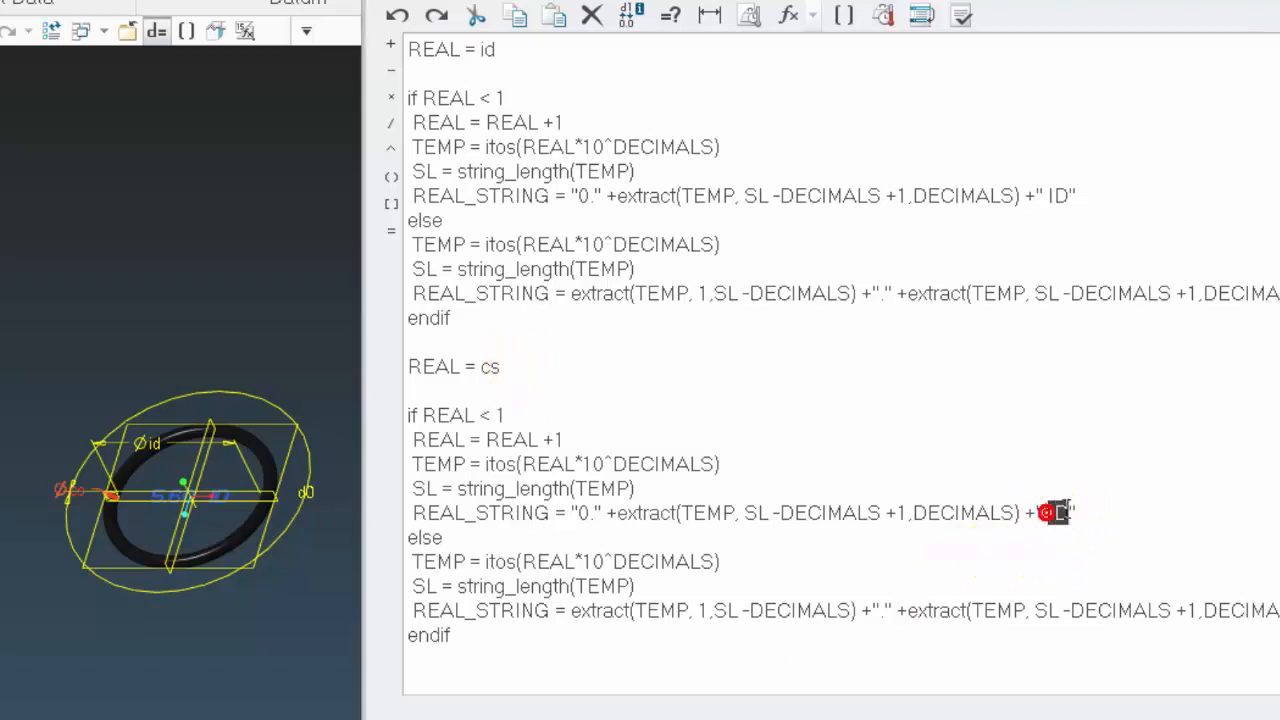
text(CS)
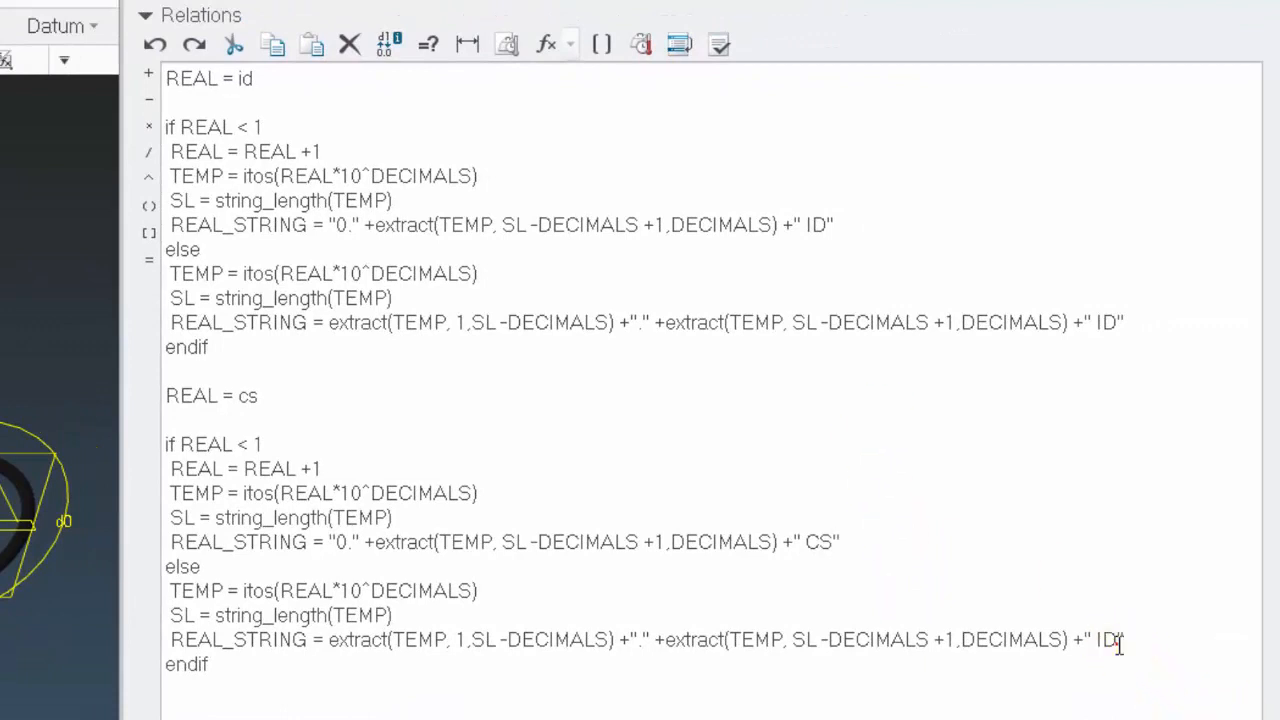
key(BackSpace)
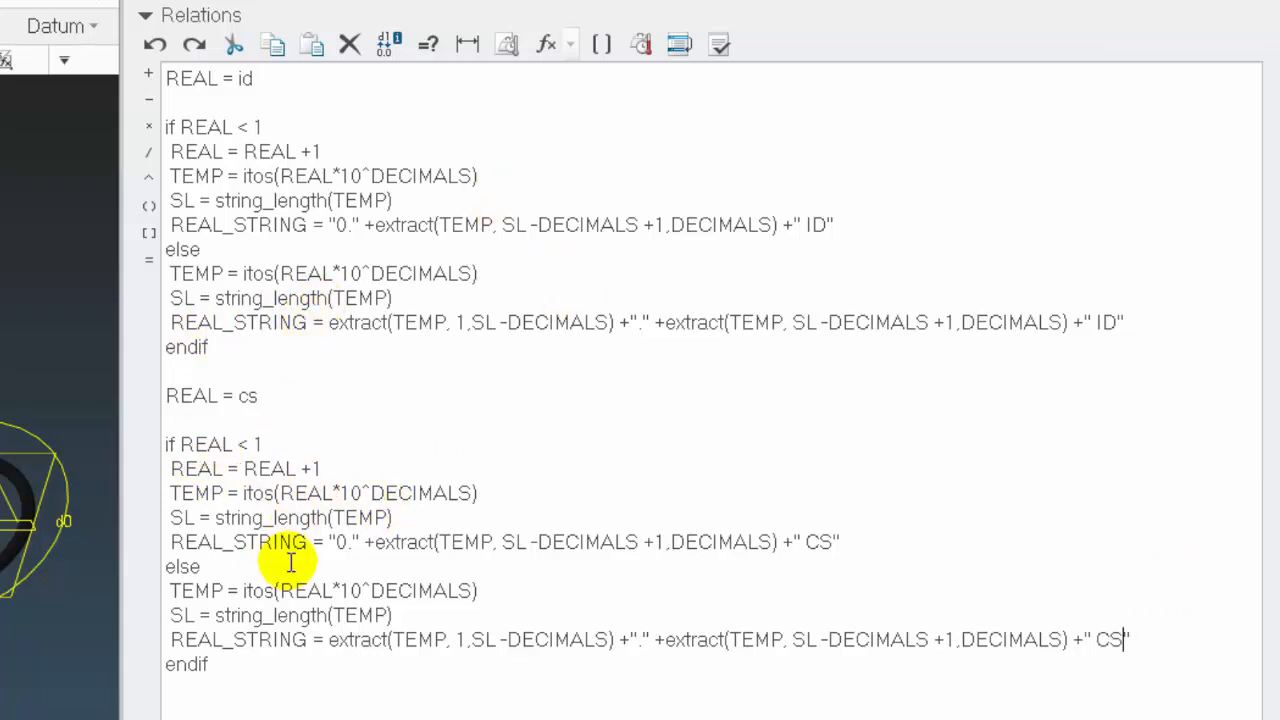
Insert REAL_STRING + before "0." in the REAL_STRING expression of the second block's if branch
click(324, 542)
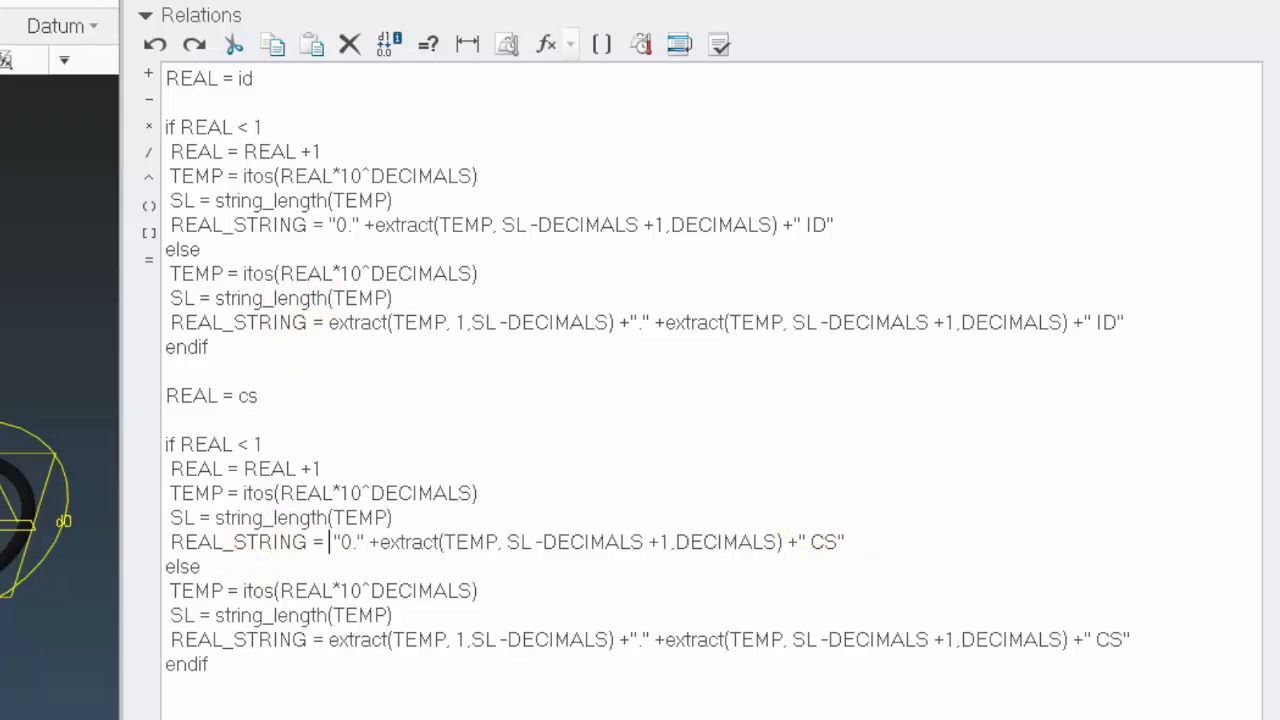
text(REAL)
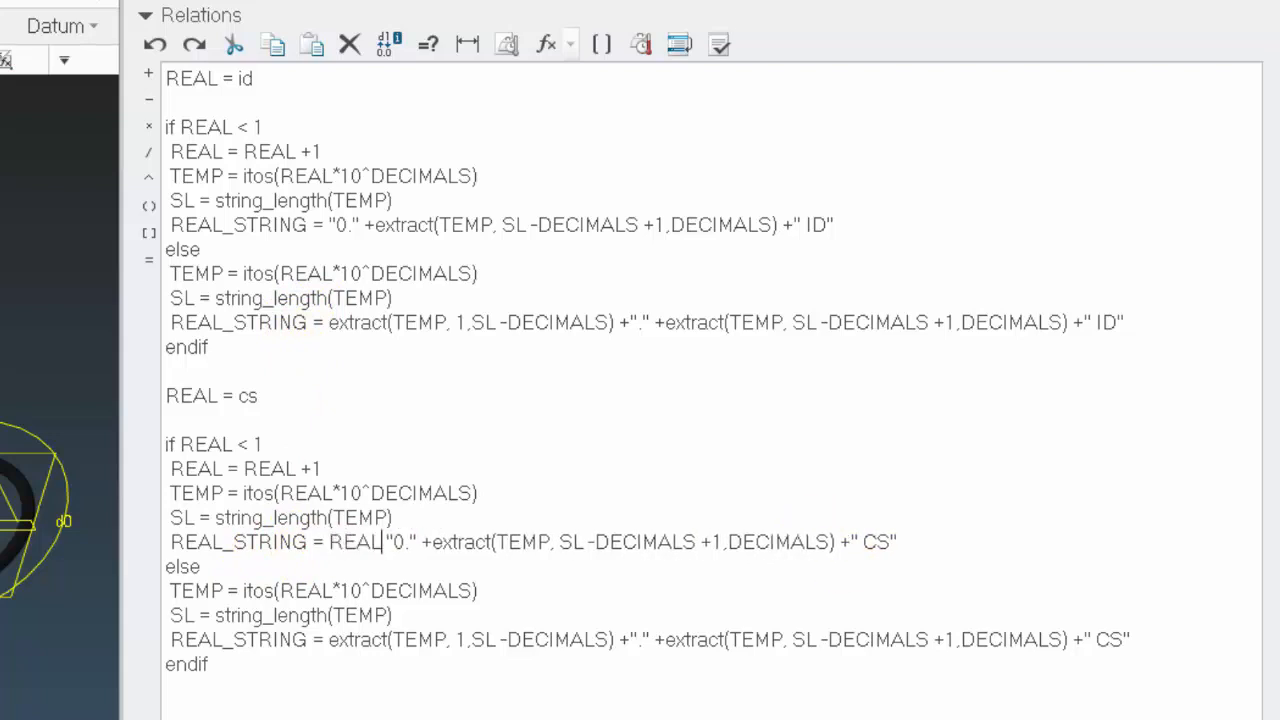
text(_STR)
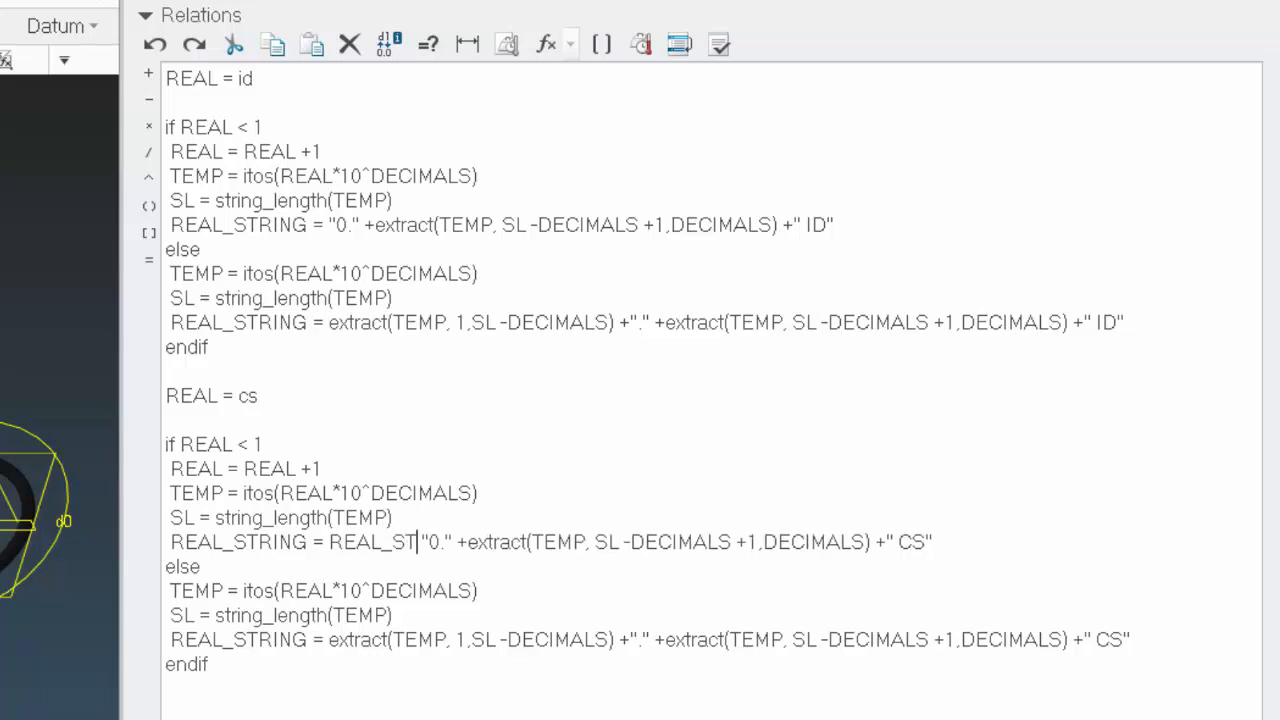
text(IN )
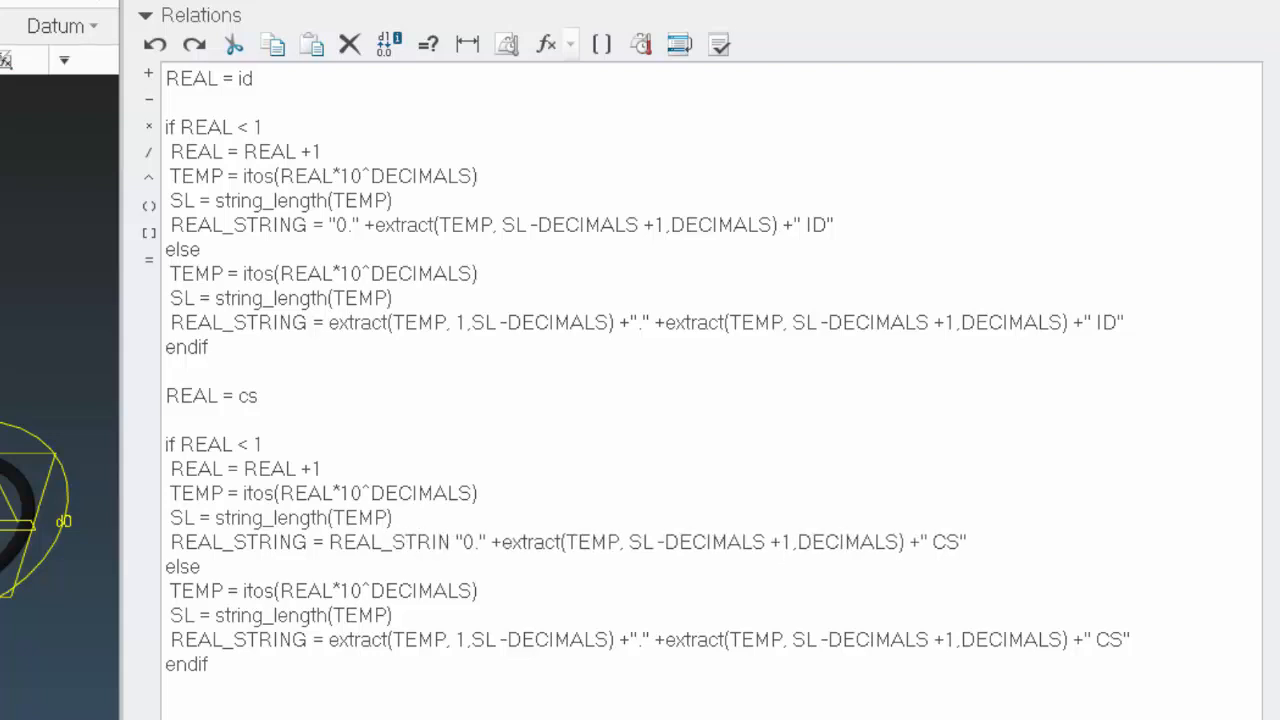
text(G)
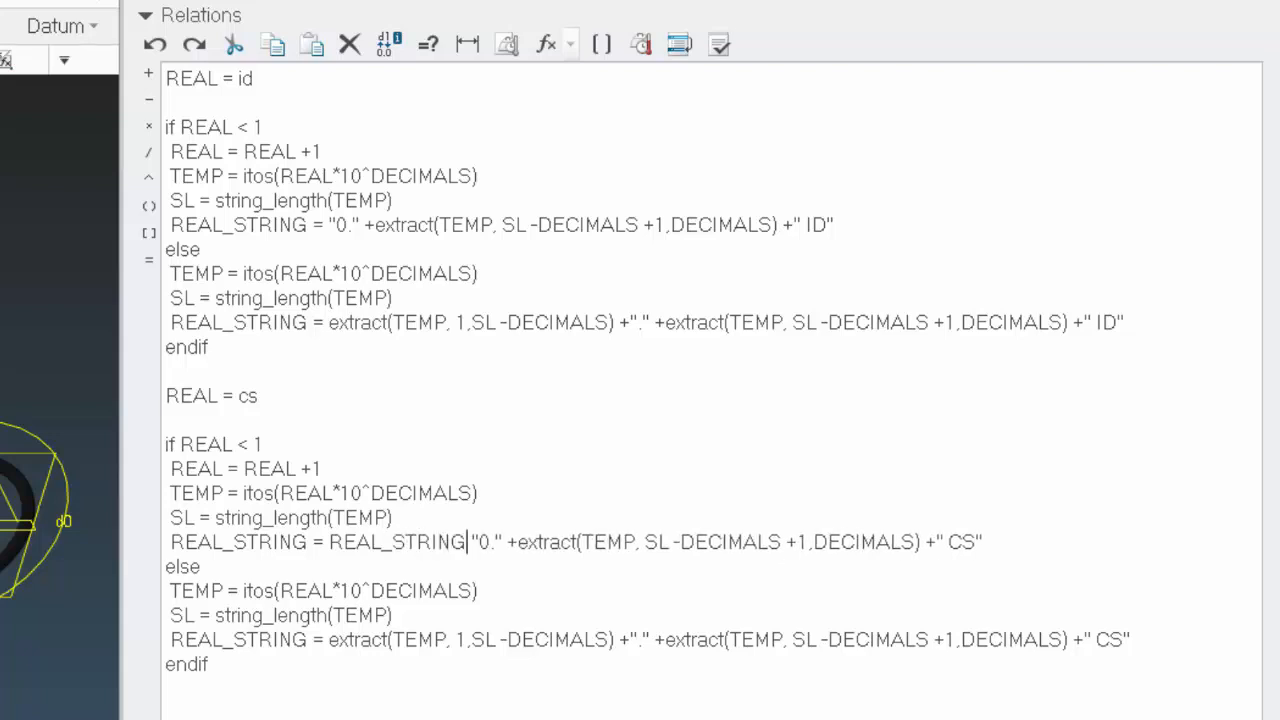
text( +)
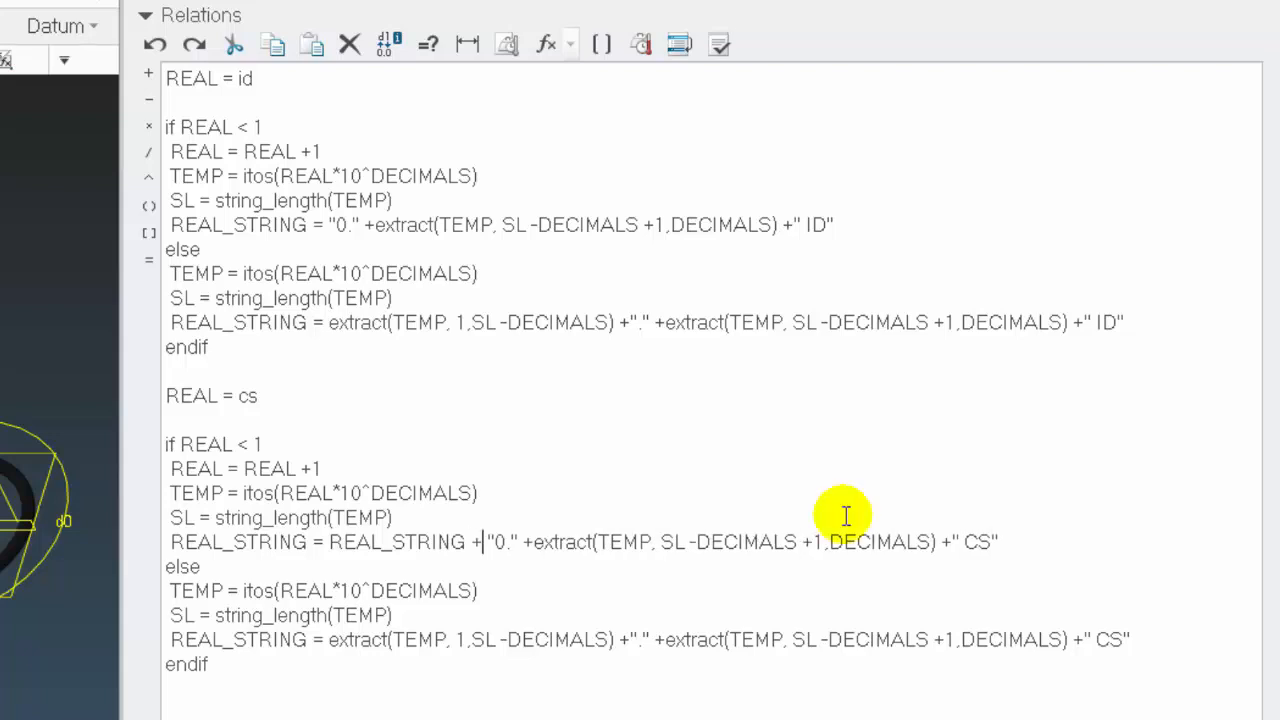
Copy the REAL_STRING + prefix to the start of the REAL_STRING expression in the second block's else branch
drag(330, 545, 493, 541)
key(ctrl+c)
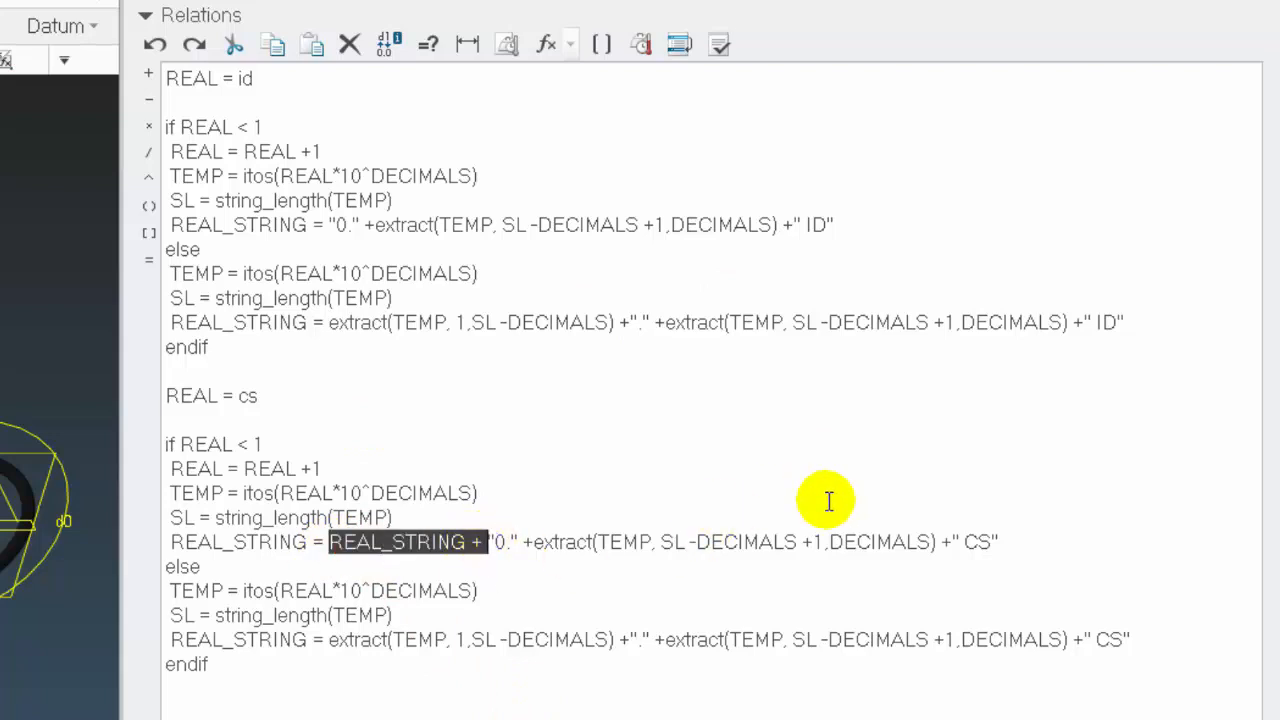
click(333, 640)
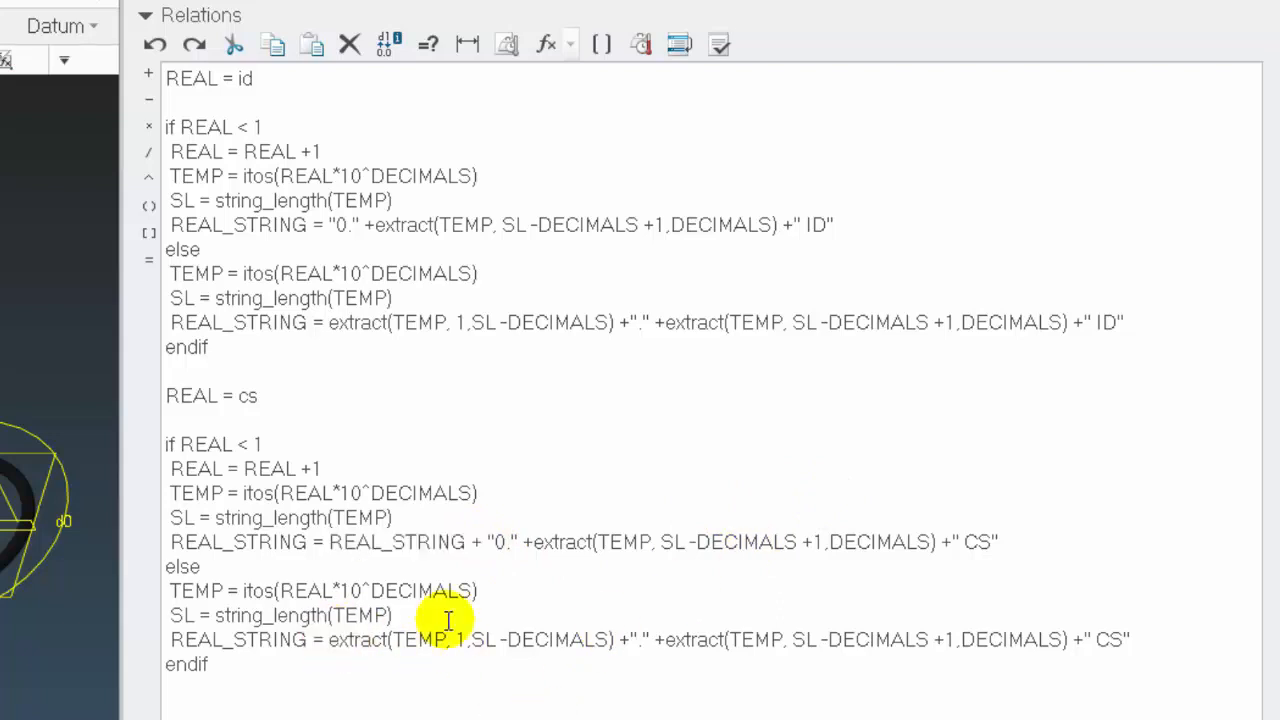
key(ctrl+v)
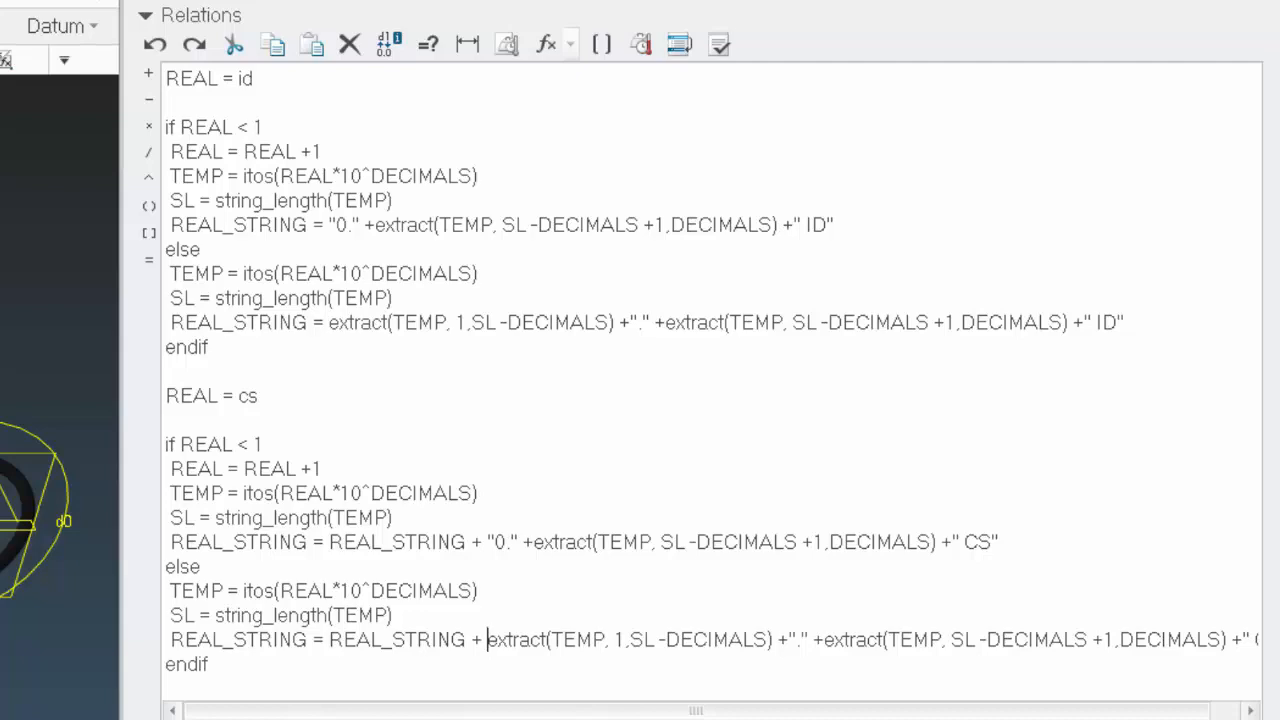
Accept the relations, regenerate the O-ring, and turn the model to inspect the combined sketch text
click(726, 718)
key(ctrl+d)
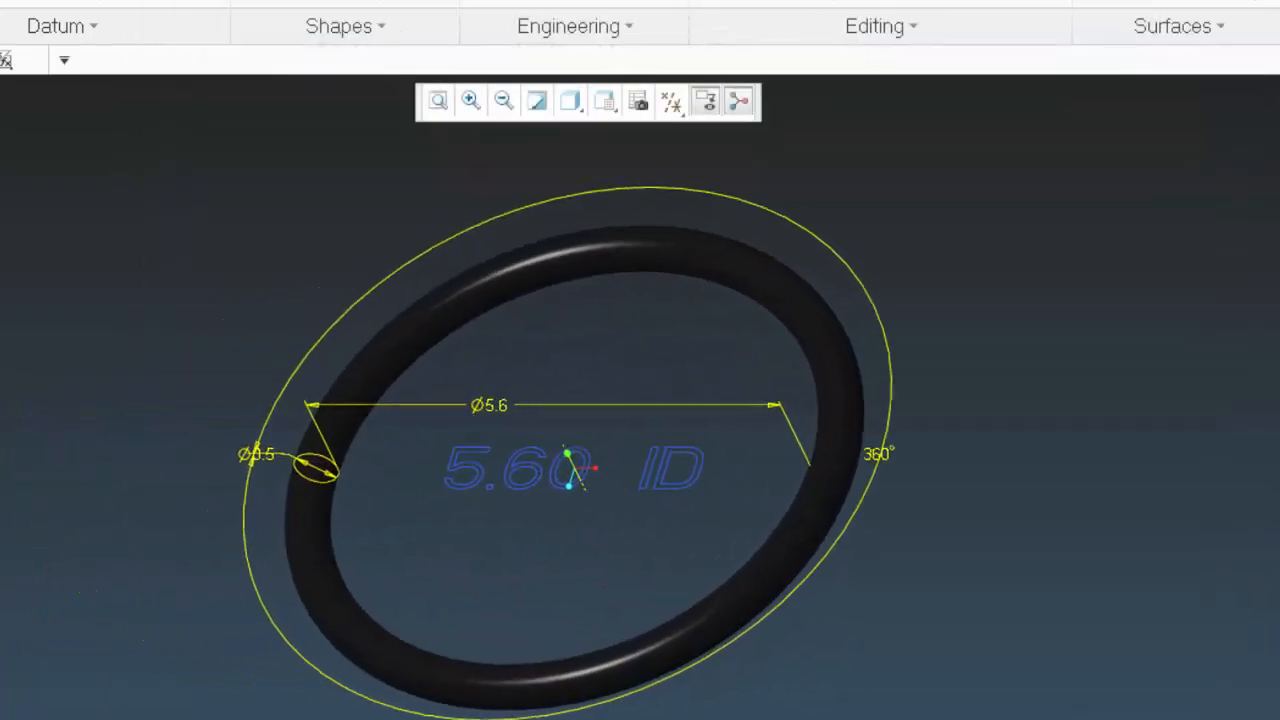
key(ctrl+g)
middle_drag(557, 477, 433, 604)
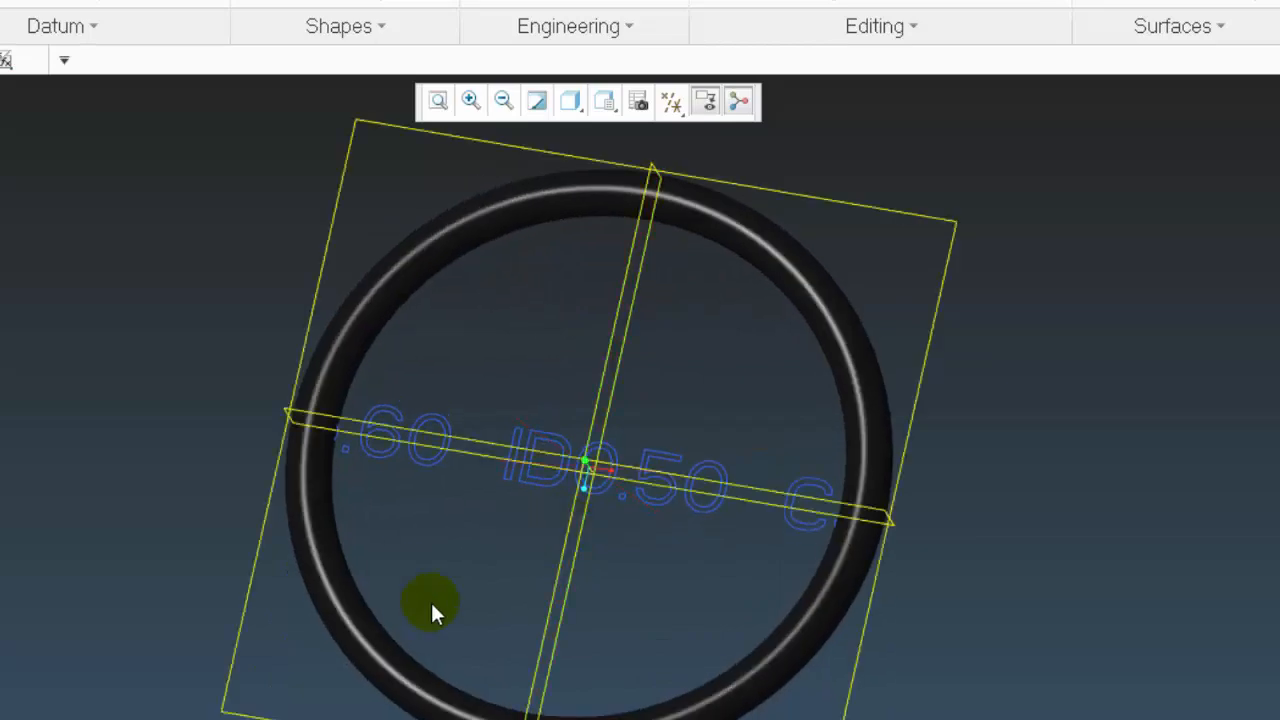
Show the sketch text's dimensions and rename its height dimension to tht
click(436, 451)
scroll(318, 447, down, 3)
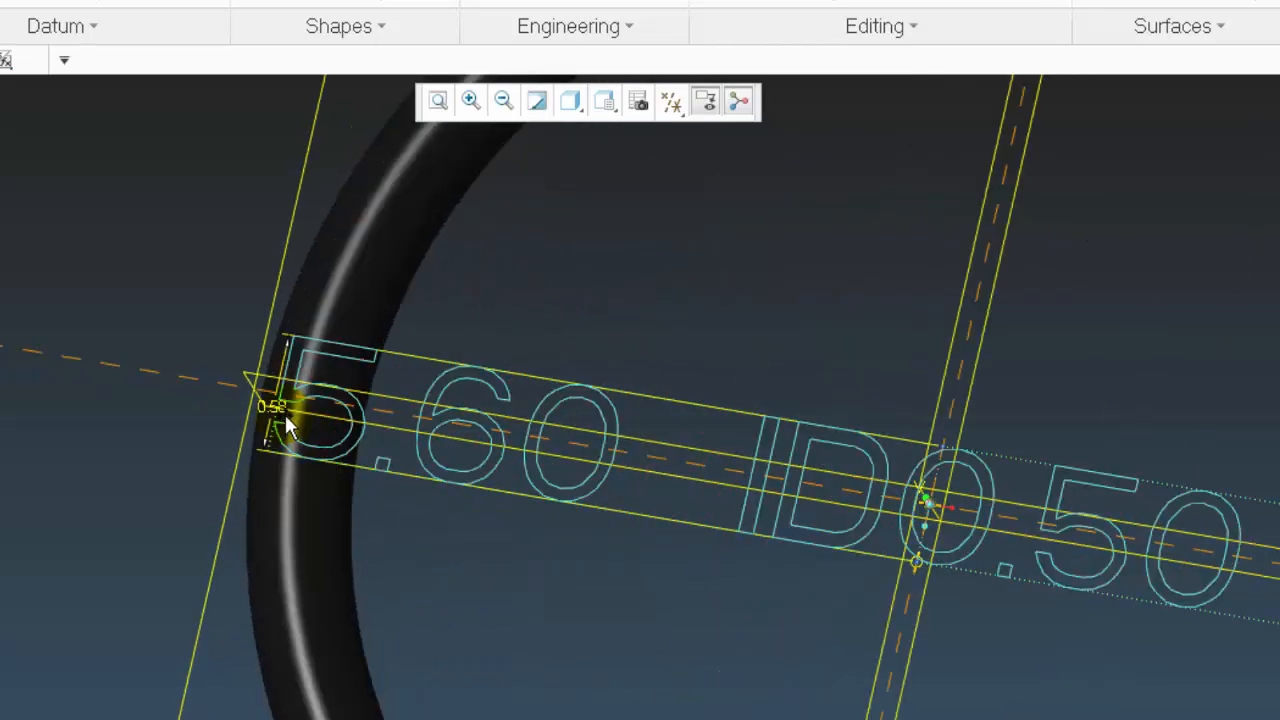
scroll(452, 477, up, 5)
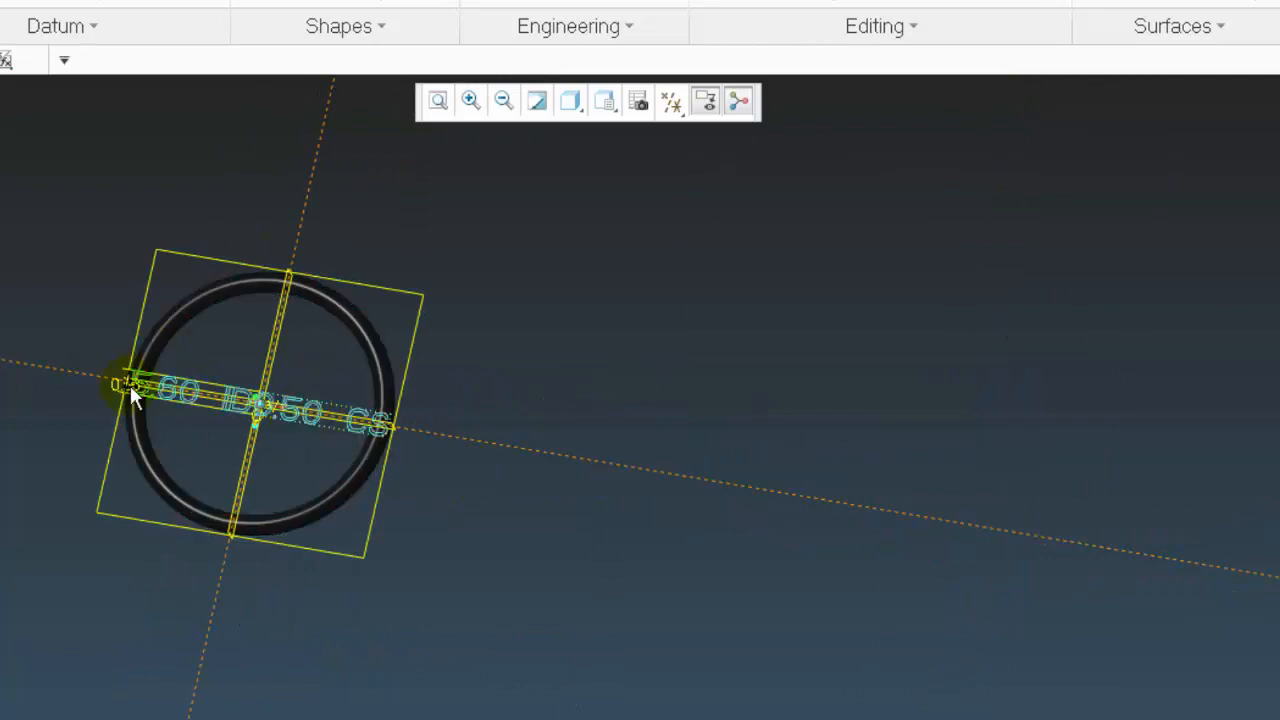
scroll(175, 416, down, 5)
scroll(127, 374, down, 2)
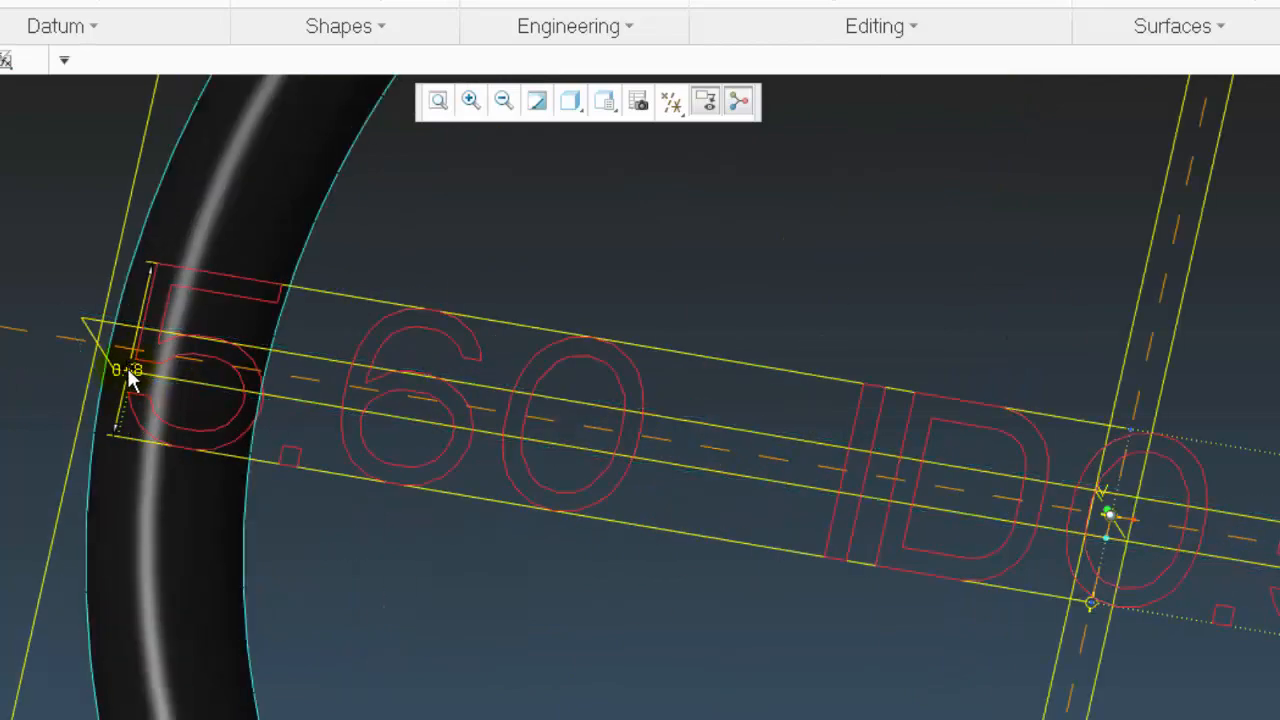
scroll(137, 352, down, 1)
scroll(117, 400, down, 4)
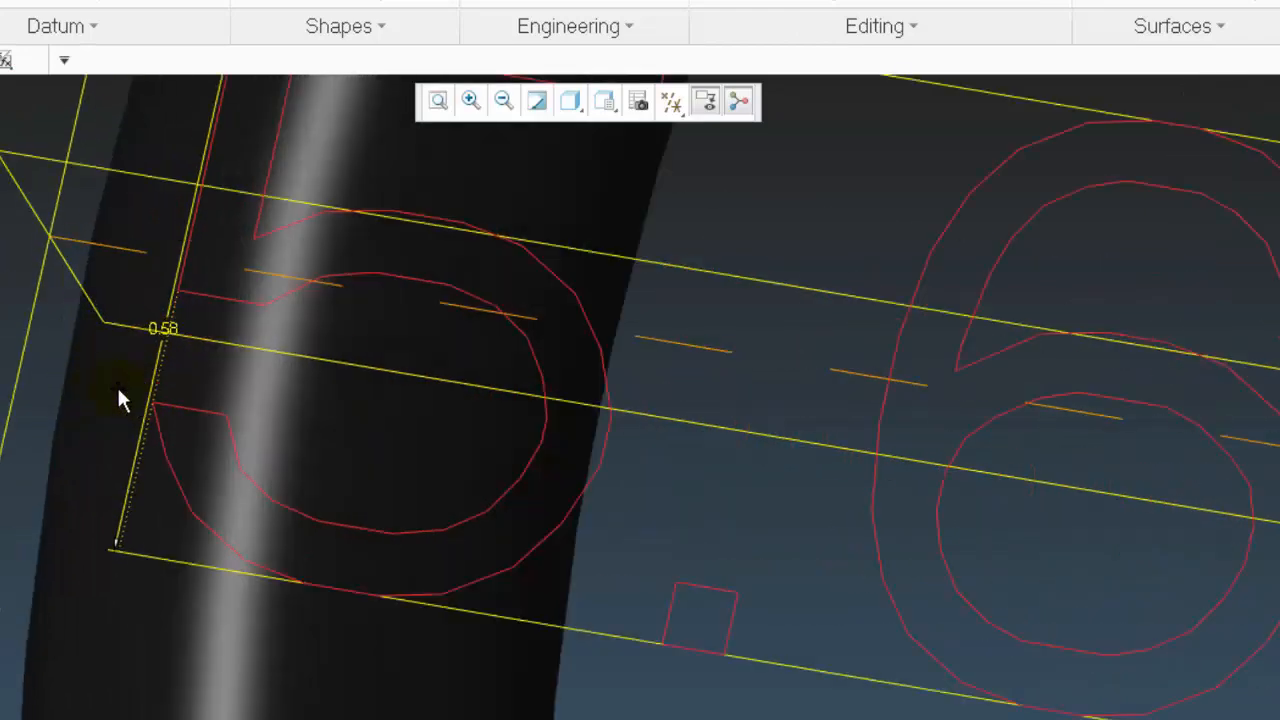
right_click(166, 326)
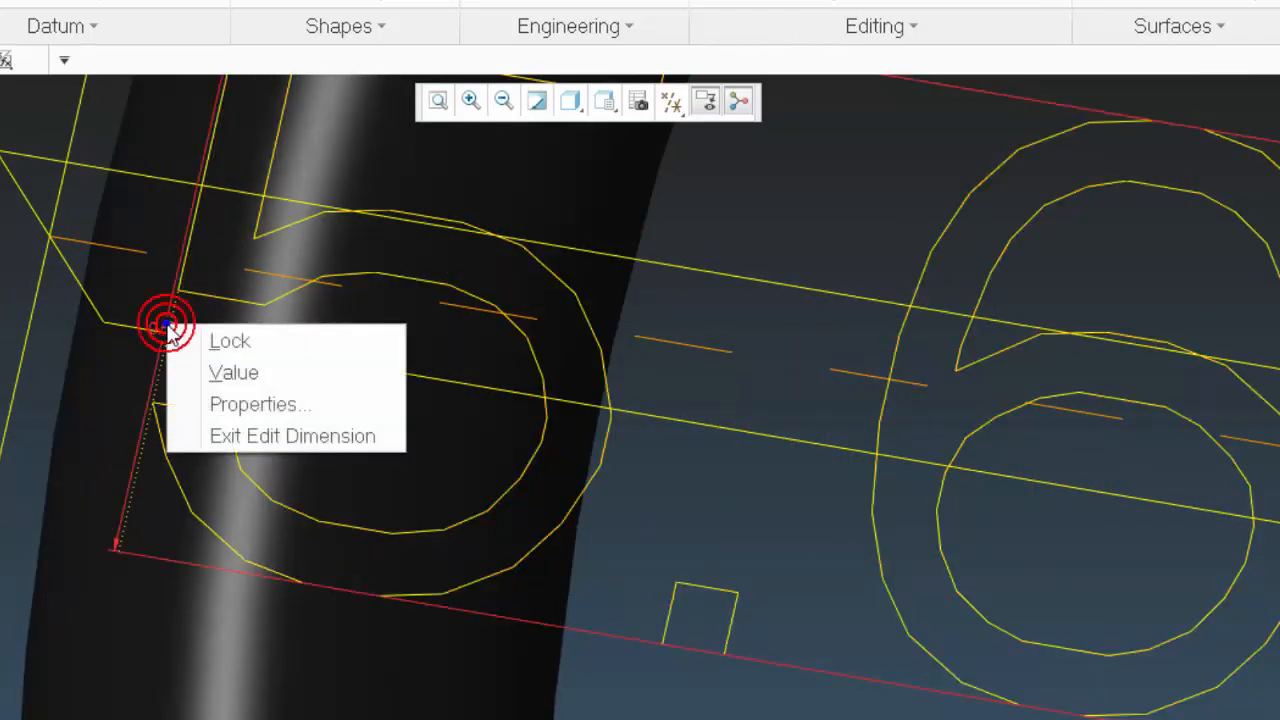
click(229, 402)
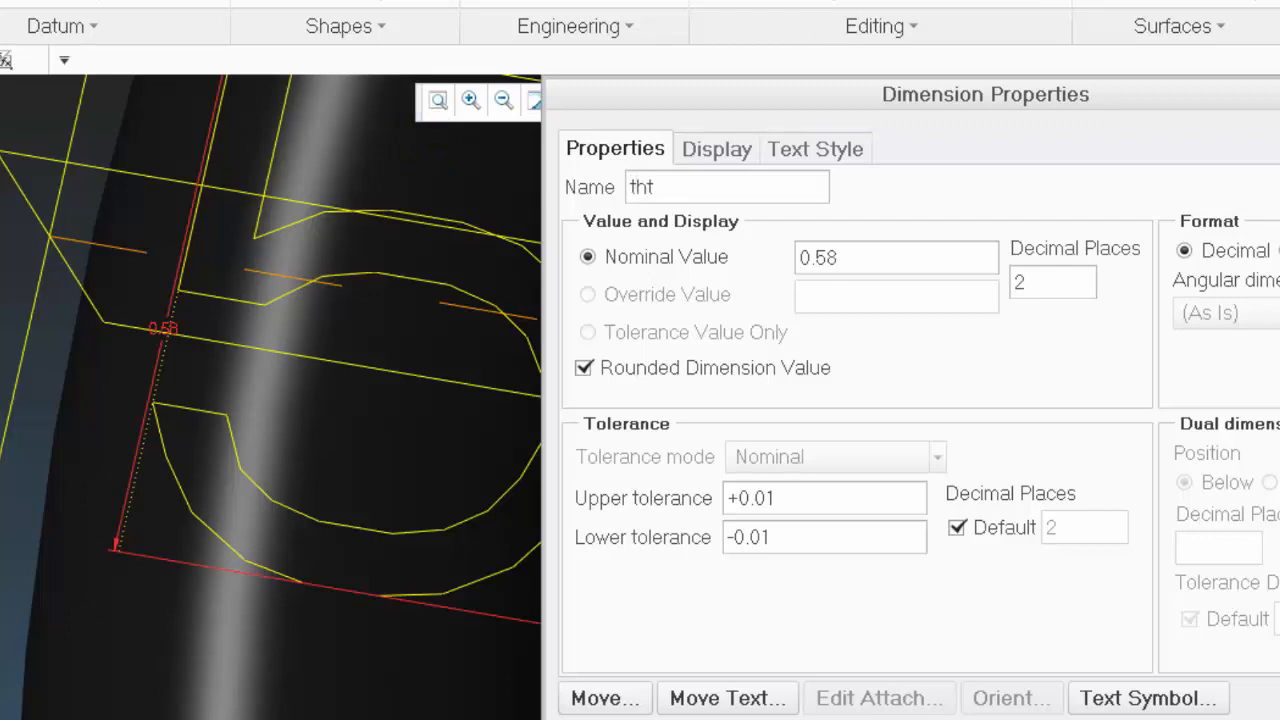
click(1279, 719)
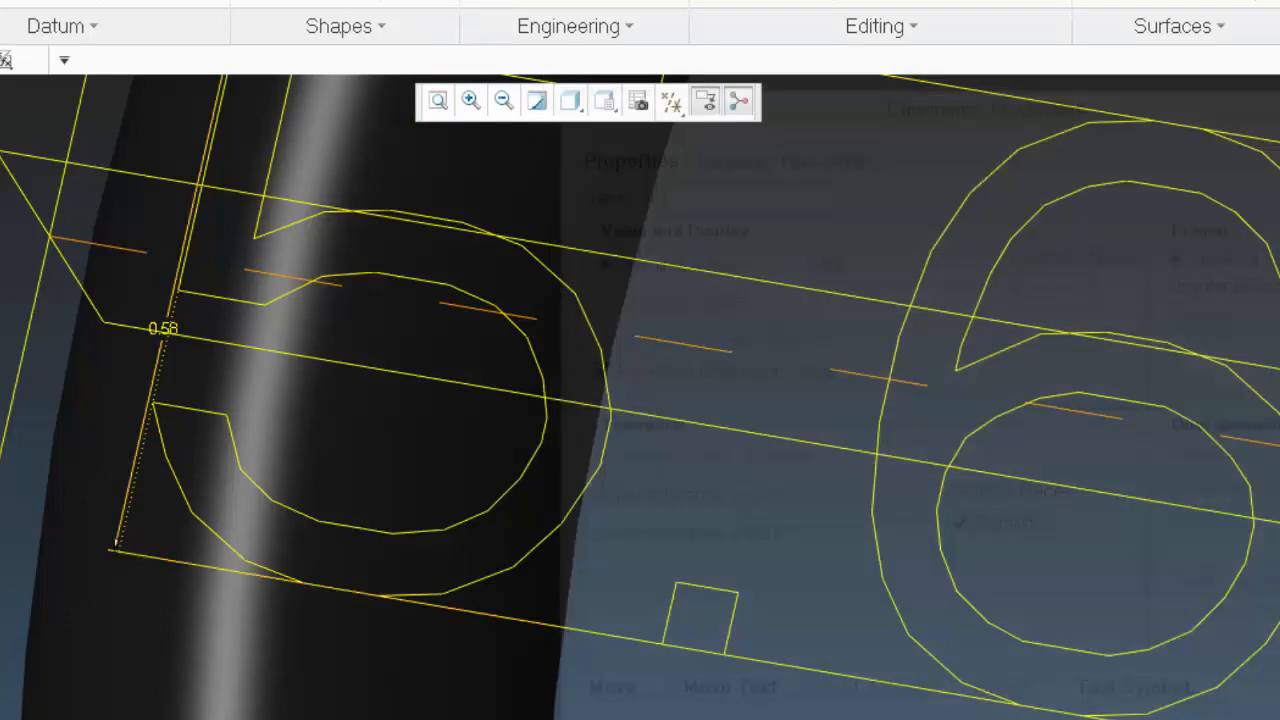
Add the relation tht = id*.1 above REAL = id in the part relations and accept it
scroll(335, 356, up, 7)
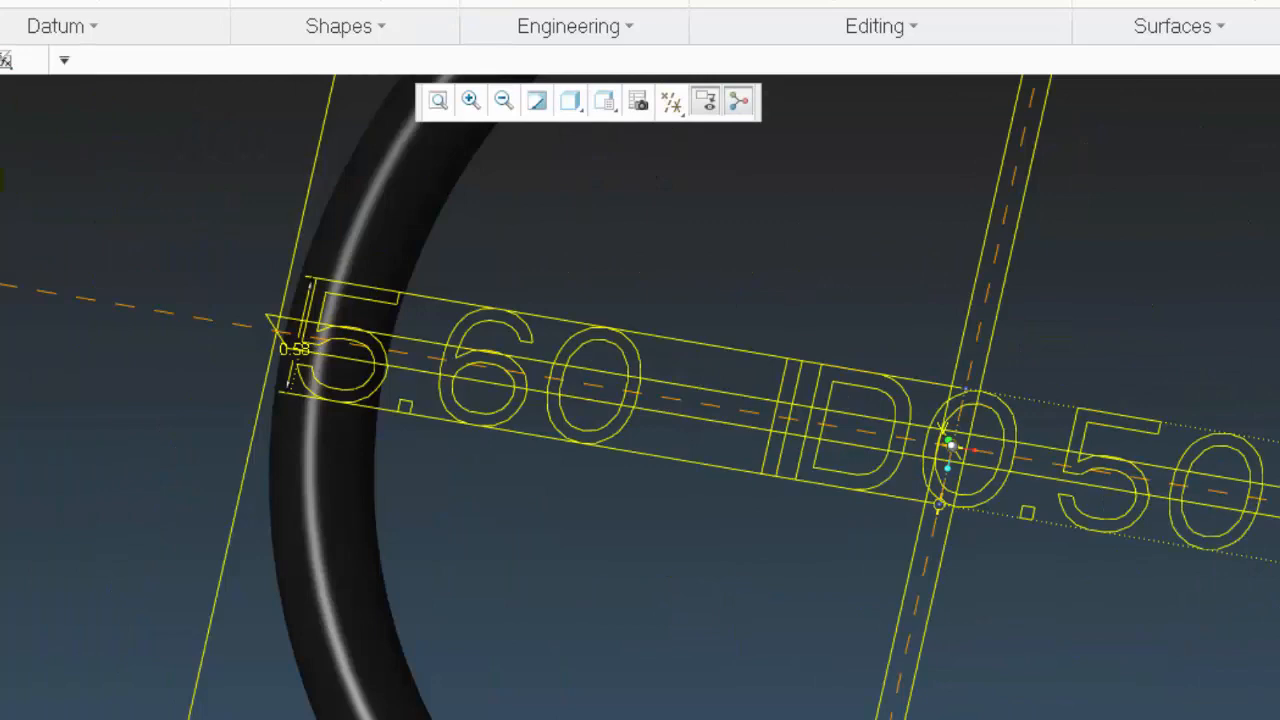
scroll(91, 286, up, 6)
scroll(140, 345, down, 5)
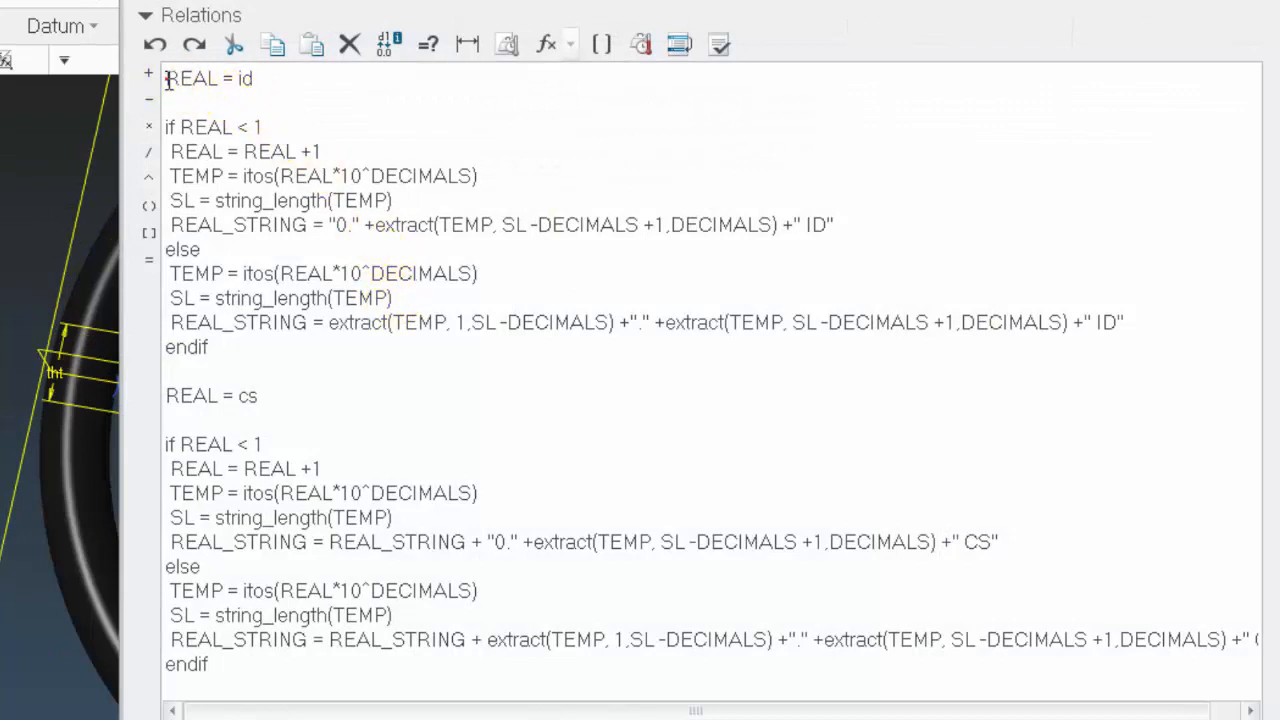
click(166, 78)
key(Return)
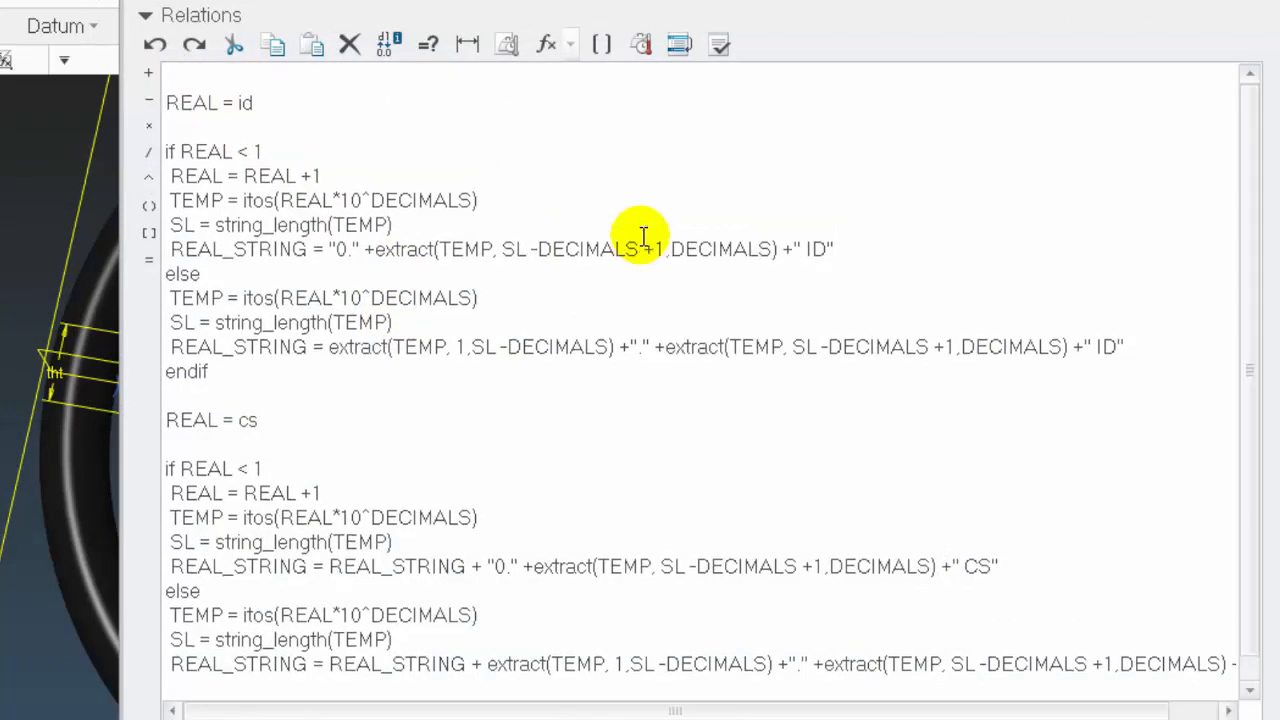
click(58, 378)
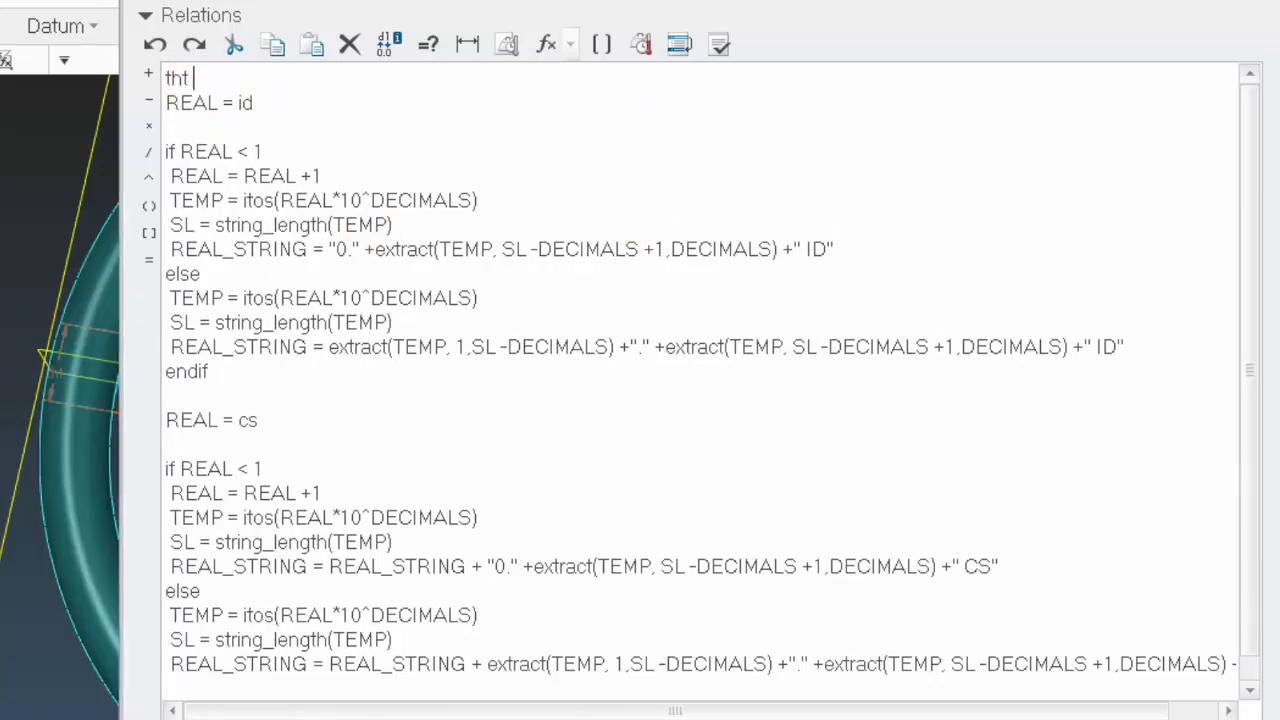
text(= id*.1)
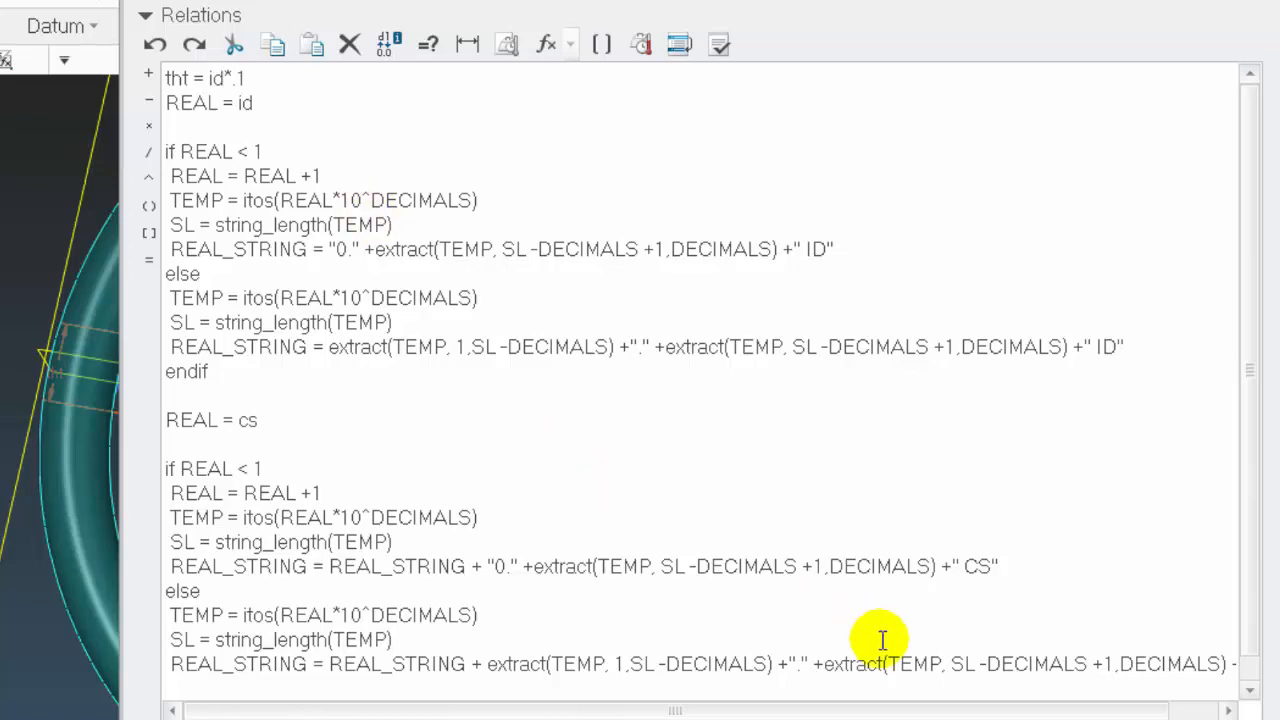
click(1050, 719)
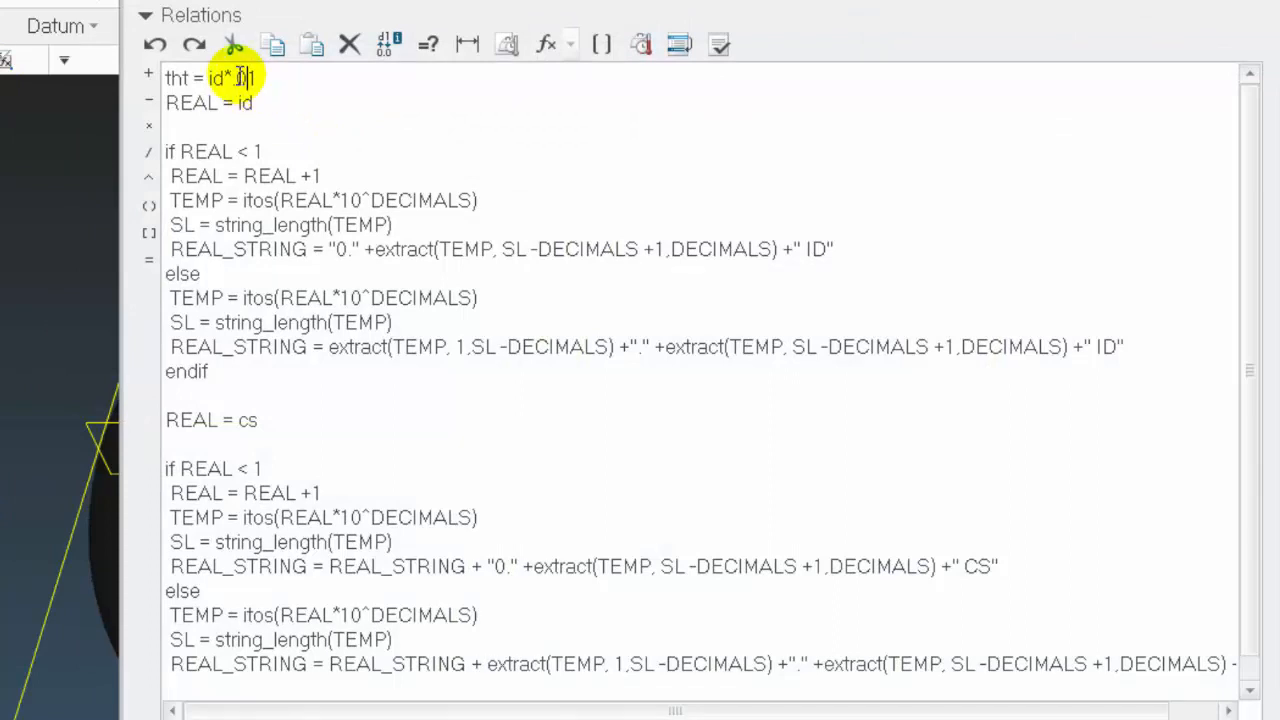
Set the factor in the tht relation to .05, accept it, and inspect the resized sketch text on the O-ring
double_click(242, 77)
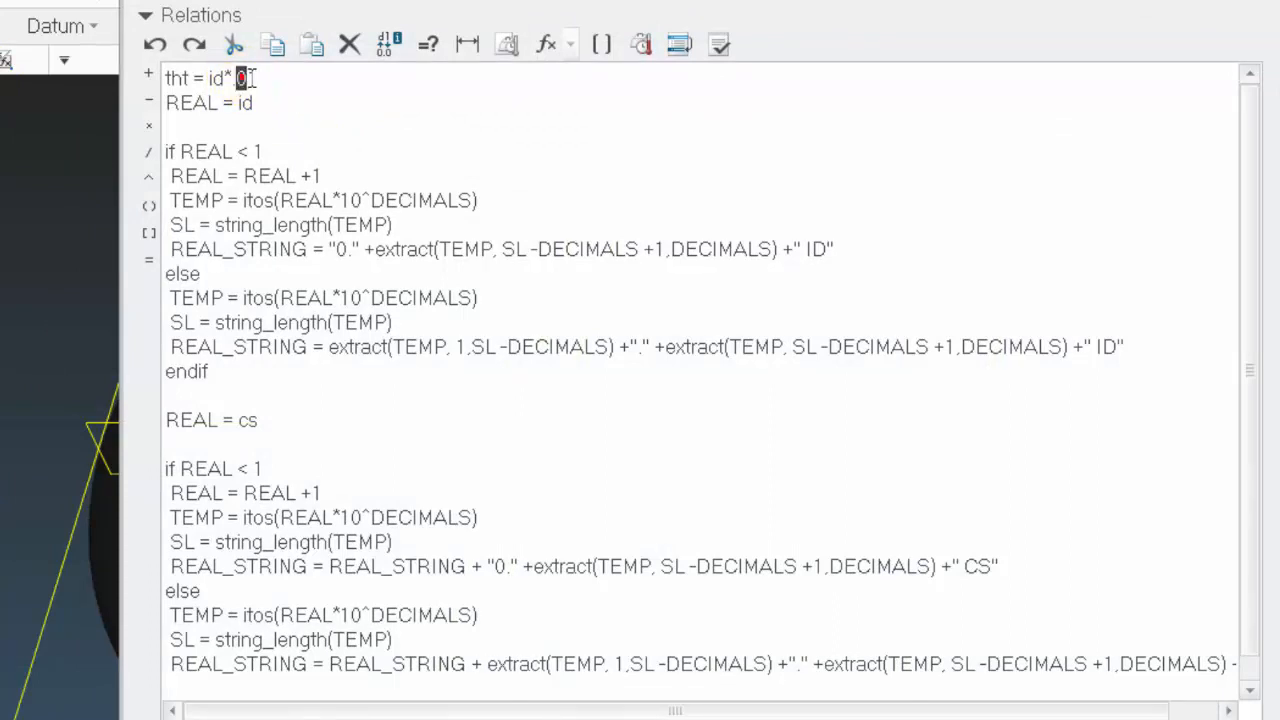
click(302, 73)
key(BackSpace)
text(5)
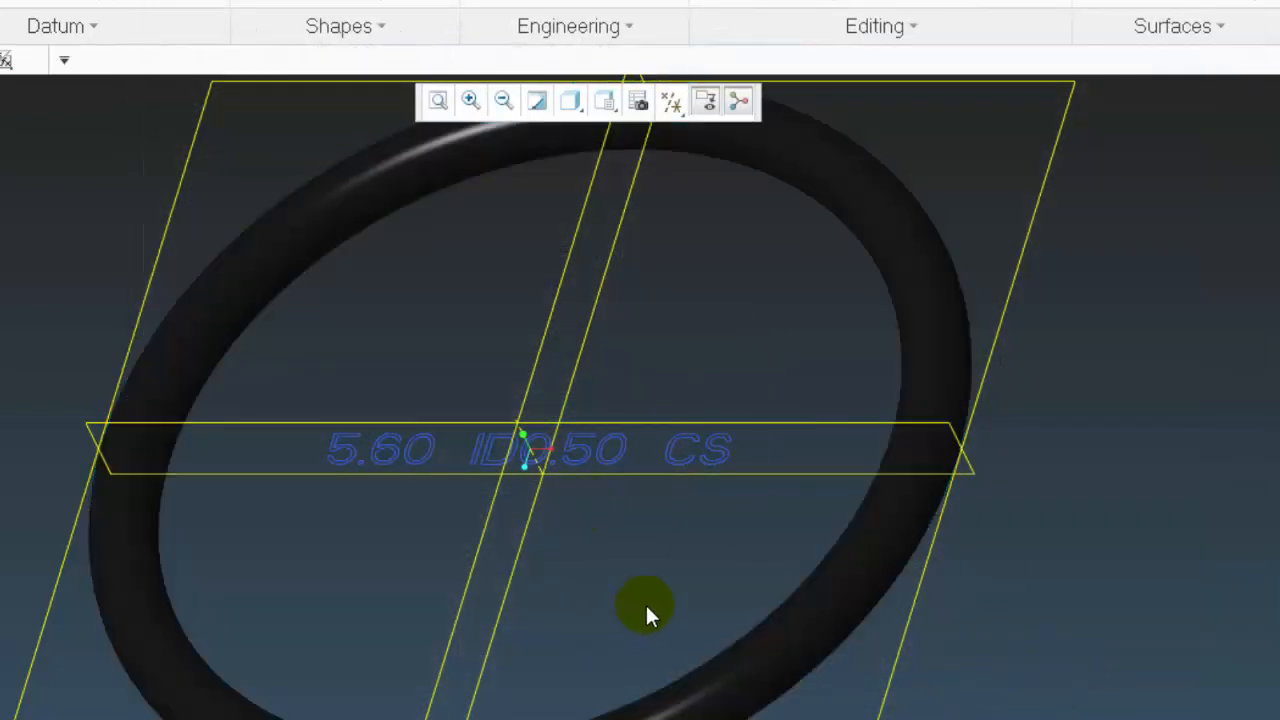
middle_drag(701, 529, 499, 466)
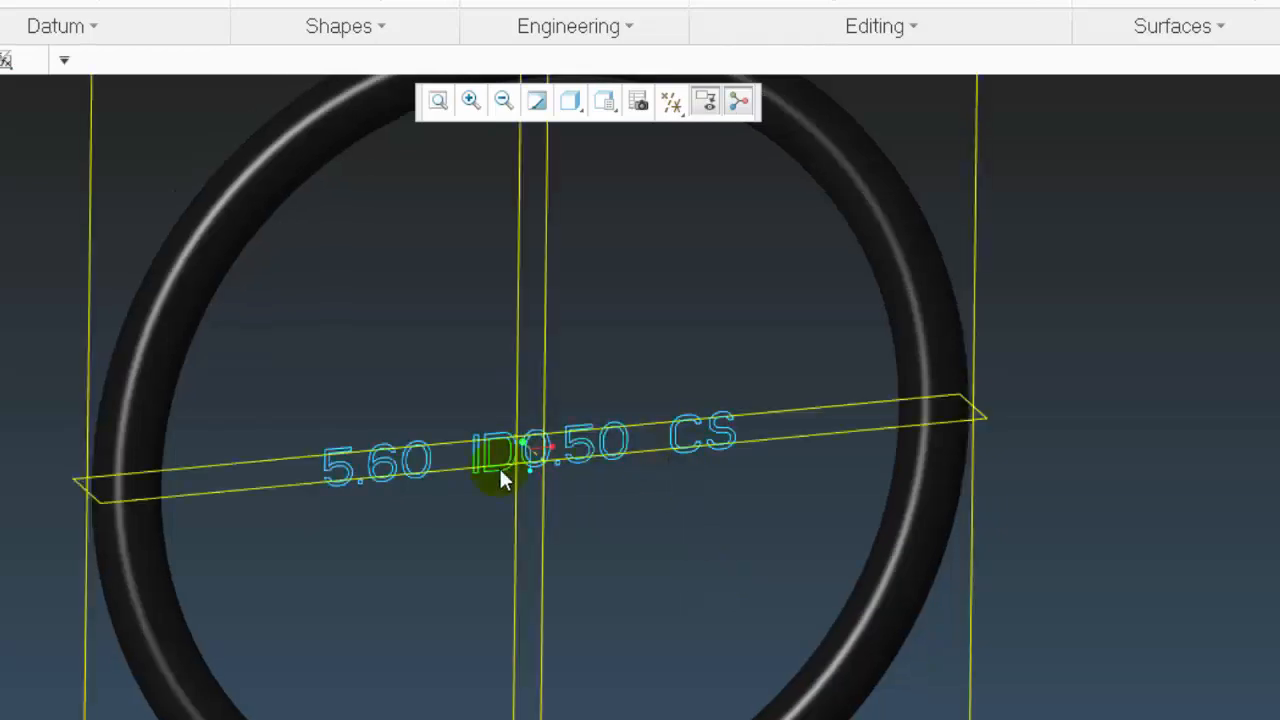
middle_drag(508, 708, 497, 546)
scroll(469, 441, down, 2)
scroll(469, 441, down, 3)
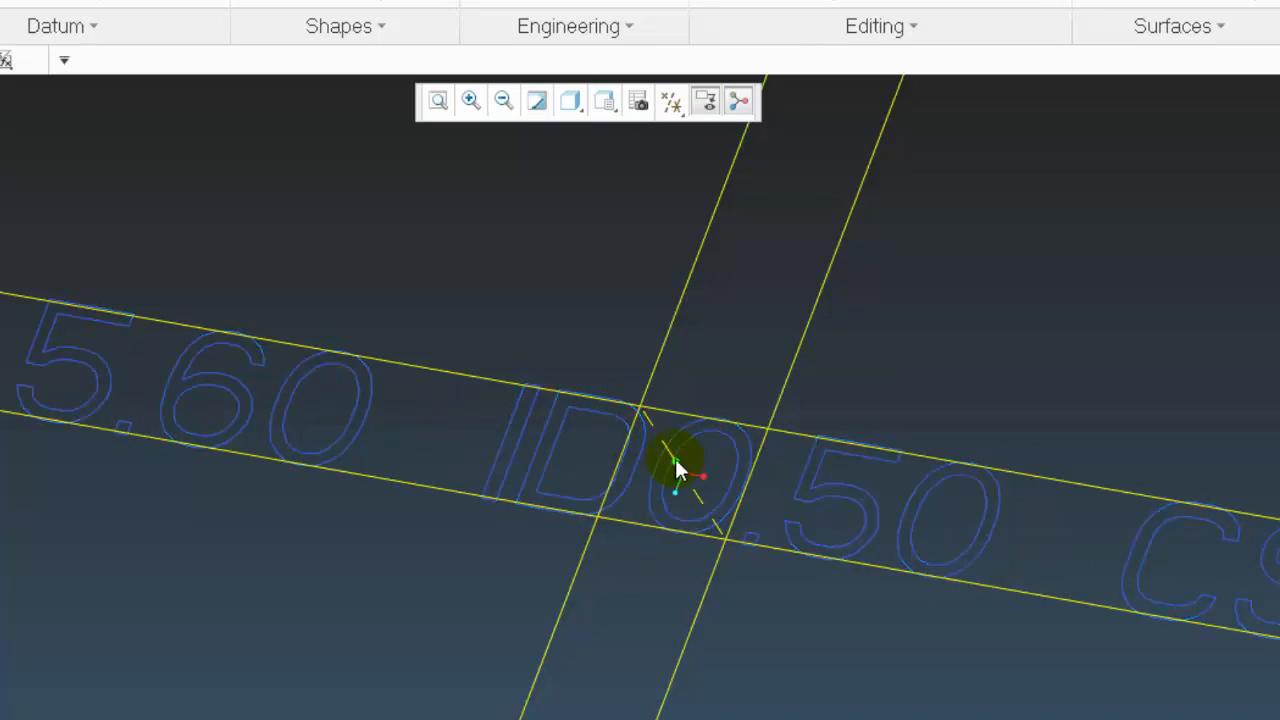
scroll(447, 275, up, 5)
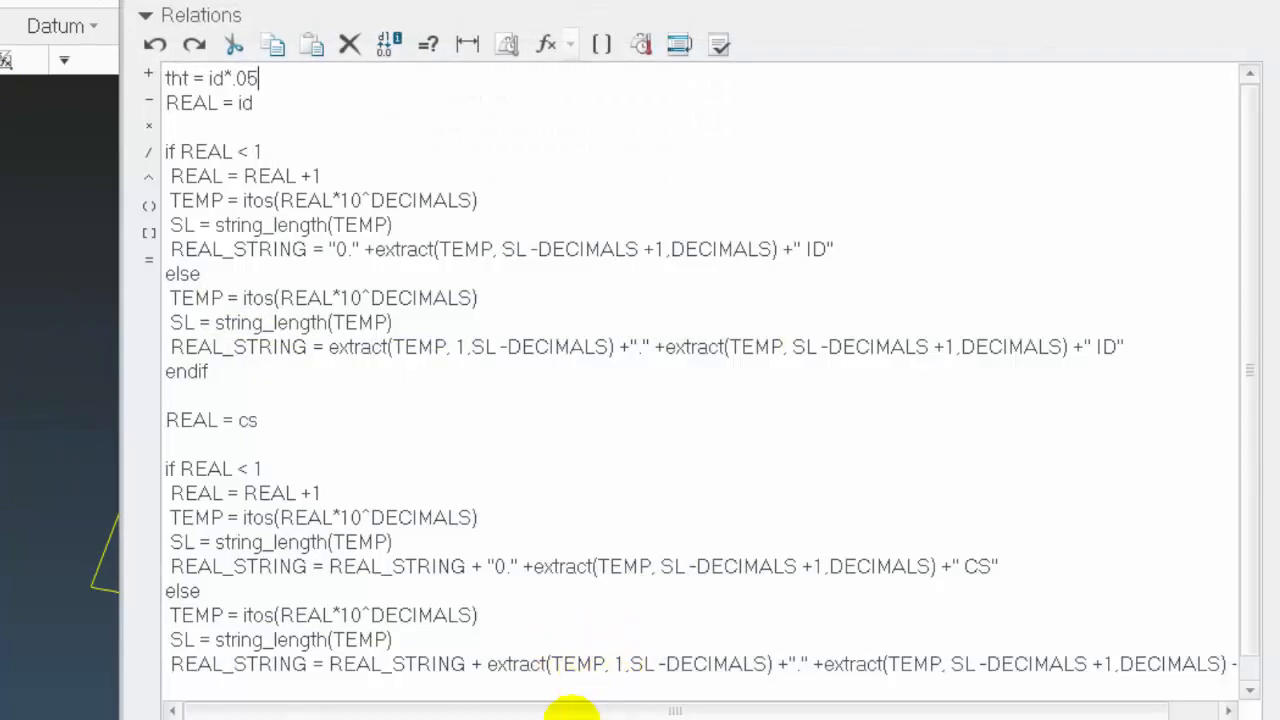
scroll(571, 700, down, 1)
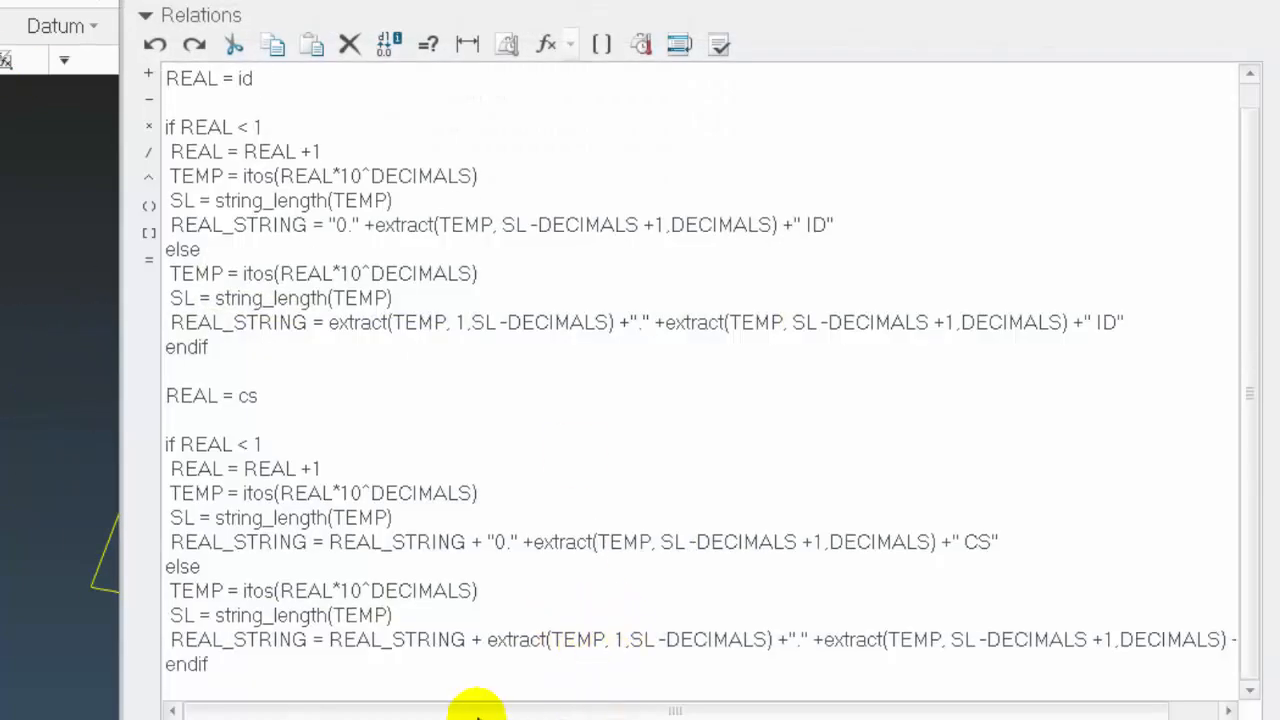
Insert a spaced X before "0." in the cs block's if branch and a quoted " X " before extract in its else branch
click(494, 541)
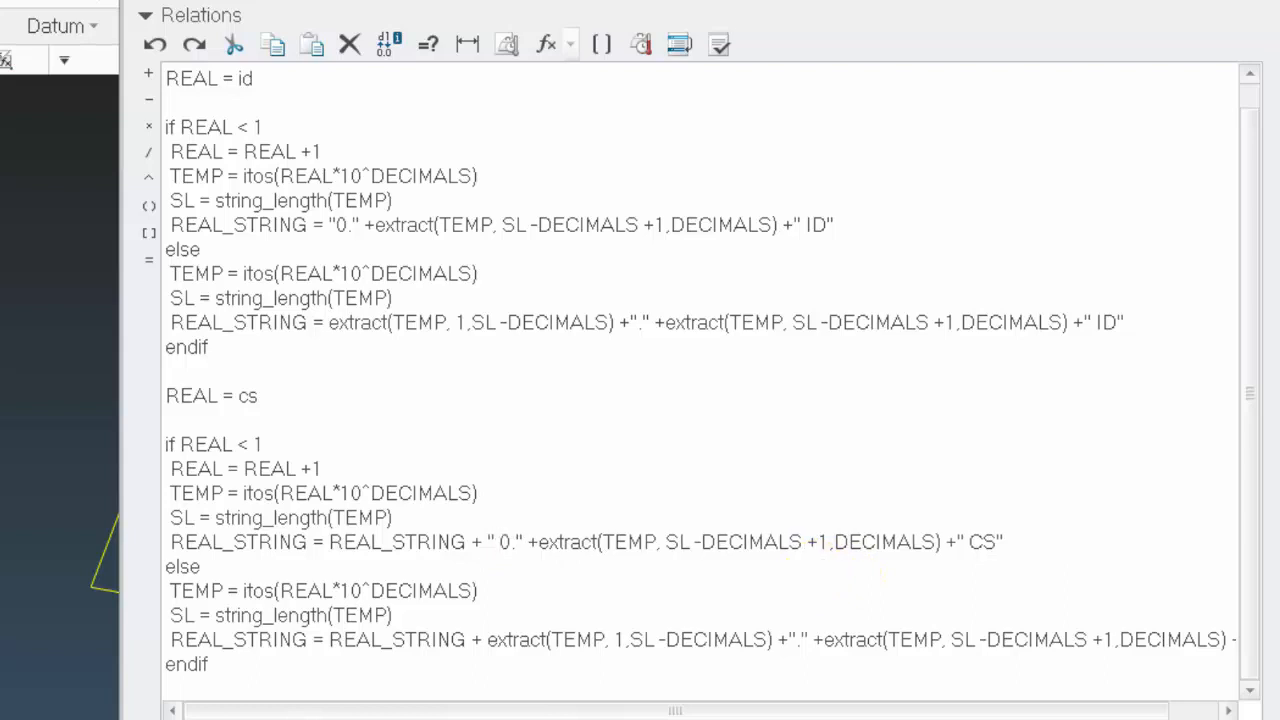
text(X)
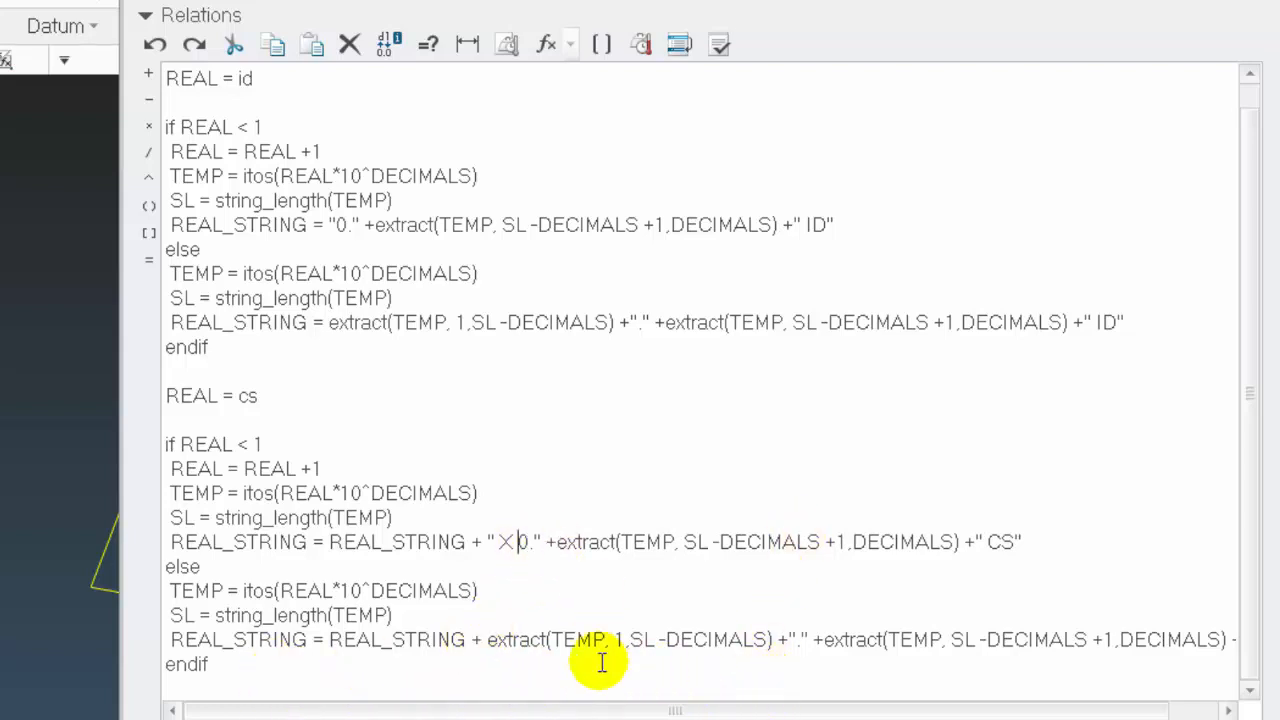
click(482, 639)
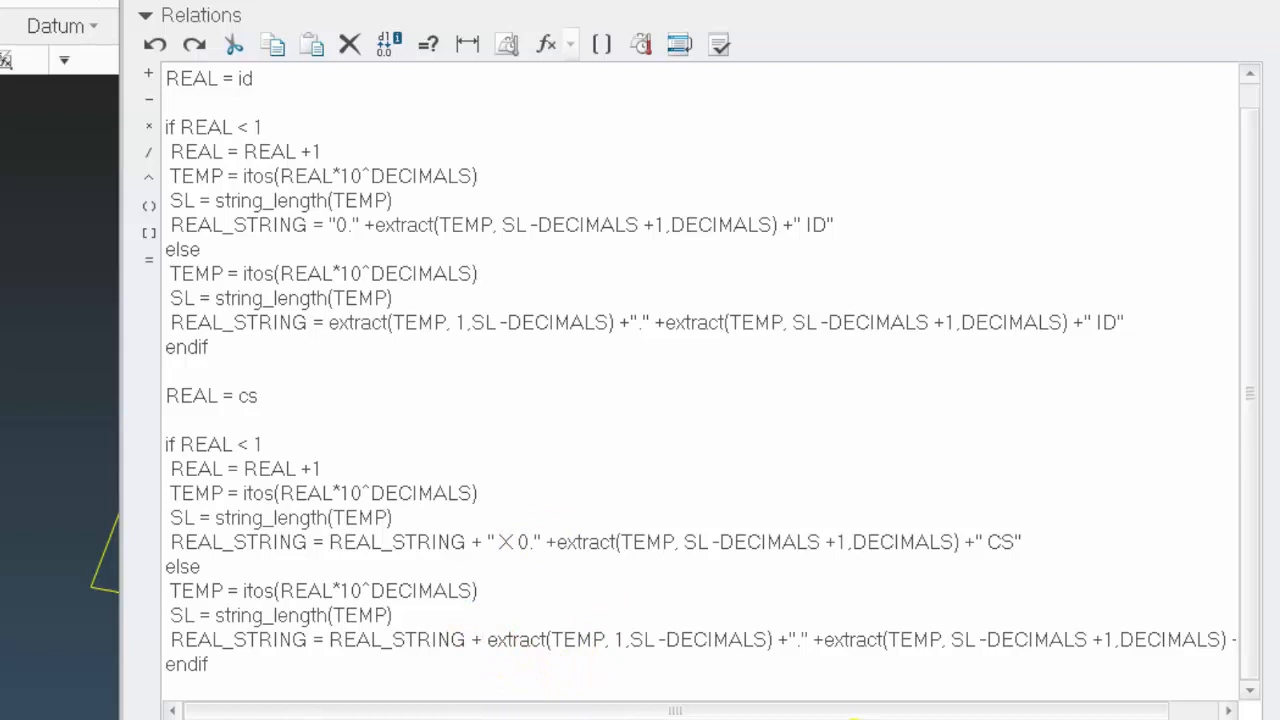
text("")
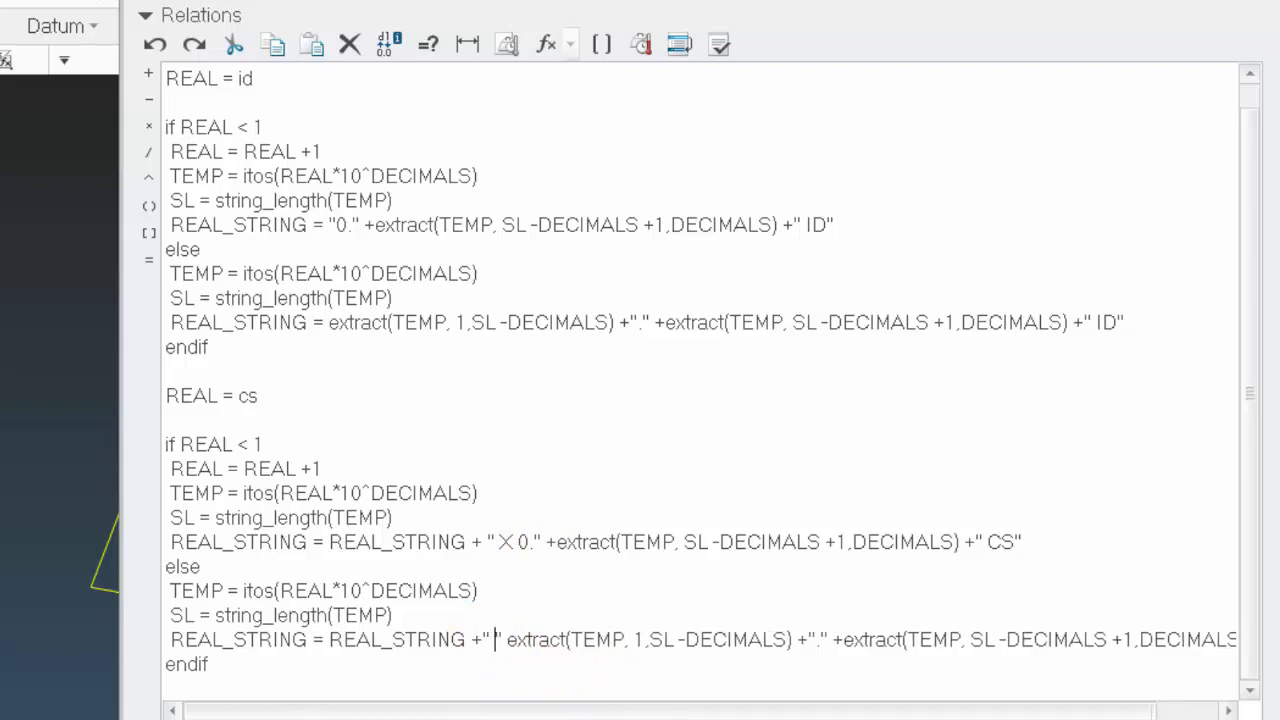
text( ×)
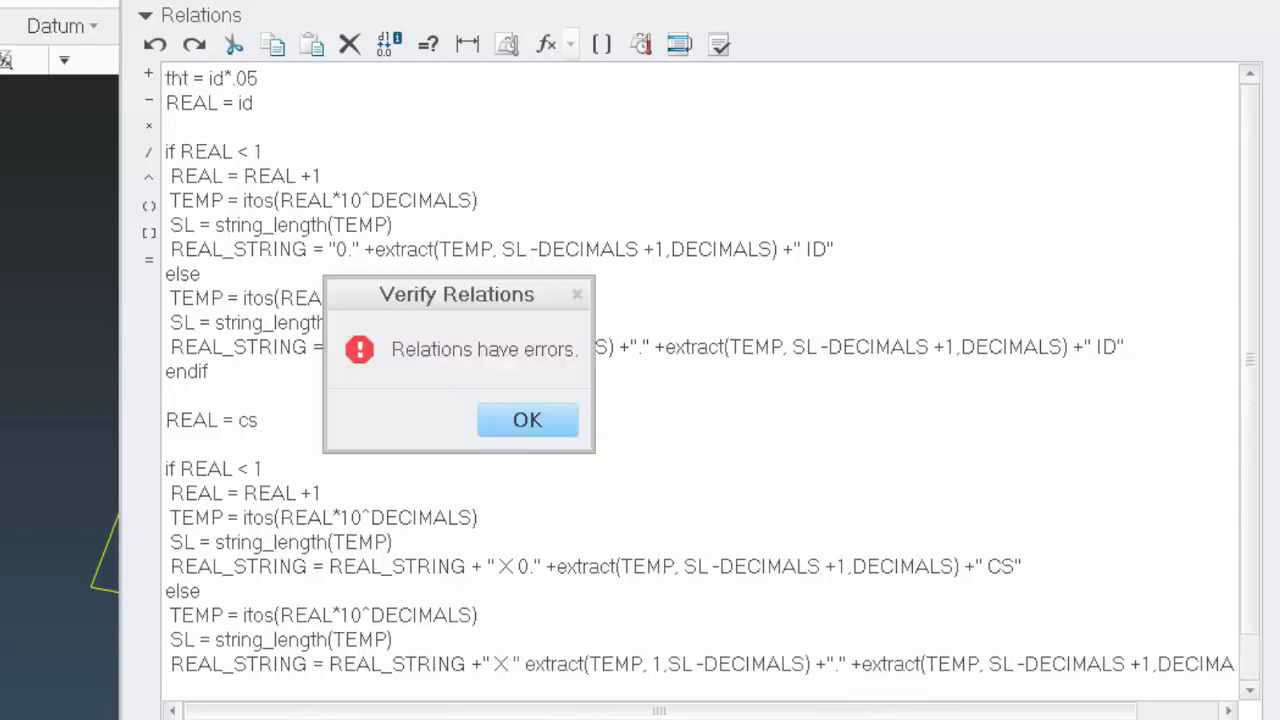
Dismiss the error message and insert a + between " X " and extract in the cs block's else branch
click(553, 419)
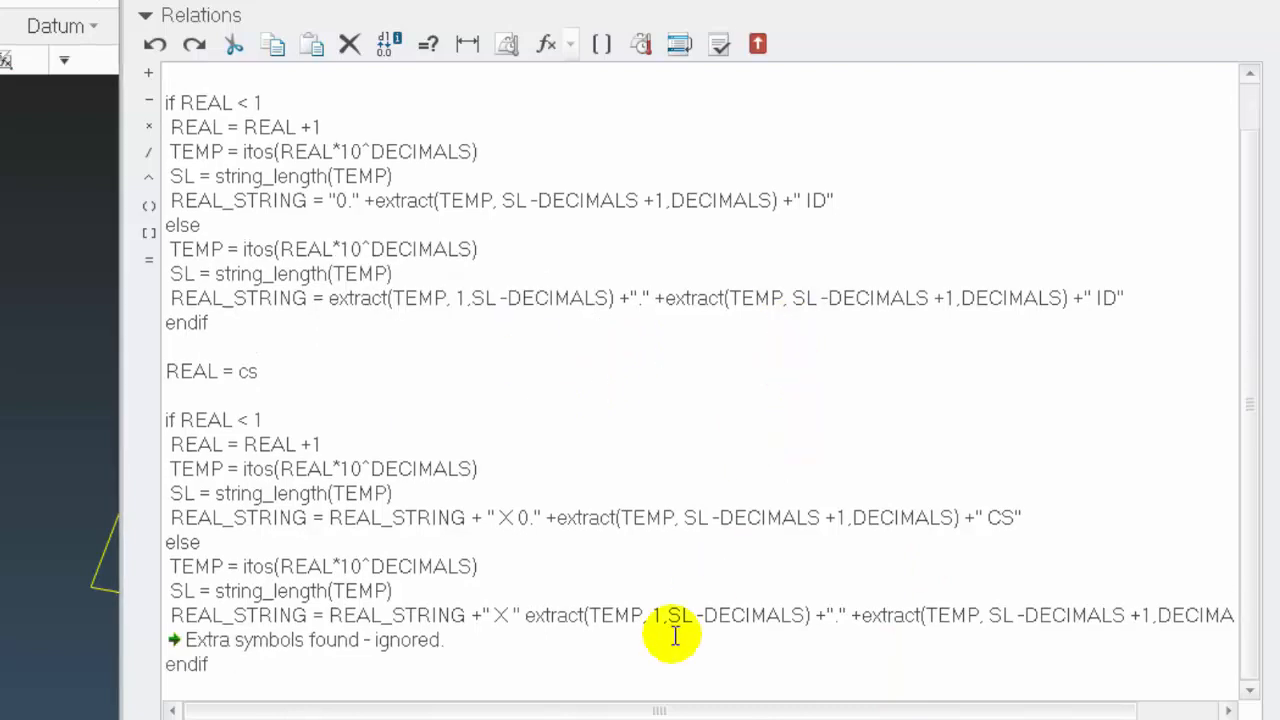
click(526, 612)
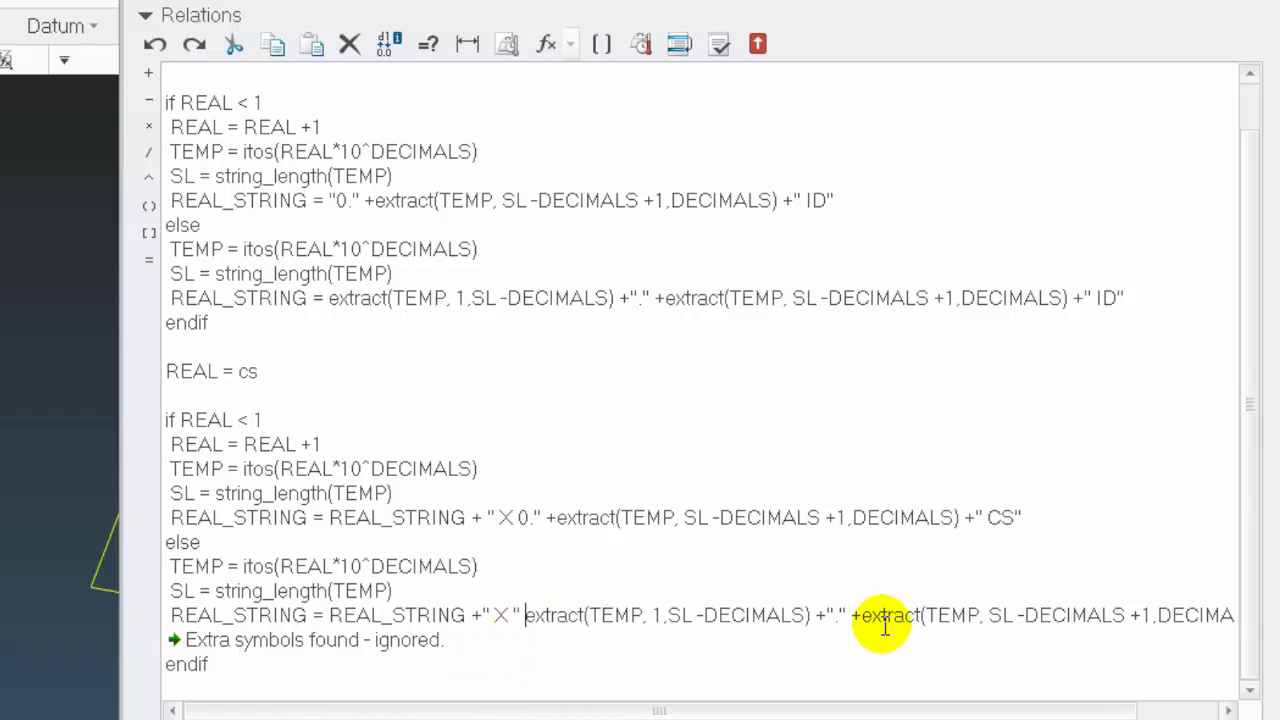
text(+)
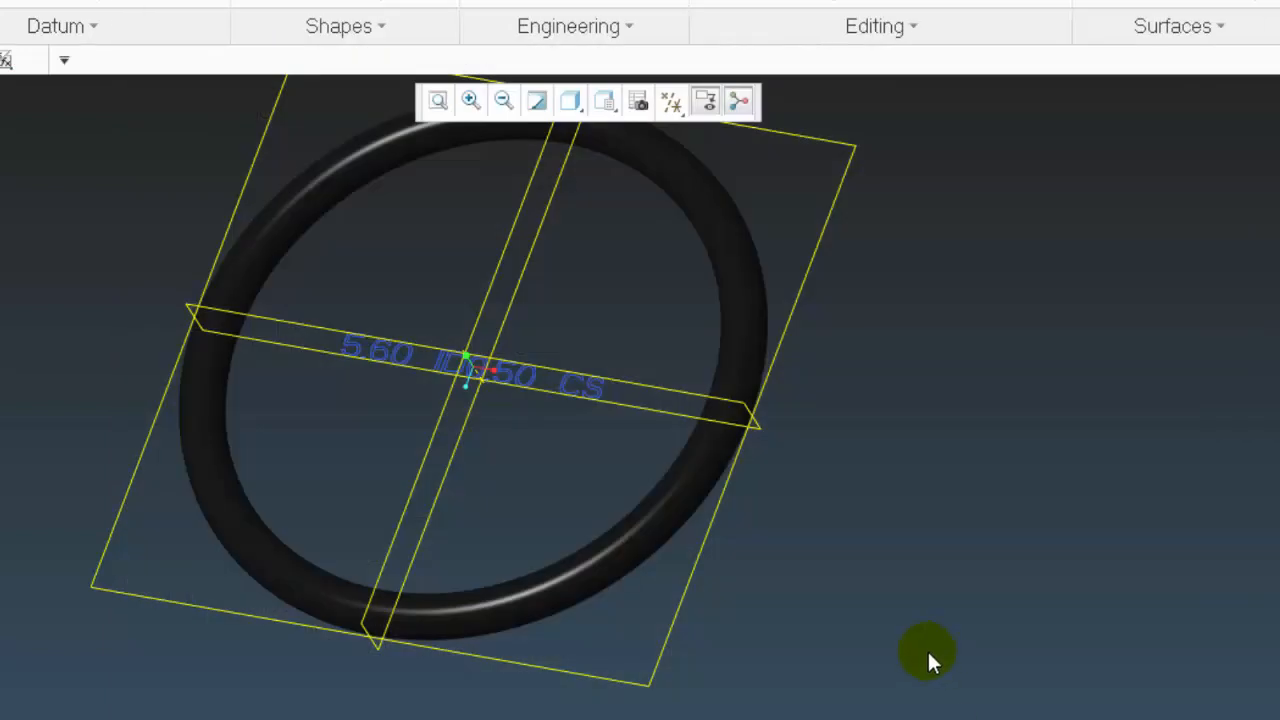
Regenerate the O-ring and turn the model to inspect the sketch text with its X separator
key(ctrl+g)
middle_drag(776, 562, 811, 610)
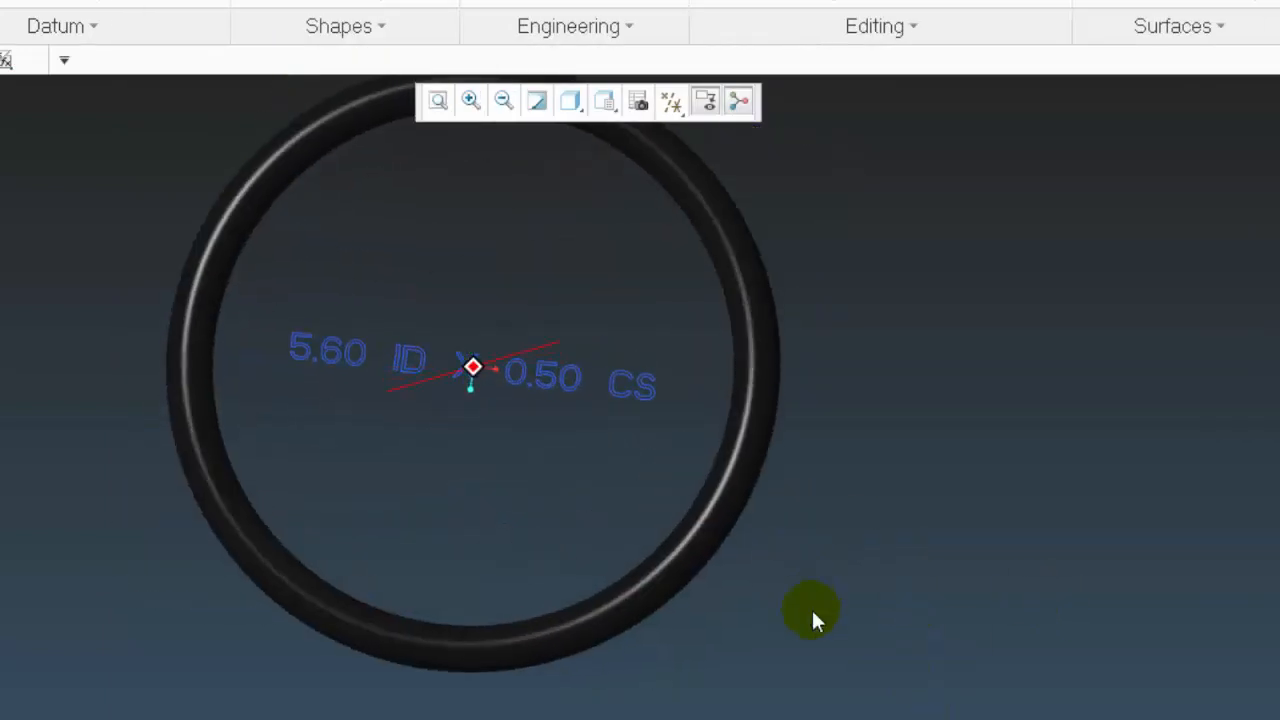
scroll(484, 408, down, 6)
mouse_move(685, 520)
middle_down()
mouse_move(686, 487)
mouse_move(660, 517)
middle_up()
scroll(660, 517, up, 6)
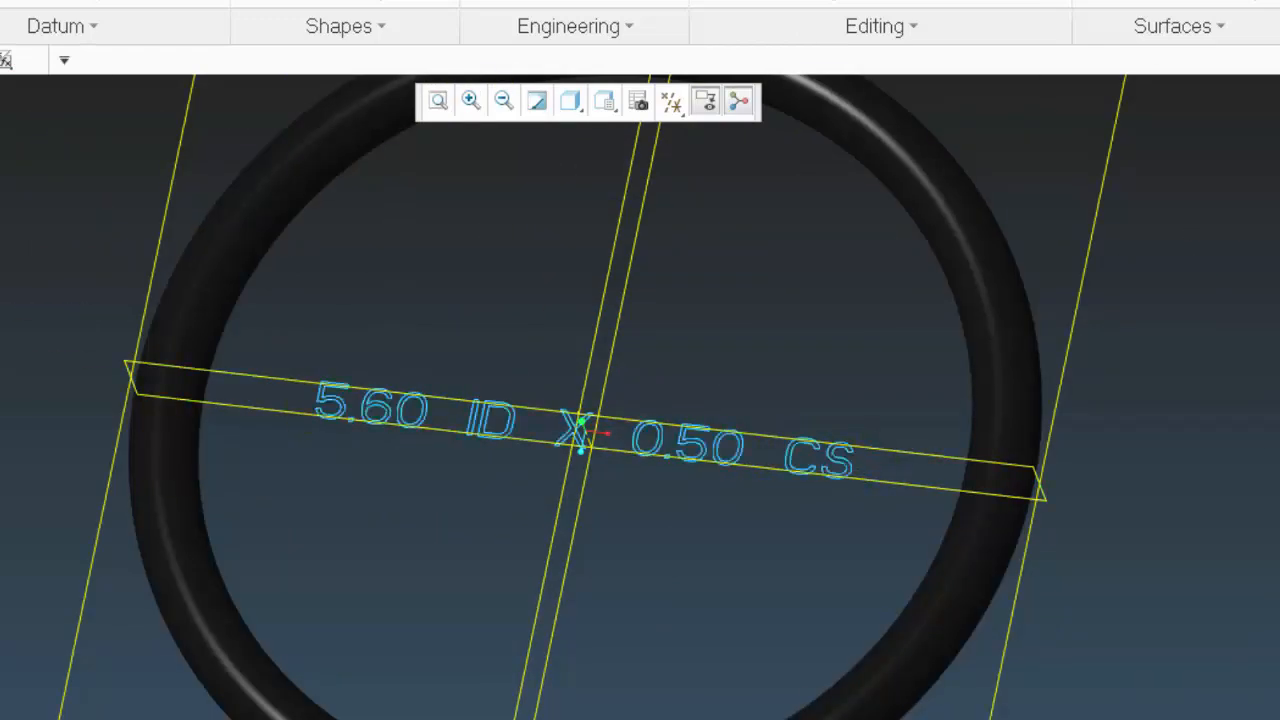
middle_drag(303, 392, 440, 425)
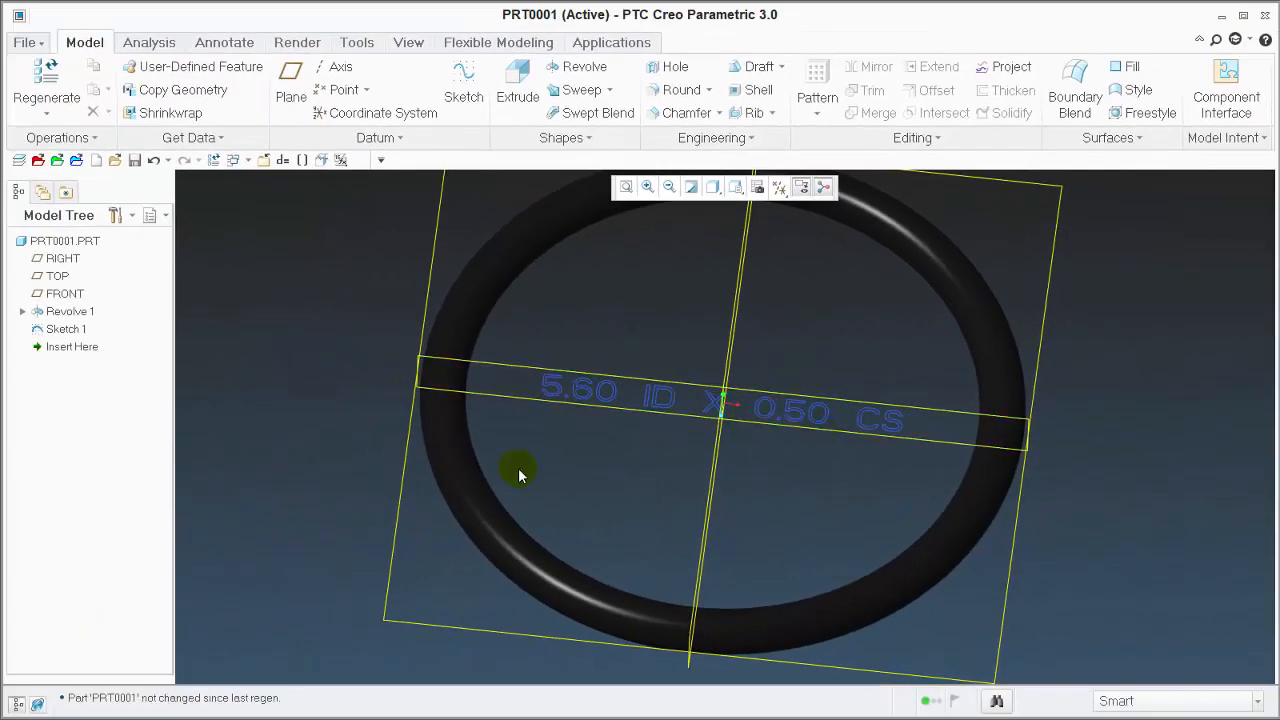
middle_drag(427, 496, 489, 432)
middle_drag(569, 418, 777, 409)
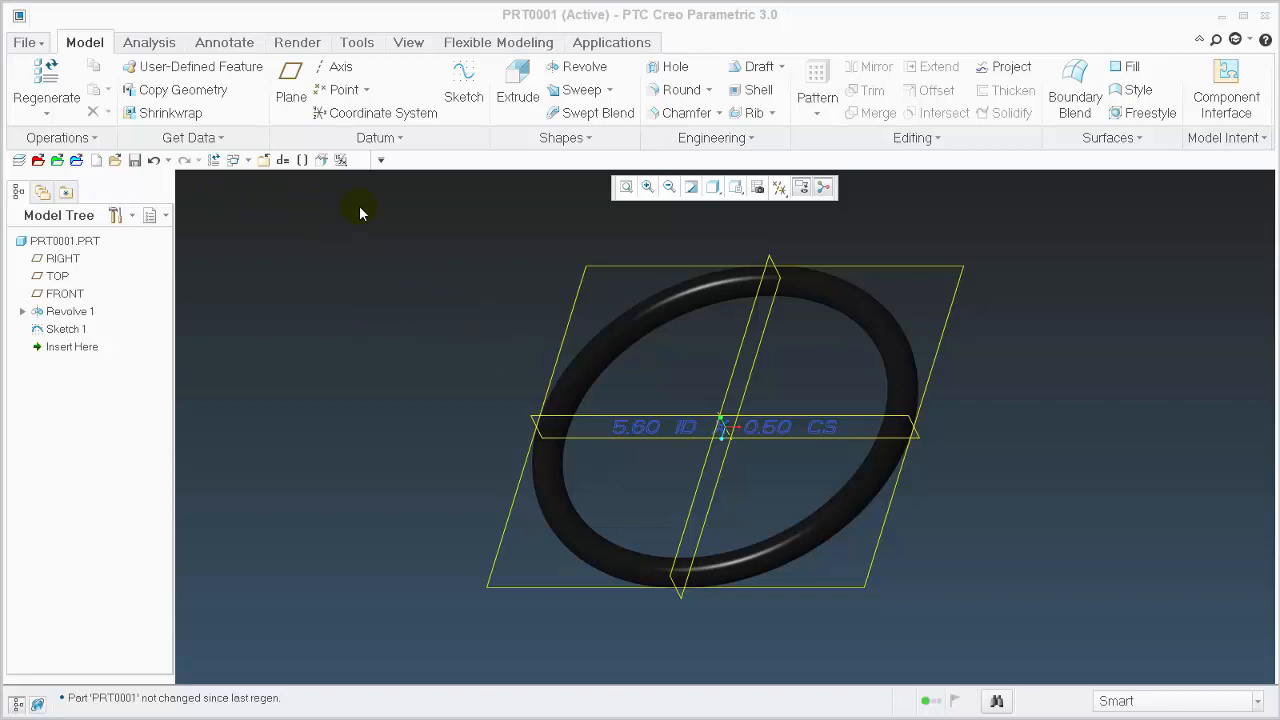
Delete the whole REAL = cs block, through its endif, from the part relations
click(285, 161)
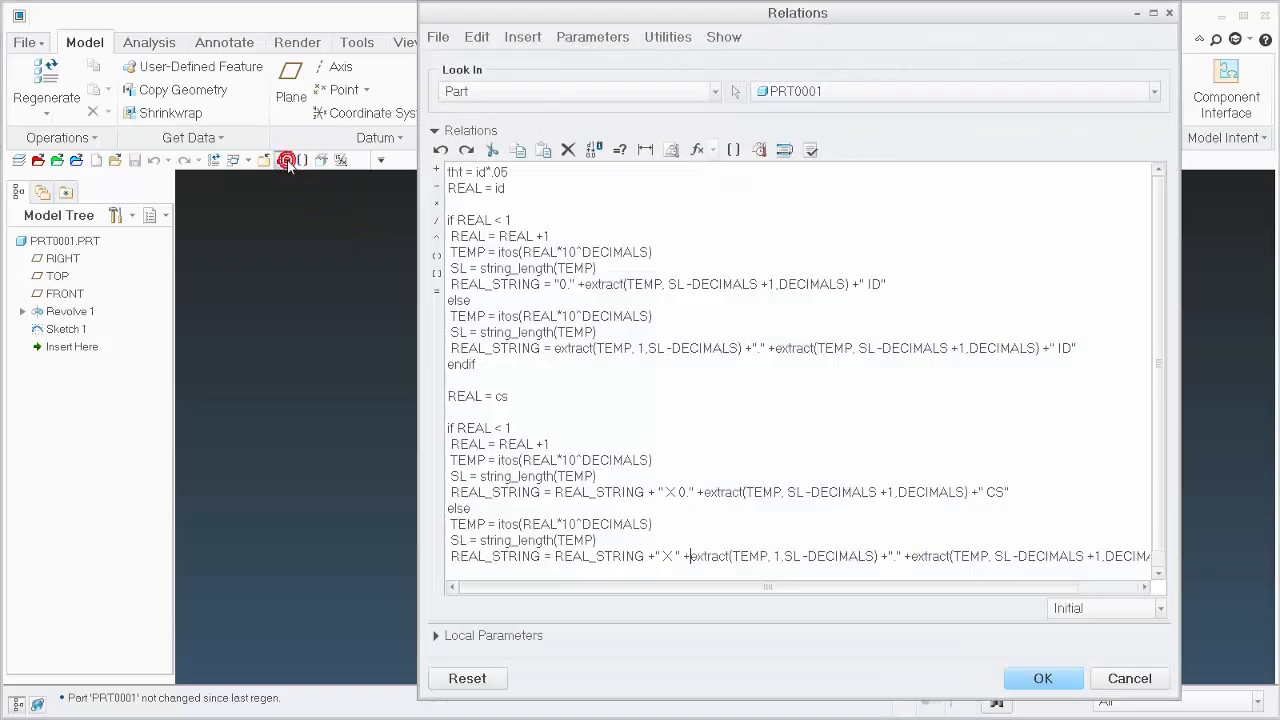
scroll(560, 575, down, 1)
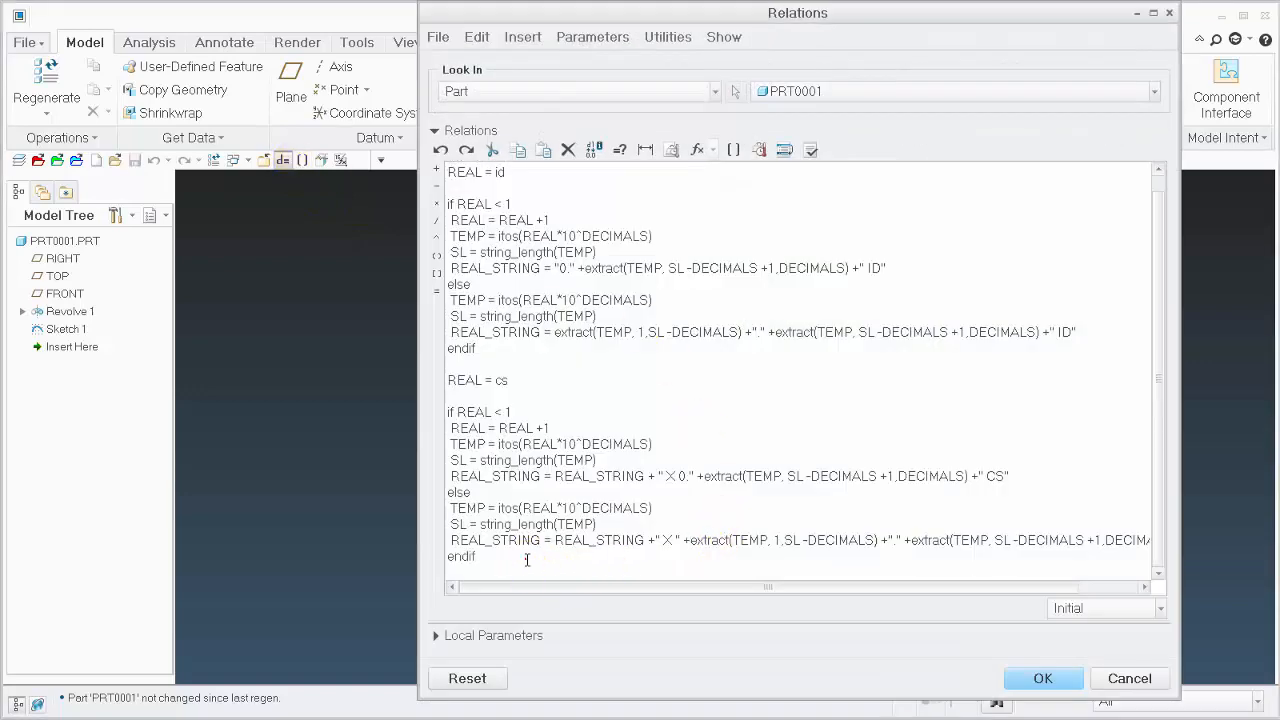
drag(527, 560, 431, 377)
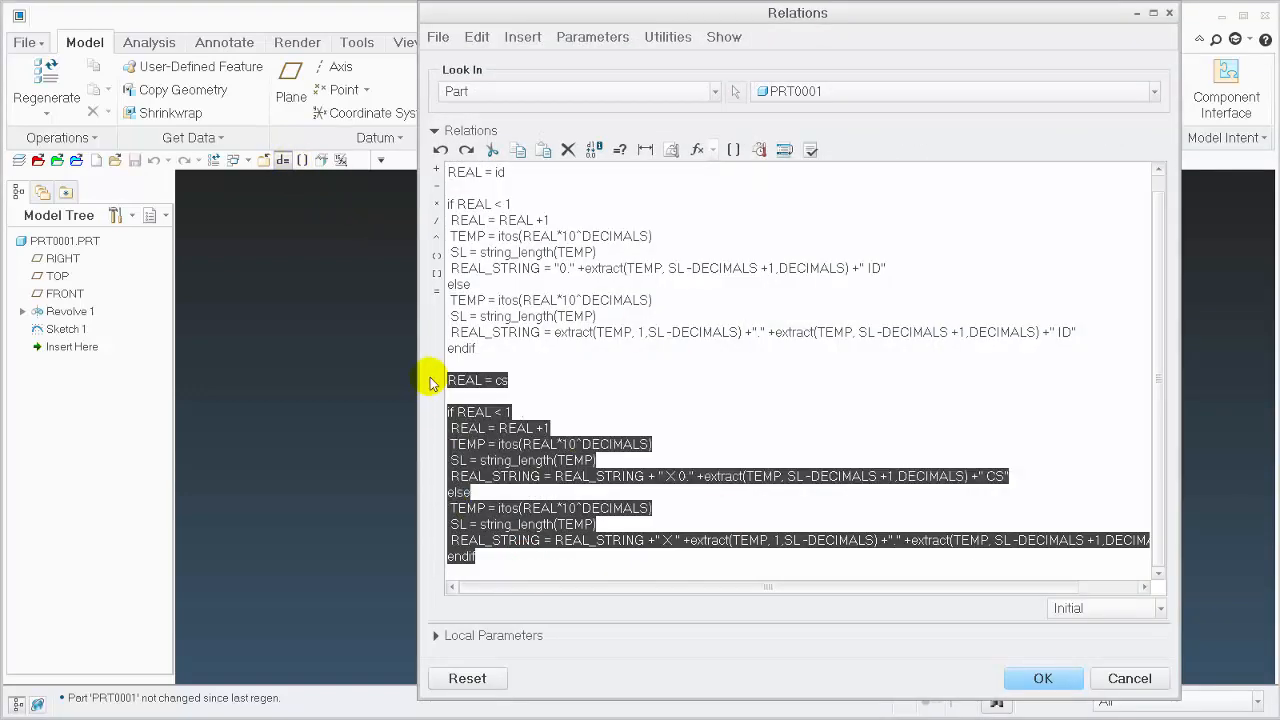
key(Delete)
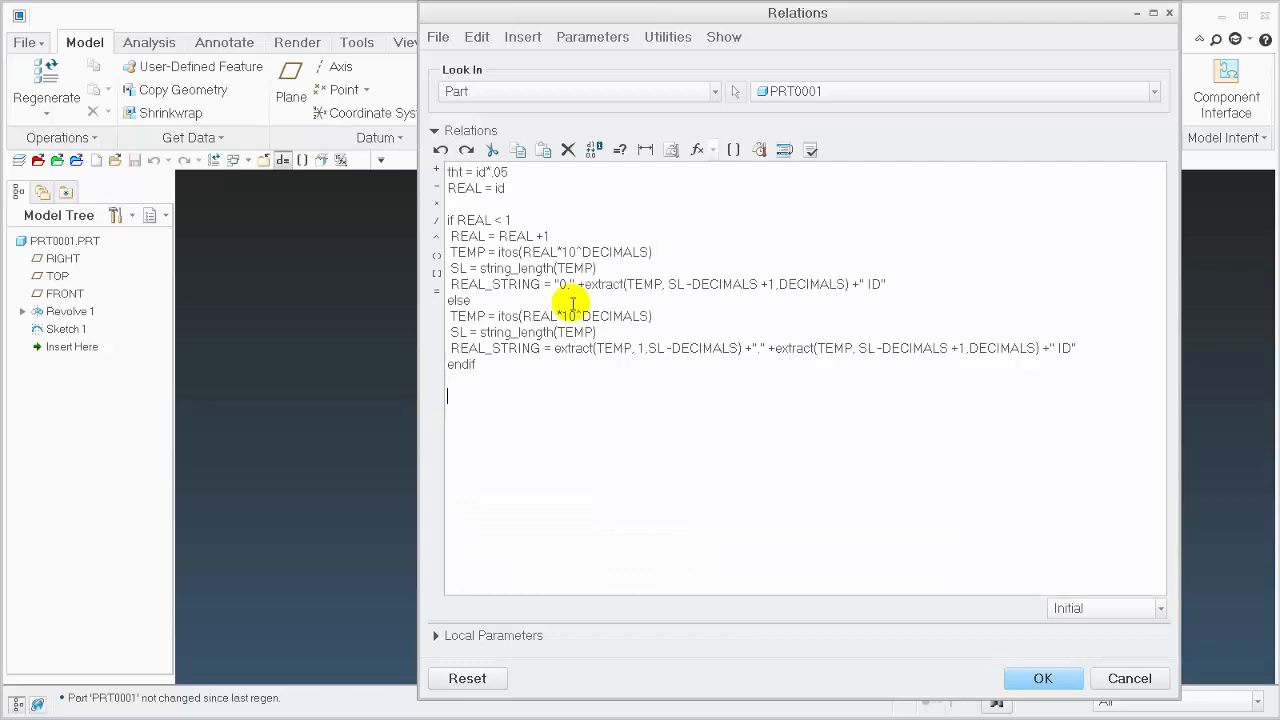
Show the local parameters and delete the tht = id*.05 relation
click(507, 636)
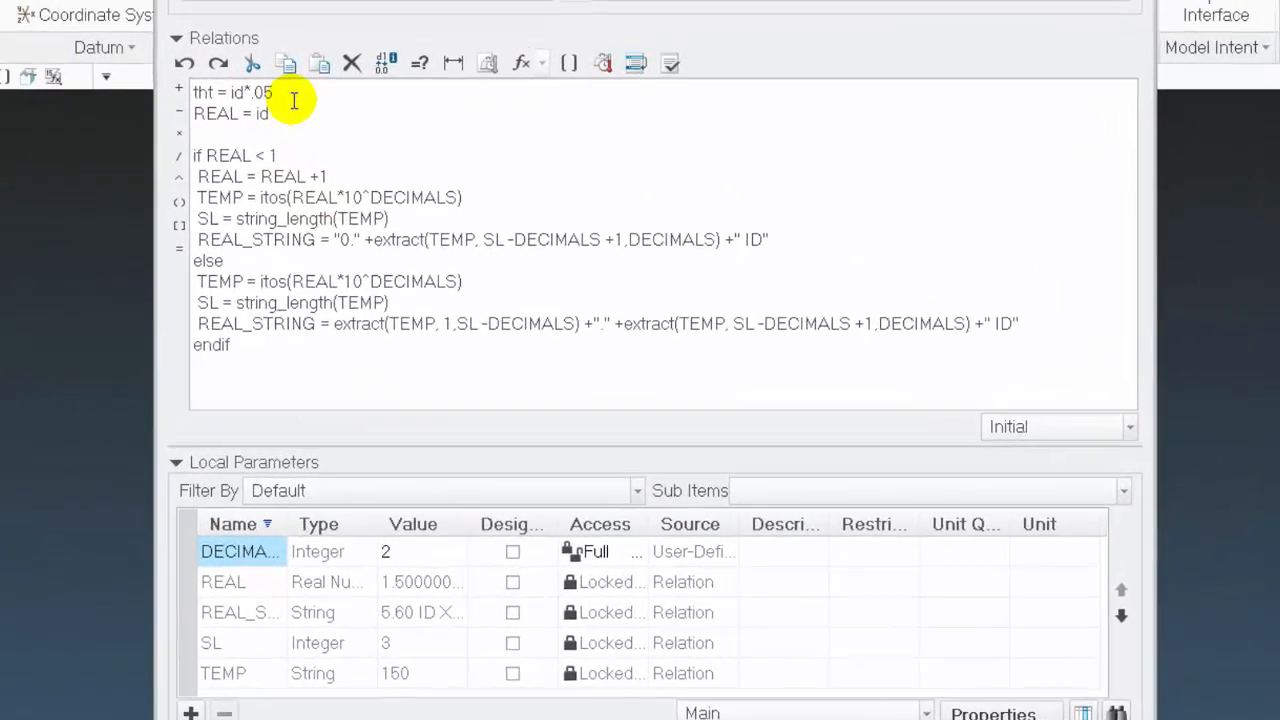
triple_click(285, 95)
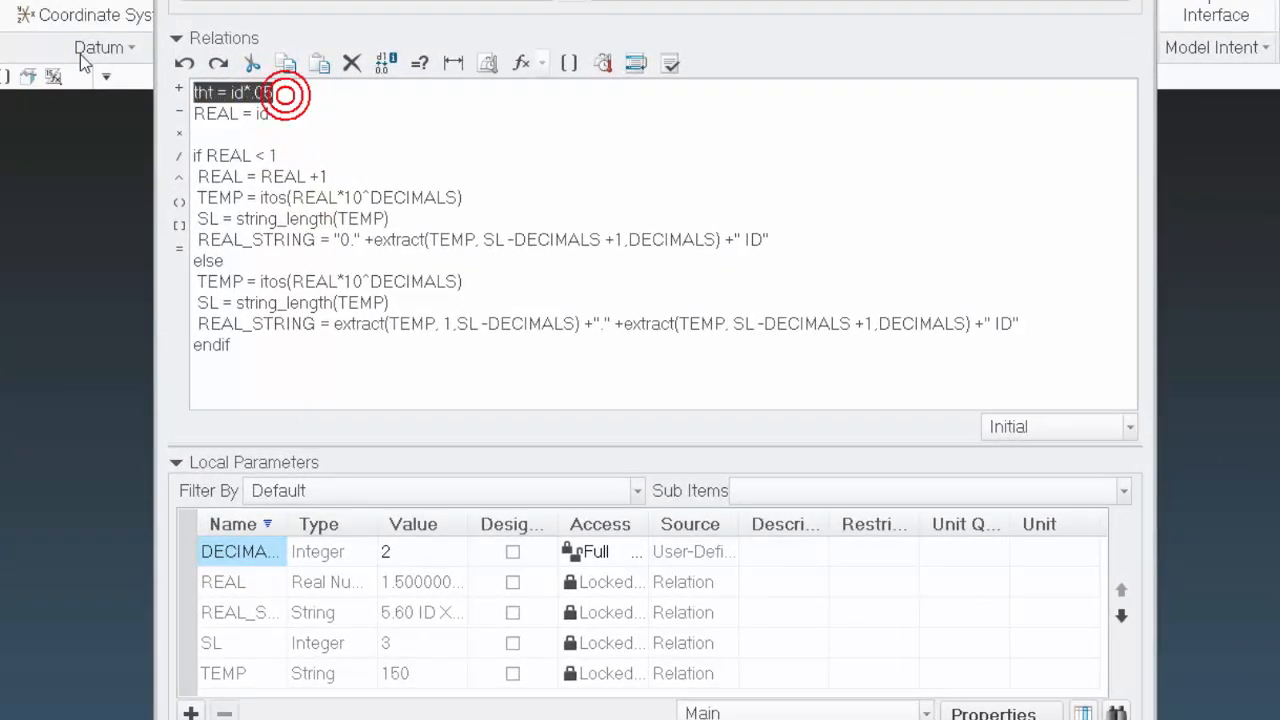
key(Delete)
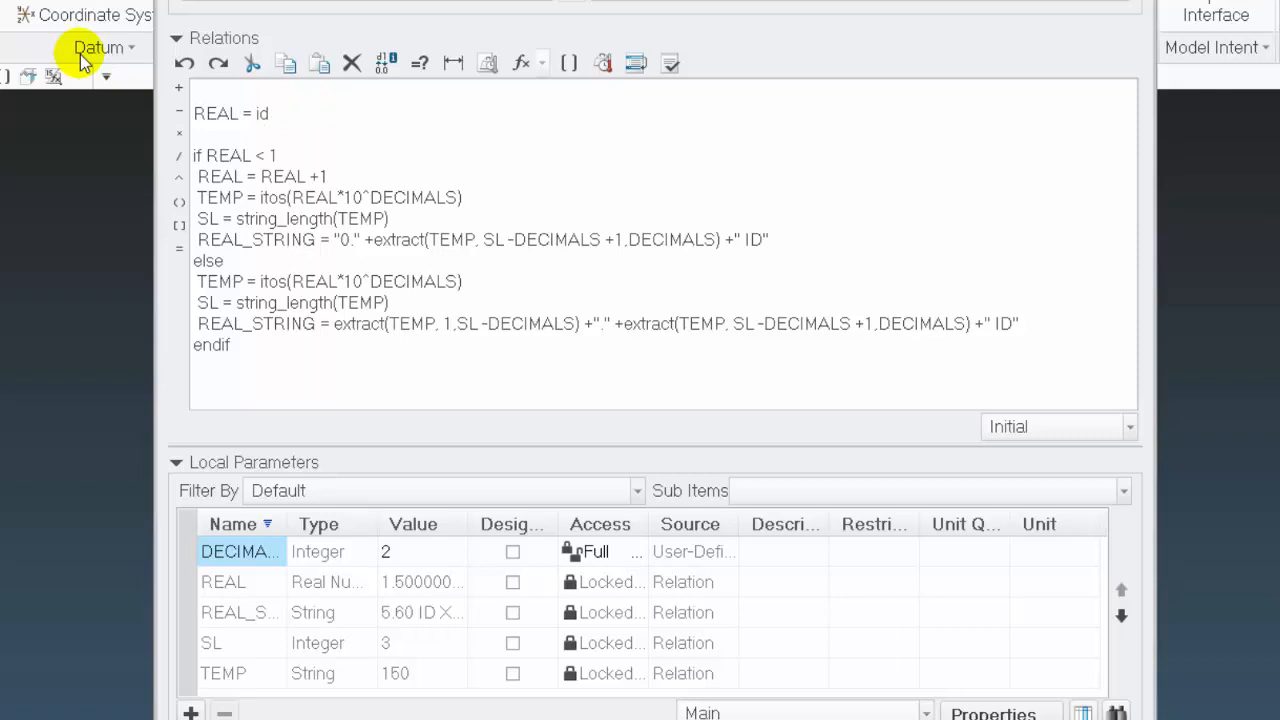
Replace id with 1.005 in the REAL assignment above the if block
double_click(261, 114)
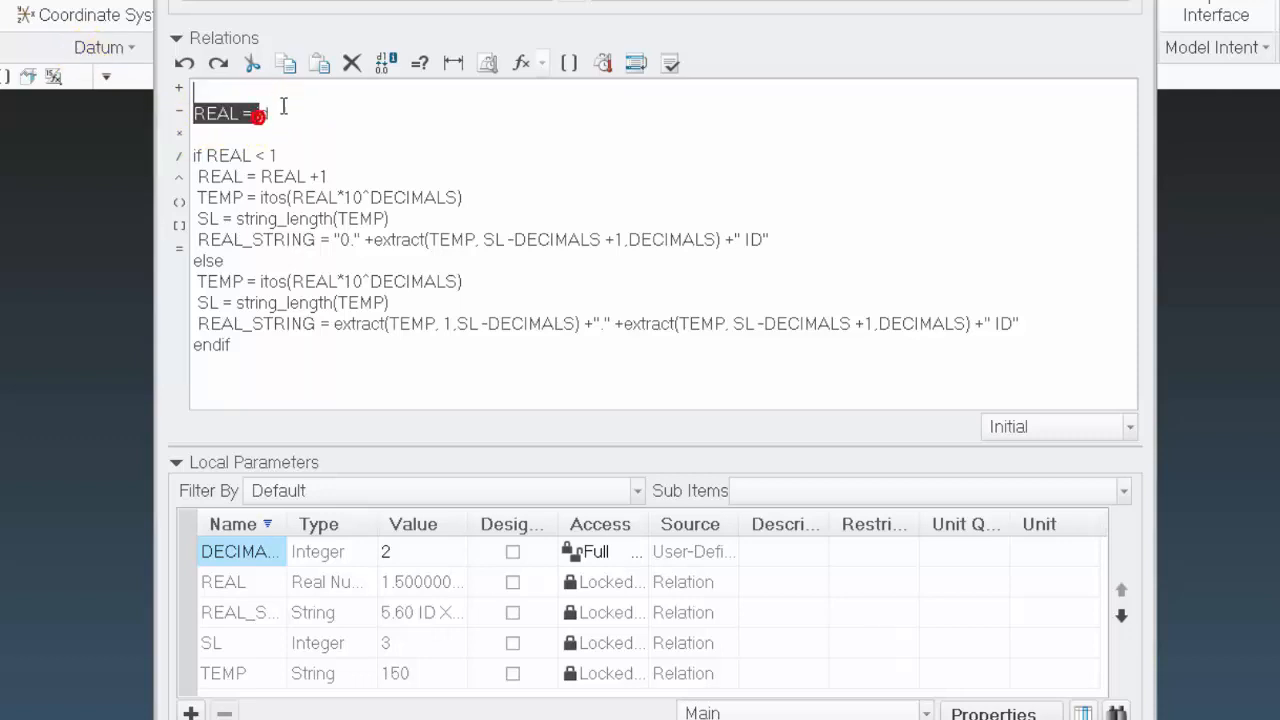
key(Delete)
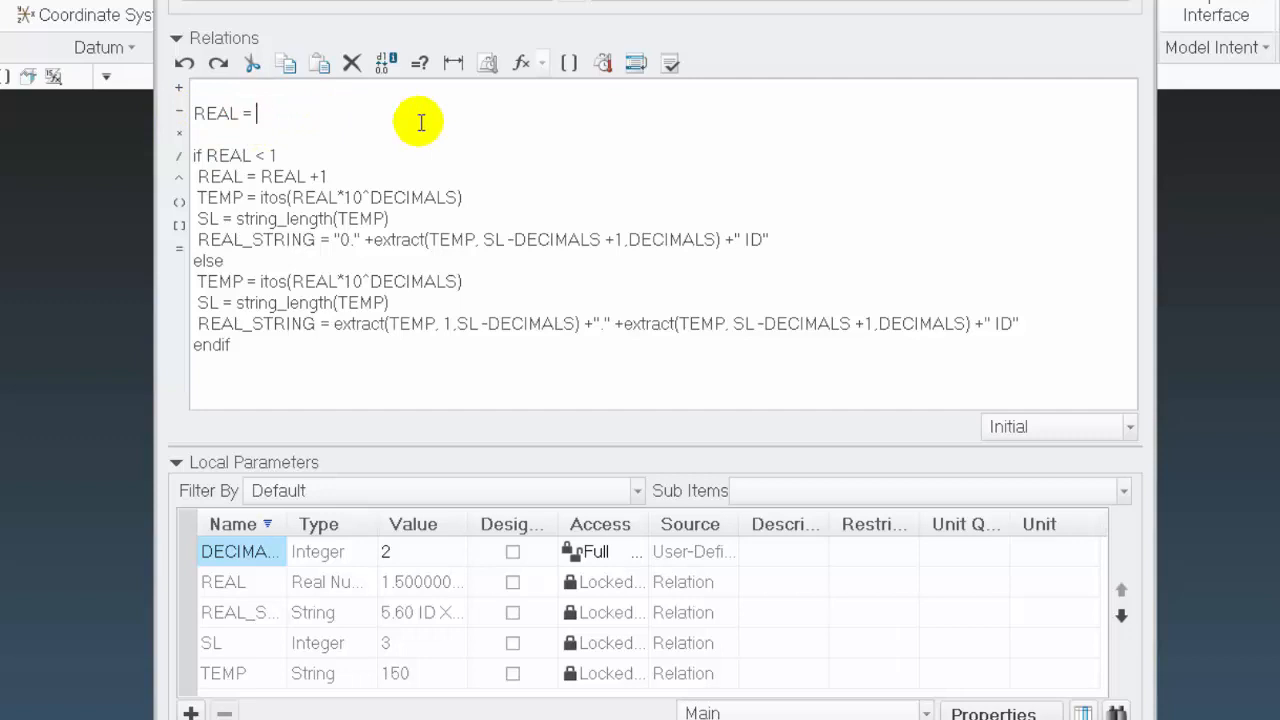
text(1.0)
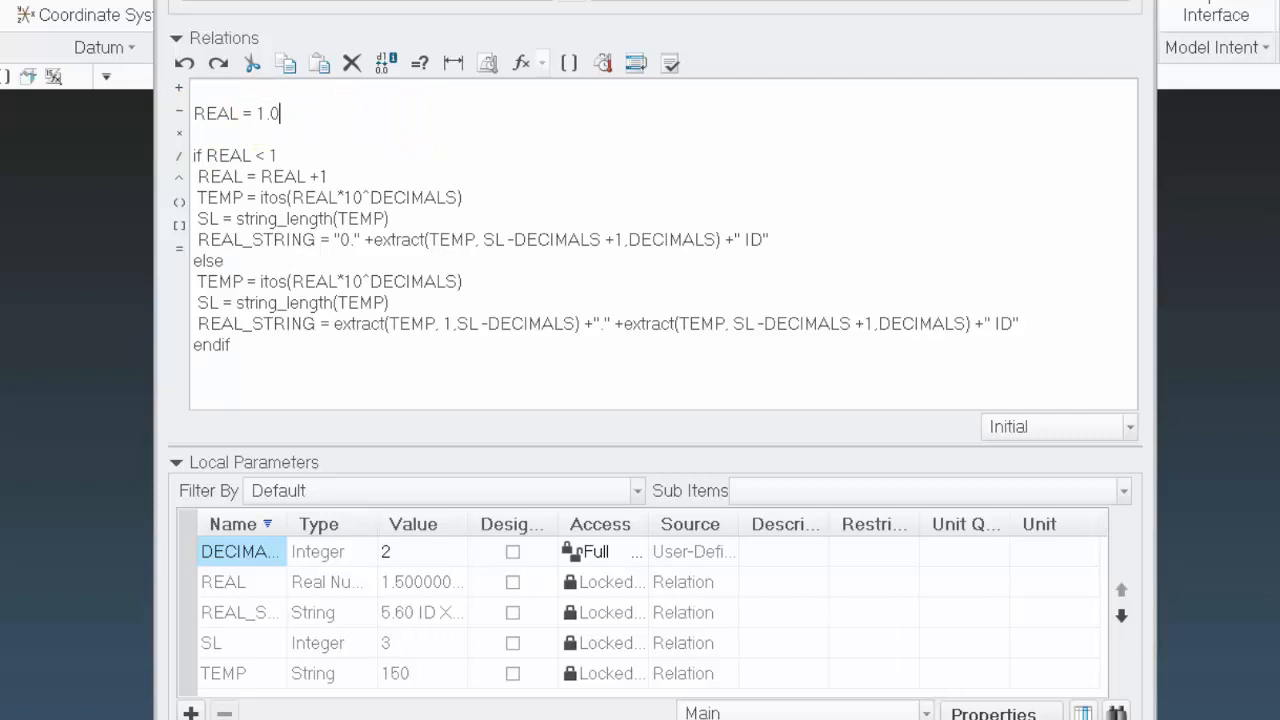
text(05)
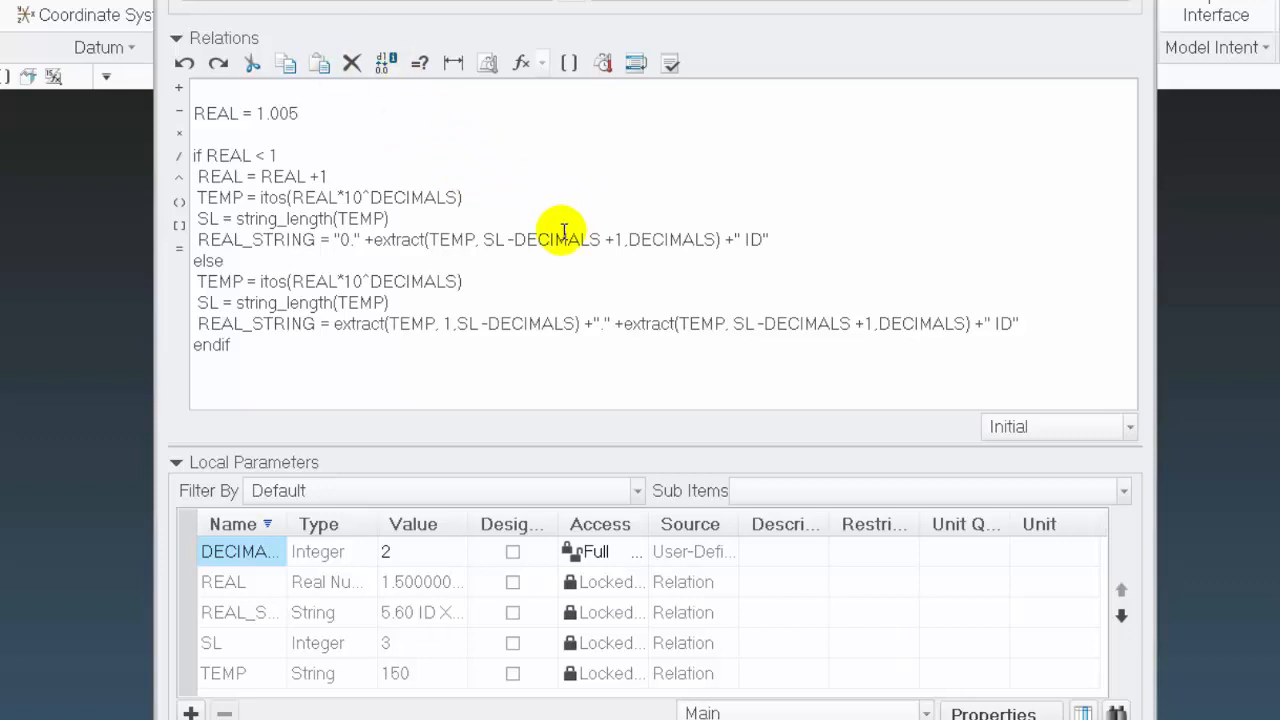
Execute and verify the relations with REAL at 1.005, and widen the Name column of the local parameters
click(671, 64)
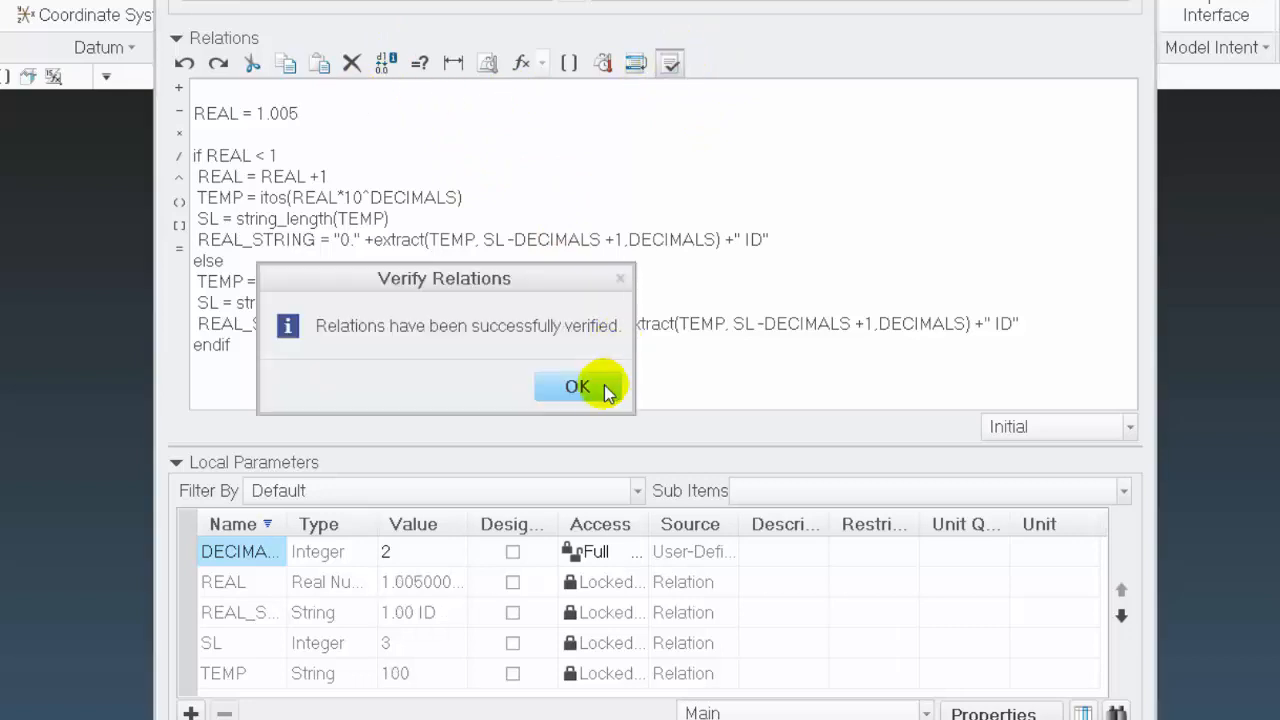
click(579, 387)
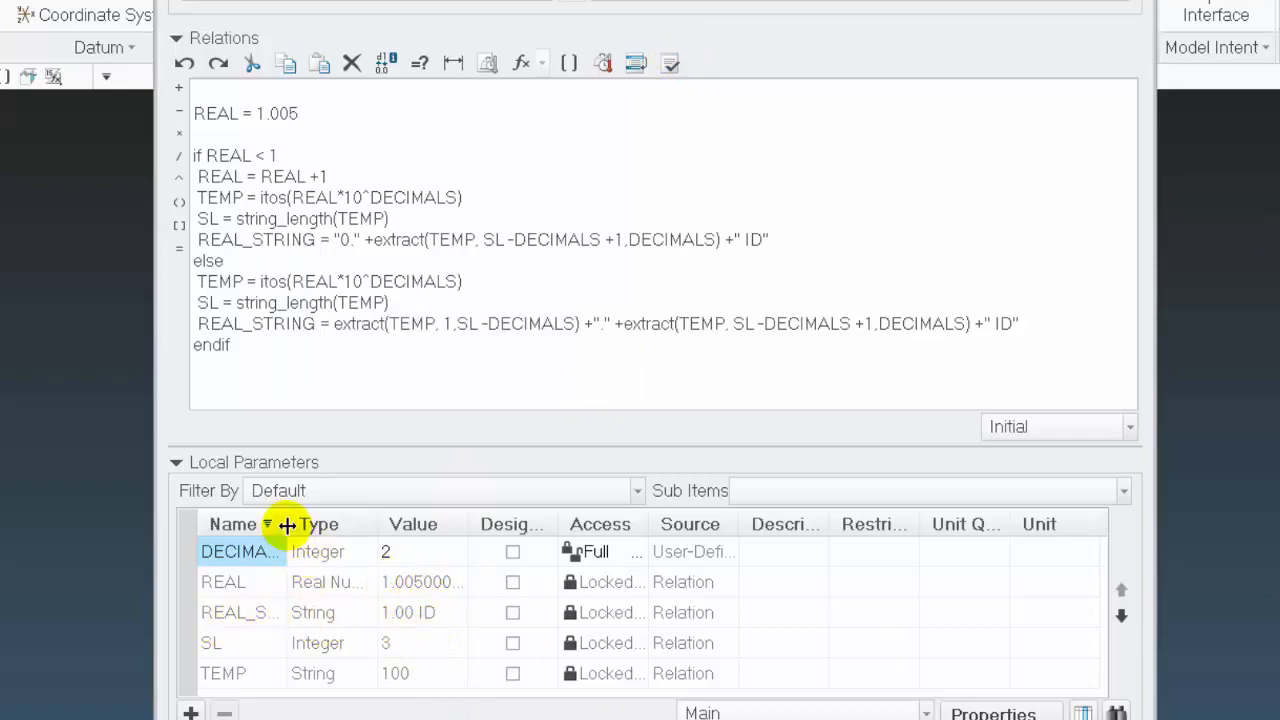
drag(287, 523, 347, 516)
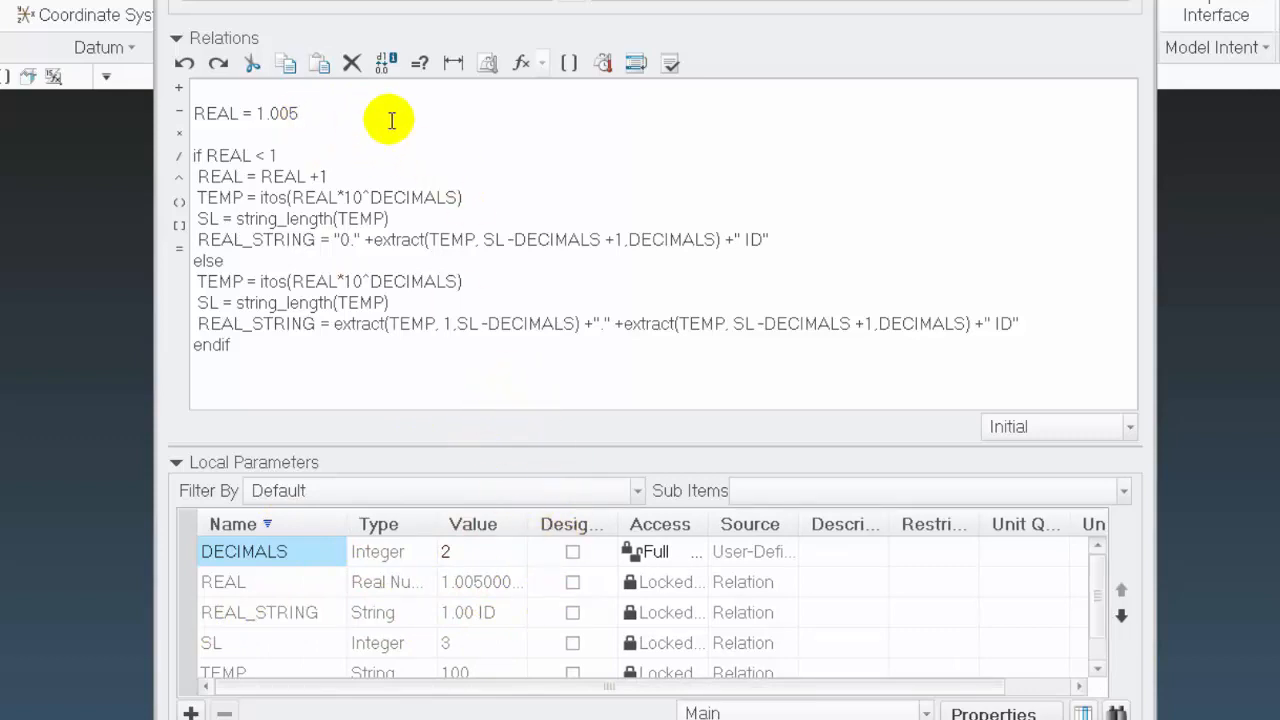
Extend the REAL assignment to 1.005000001 and verify the relations
text(000001)
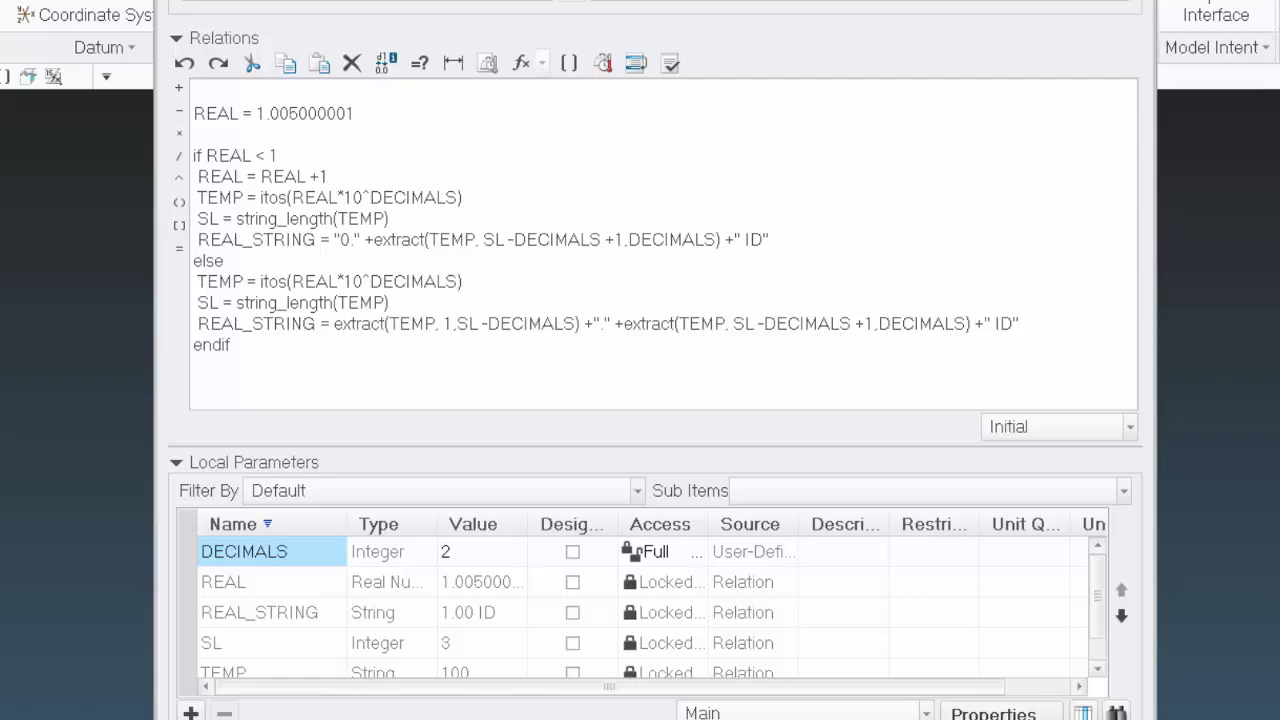
click(670, 64)
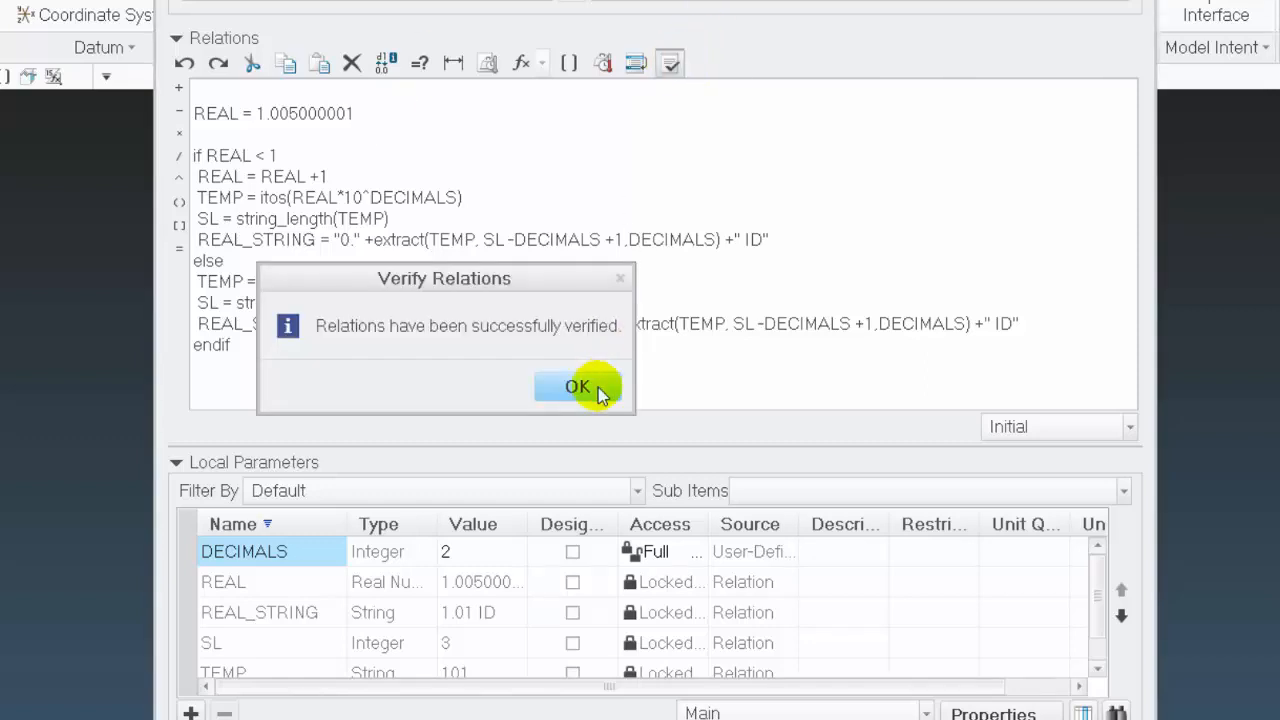
click(580, 386)
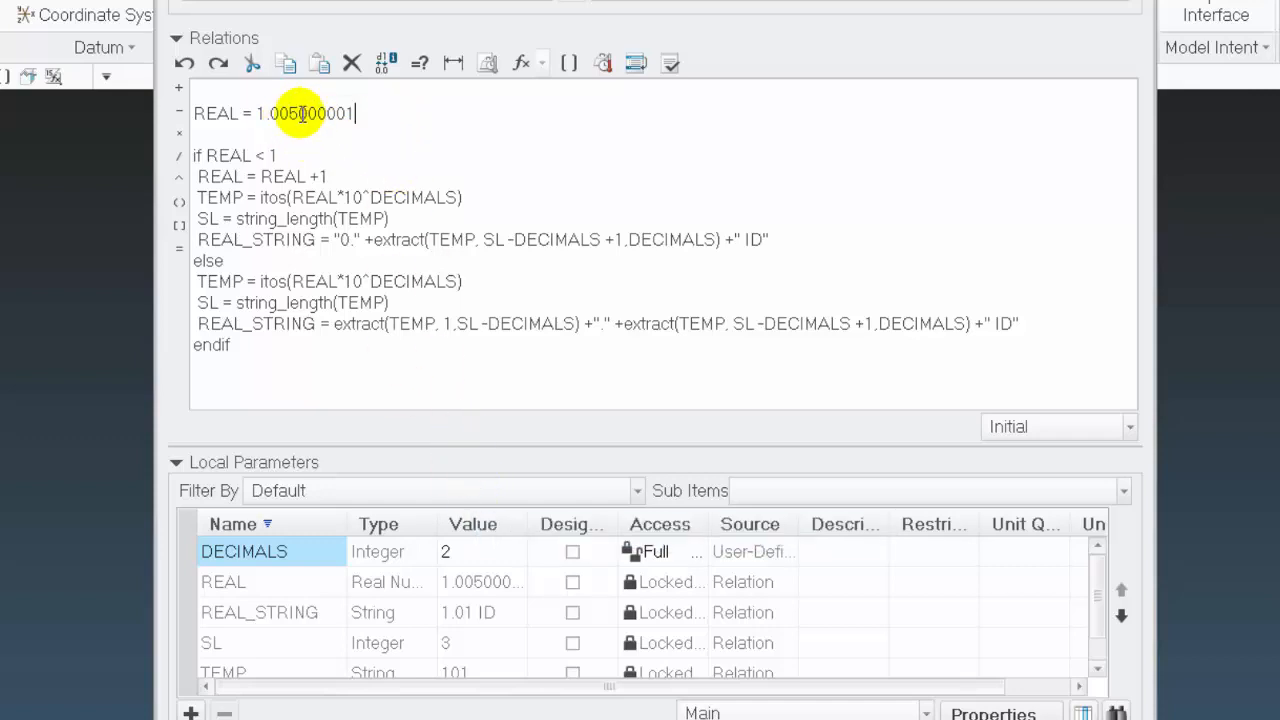
Remove the extra digits 000001 so REAL is assigned 1.005, keeping the blank line below it, and verify the relations
drag(300, 113, 444, 113)
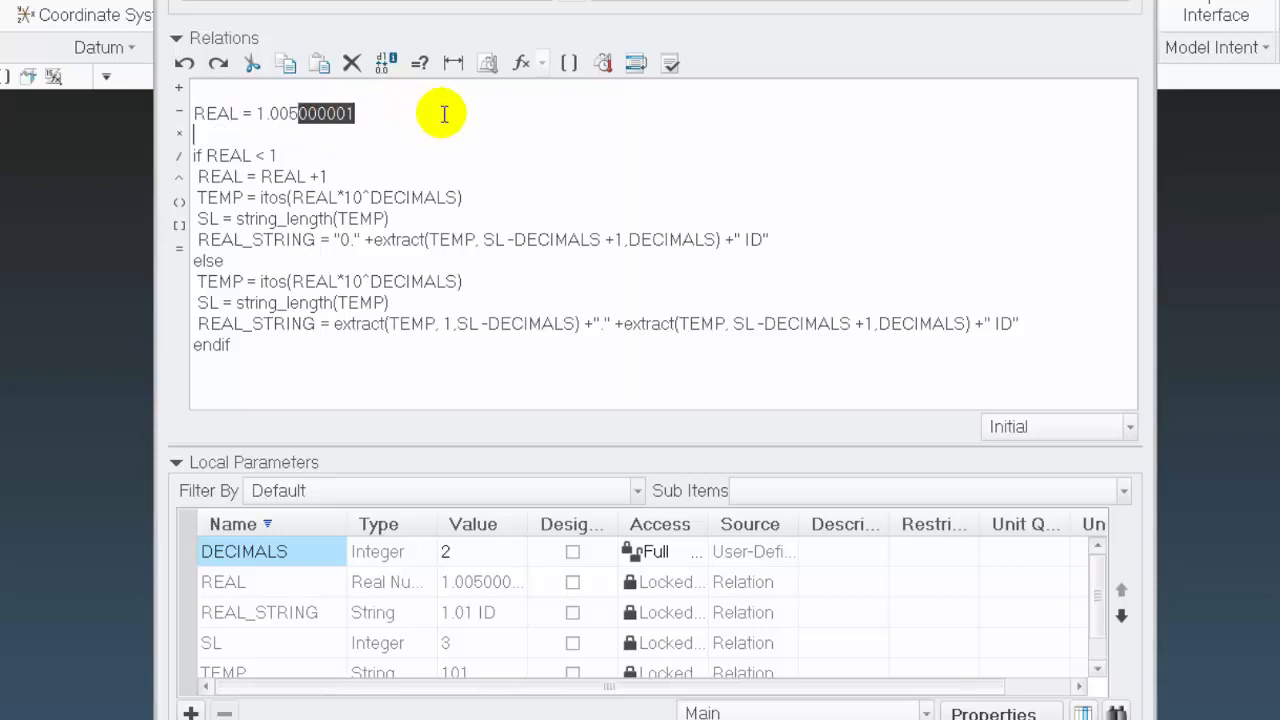
key(Delete)
key(Return)
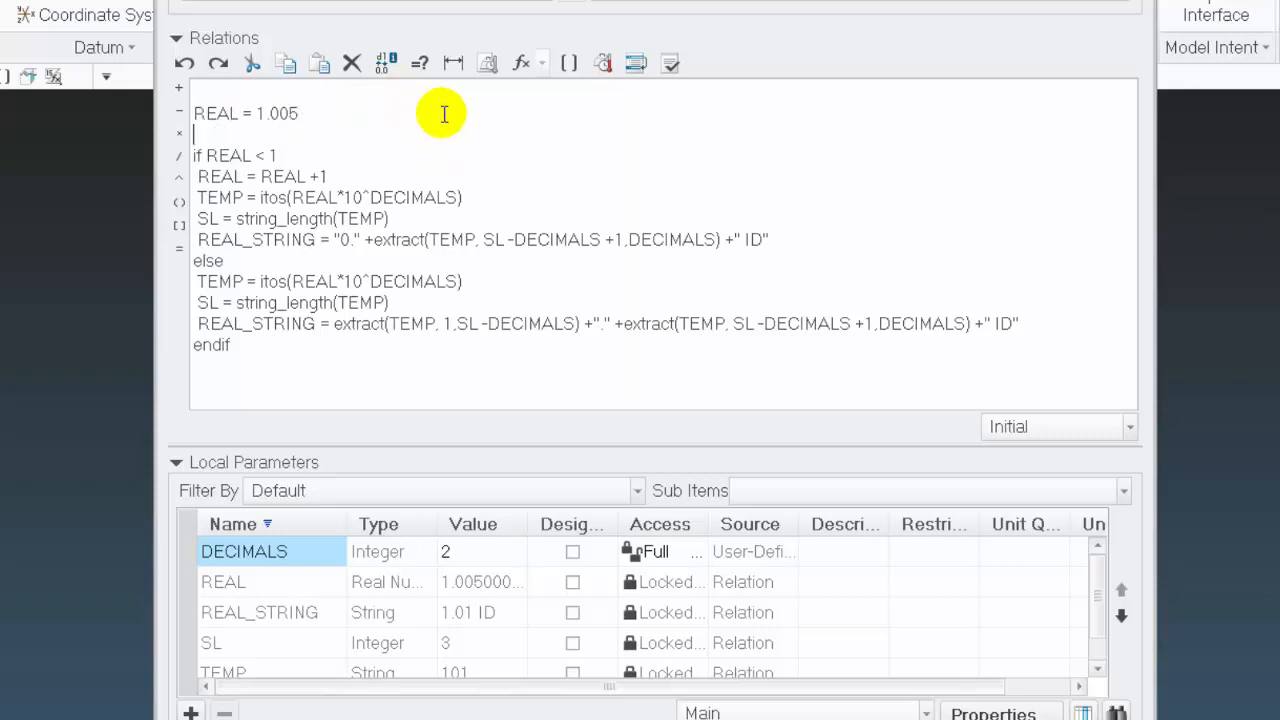
click(670, 64)
click(588, 388)
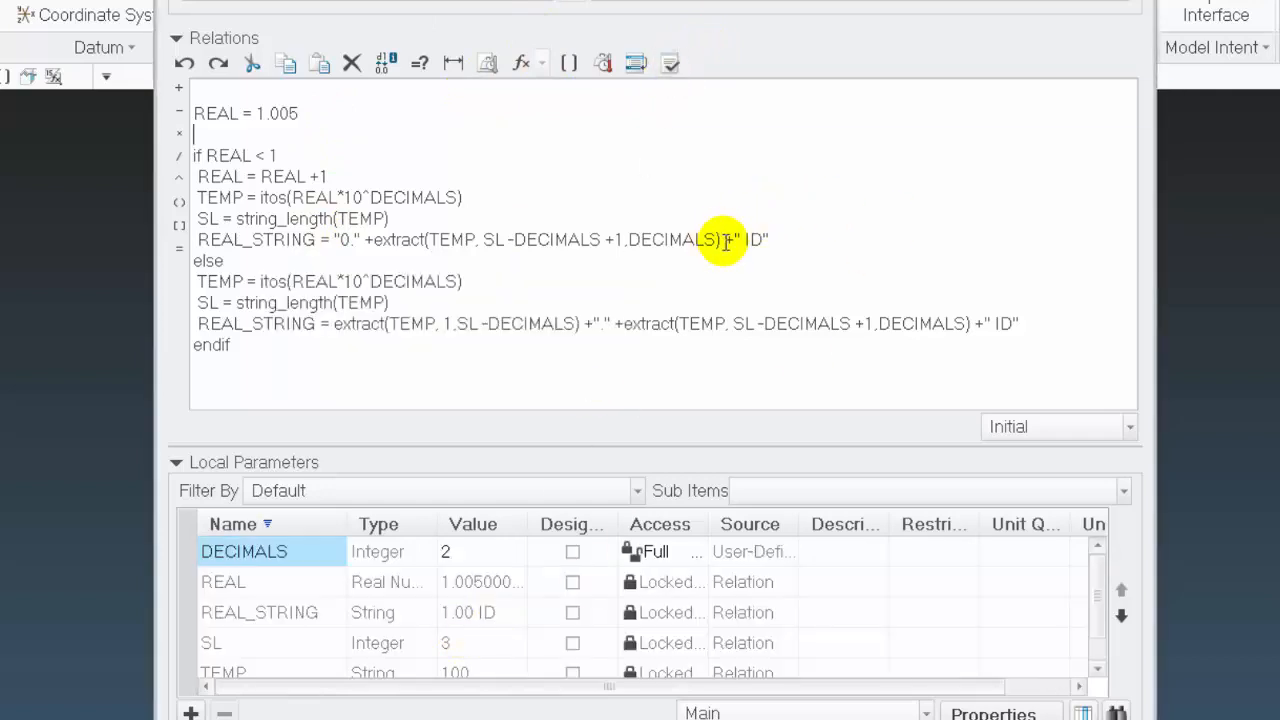
Delete the +" ID" suffix from both REAL_STRING expressions and verify the relations
drag(725, 240, 803, 240)
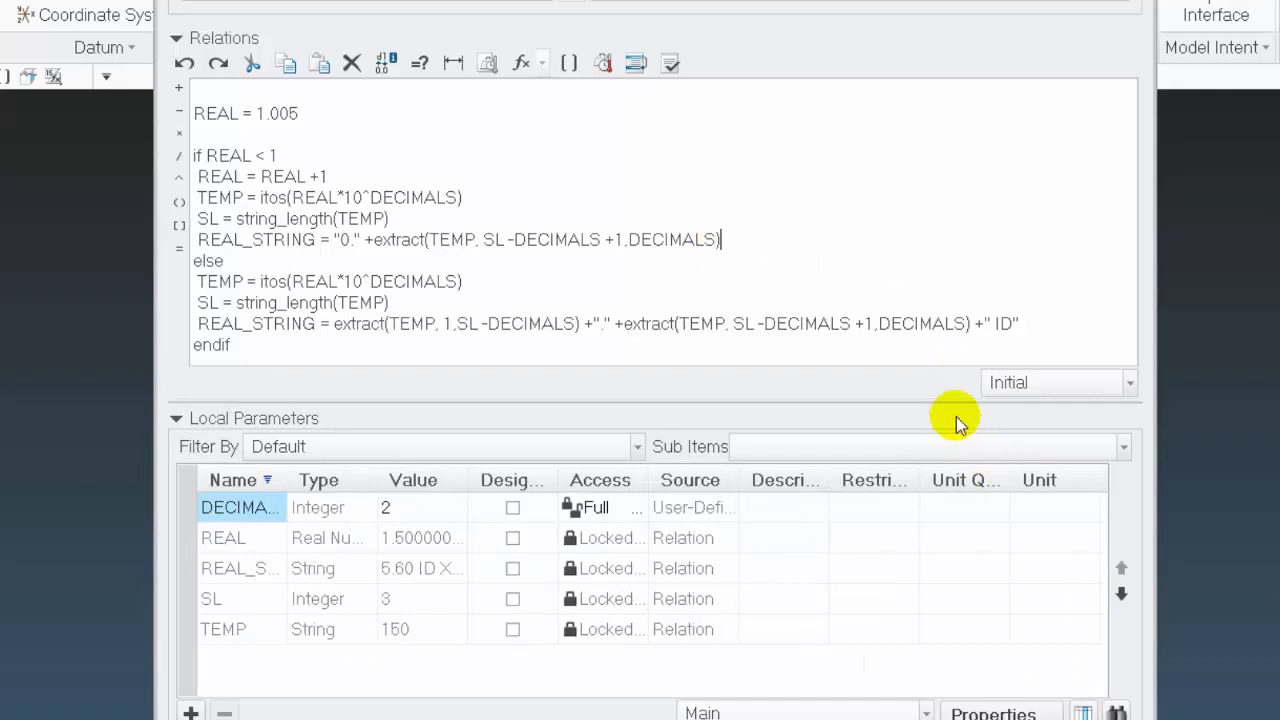
click(970, 324)
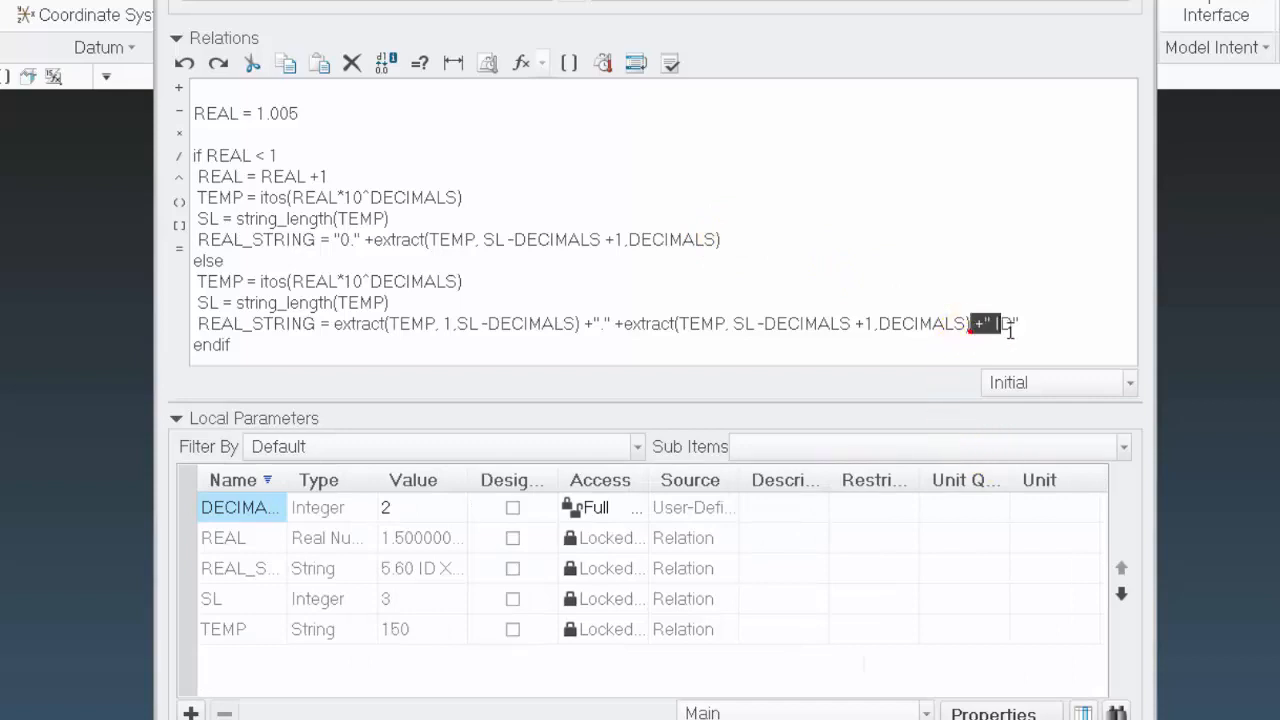
drag(1010, 330, 1019, 326)
key(Delete)
click(818, 163)
click(670, 64)
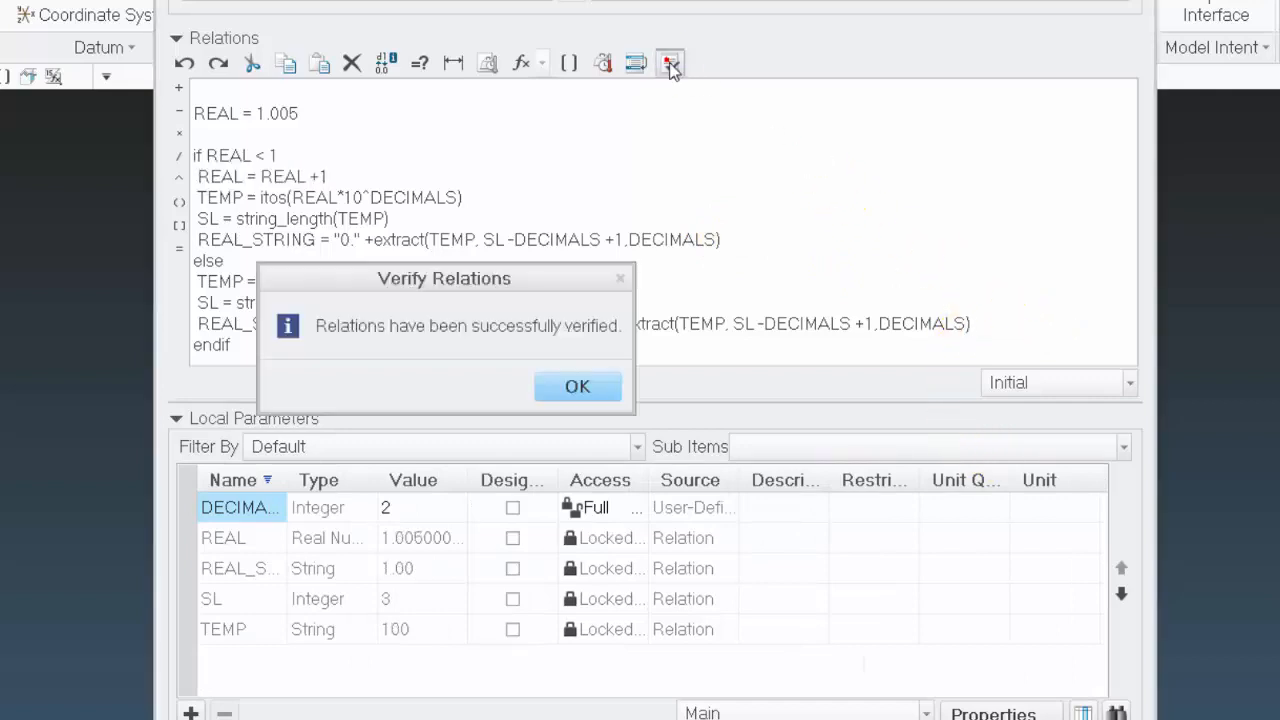
click(577, 387)
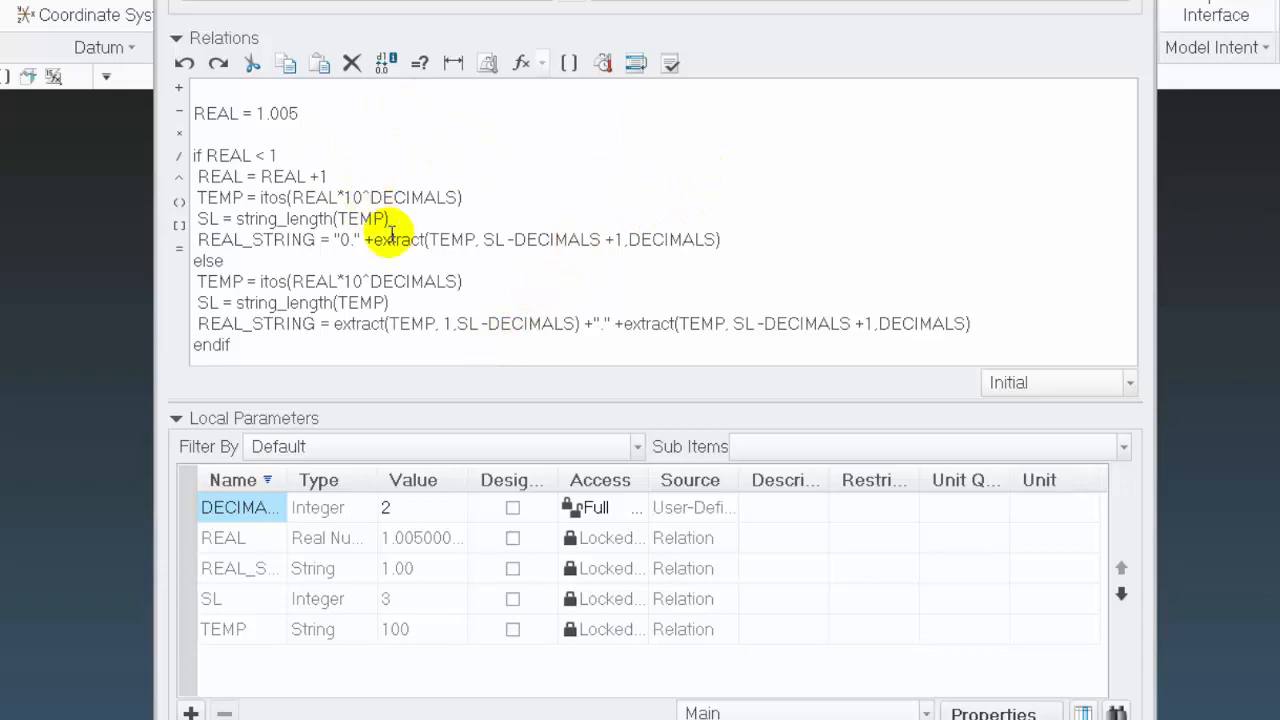
Change the REAL assignment to 10.005 and verify the relations
click(265, 113)
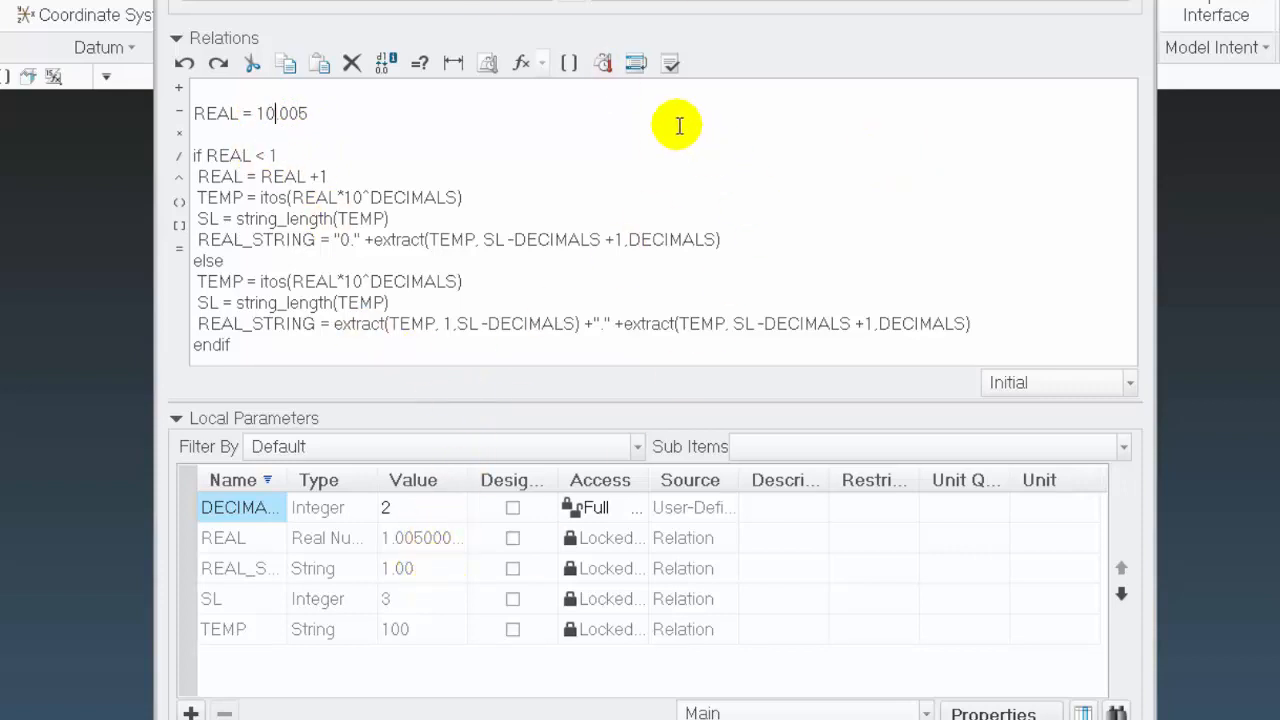
click(670, 63)
click(605, 388)
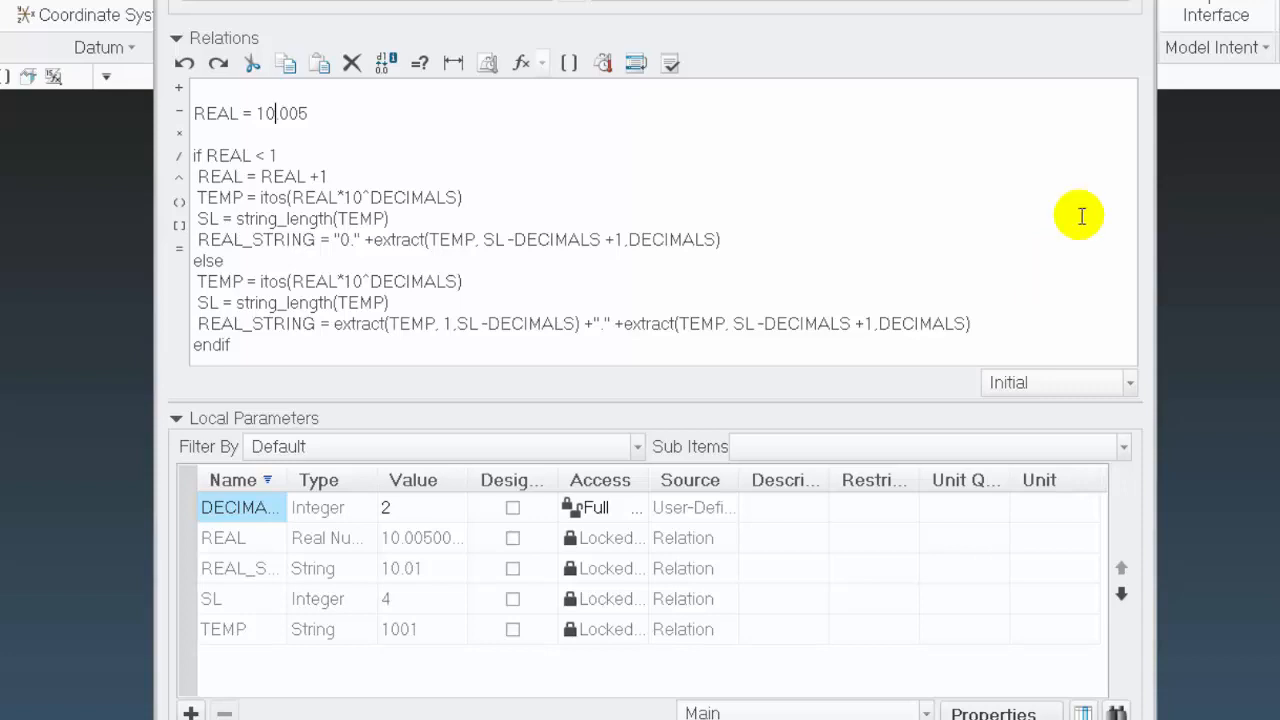
Delete the blank line above the REAL assignment, set REAL to 0.005 and verify the relations
click(223, 91)
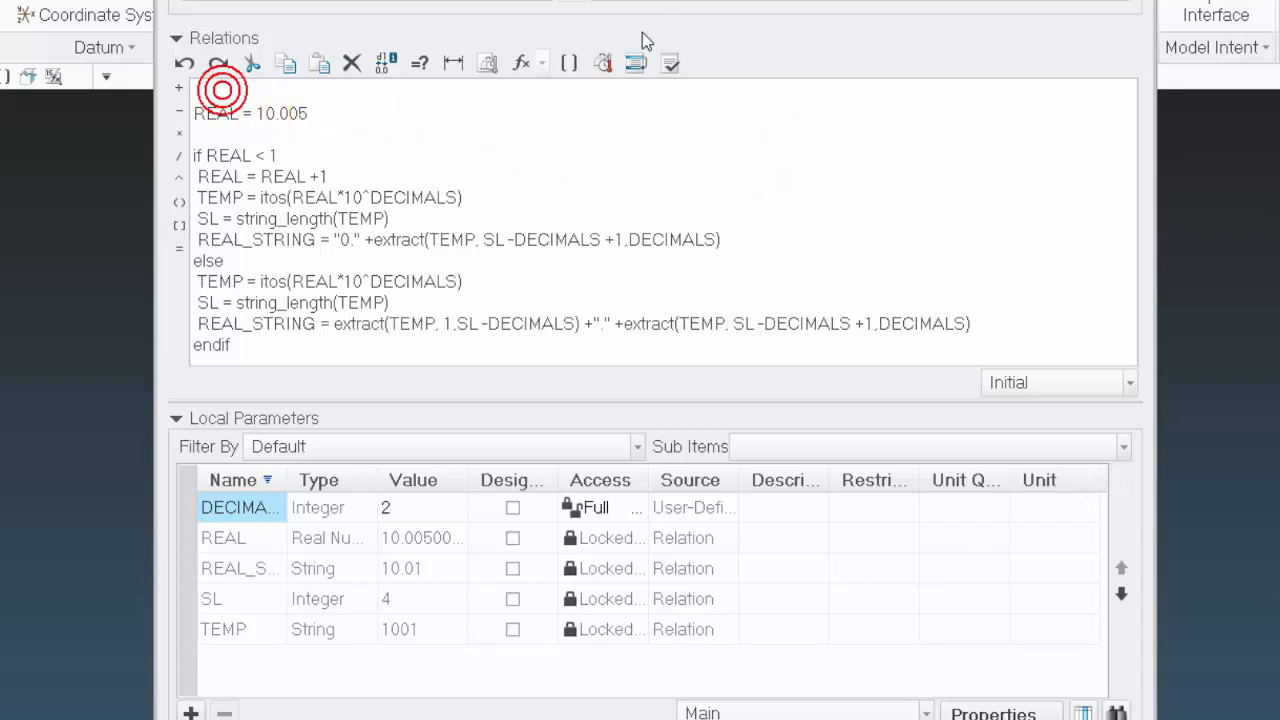
key(Delete)
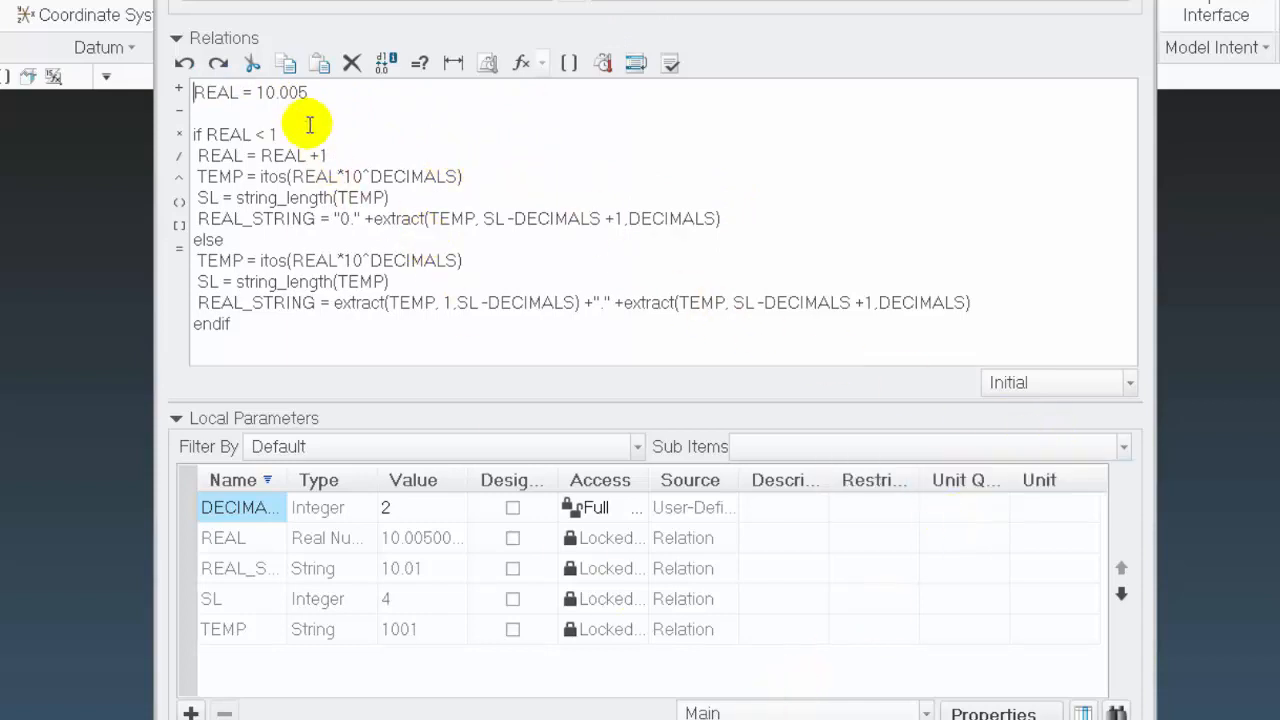
click(267, 92)
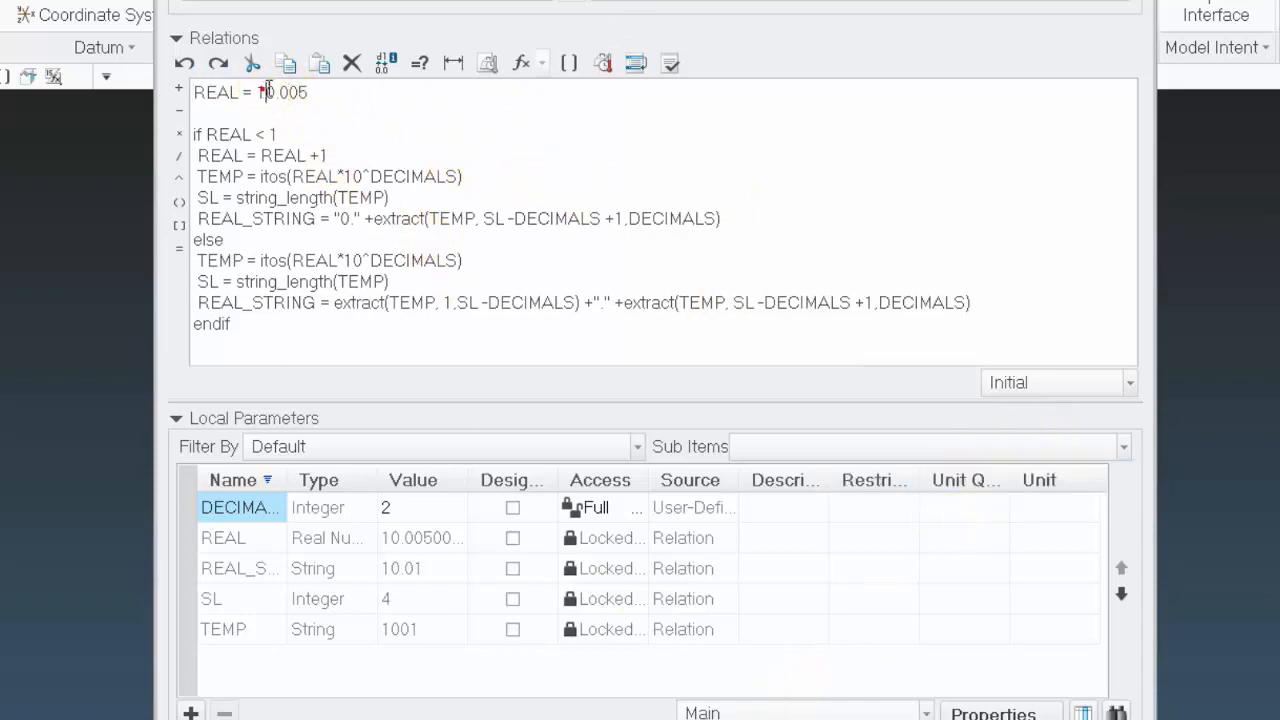
click(316, 93)
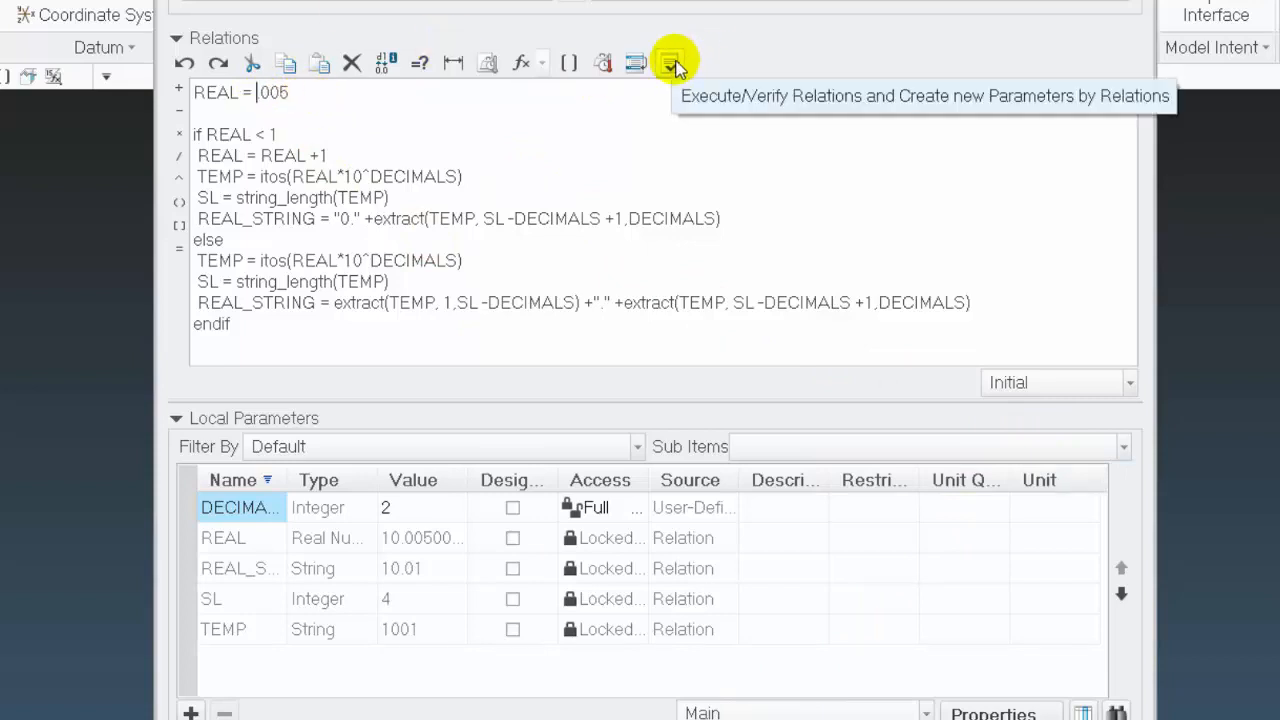
text(0)
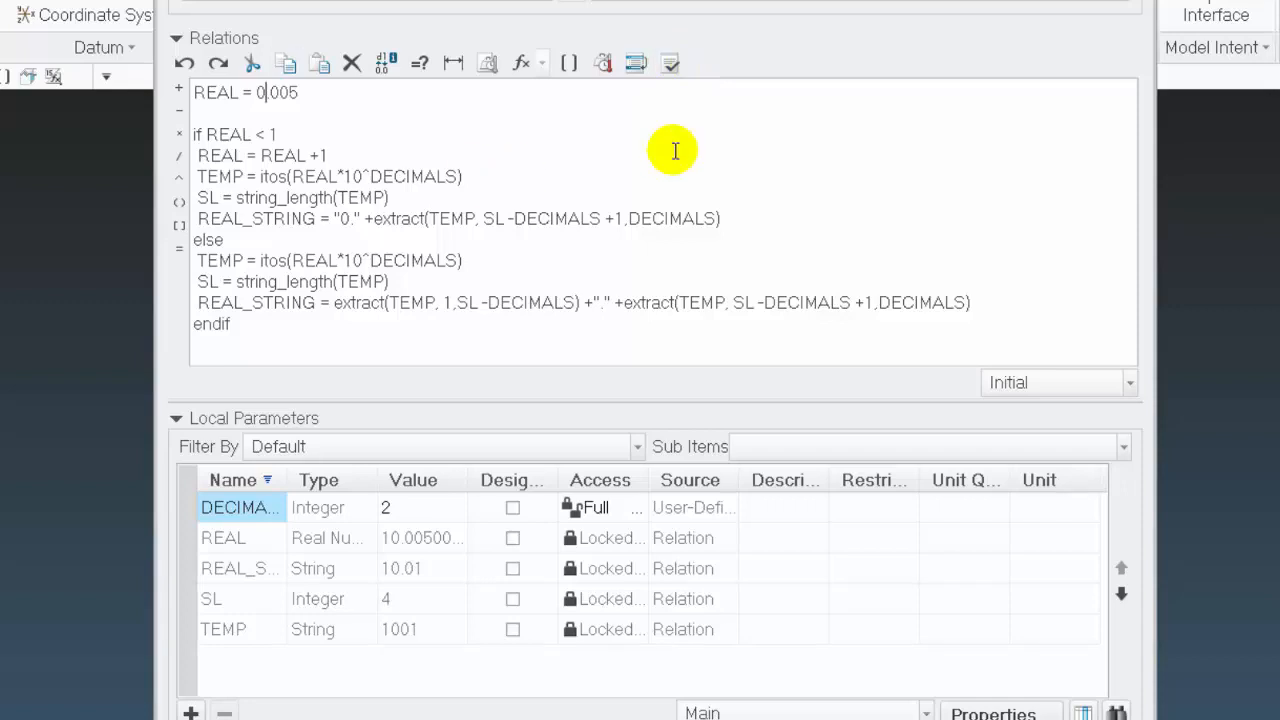
click(686, 64)
click(578, 387)
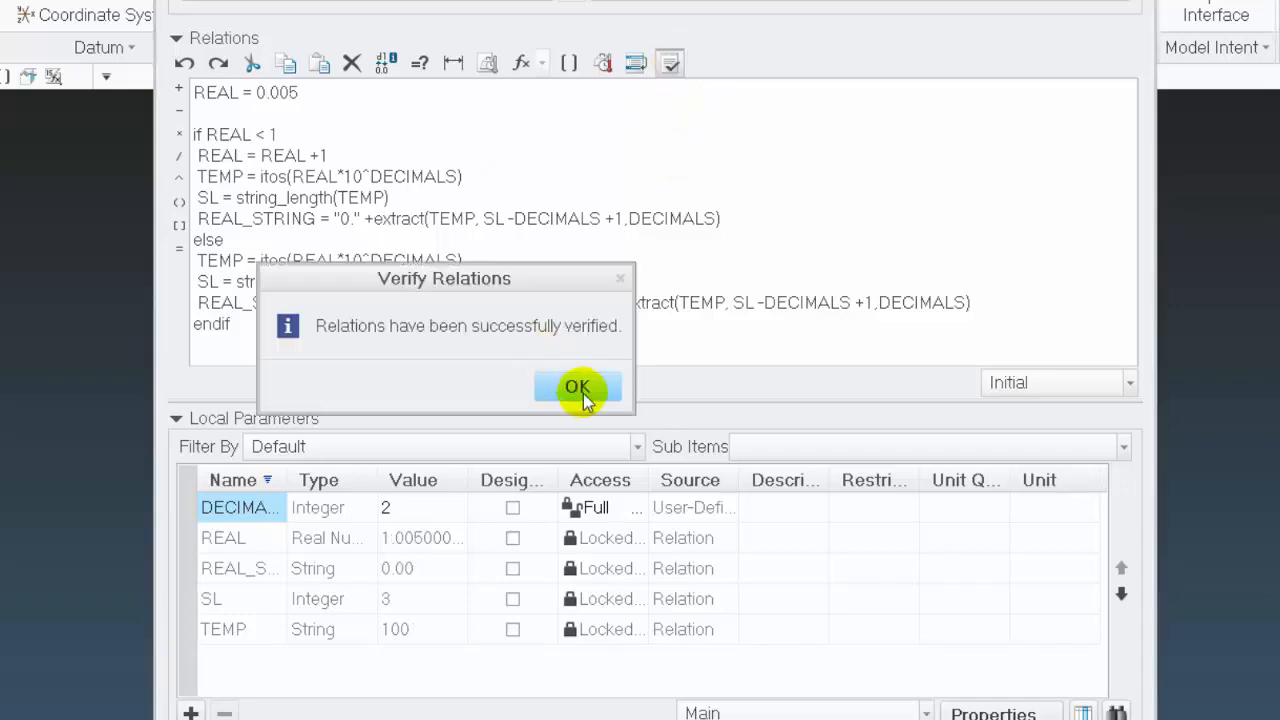
Set REAL back to 1.005 and verify the relations
click(263, 92)
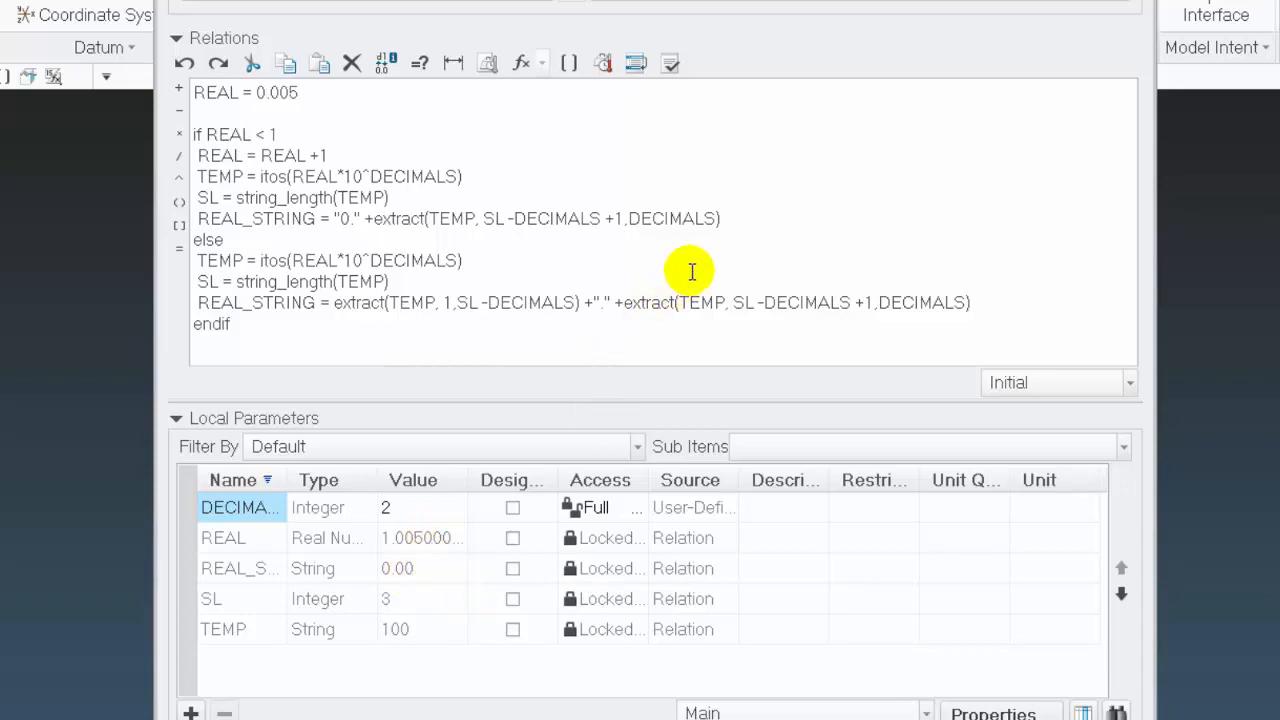
text(1)
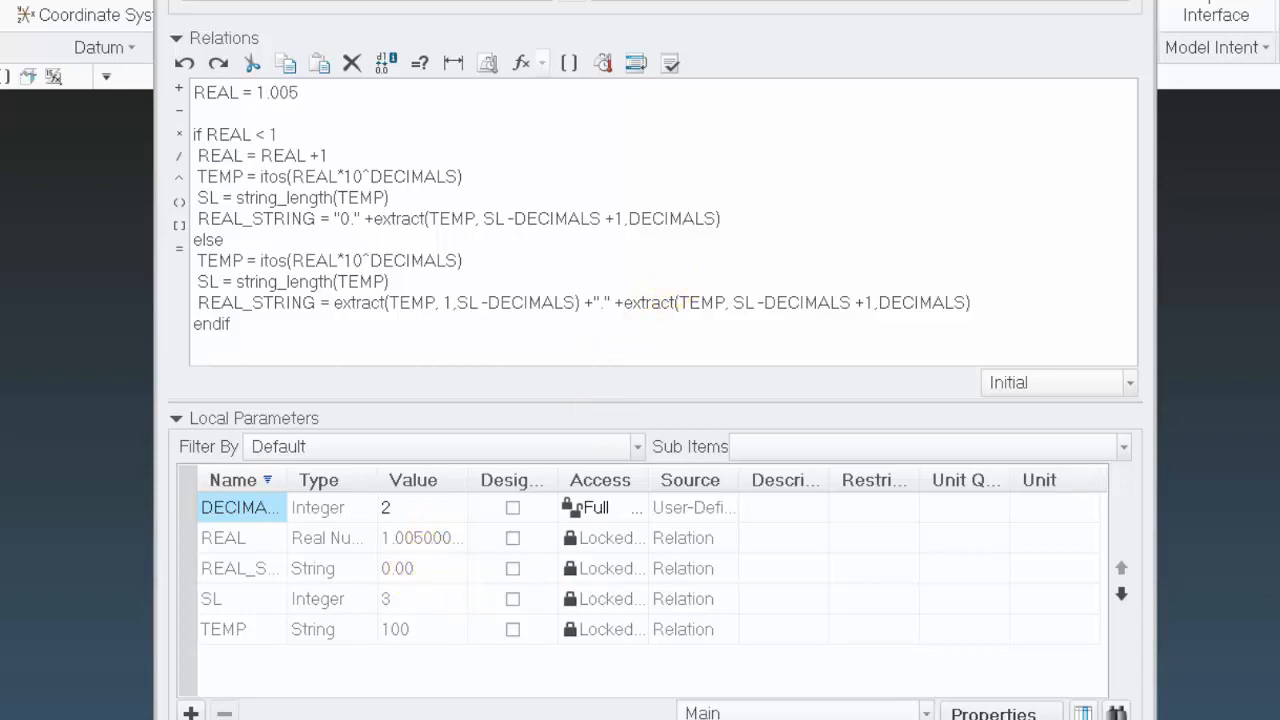
click(669, 63)
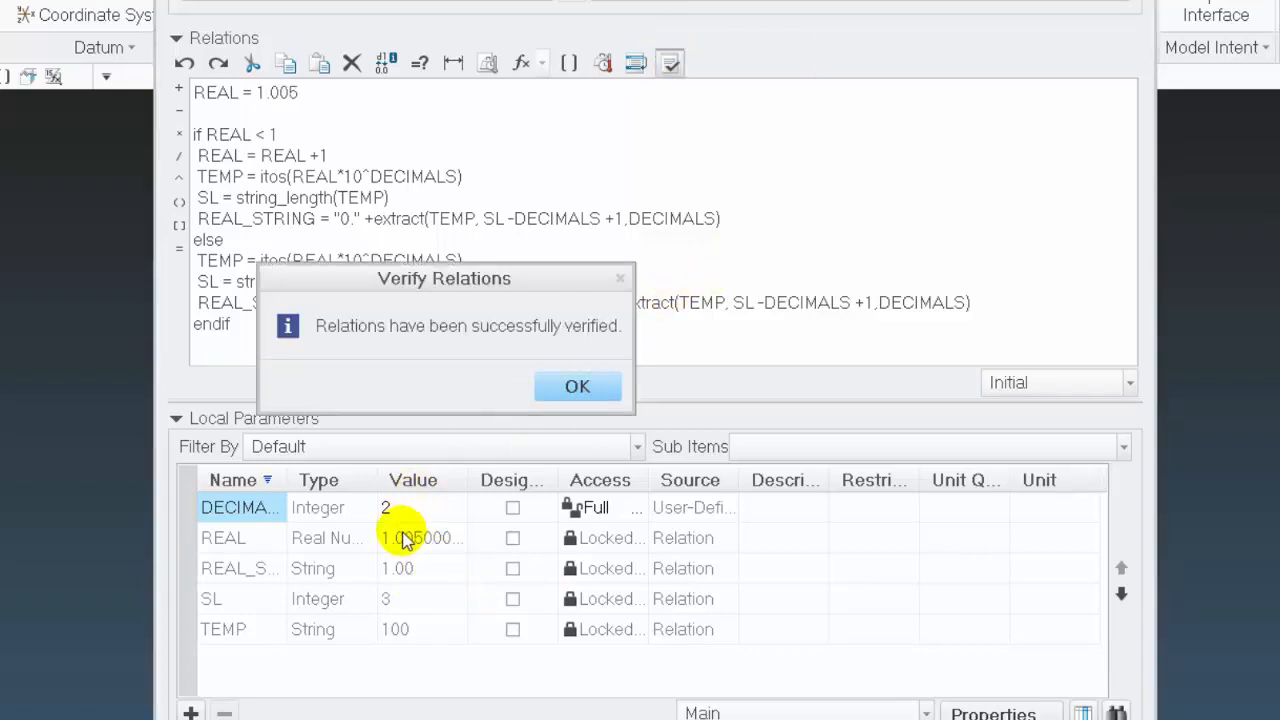
click(566, 392)
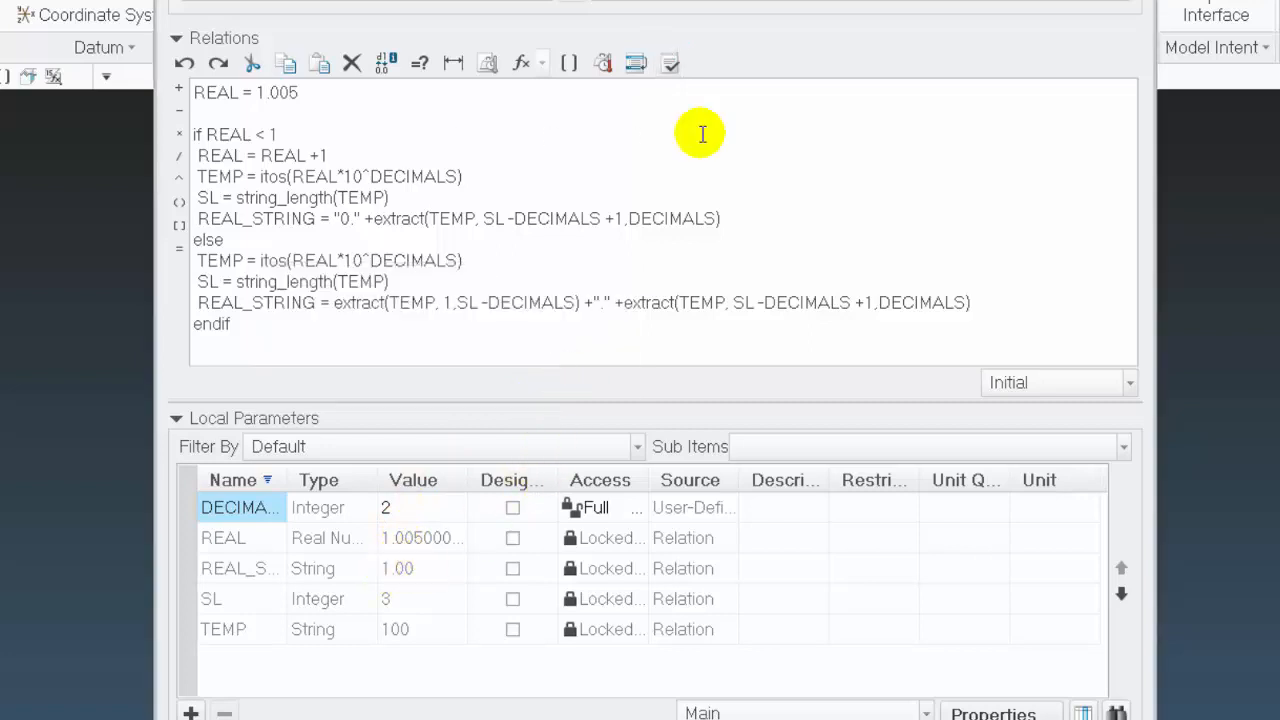
Verify the relations with REAL set to 2.005, and again with REAL set to 3.005
text(2)
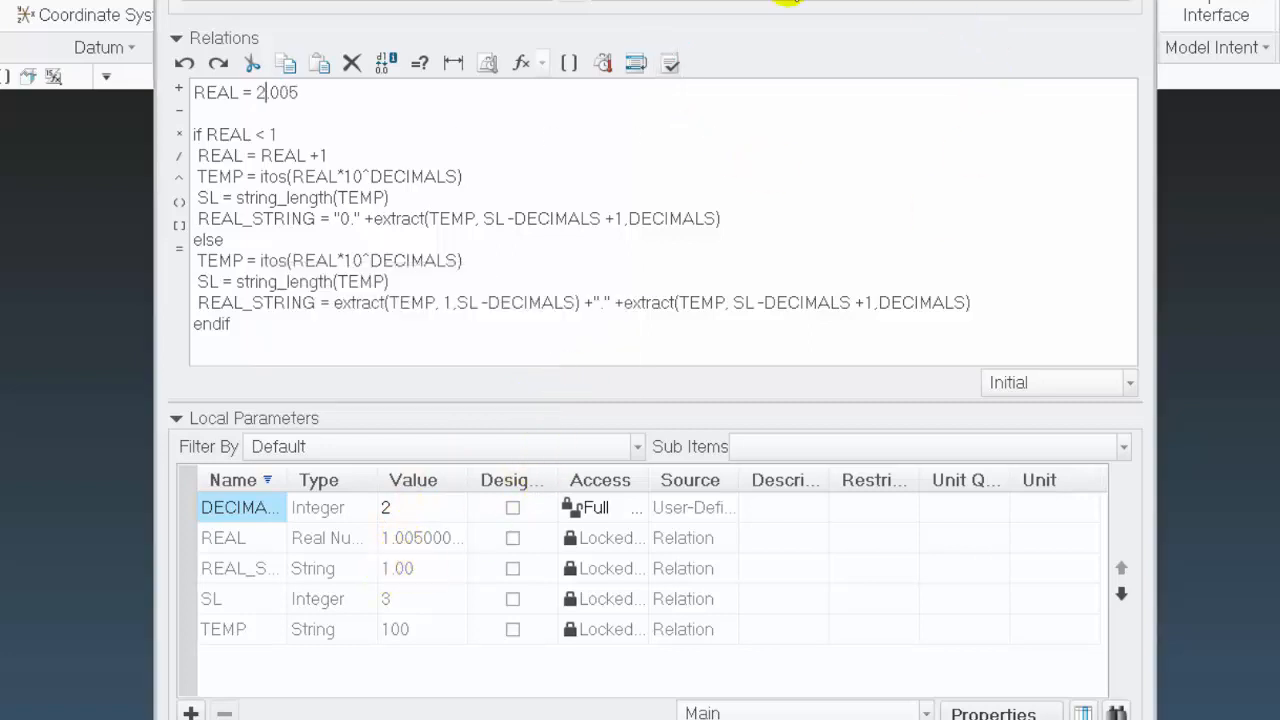
click(670, 63)
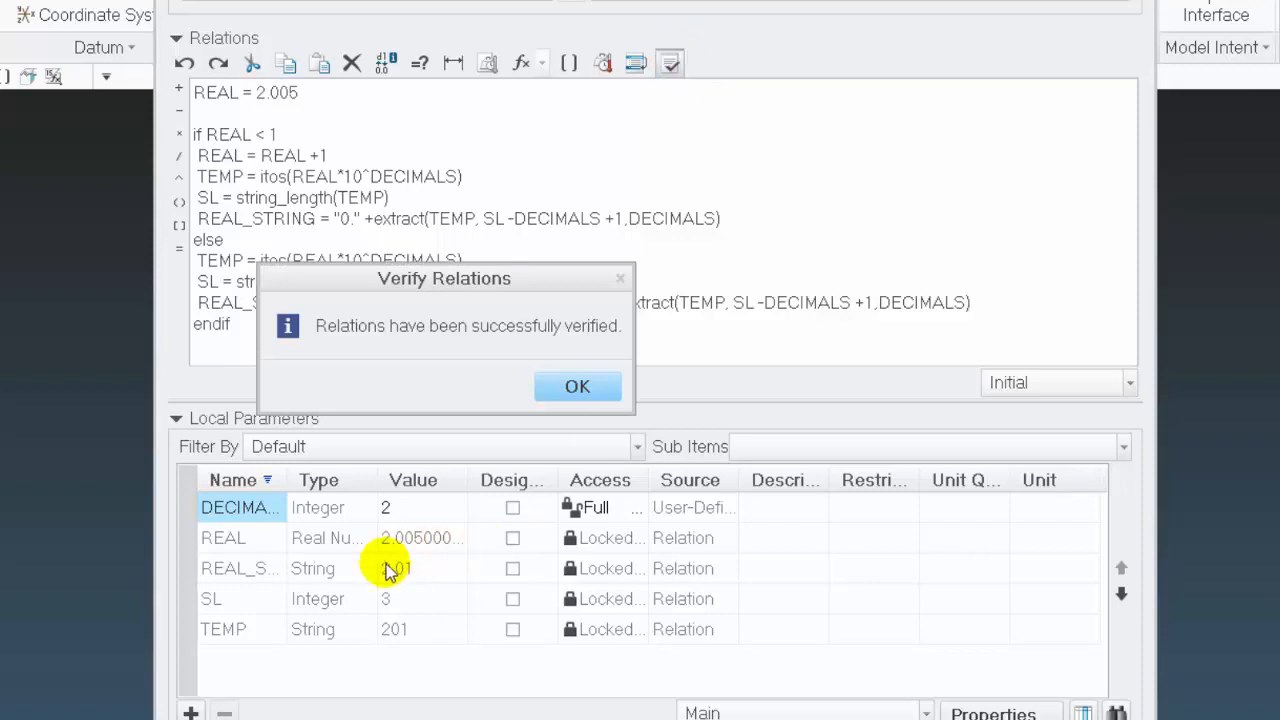
click(579, 389)
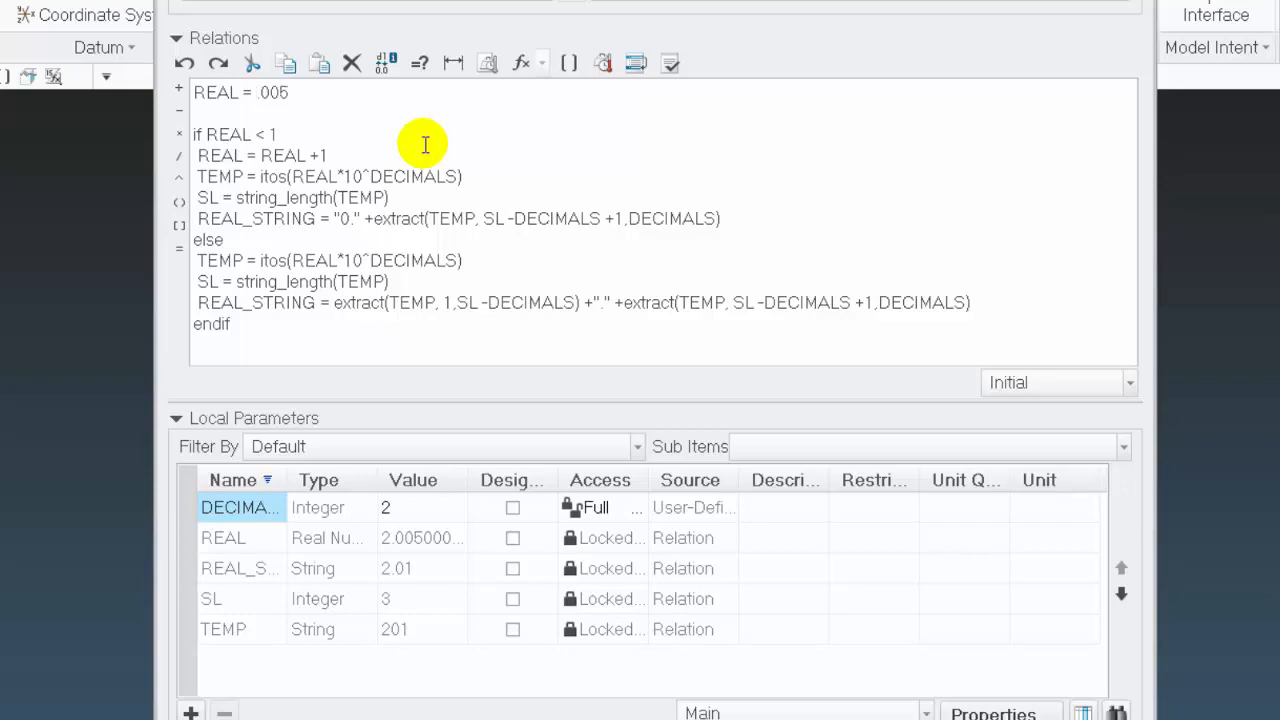
text(3)
click(671, 61)
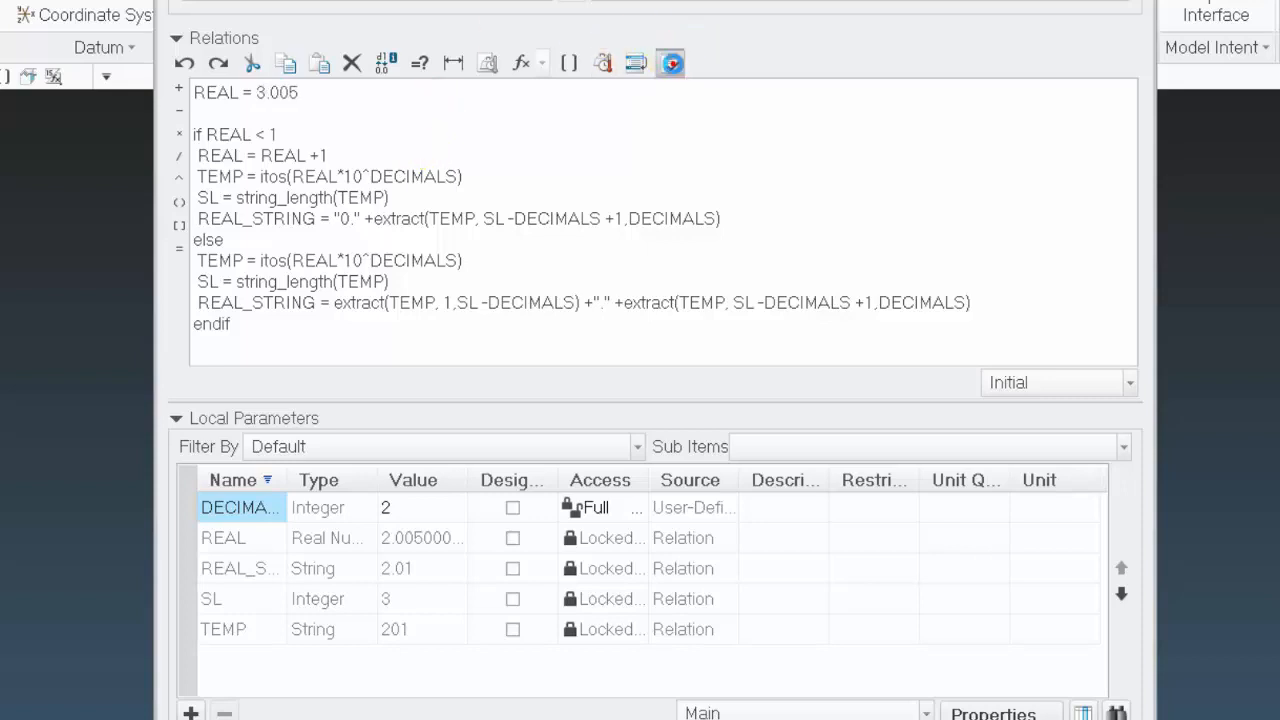
click(593, 386)
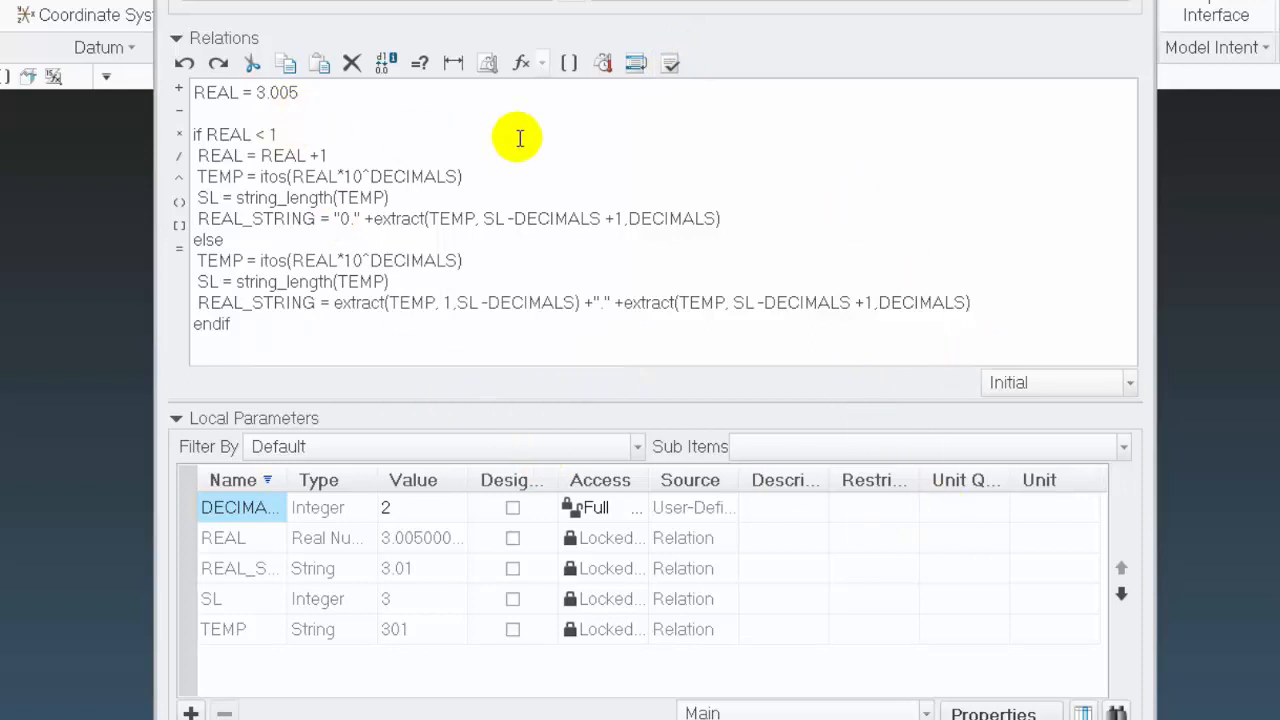
Return the REAL assignment to 1.005 and execute the relations to update the local parameters
text(1.)
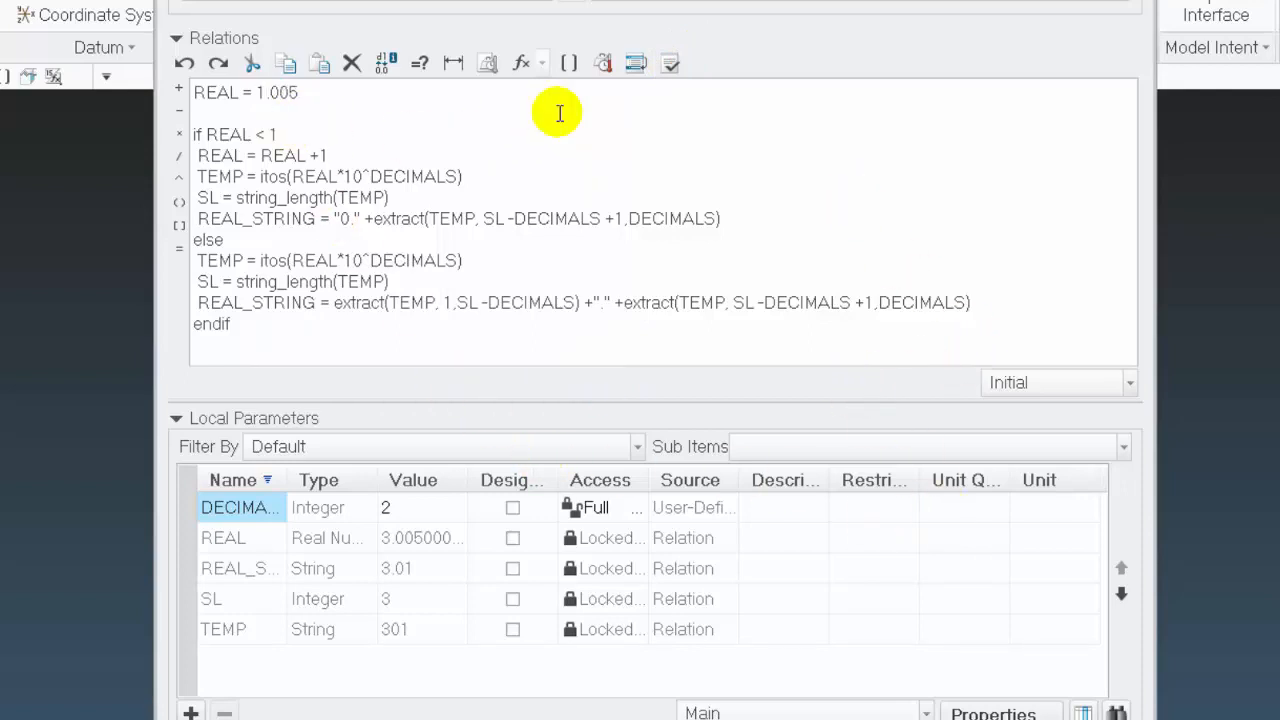
click(676, 56)
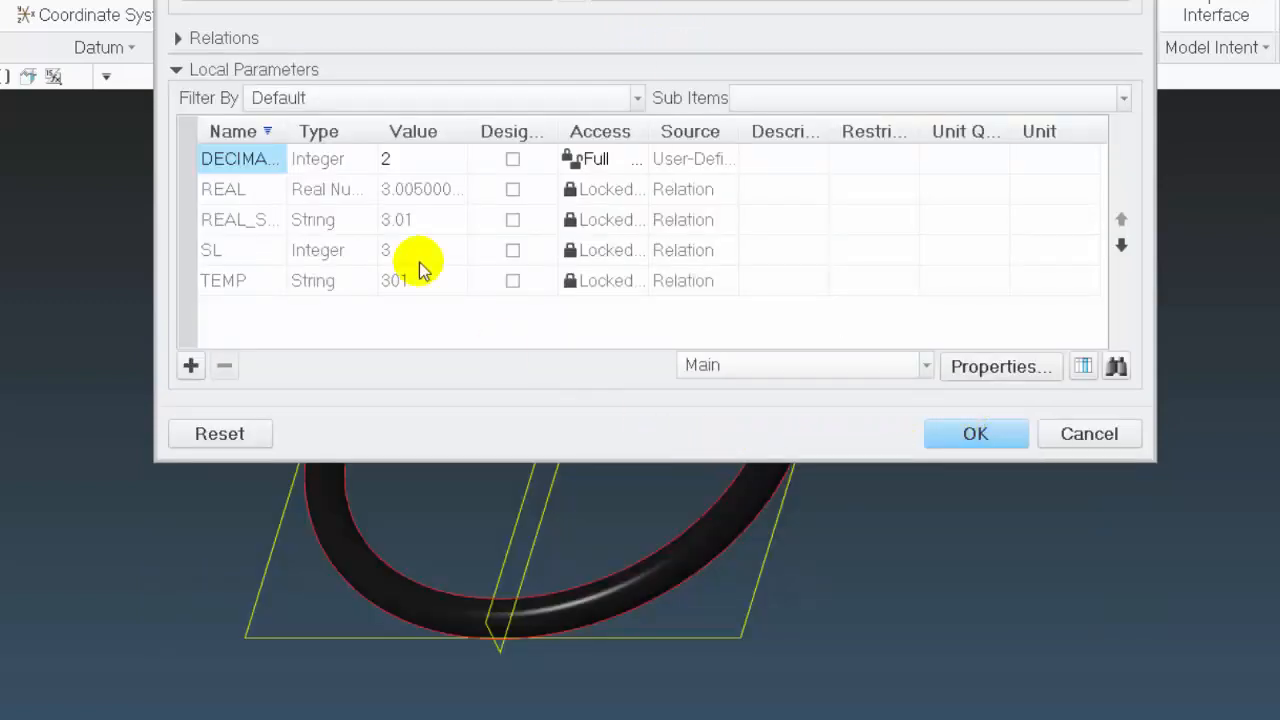
click(220, 38)
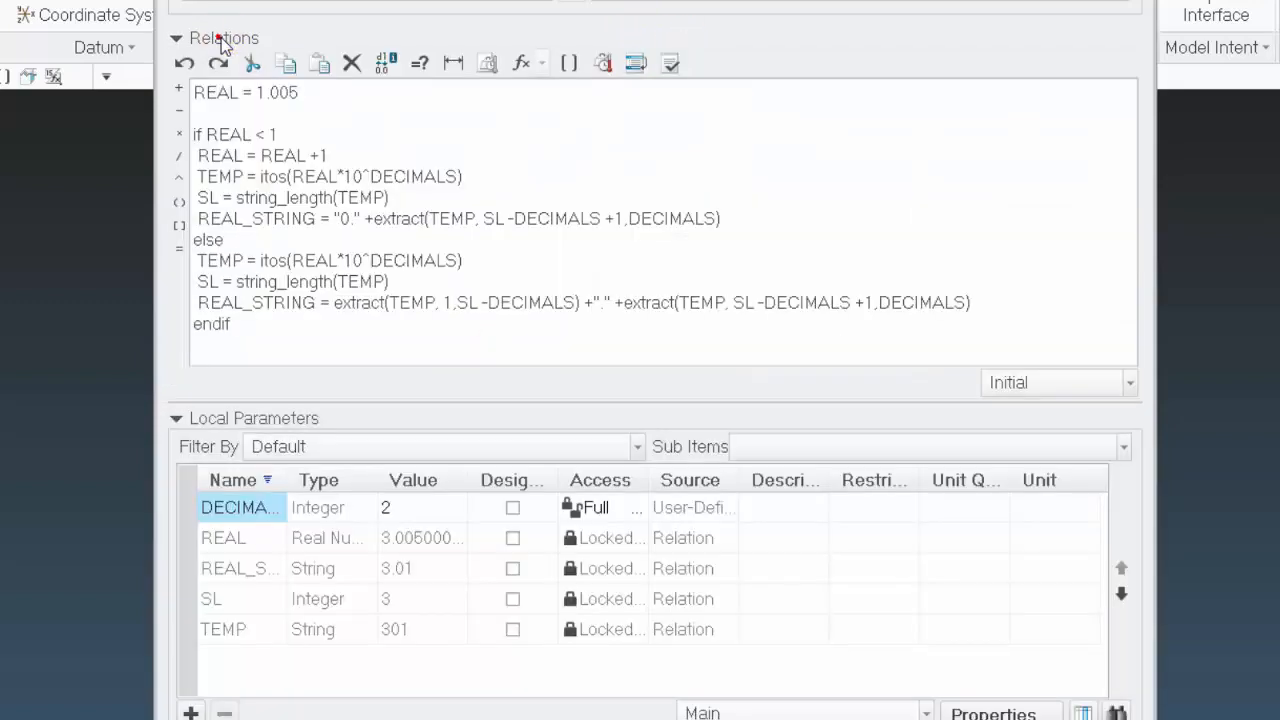
click(671, 65)
click(580, 384)
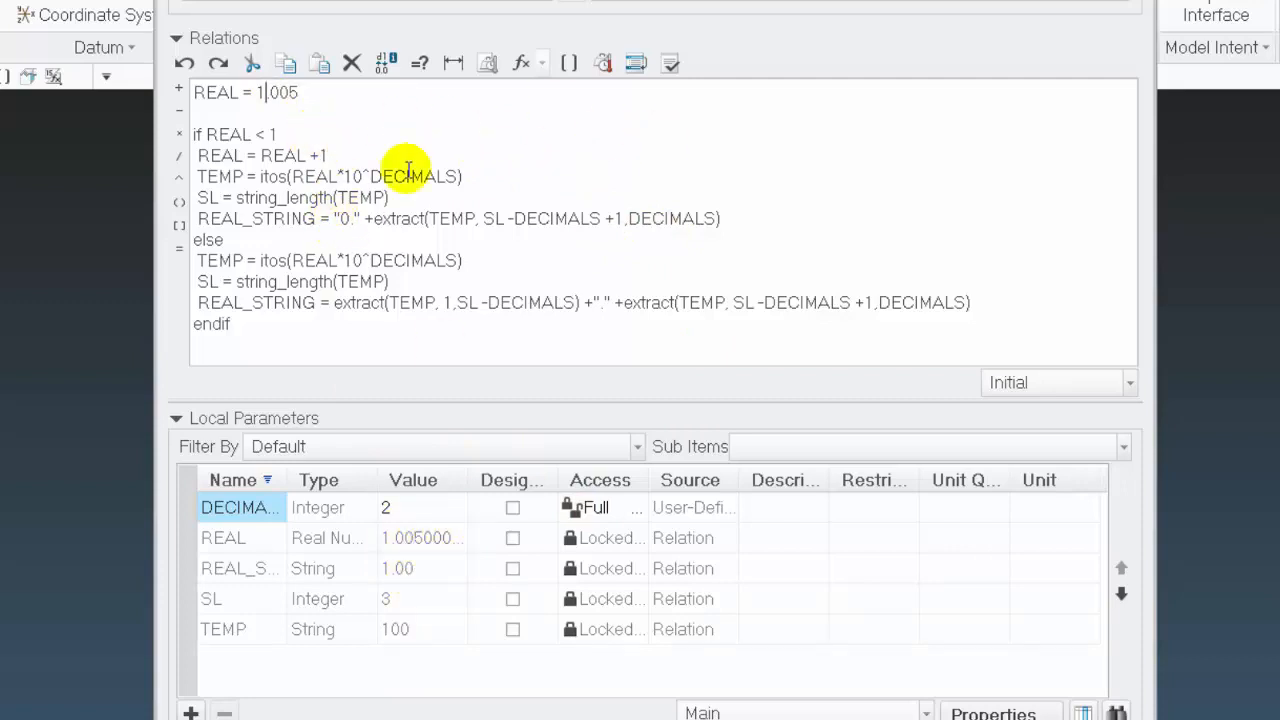
Set REAL to 5.005 and verify the relations
key(BackSpace)
text(5.)
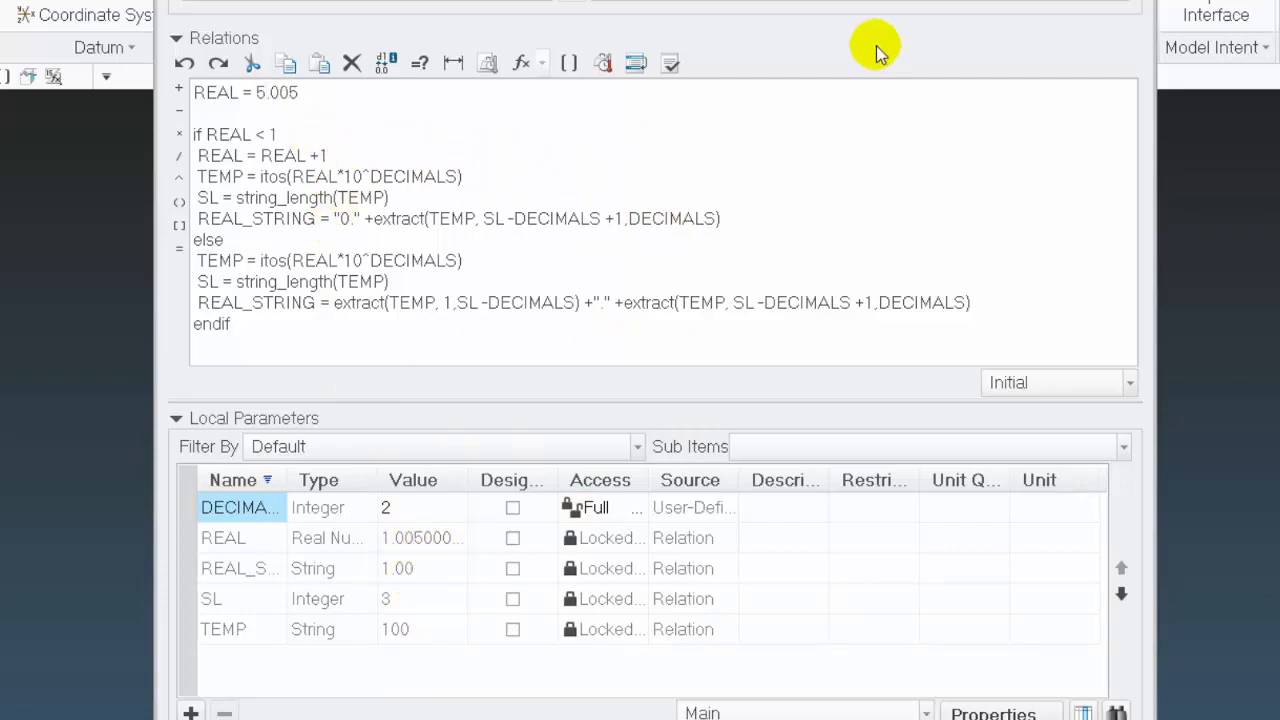
click(669, 65)
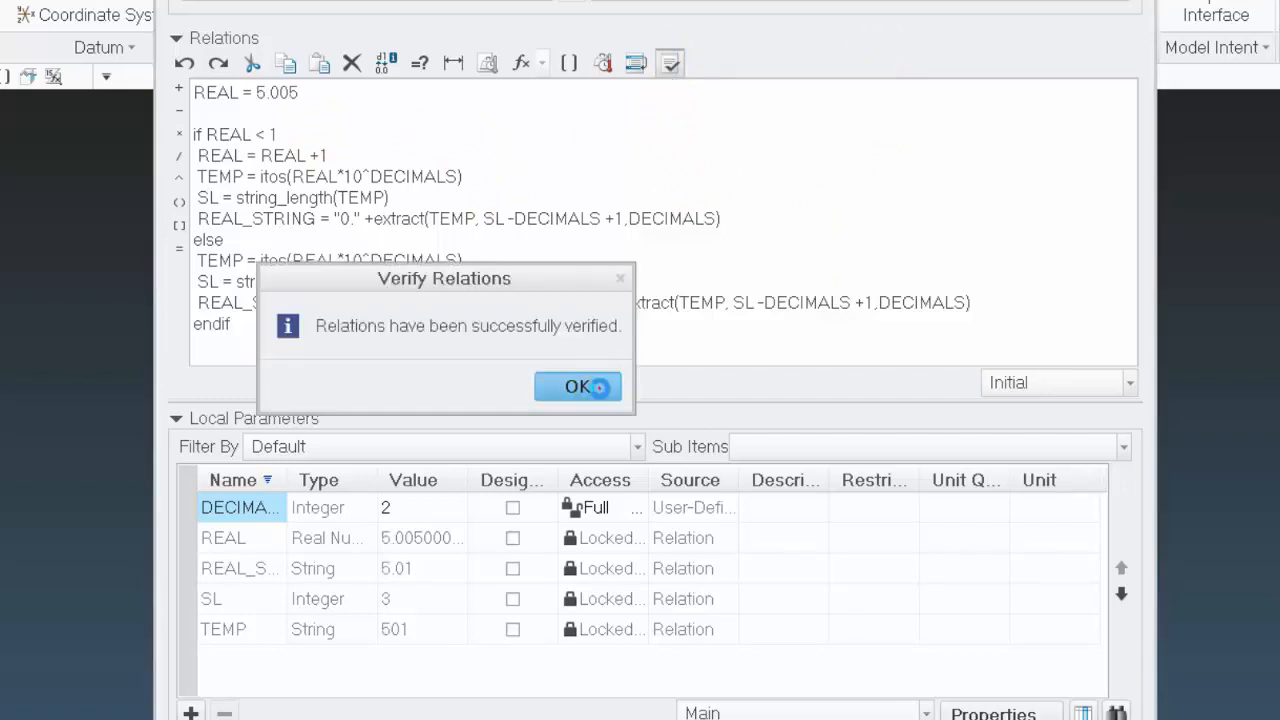
Set the REAL assignment to 0.005 and verify the relations
click(602, 381)
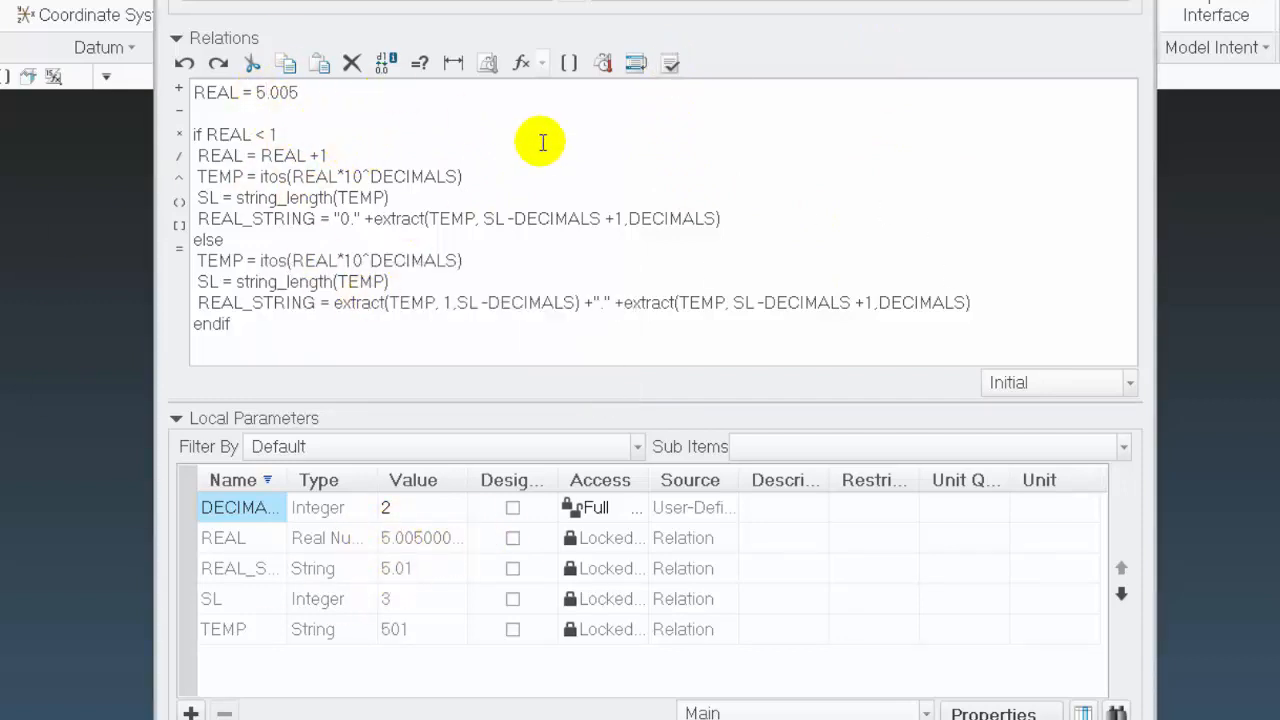
click(266, 92)
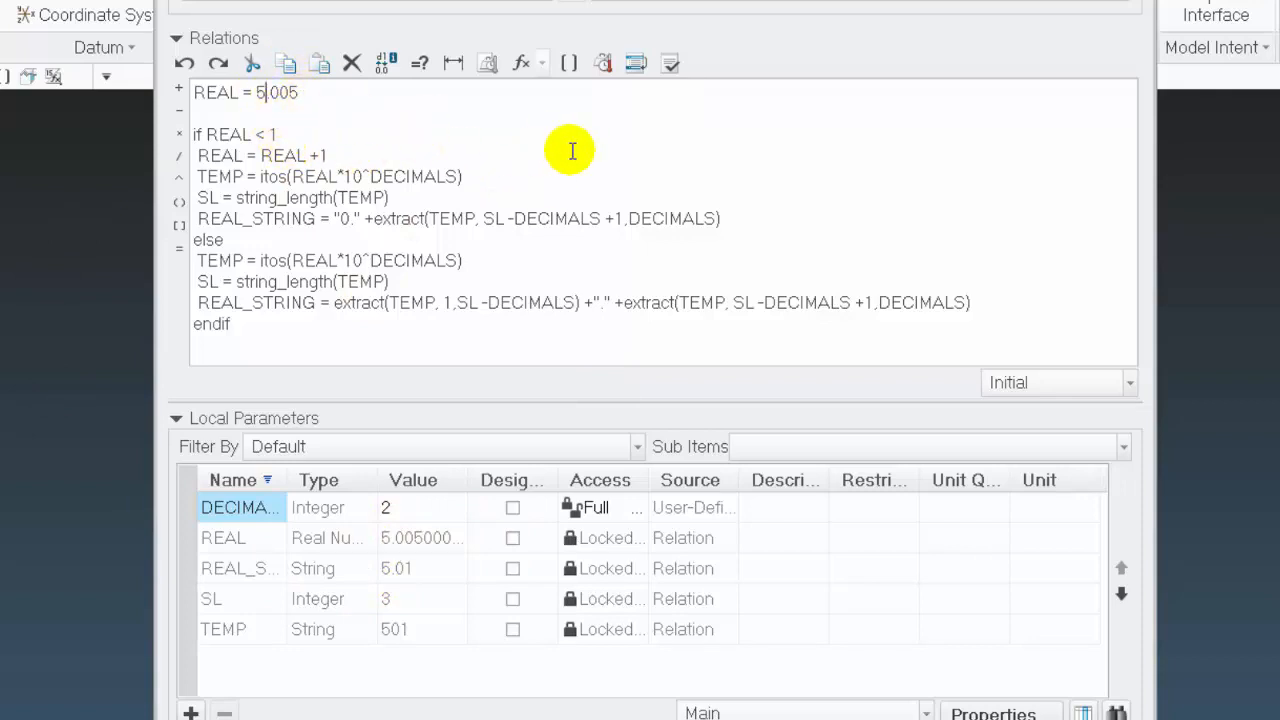
text(0)
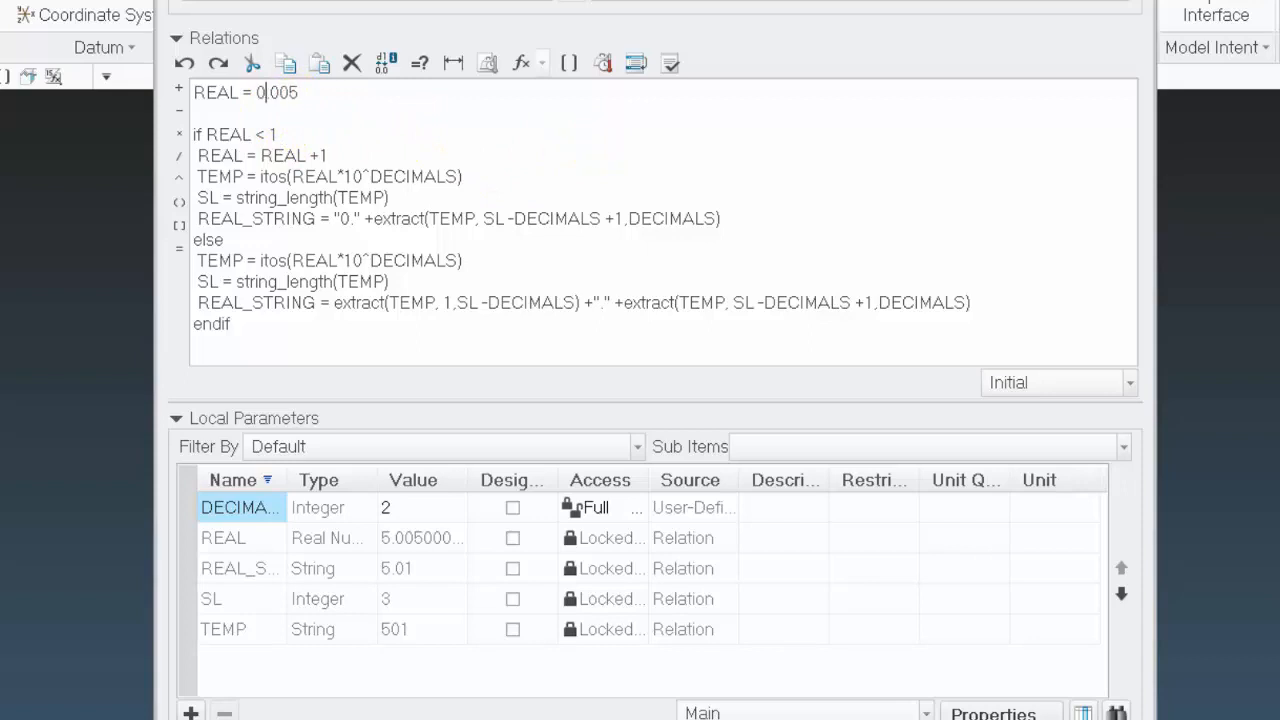
click(670, 63)
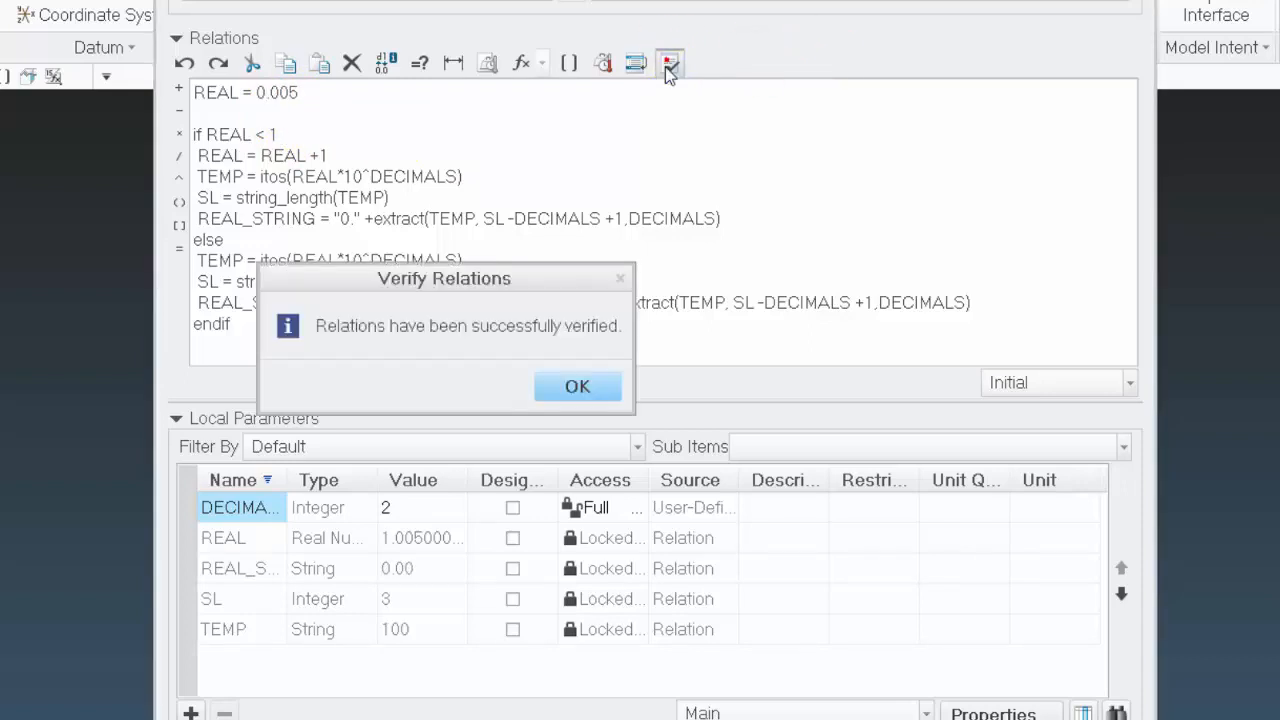
click(578, 387)
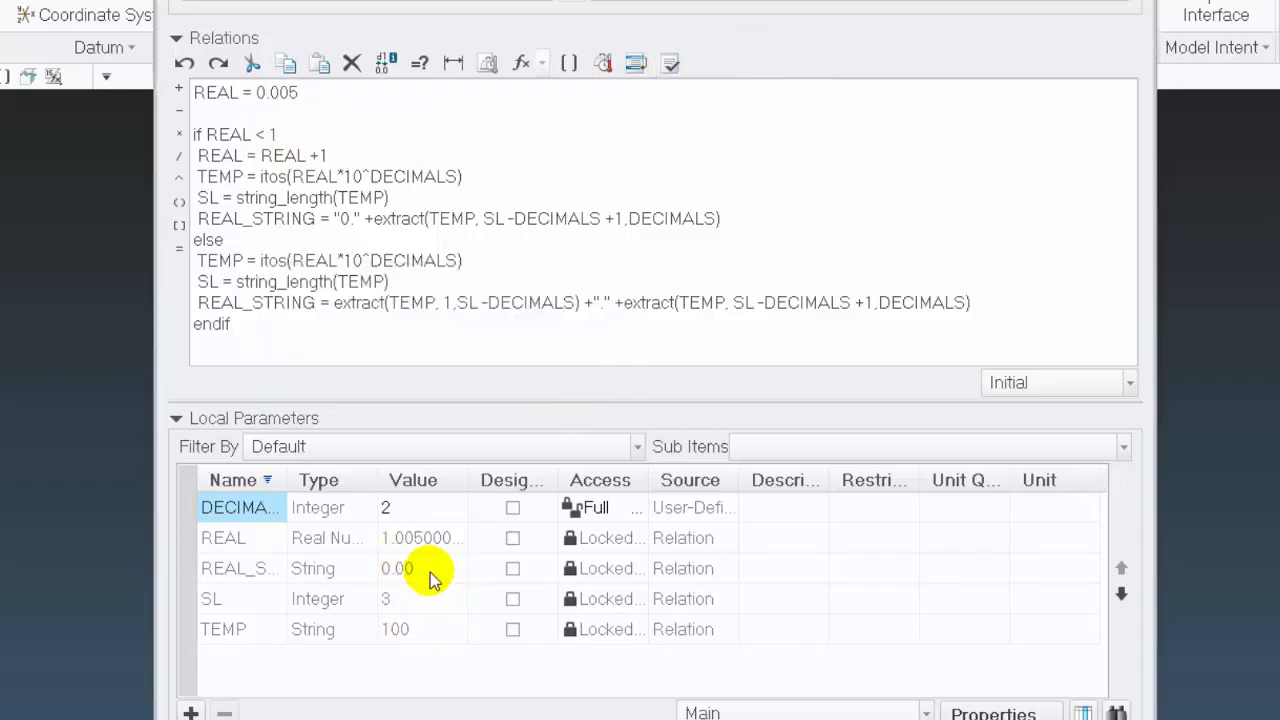
Set the DECIMALS parameter to 3 and the REAL assignment to 0.0005, and verify the relations
click(417, 513)
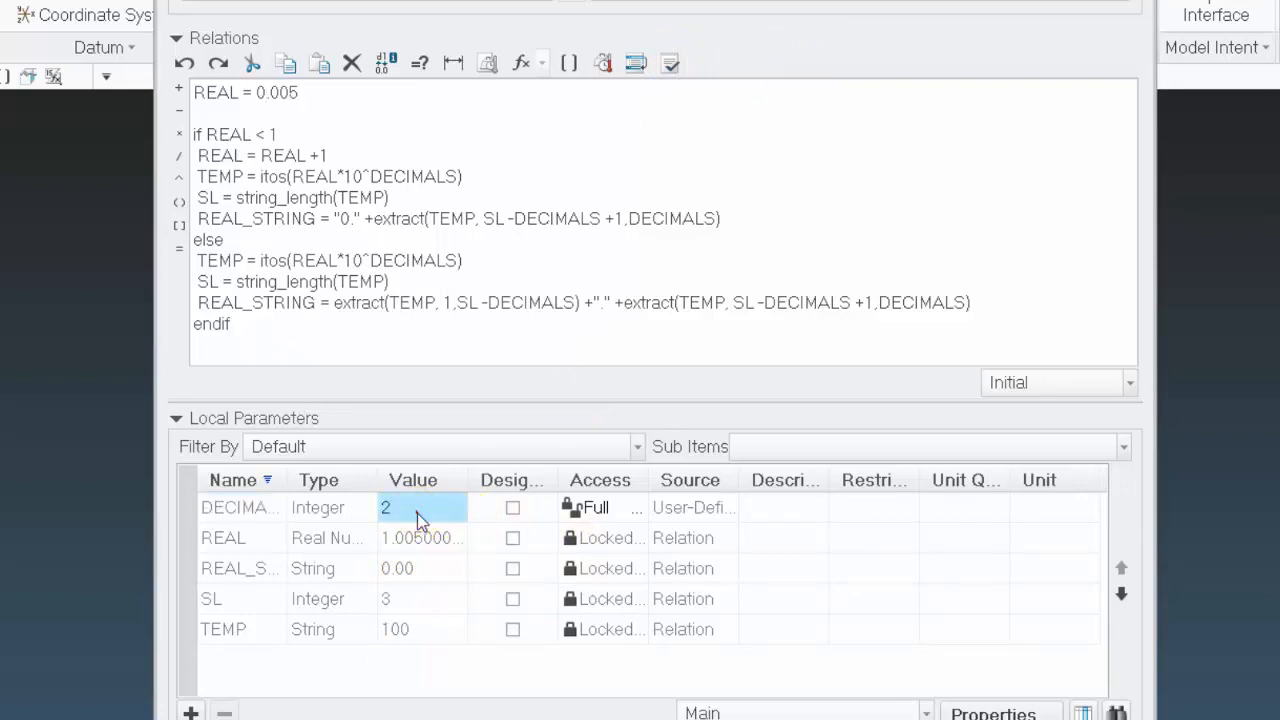
click(417, 513)
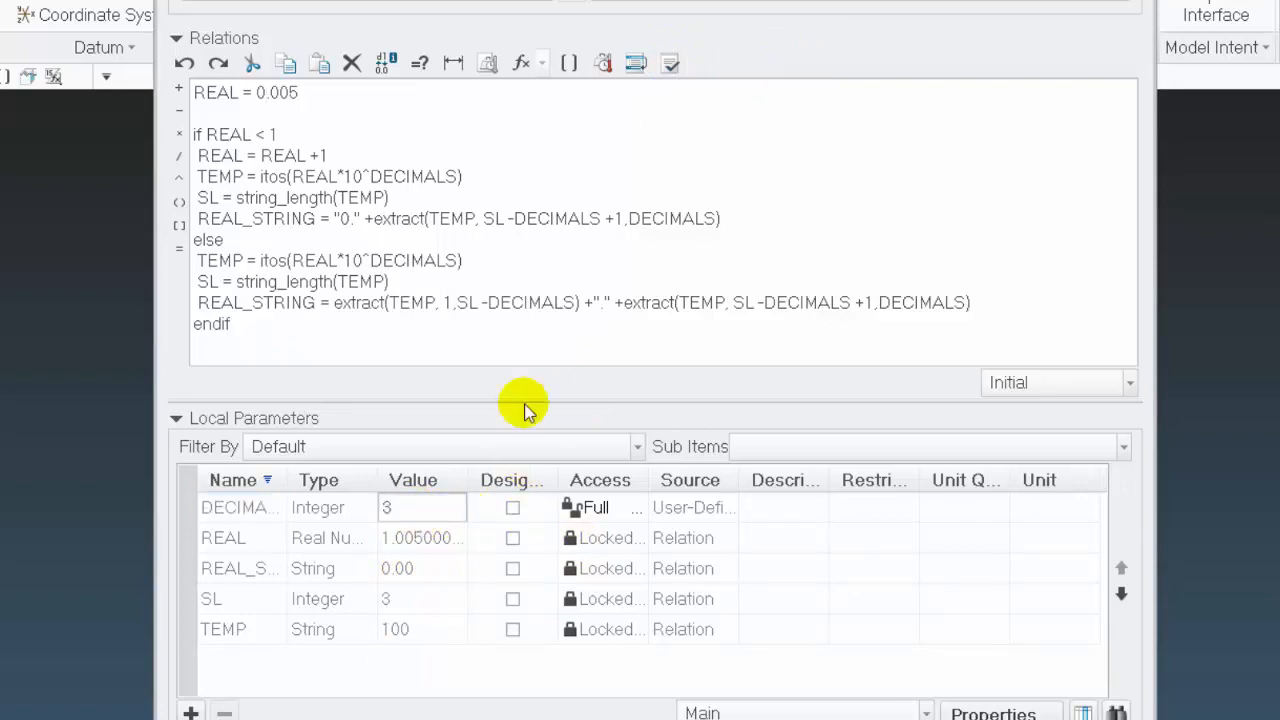
click(285, 98)
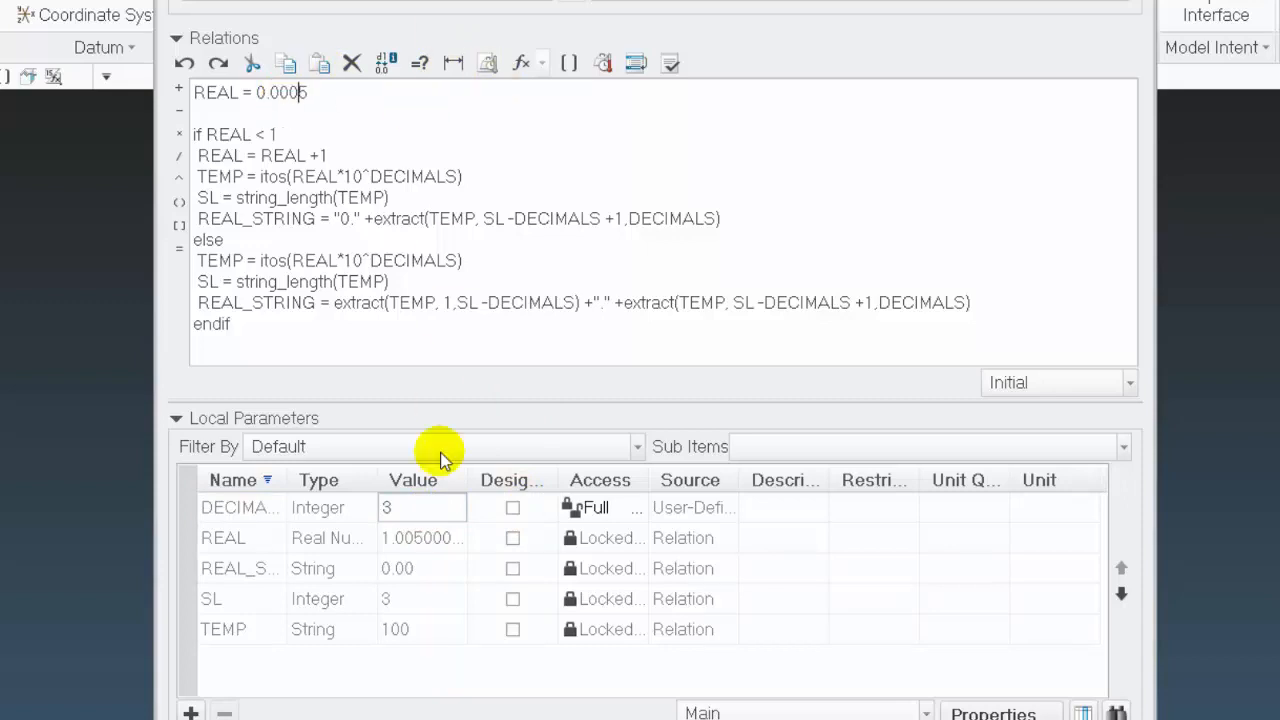
click(670, 64)
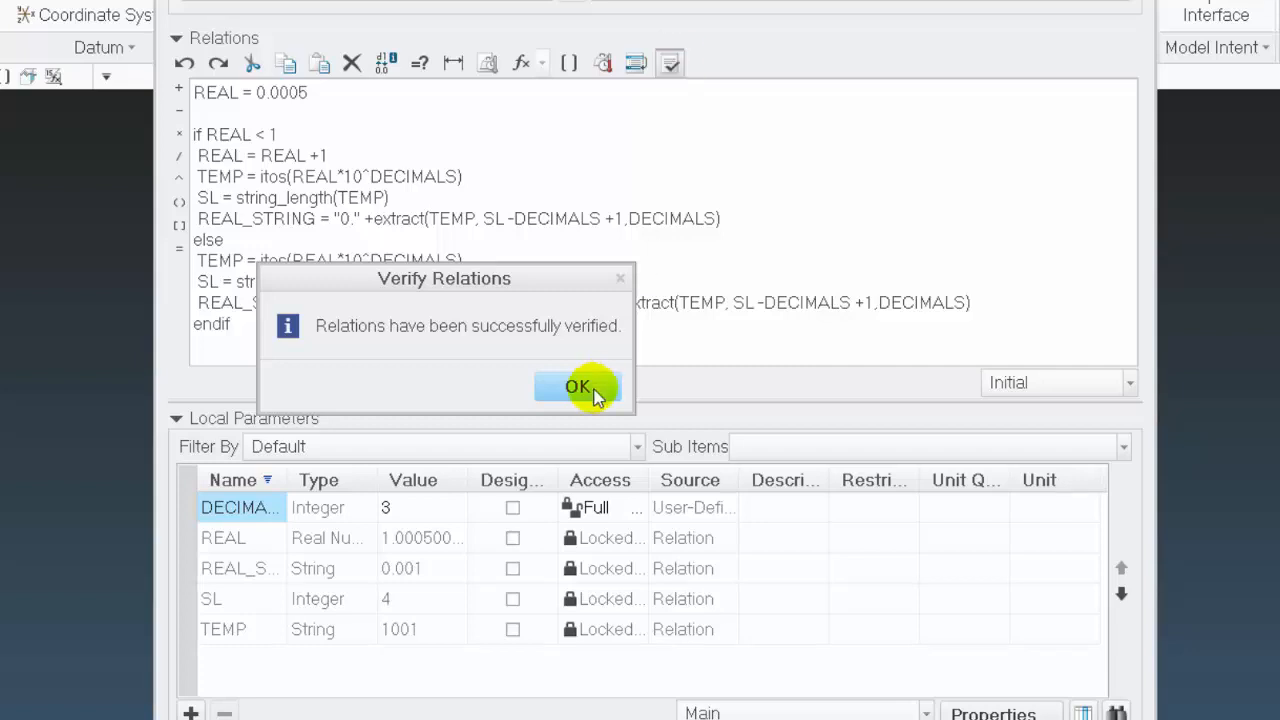
click(586, 388)
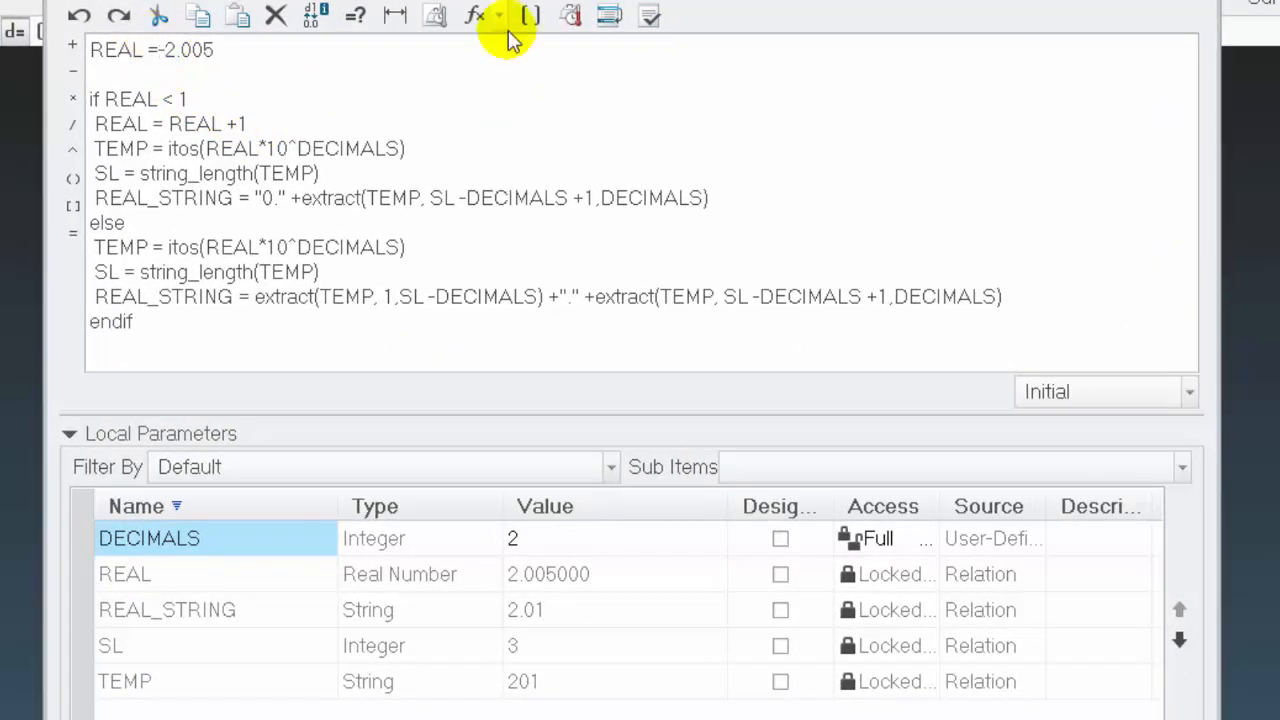
Verify the relations for REAL = -2.005 with two decimals, and again with the DECIMALS parameter set to 3
click(650, 16)
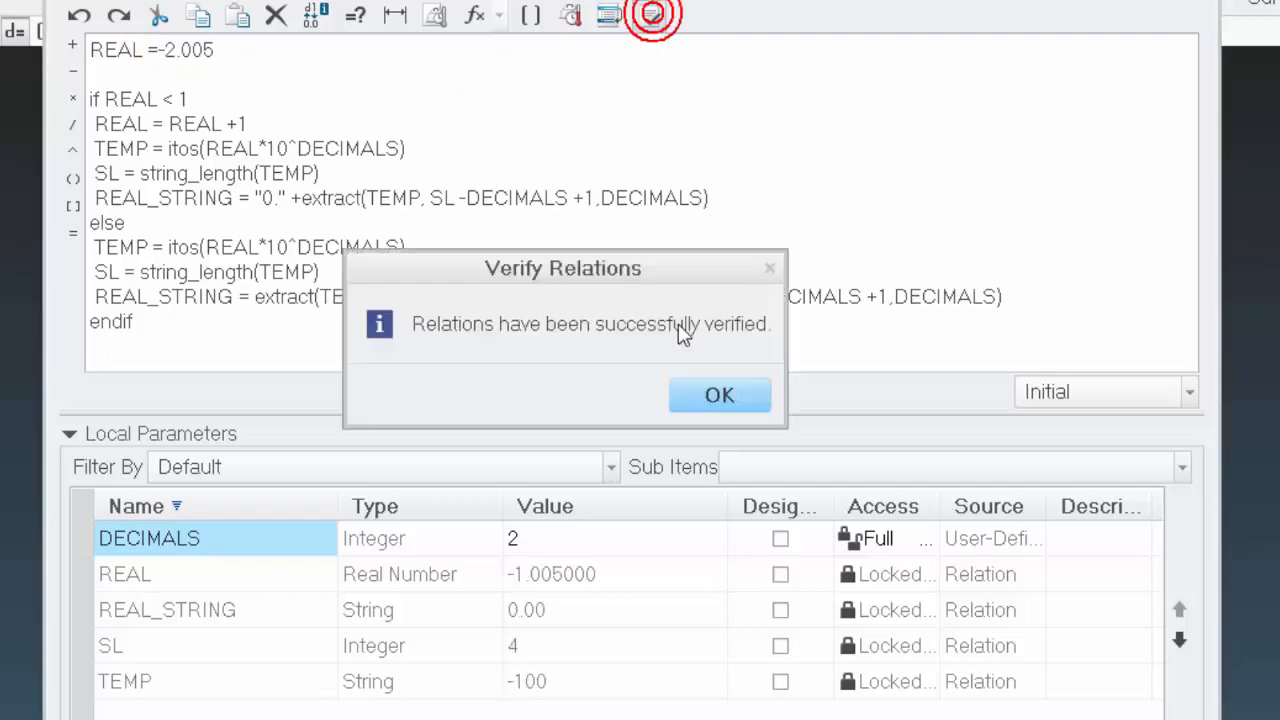
click(737, 395)
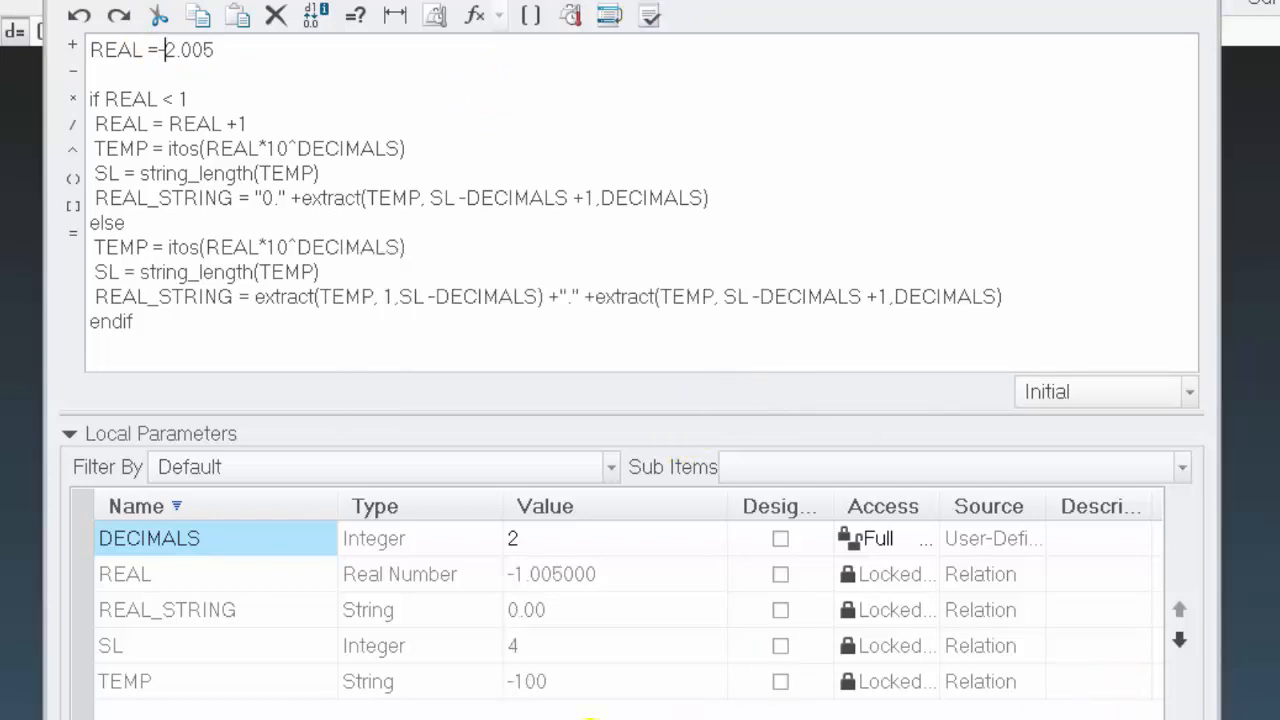
click(546, 537)
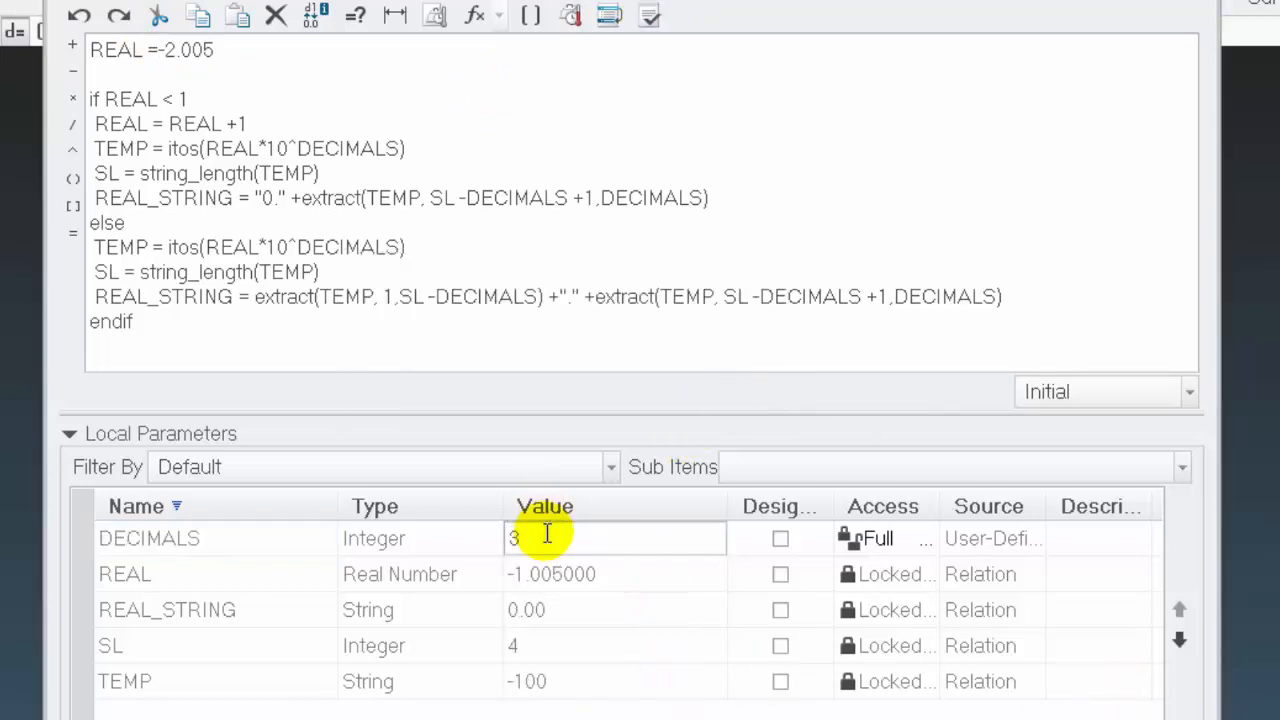
click(650, 16)
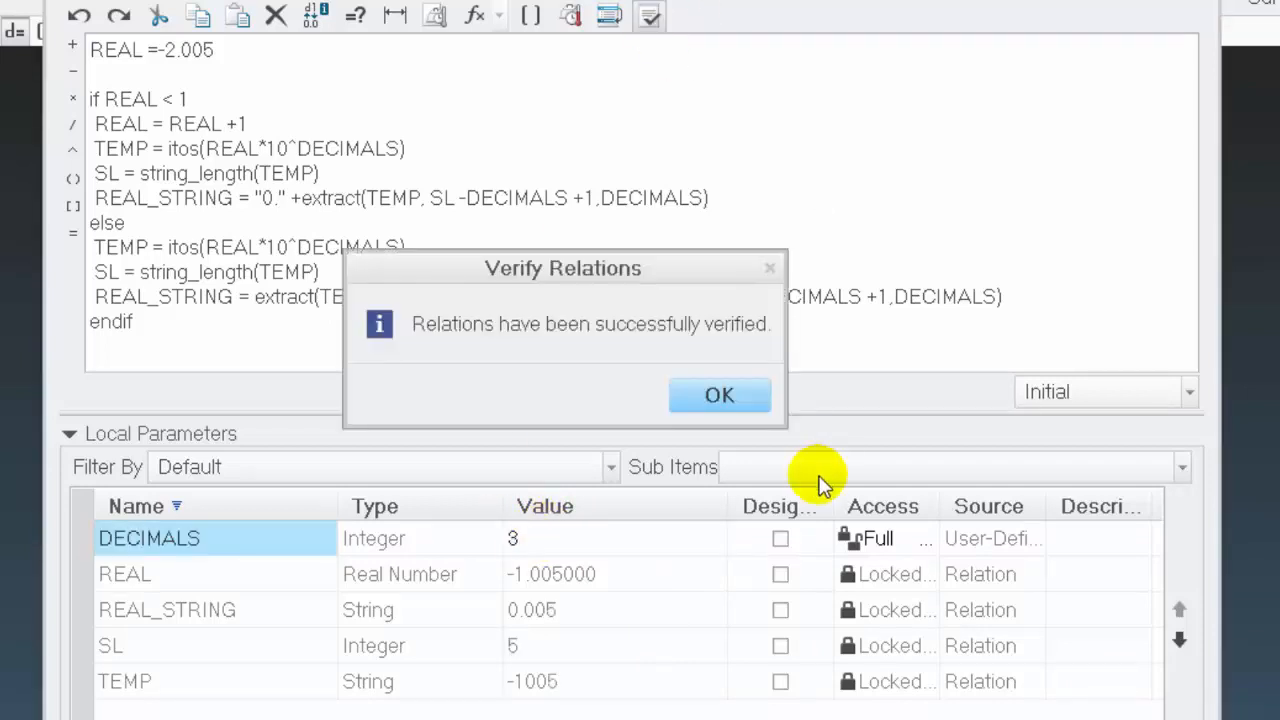
click(737, 394)
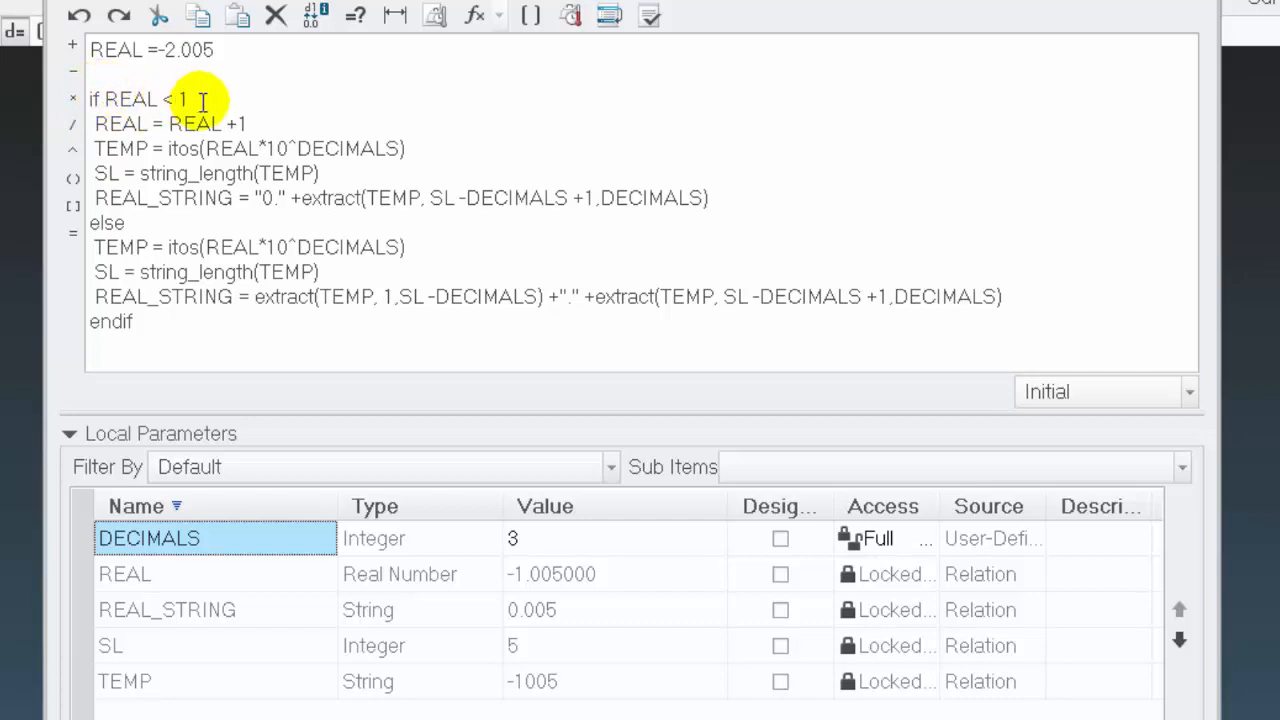
Change the outer condition to if abs(REAL) < 1 and verify the relations
click(105, 97)
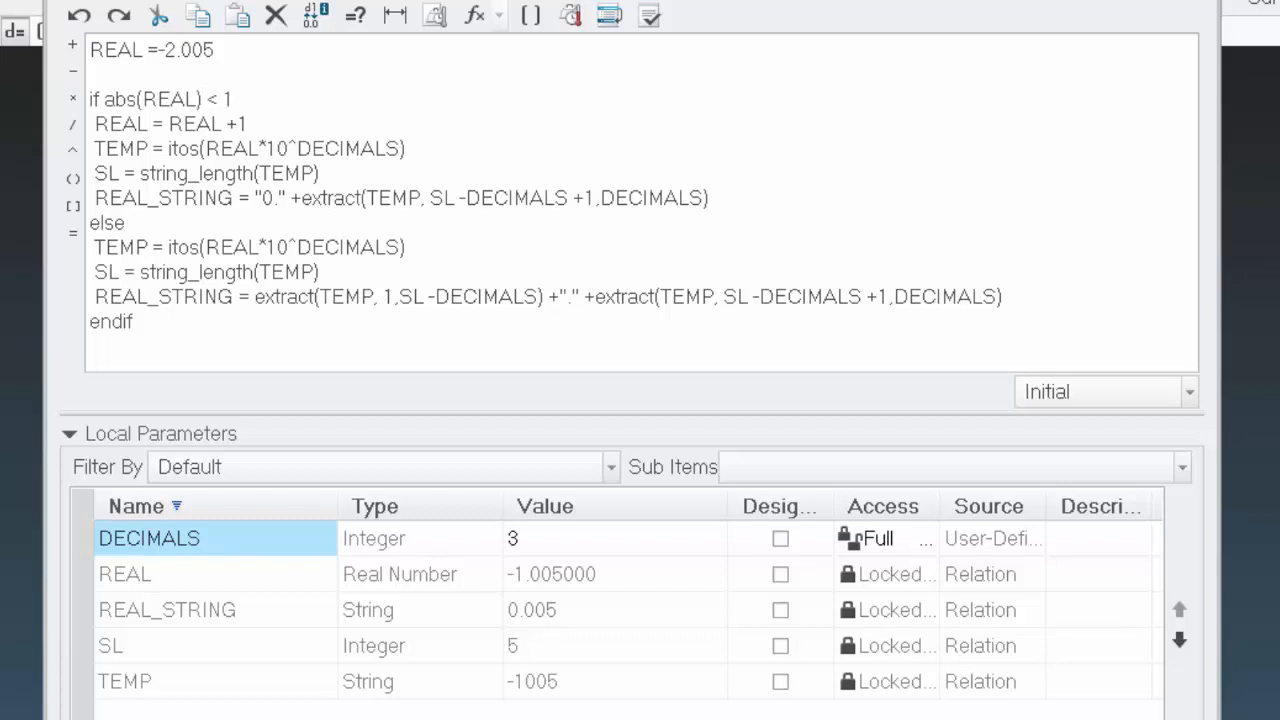
click(203, 100)
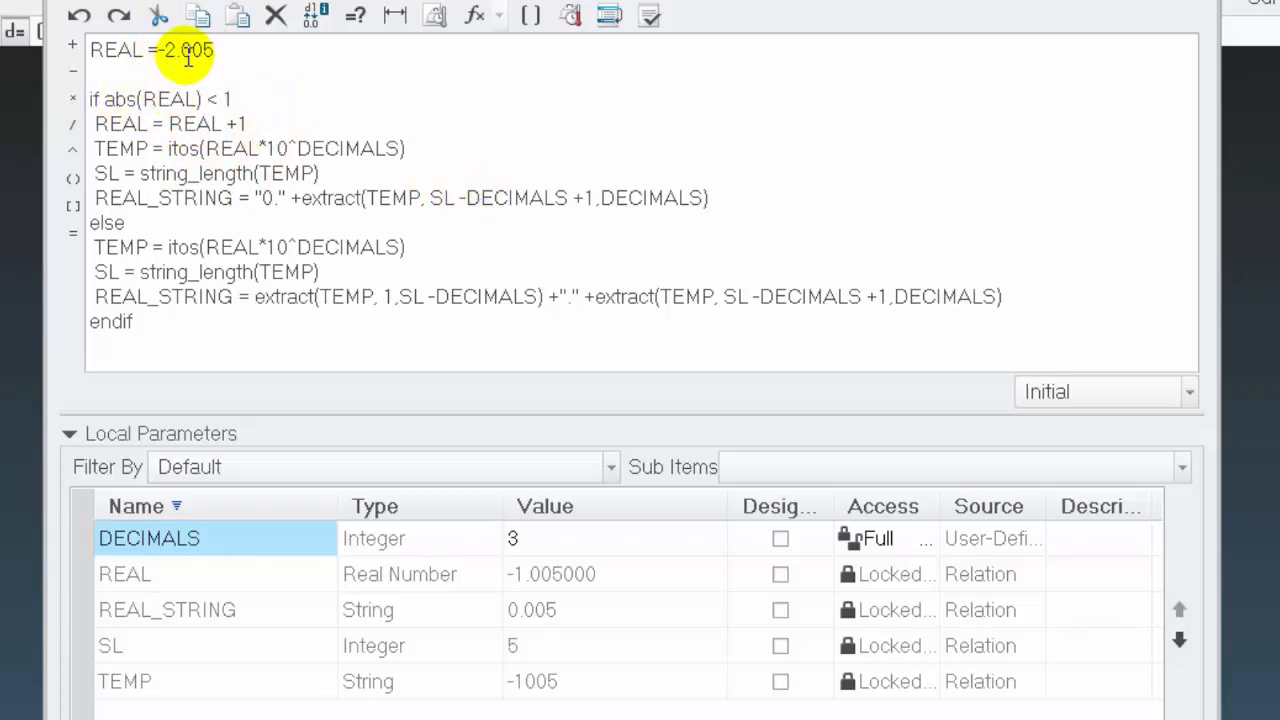
click(645, 22)
click(722, 391)
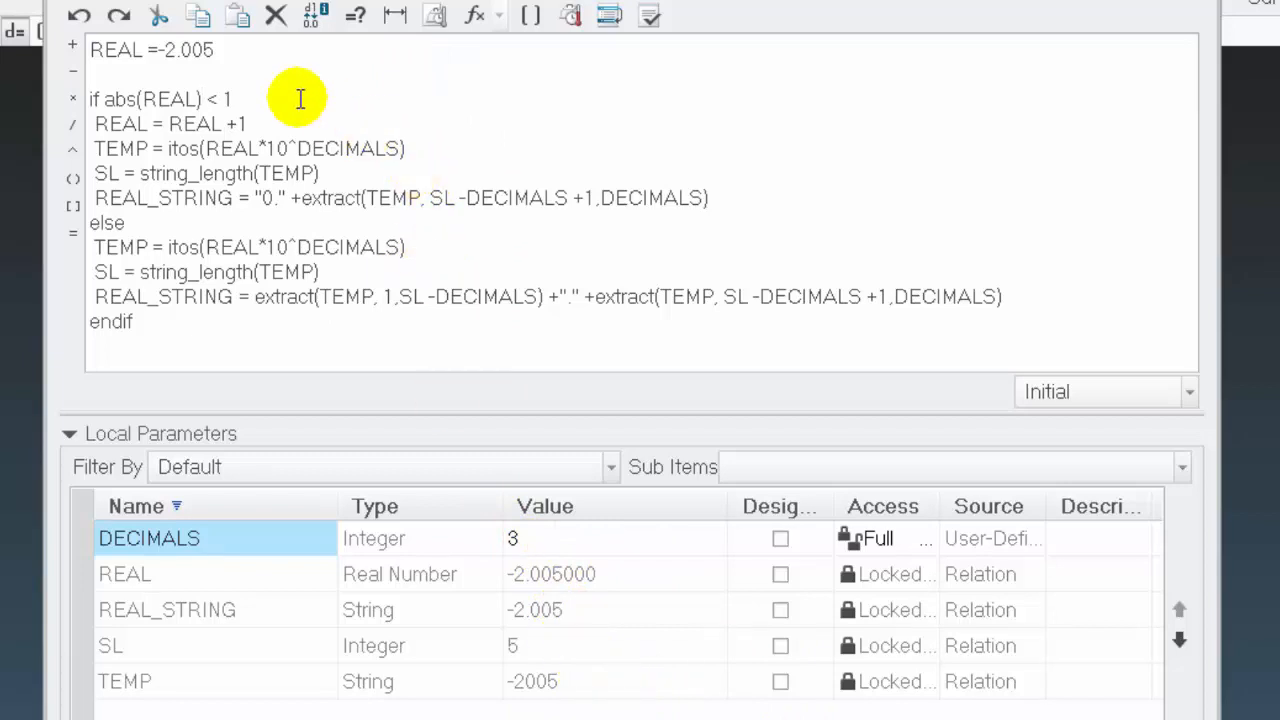
Set the REAL assignment to -0.005 and verify the relations
click(270, 88)
click(181, 48)
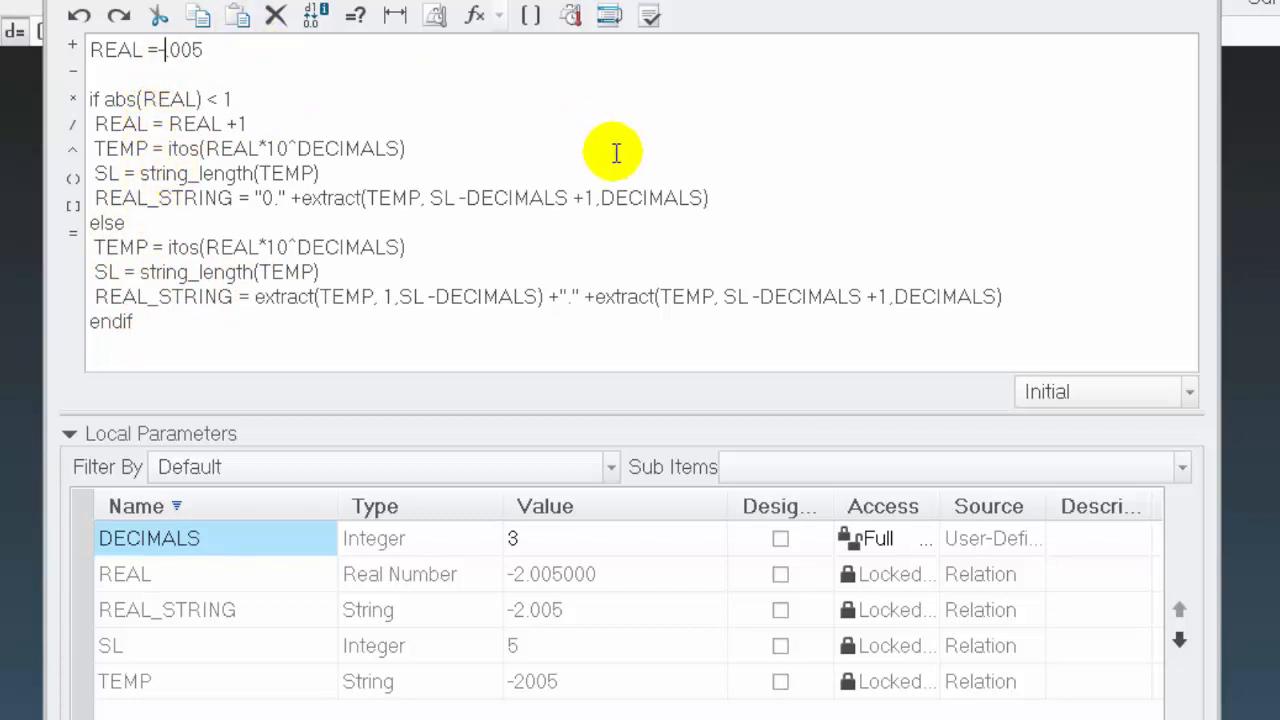
text(0)
click(649, 17)
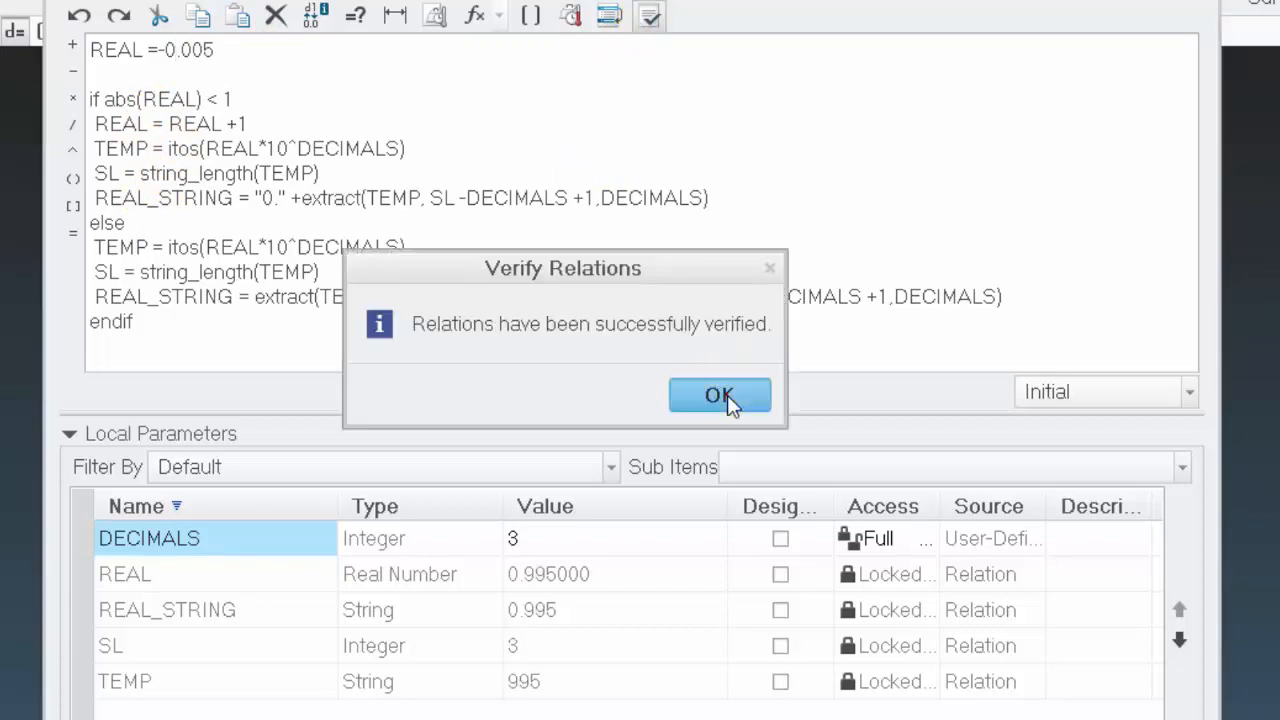
click(727, 395)
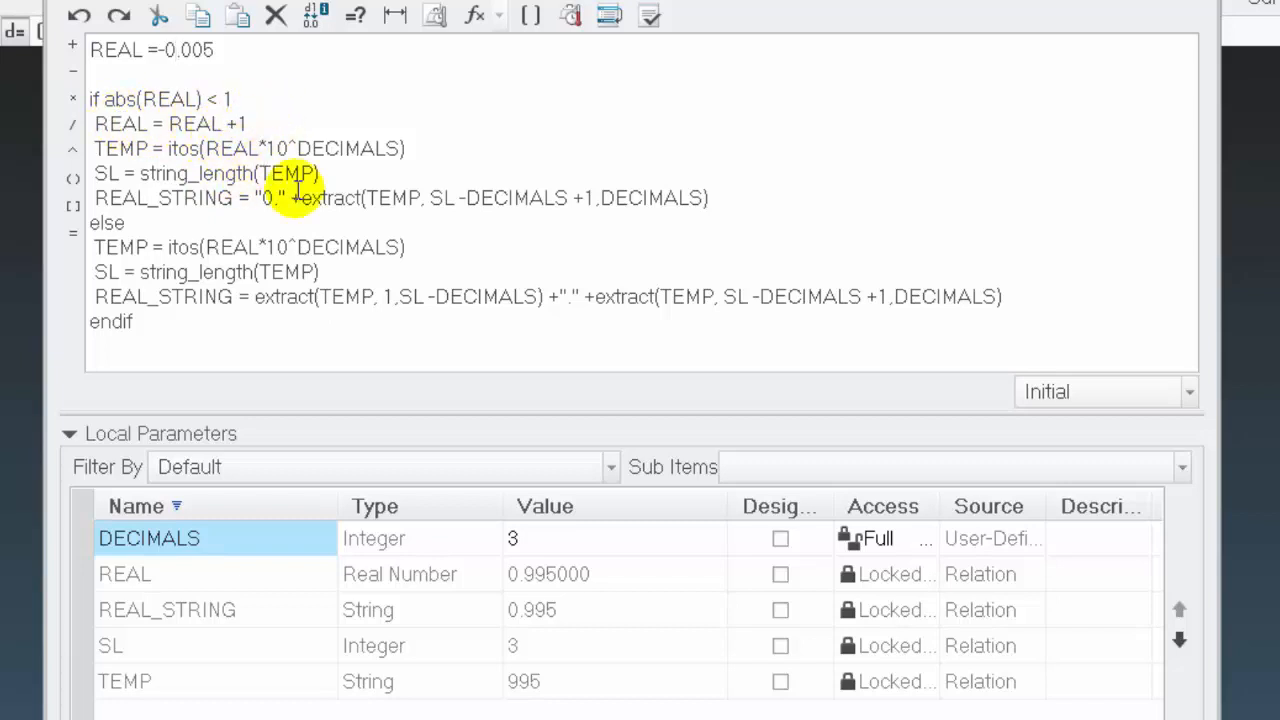
Nest an if REAL < 0 / else / endif block around REAL = REAL +1 within the abs(REAL) < 1 branch
click(242, 97)
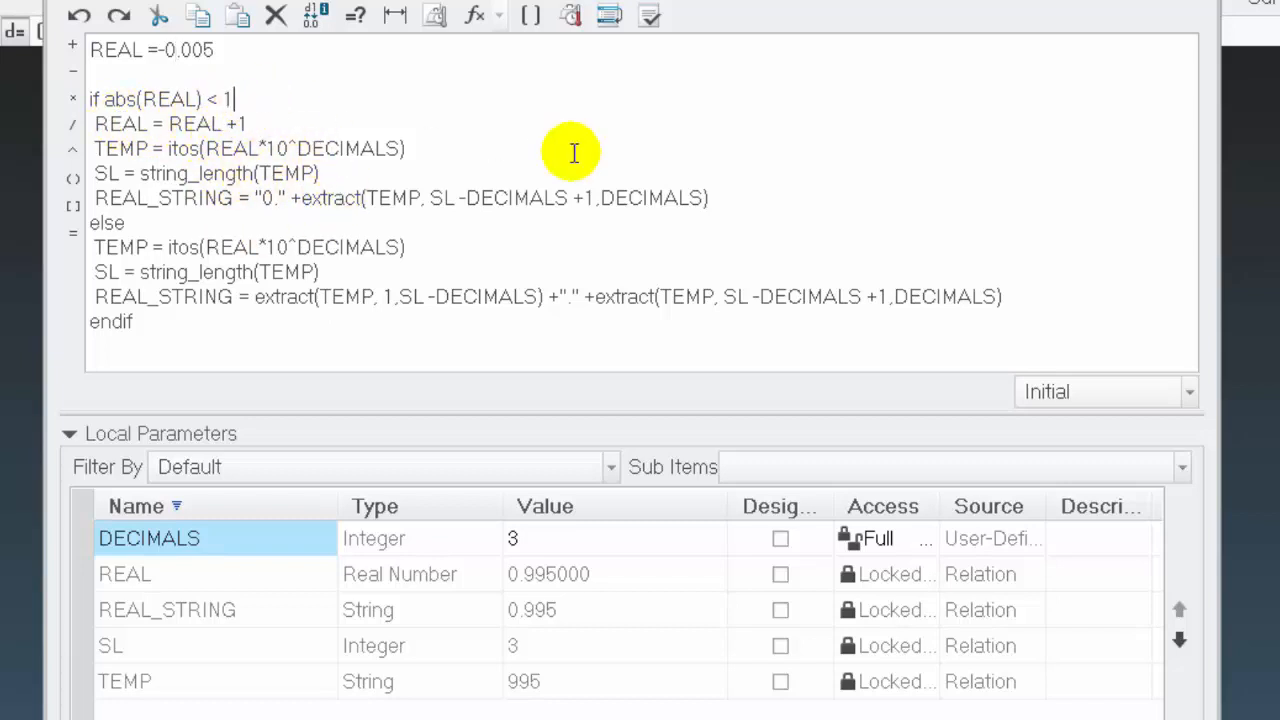
key(Return)
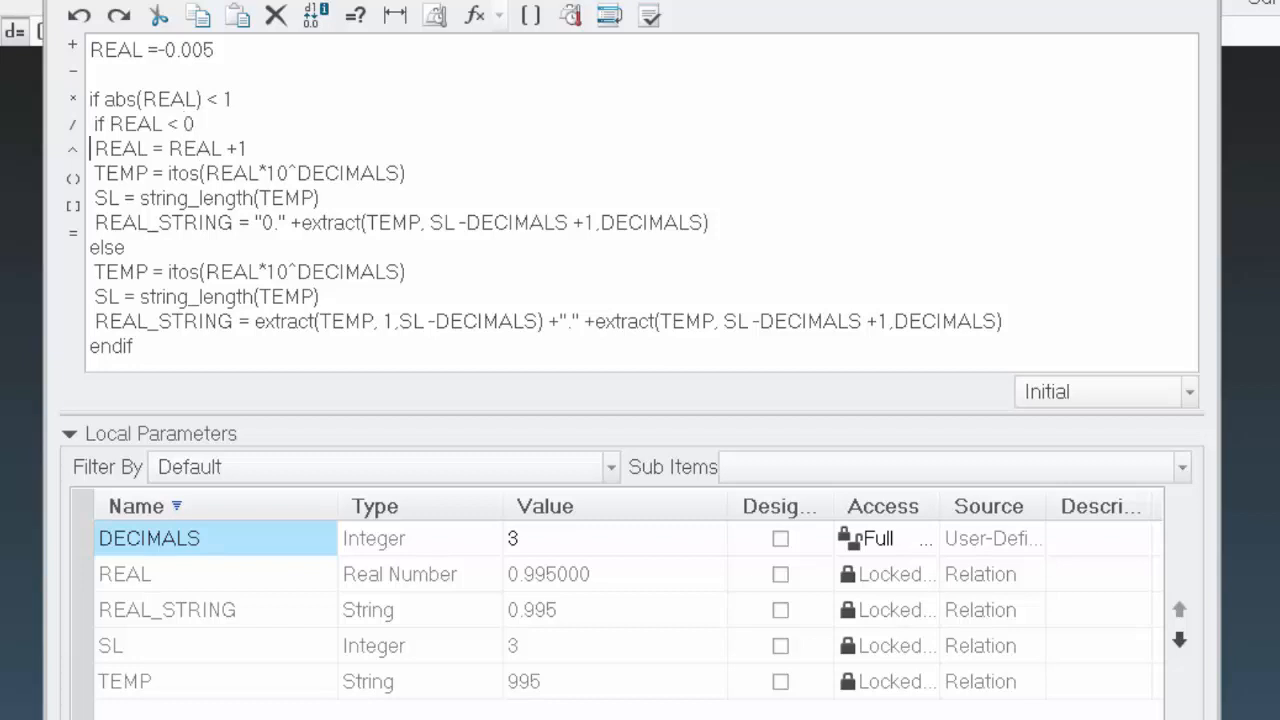
key(Return)
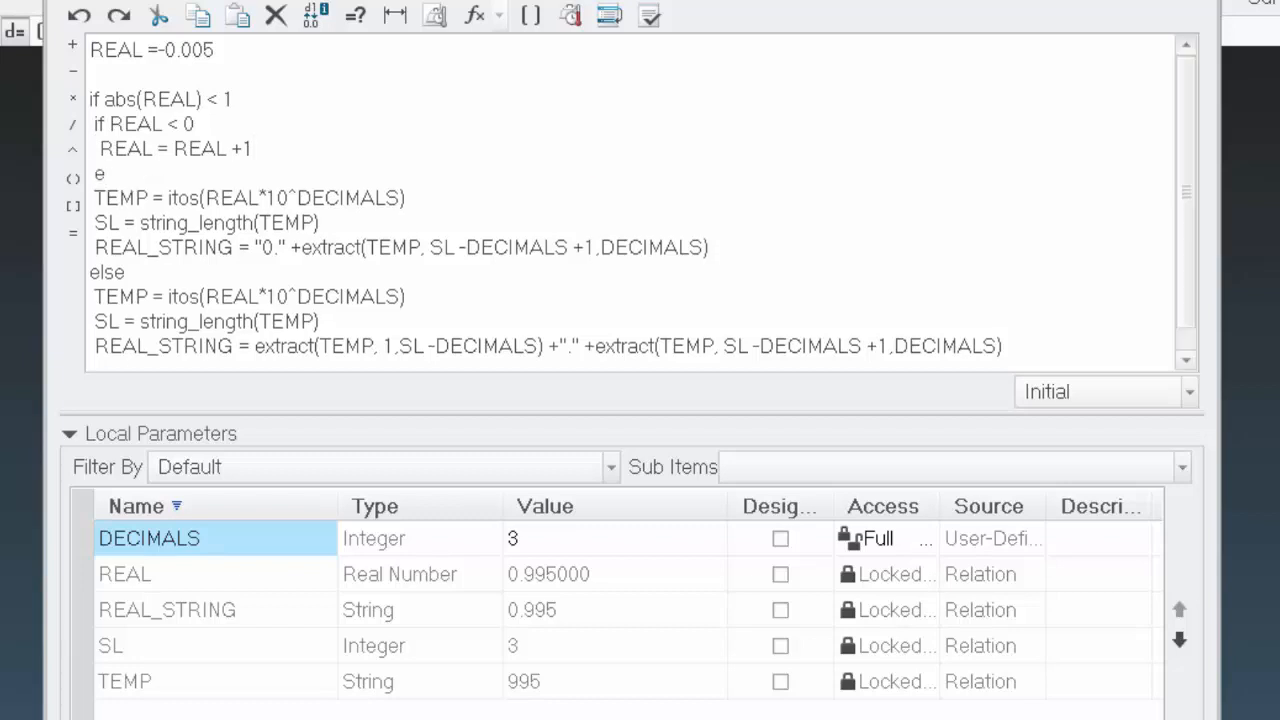
text(else)
key(Return)
key(Return)
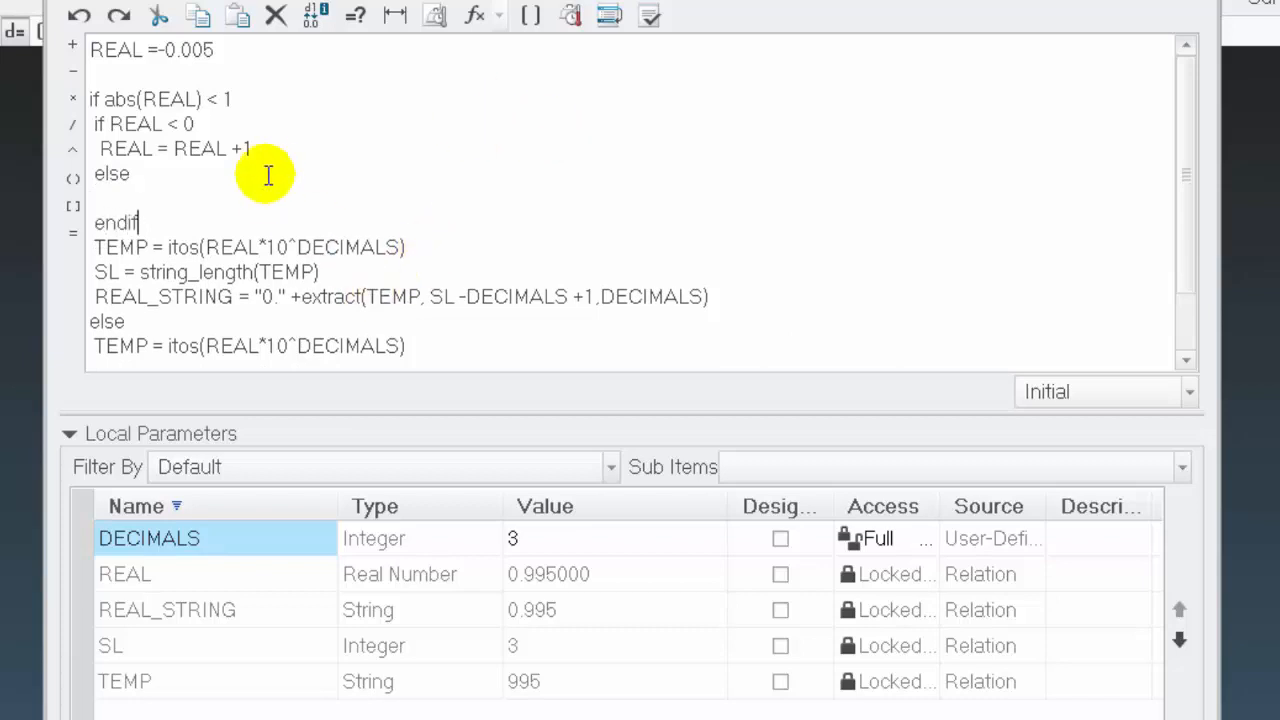
Copy REAL = REAL +1 into the nested else branch and change the REAL < 0 branch to REAL = REAL -1
drag(252, 149, 30, 160)
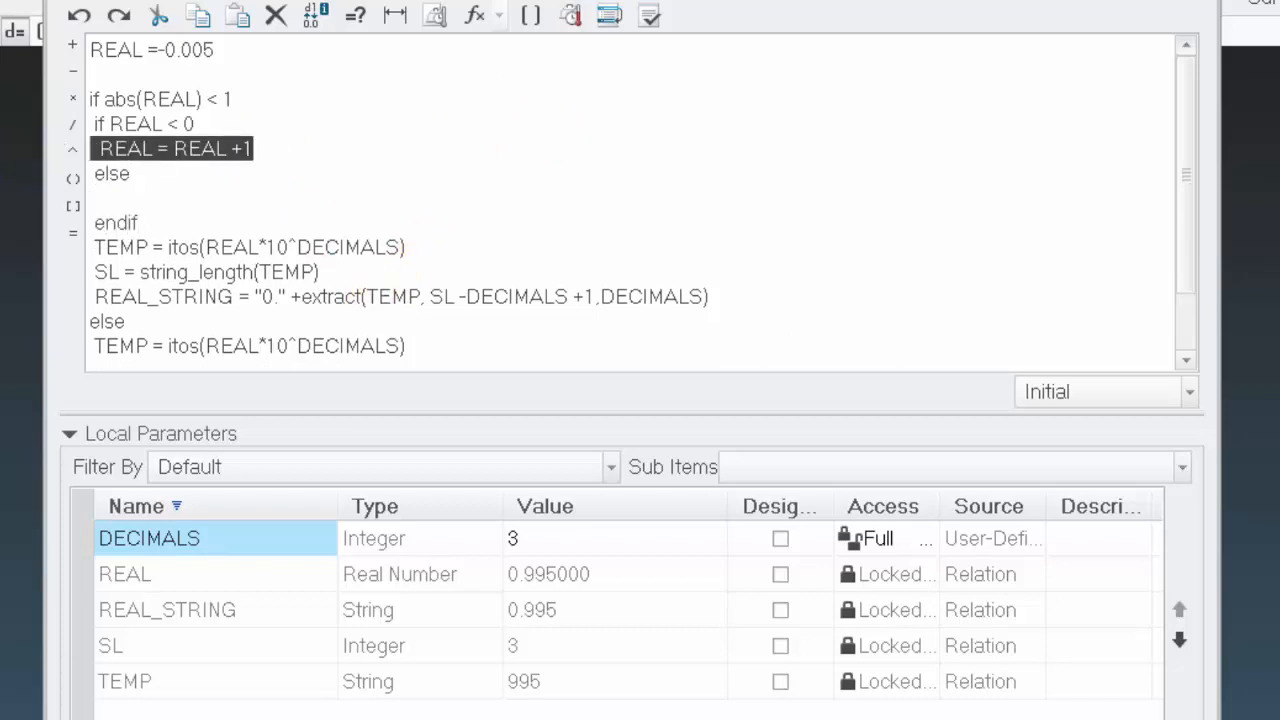
key(Down)
key(Down)
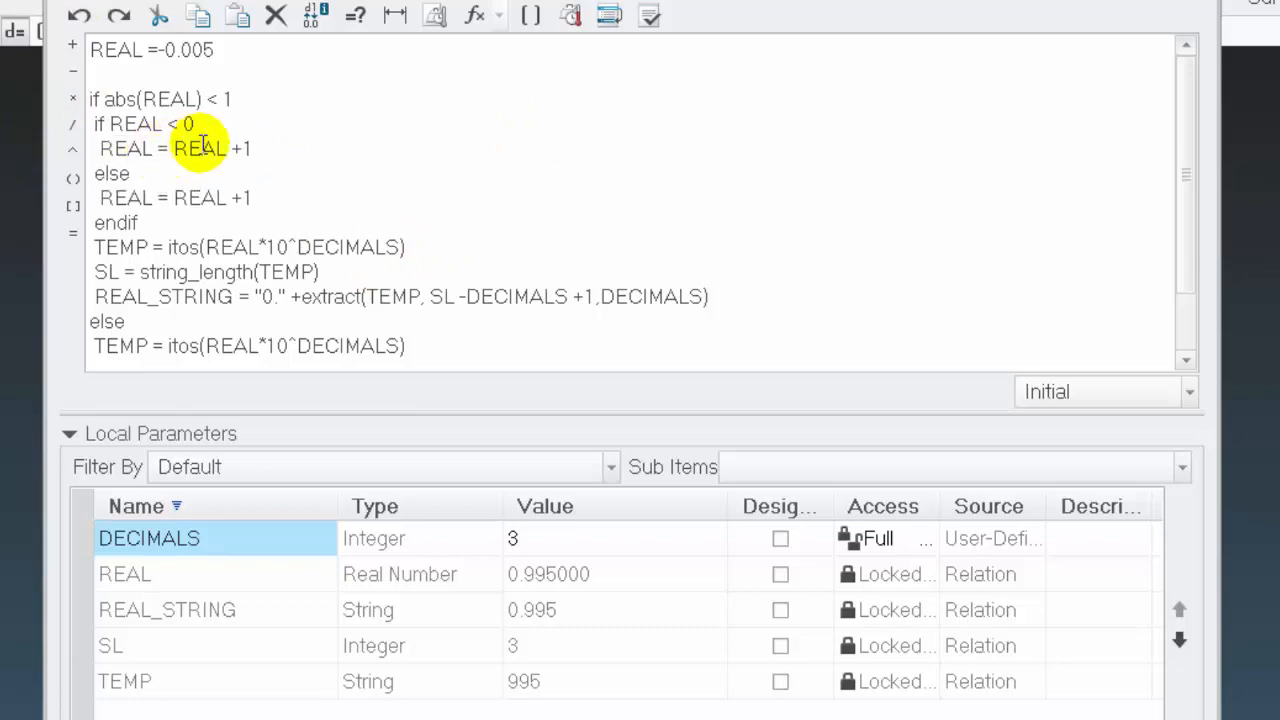
click(234, 149)
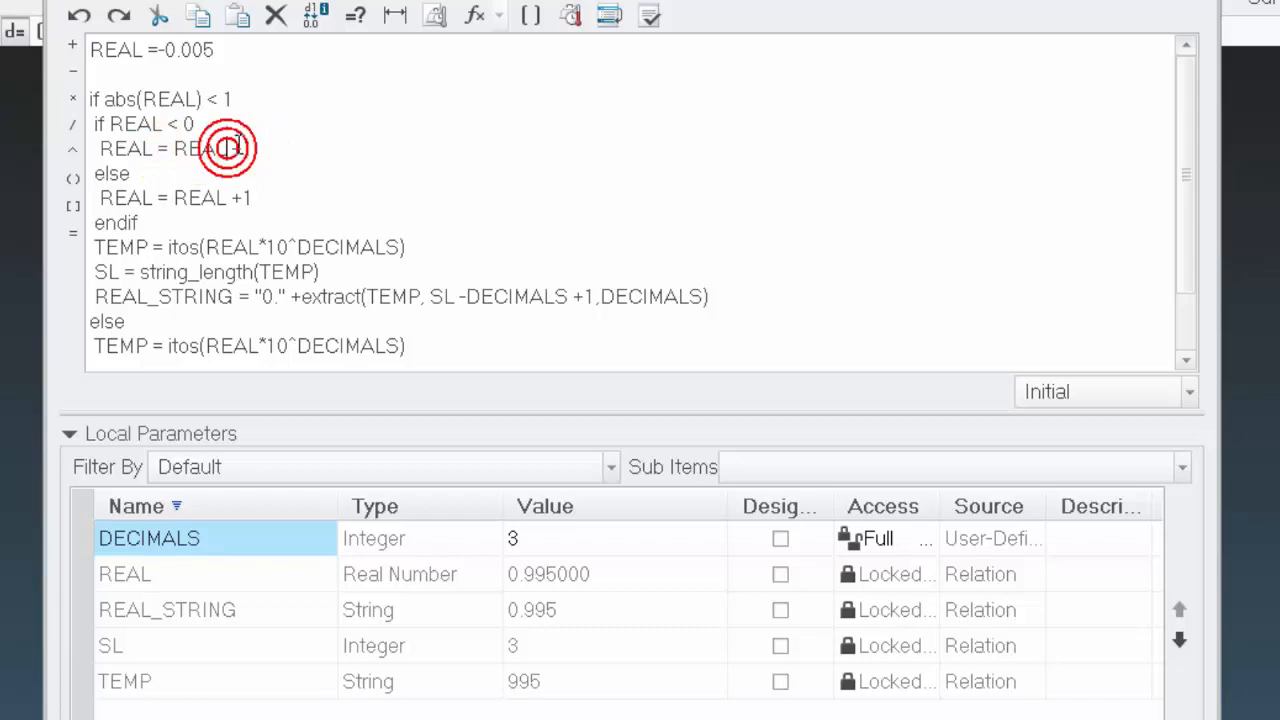
key(Delete)
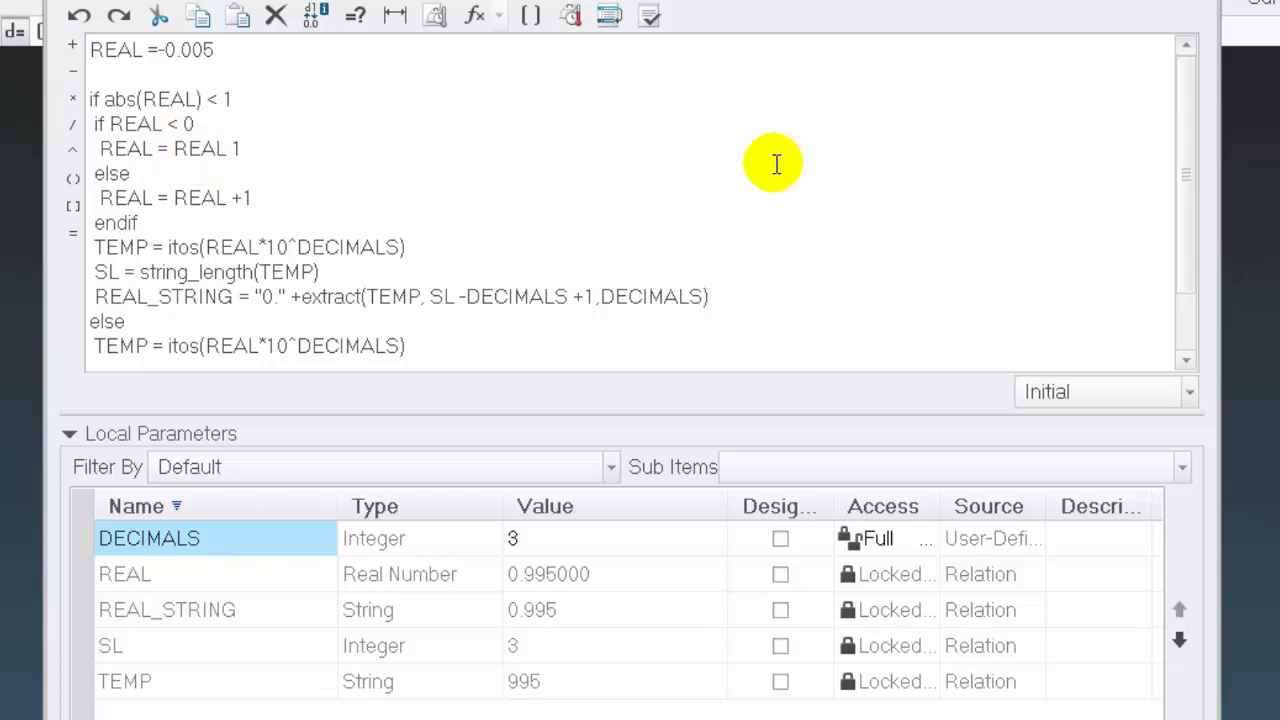
text(-)
Verify the relations containing the nested REAL < 0 condition
scroll(260, 280, down, 1)
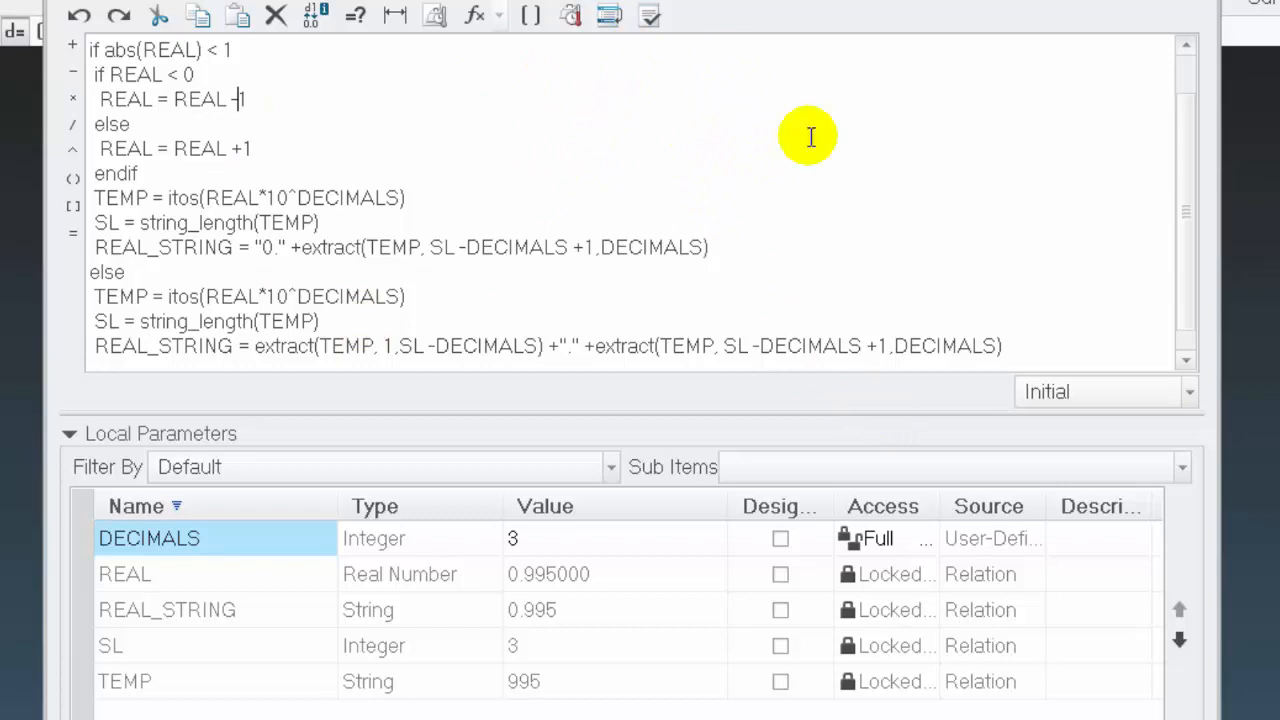
click(650, 16)
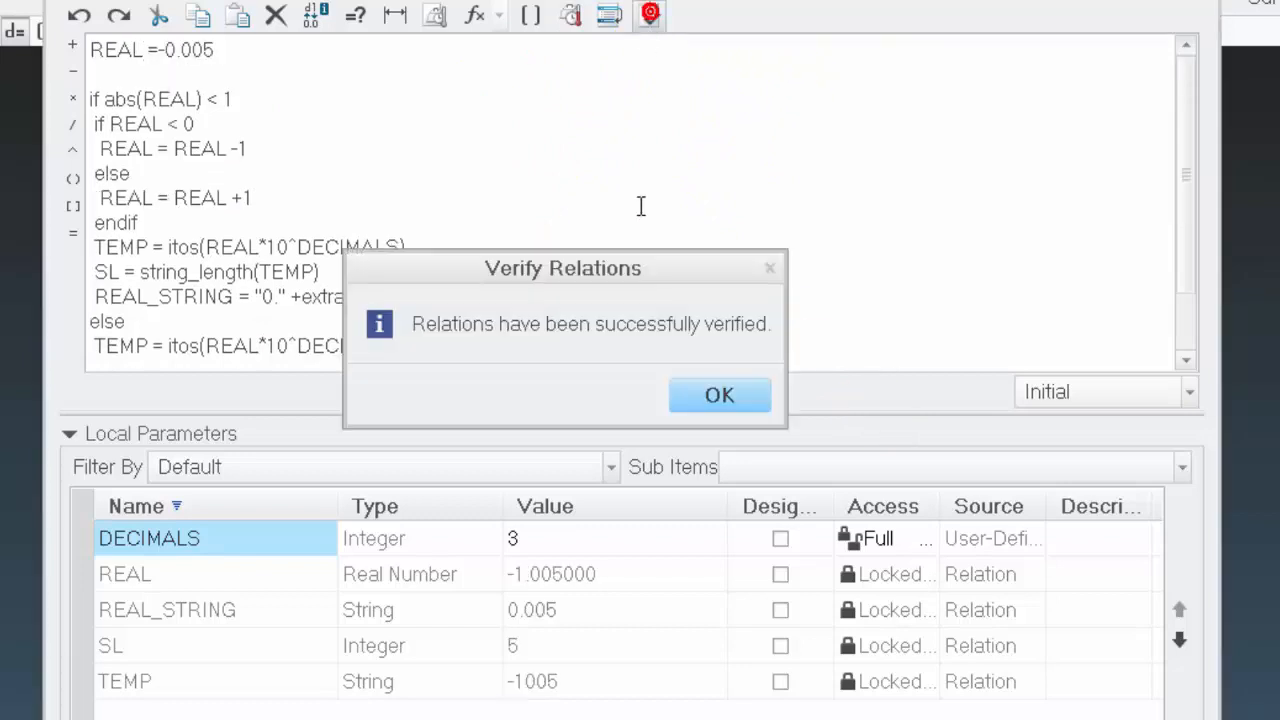
click(727, 397)
scroll(220, 322, down, 1)
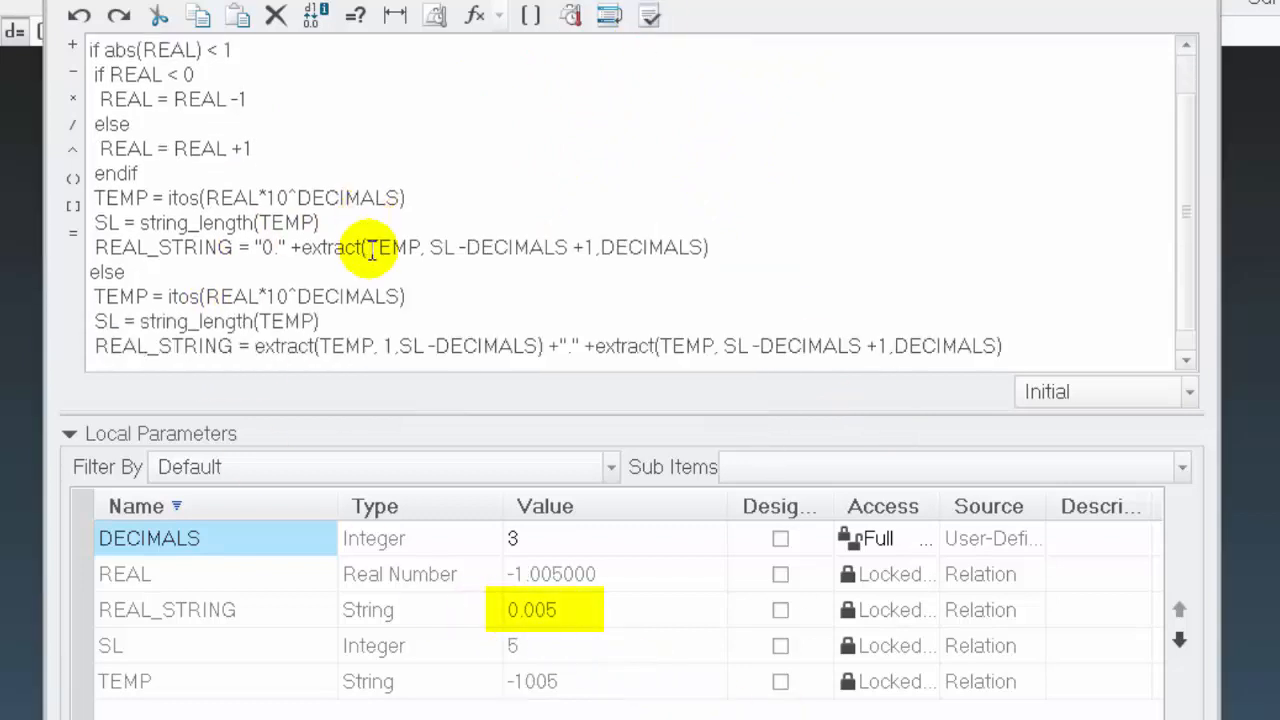
click(238, 99)
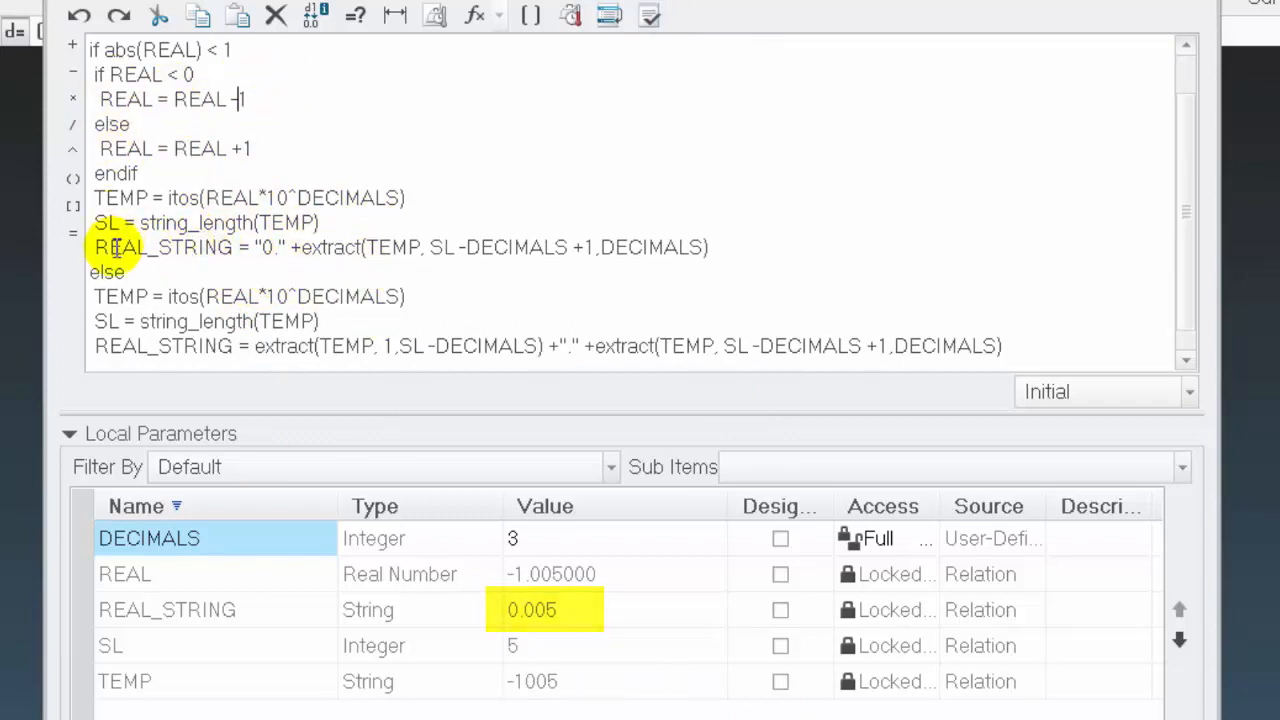
click(337, 222)
click(688, 256)
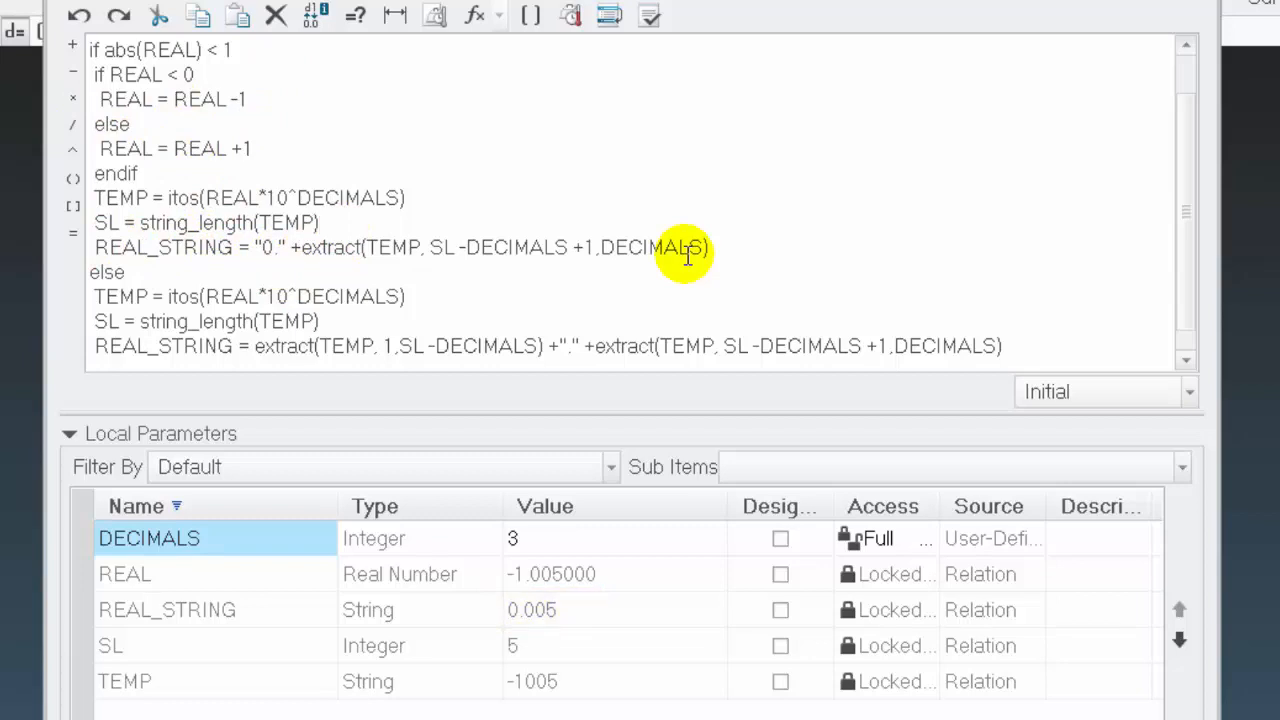
key(Return)
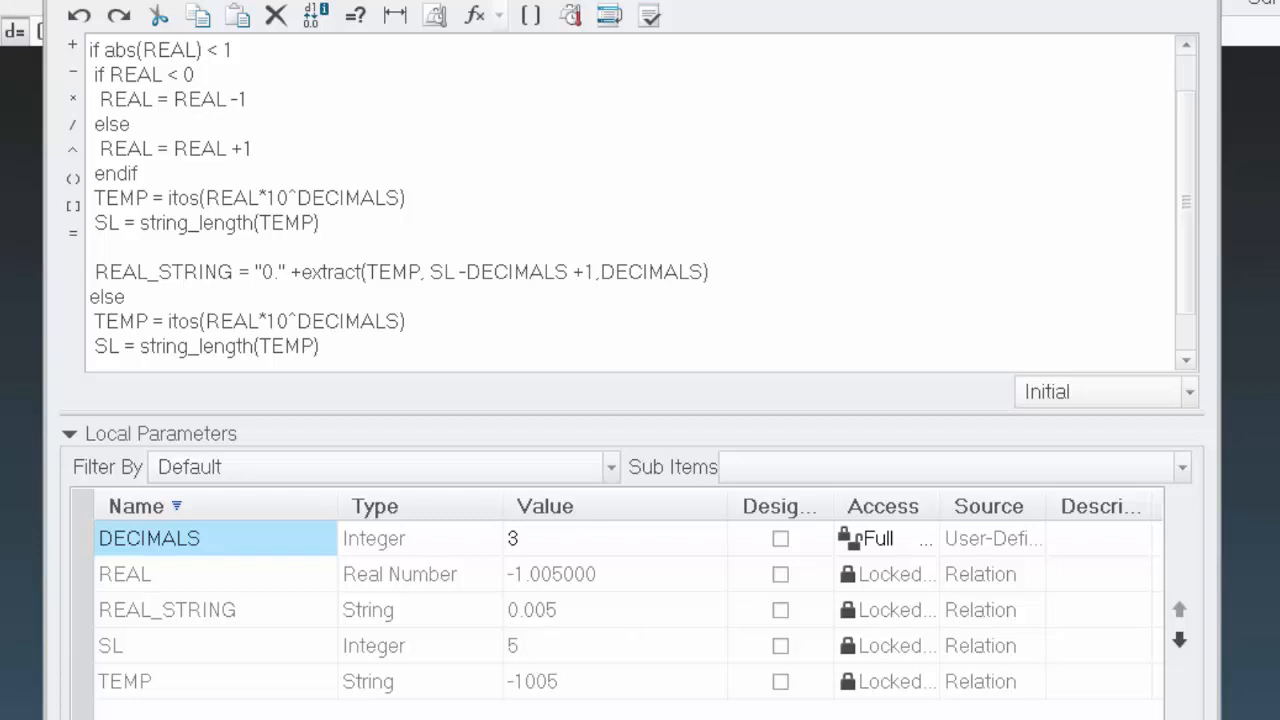
text(if)
click(277, 270)
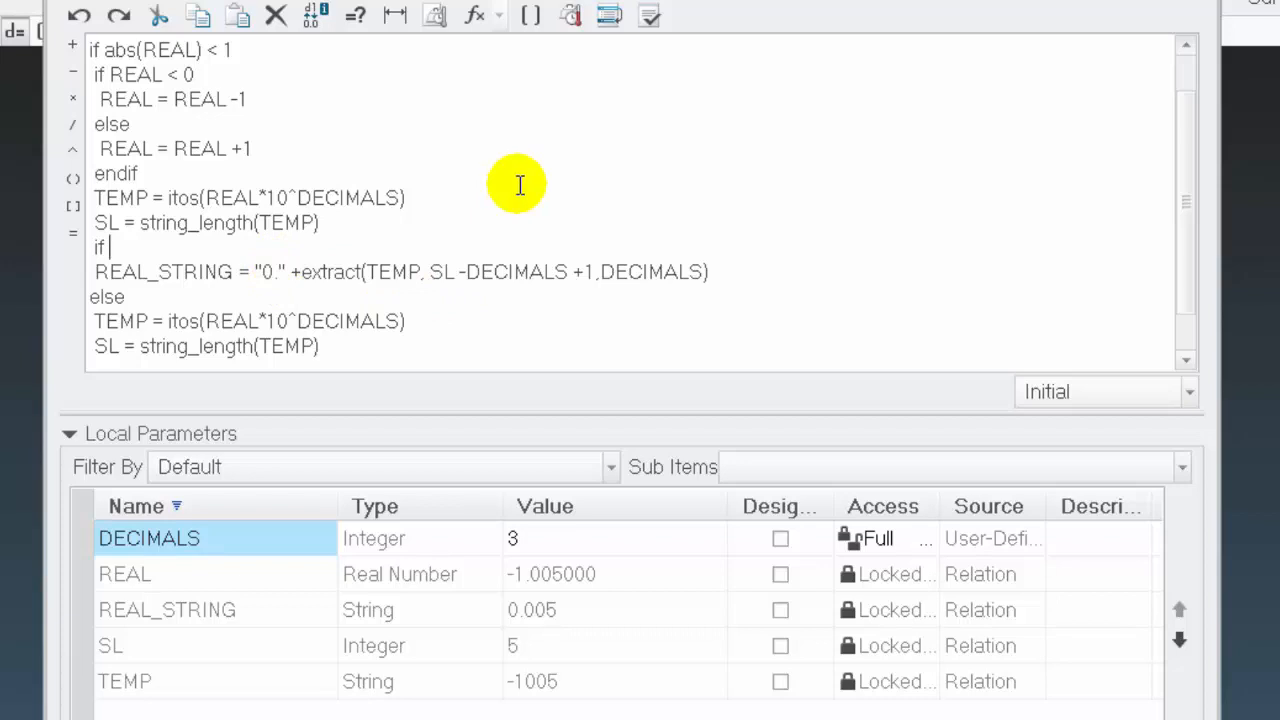
key(BackSpace)
key(BackSpace)
key(BackSpace)
key(BackSpace)
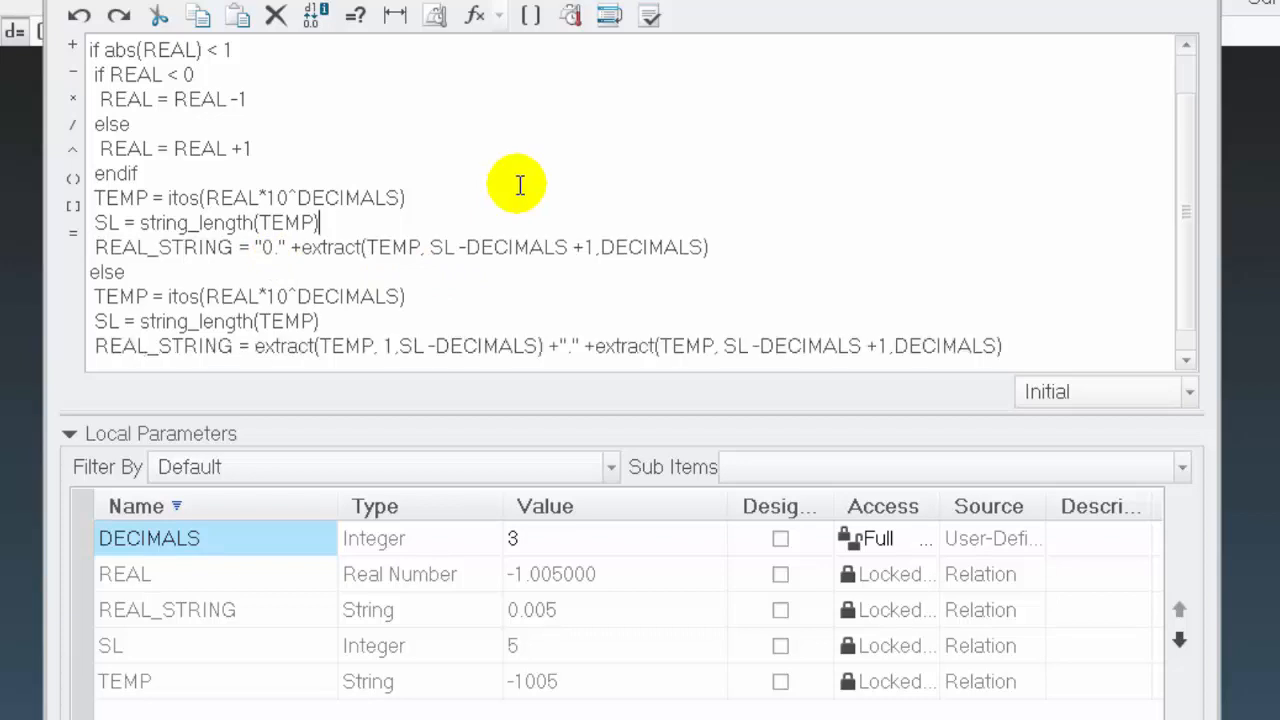
Add the line FS = "-0." below REAL = REAL -1 in the REAL < 0 branch
click(252, 98)
key(Return)
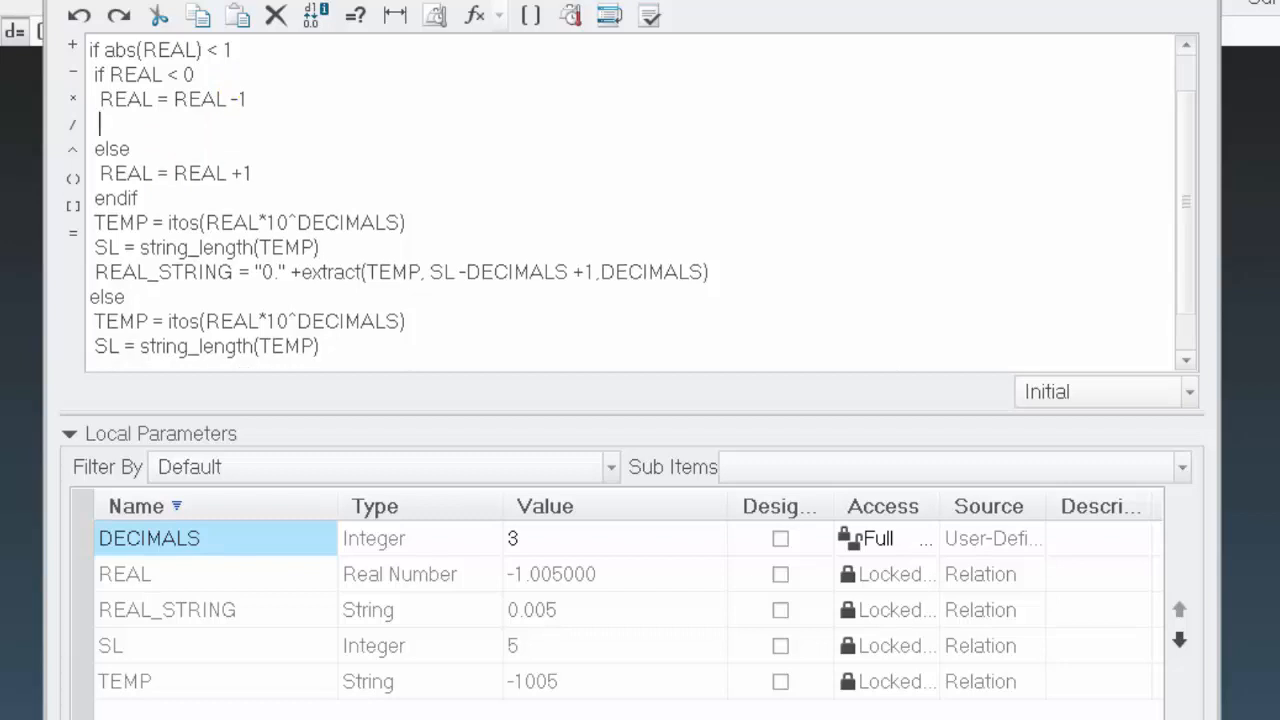
text(F)
text(S)
text( = )
text("")
text(-)
text(0.)
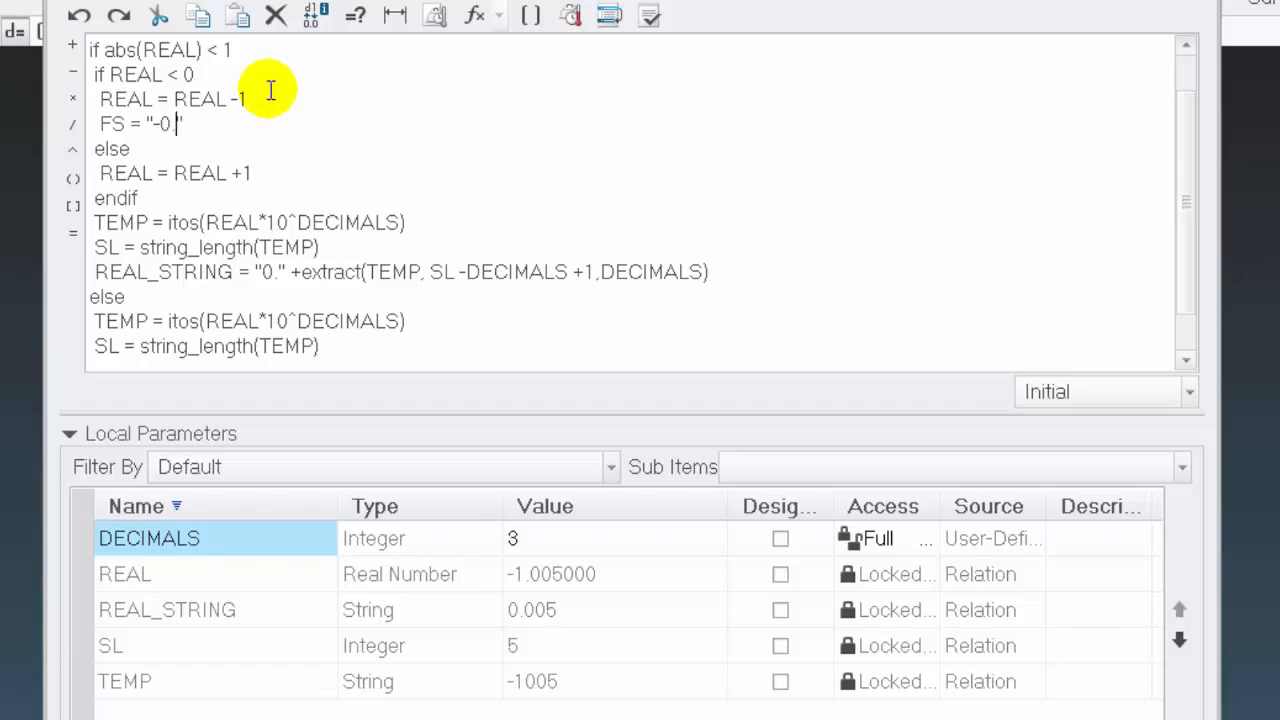
Copy the FS = "-0." line into the nested else branch below REAL = REAL +1
key(Down)
key(Left)
key(Left)
key(Left)
key(Left)
key(Left)
key(shift+End)
key(ctrl+c)
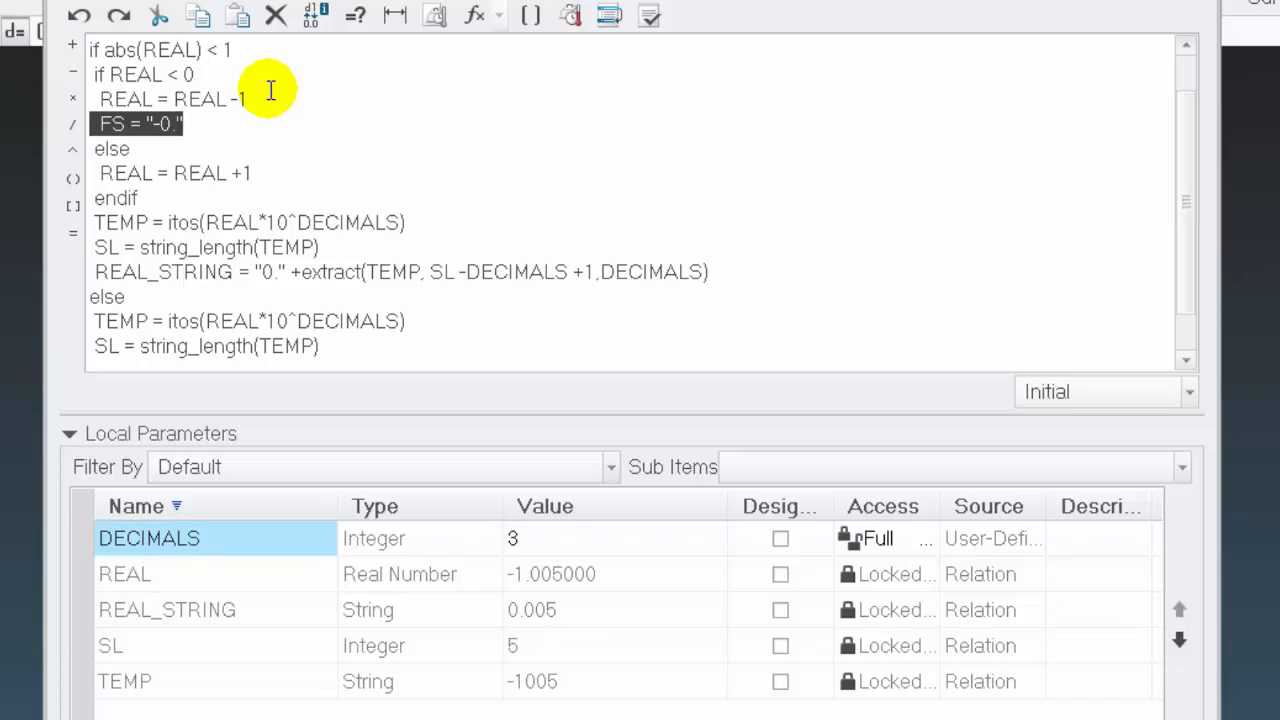
key(Down)
key(Down)
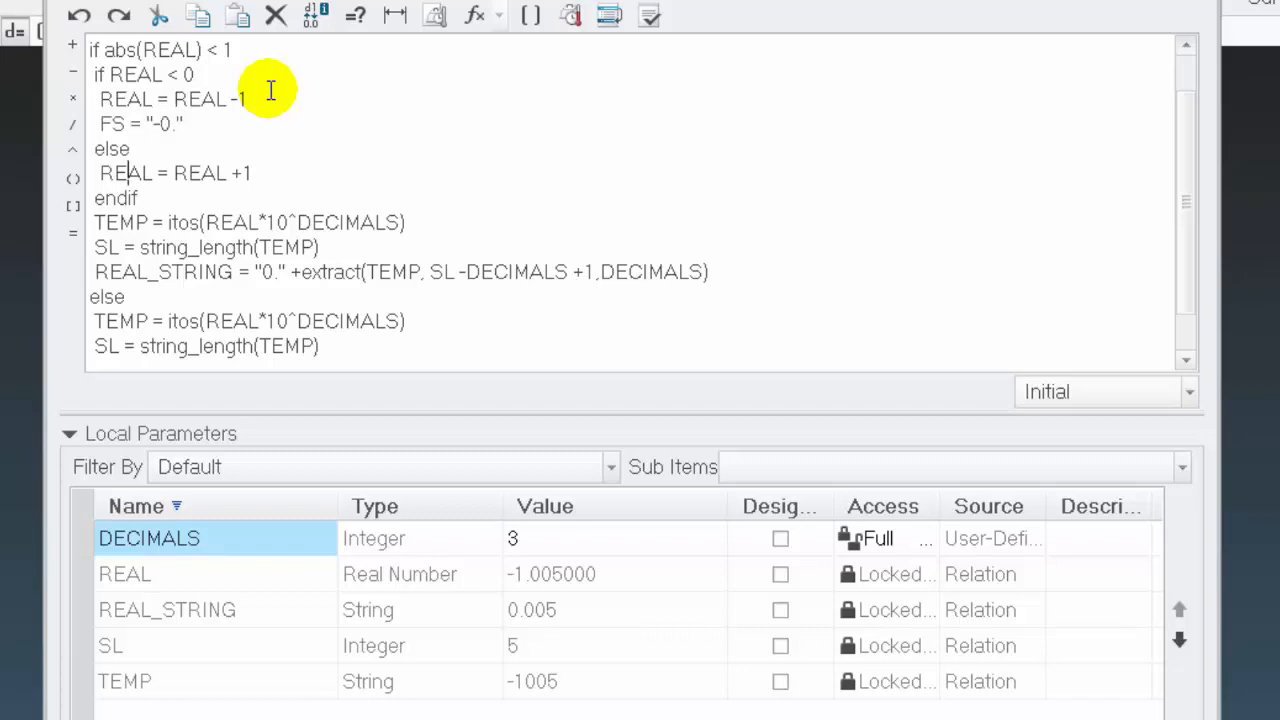
key(Return)
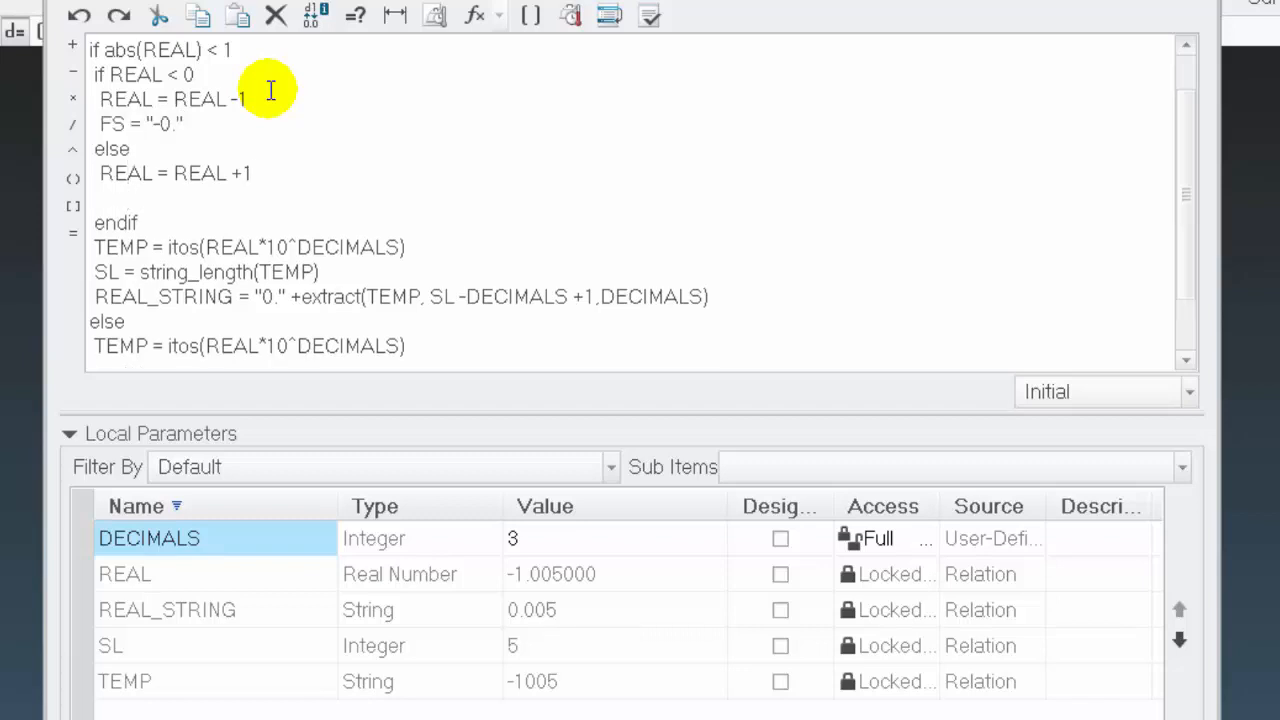
key(ctrl+v)
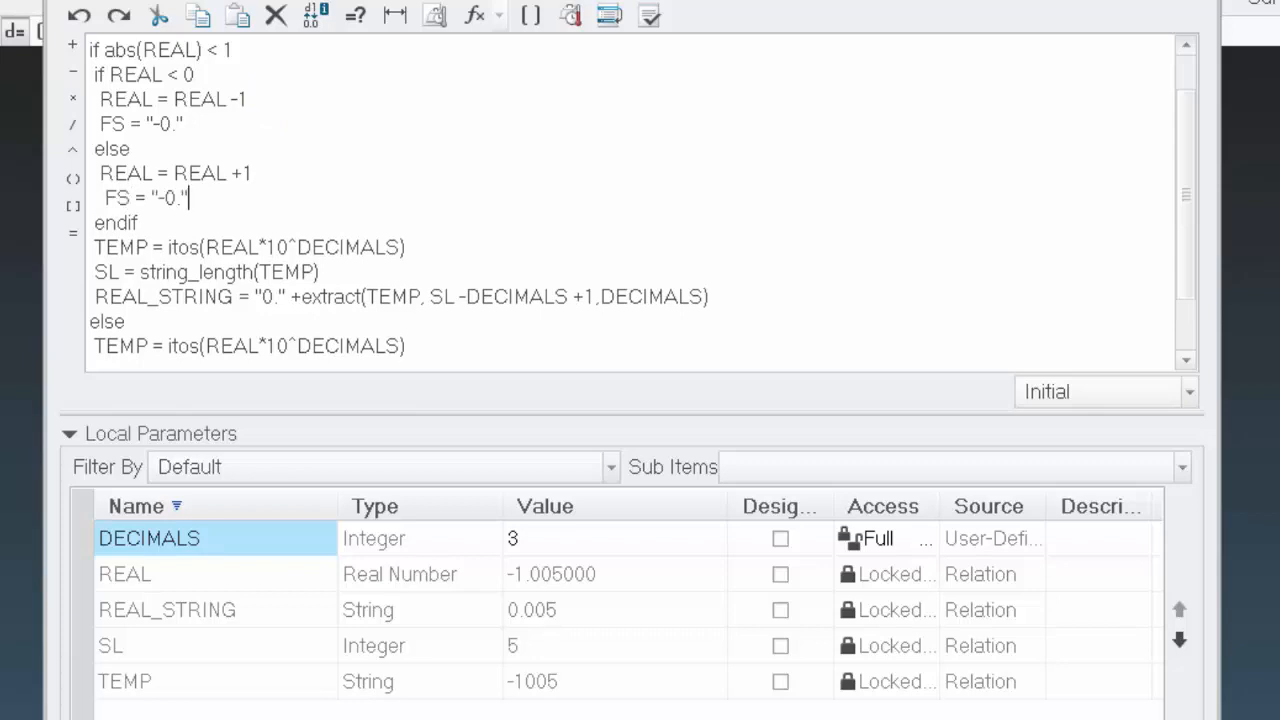
Align the copied FS line's indentation in the else branch and change it to FS = "0."
key(Left)
key(Left)
key(Left)
key(Left)
key(Left)
key(Left)
key(Left)
key(Left)
key(Left)
key(BackSpace)
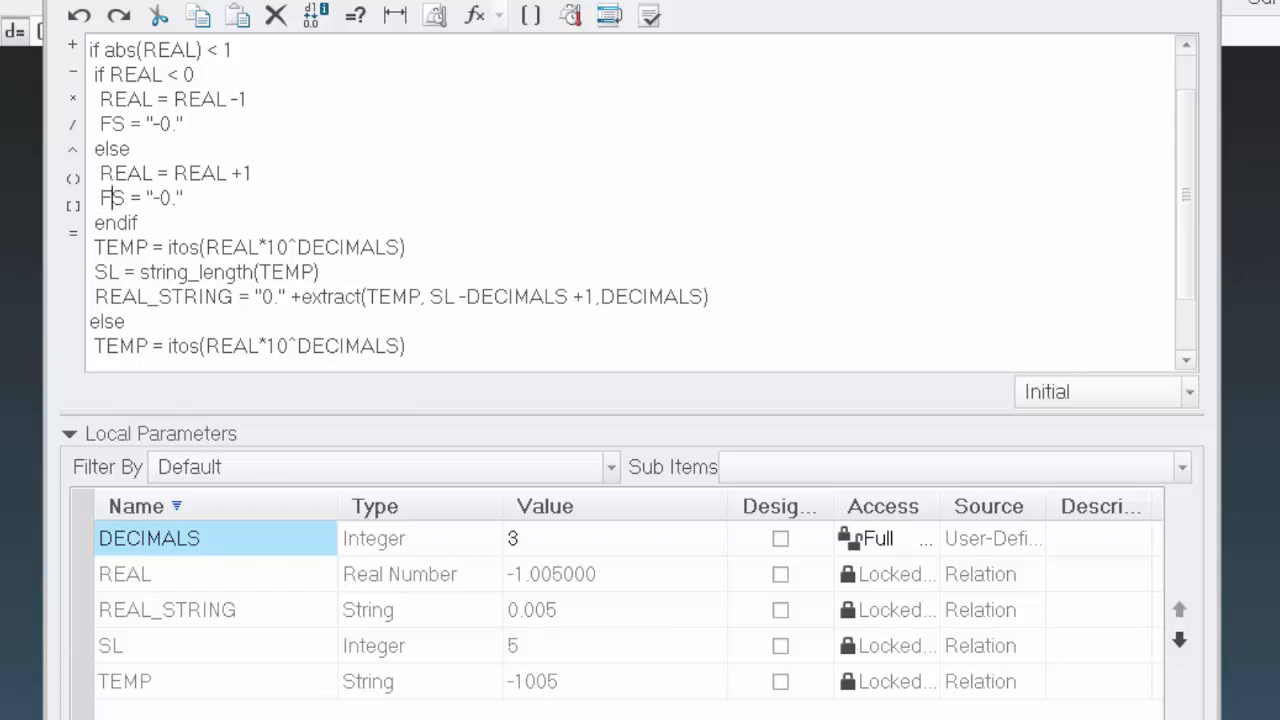
key(Right)
key(Right)
key(Right)
key(Right)
key(Right)
key(Delete)
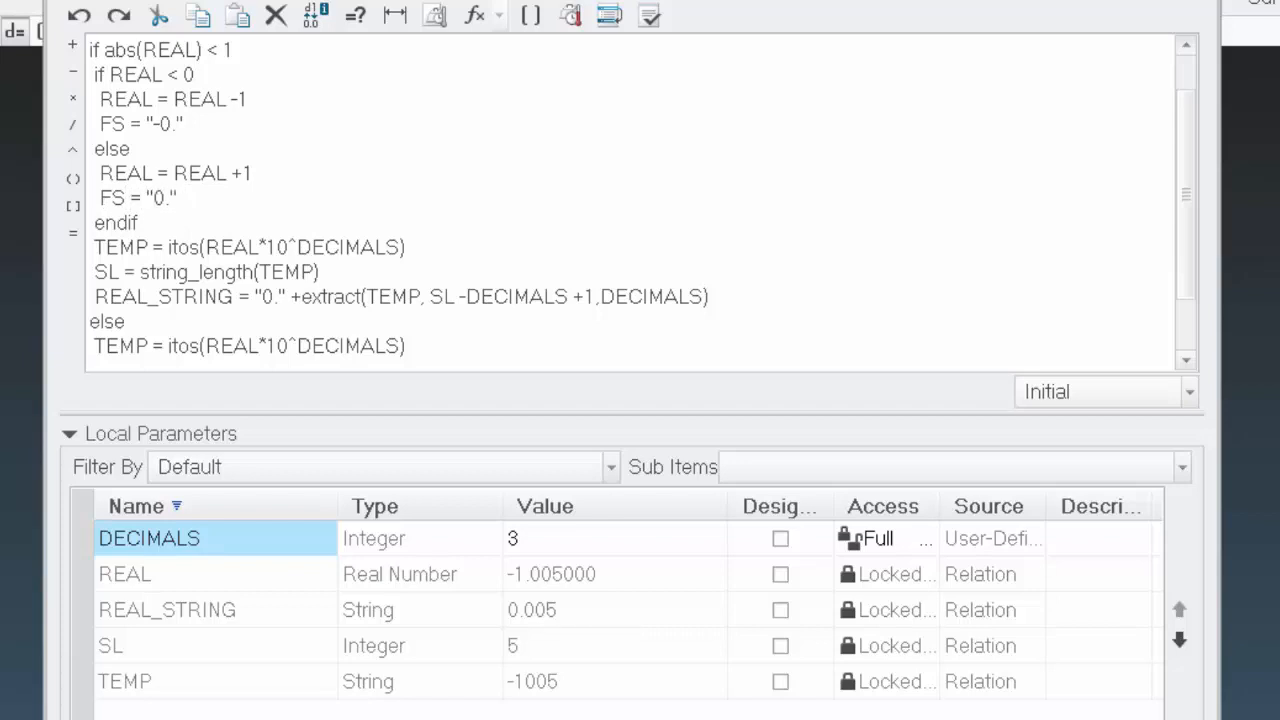
Replace the literal "0." in the first REAL_STRING relation with FS and verify the relations
double_click(262, 296)
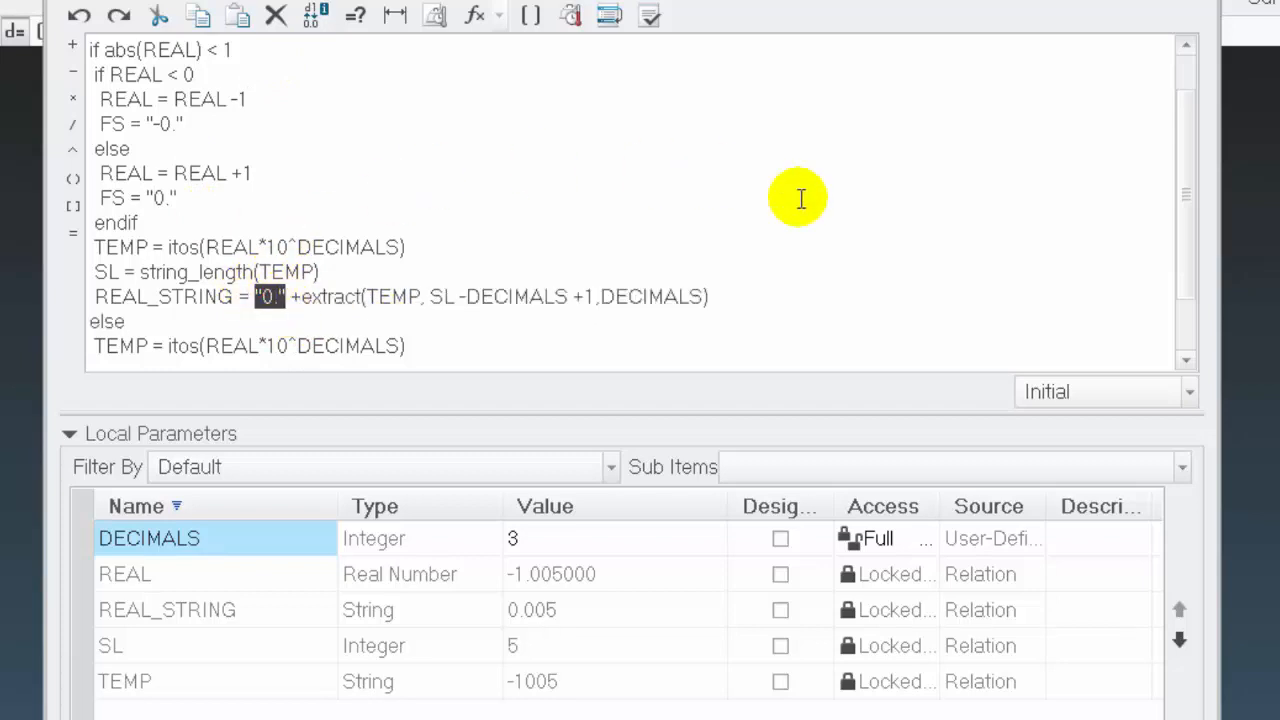
text(FS)
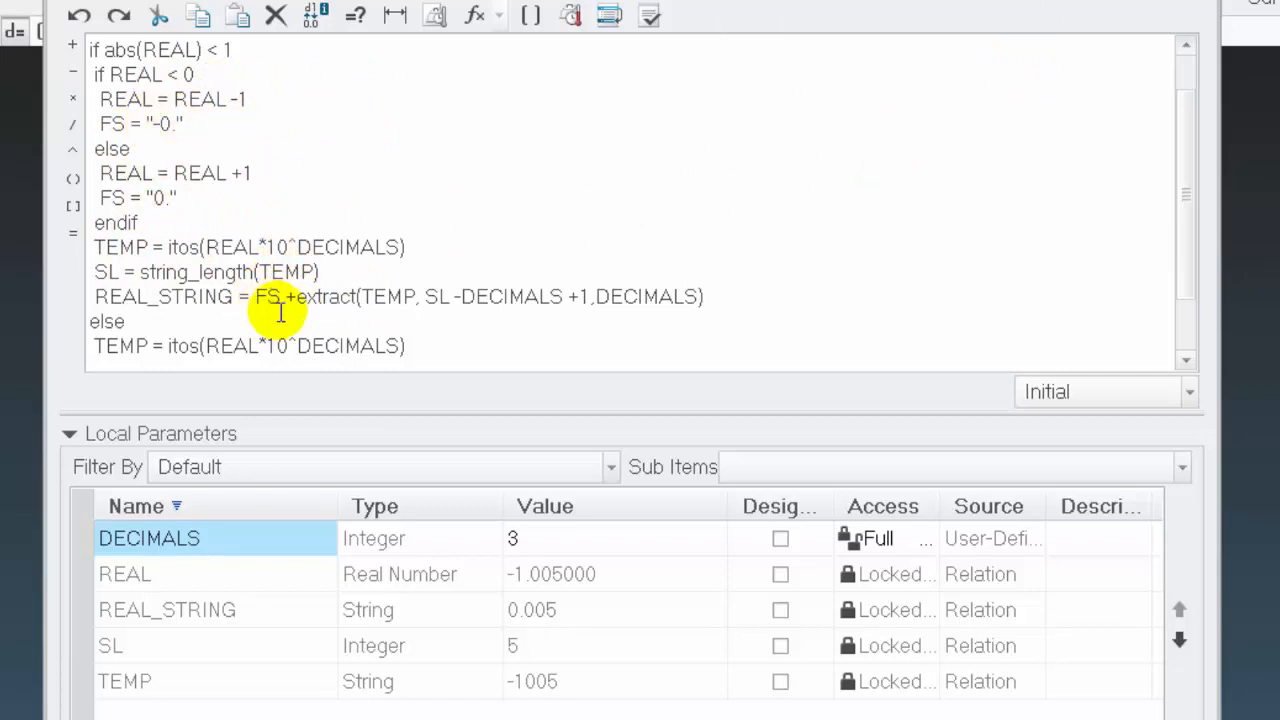
click(652, 16)
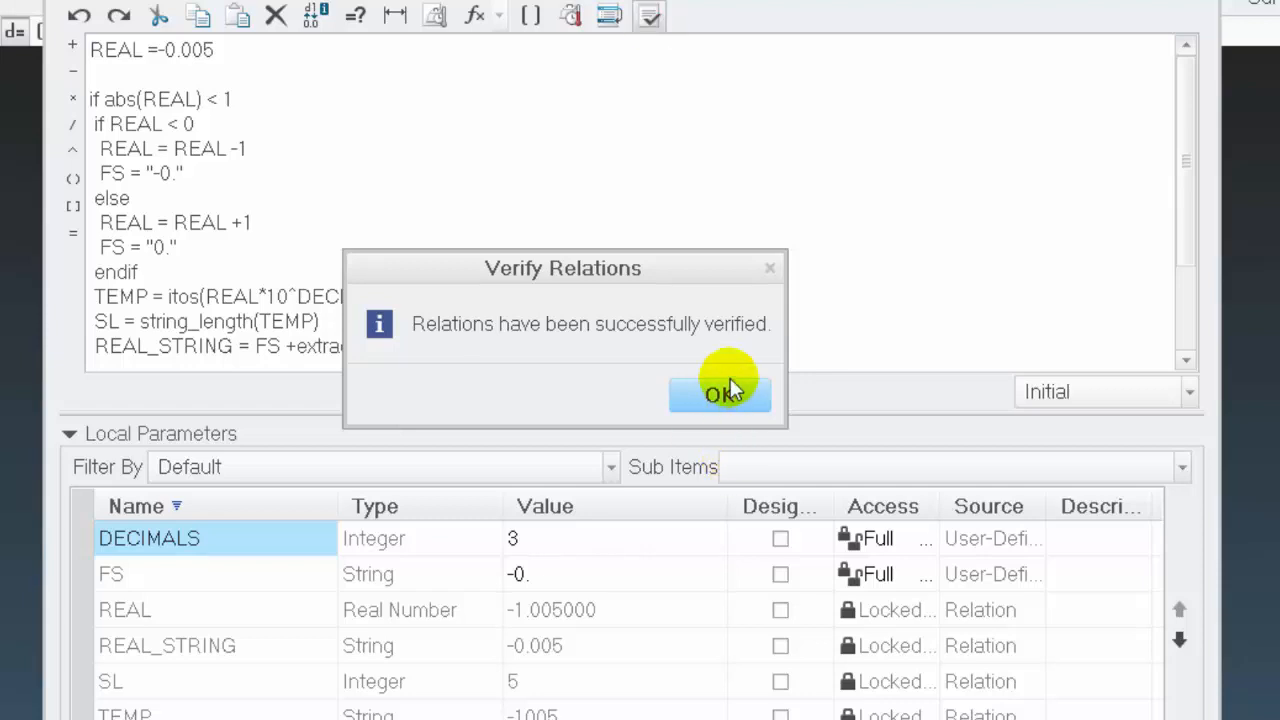
click(729, 392)
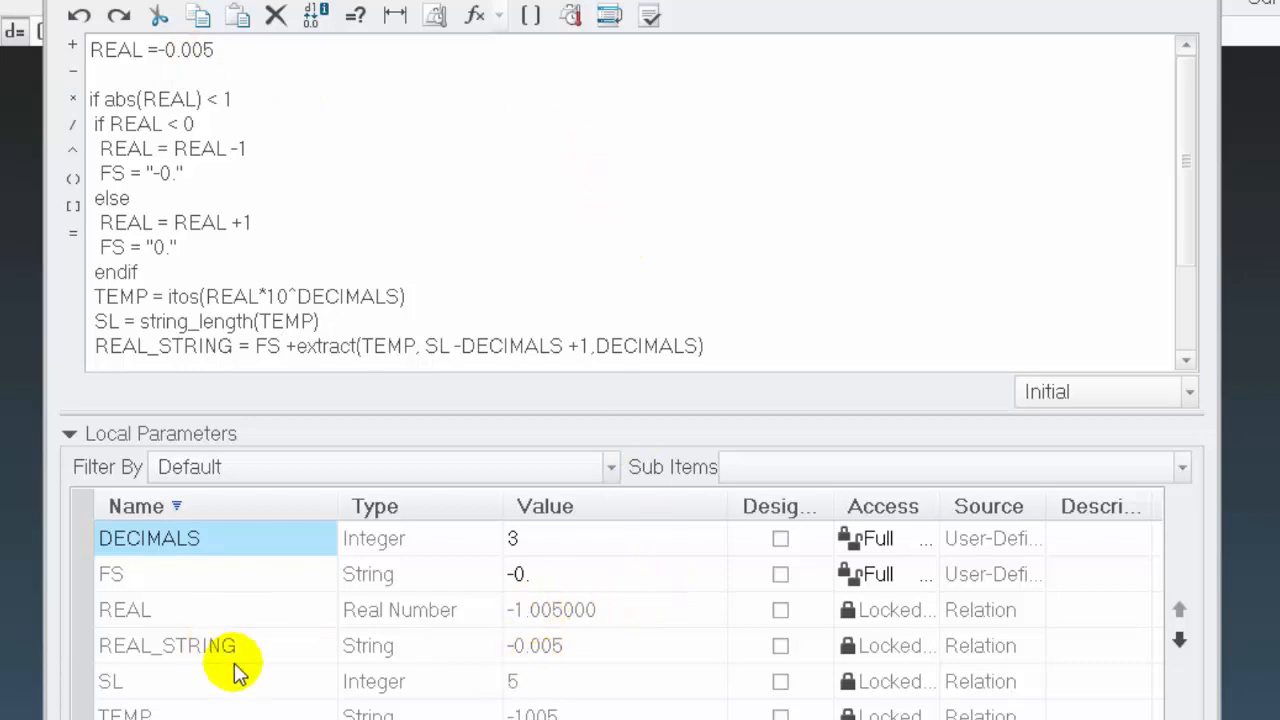
Set the DECIMALS parameter to 2 and verify the relations
click(175, 50)
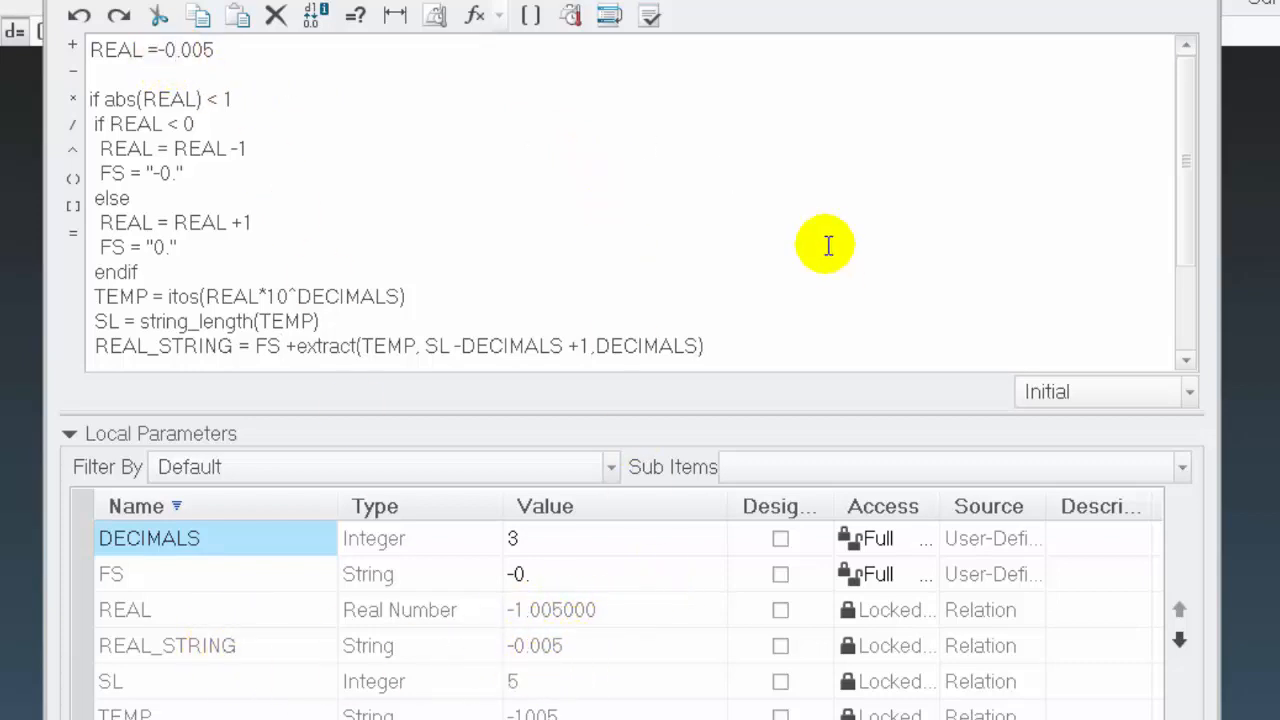
click(518, 542)
click(518, 542)
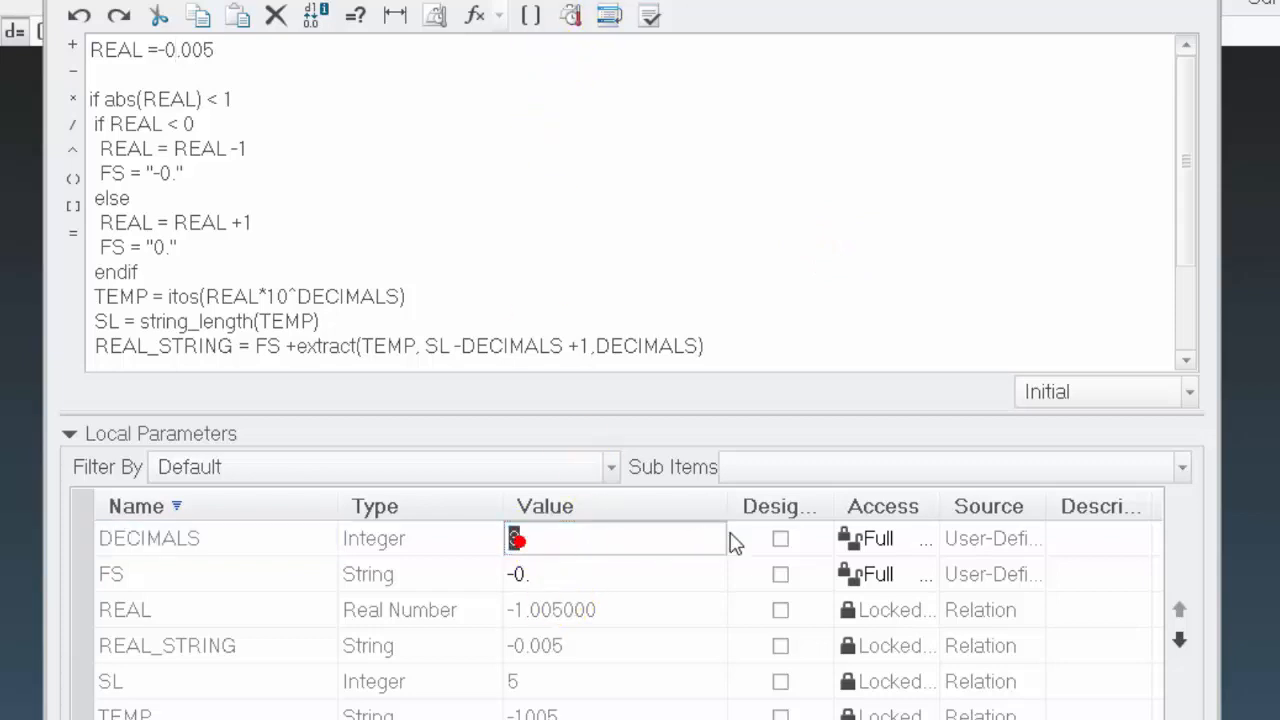
text(2)
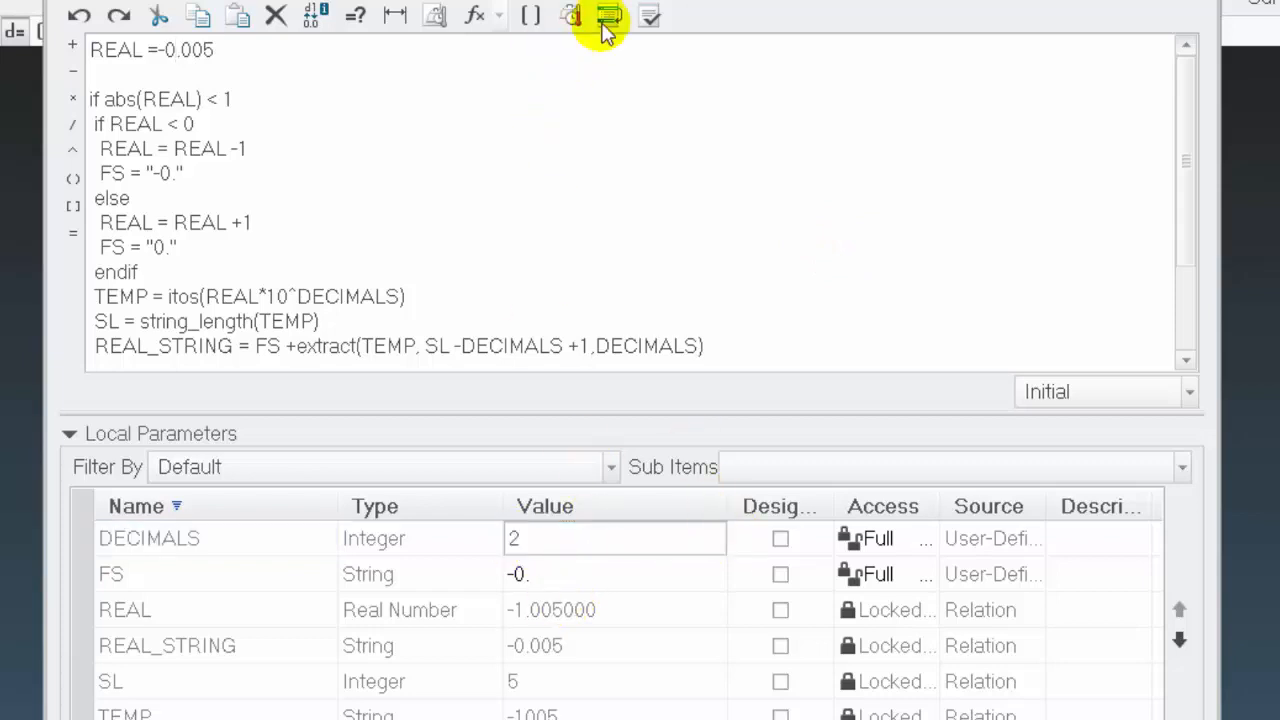
click(650, 15)
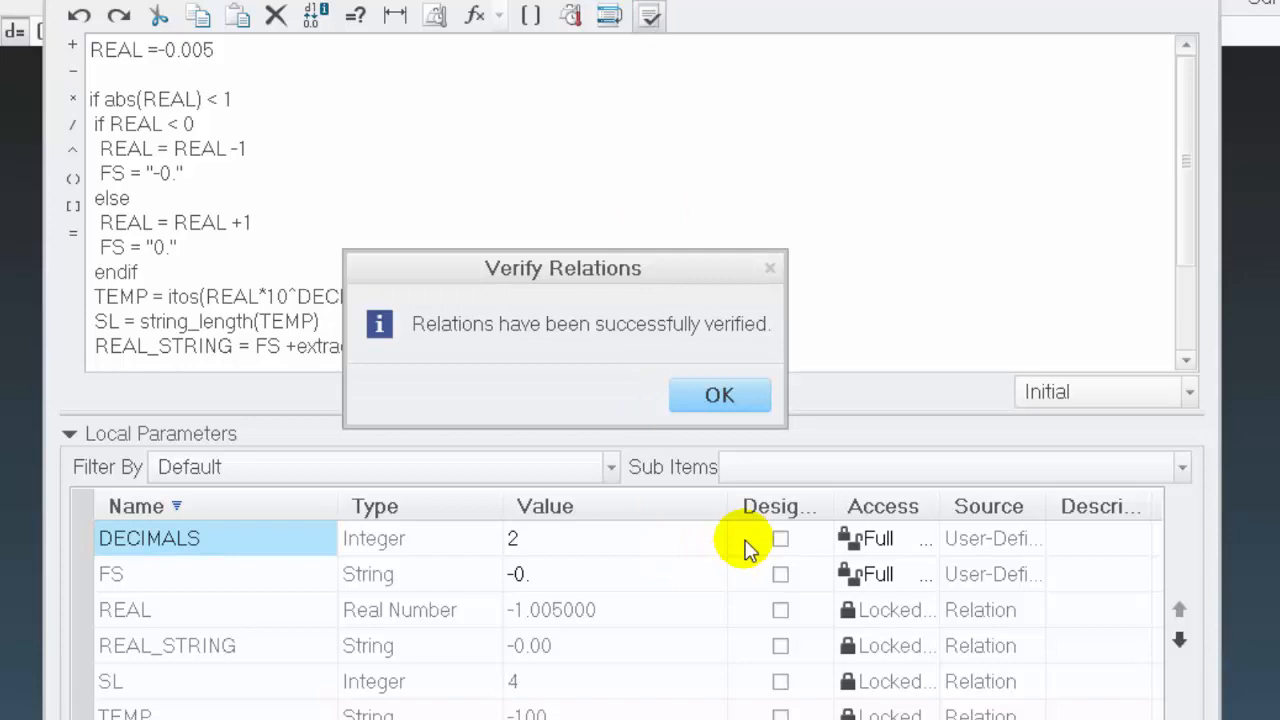
click(735, 396)
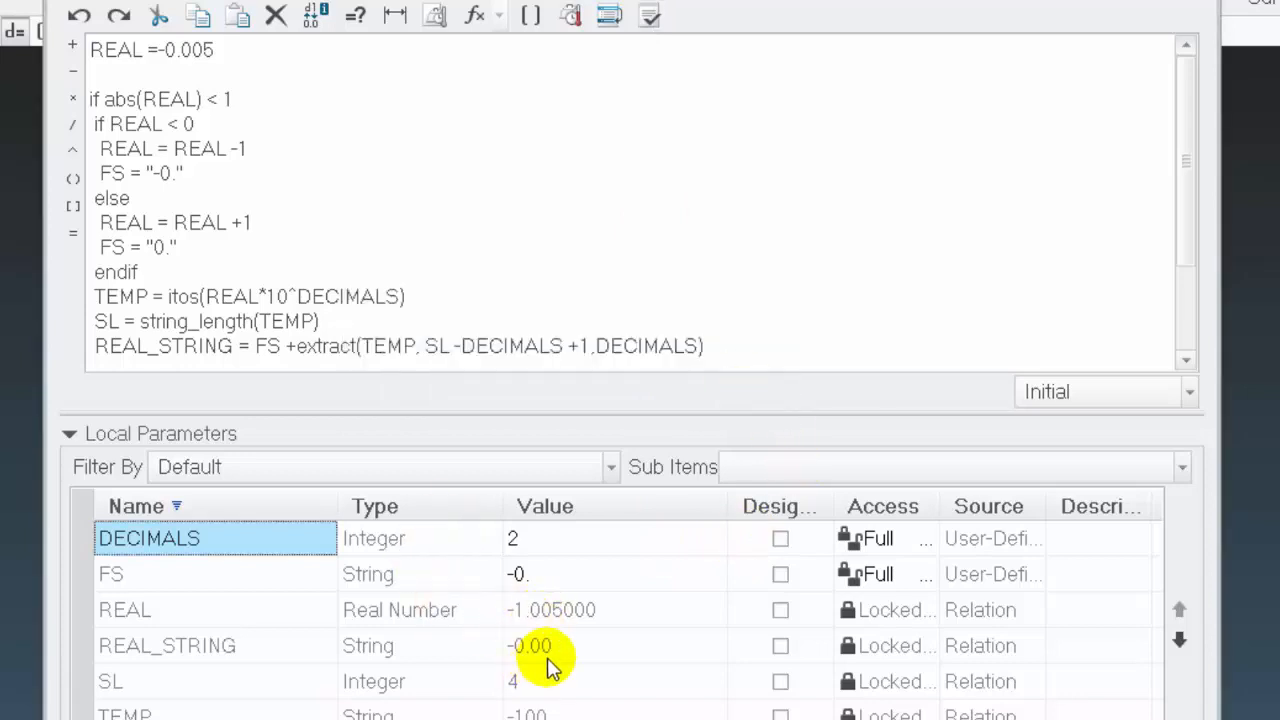
Set the REAL assignment to -1.005 and verify the relations
click(170, 52)
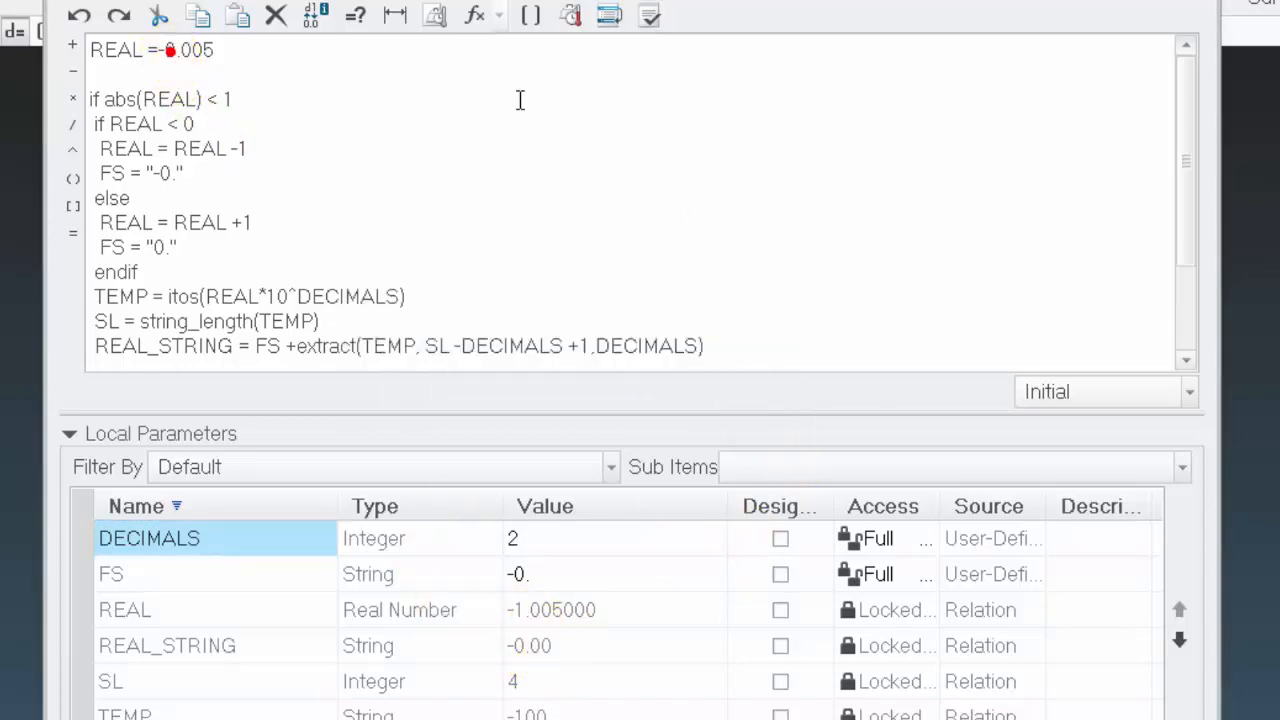
key(BackSpace)
text(1)
click(650, 17)
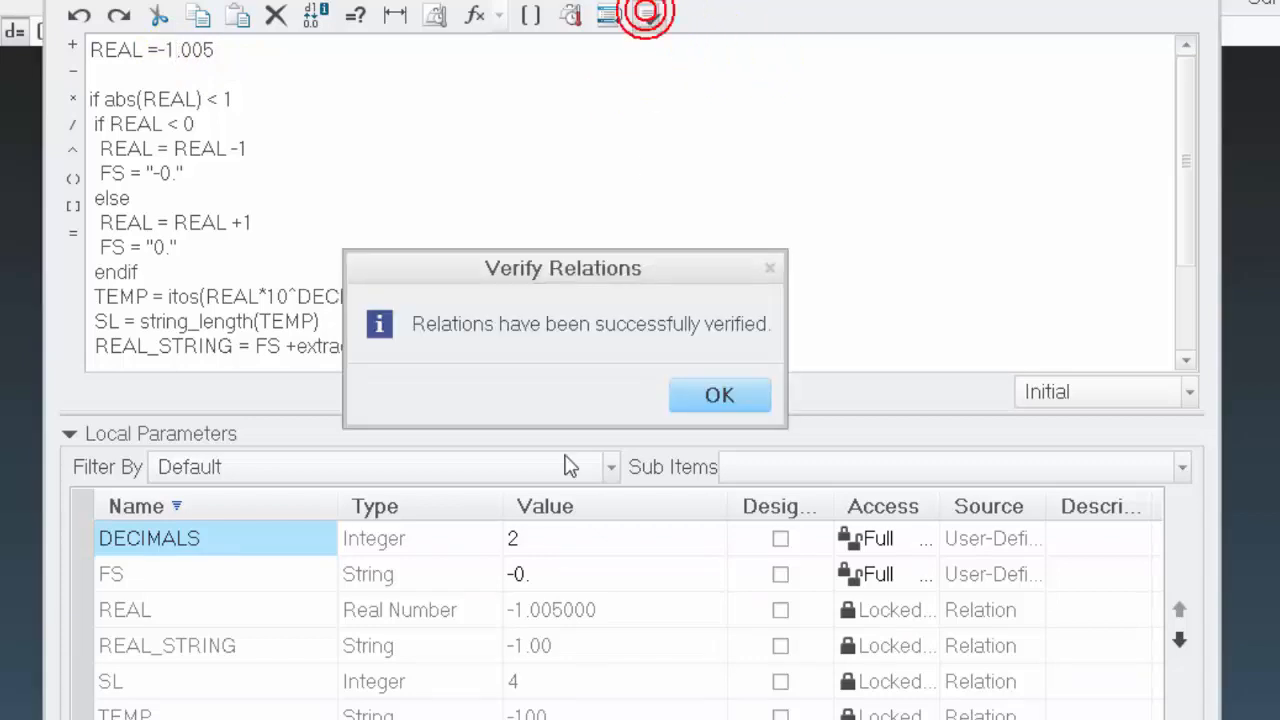
click(725, 395)
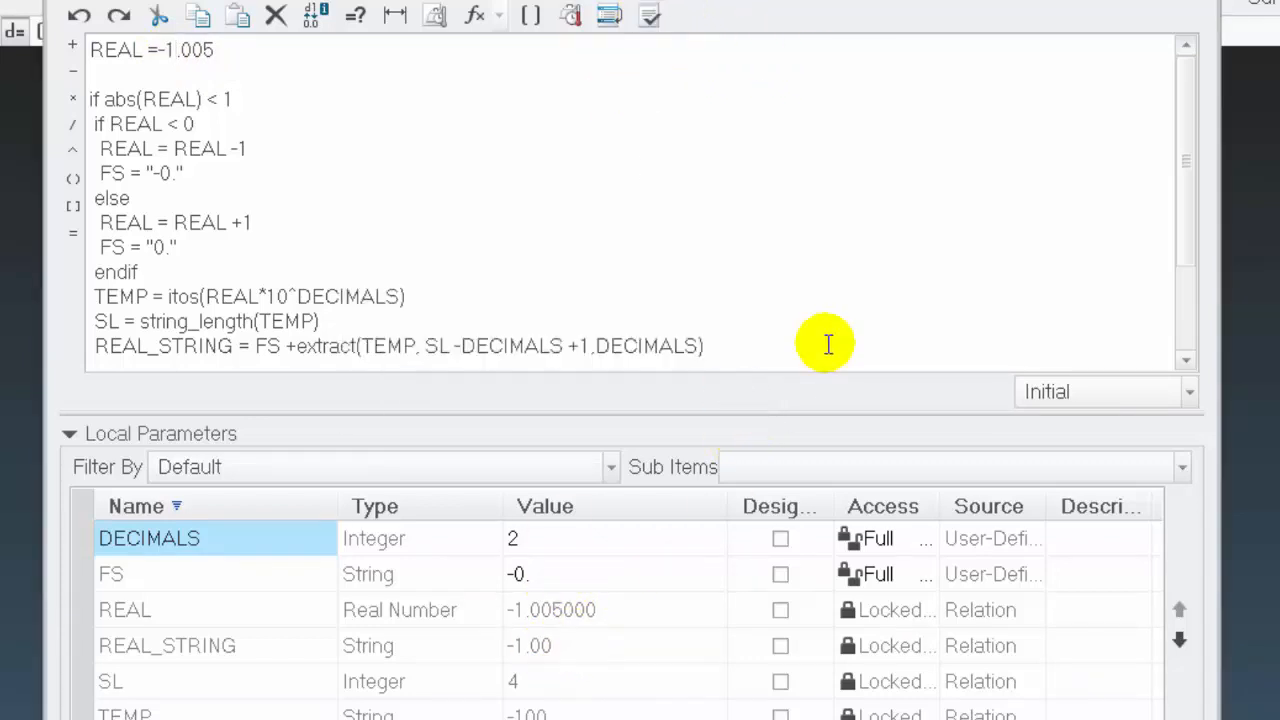
Set the REAL assignment to -2.005 and verify the relations
key(BackSpace)
text(2)
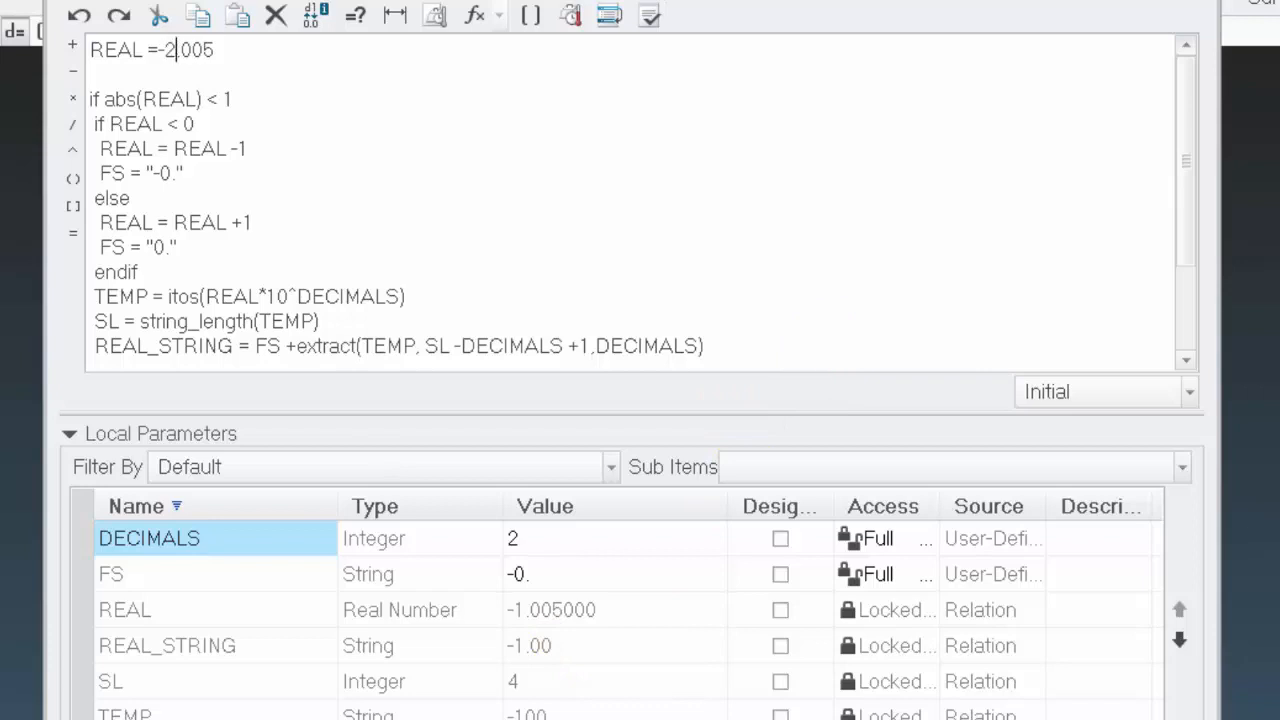
click(650, 17)
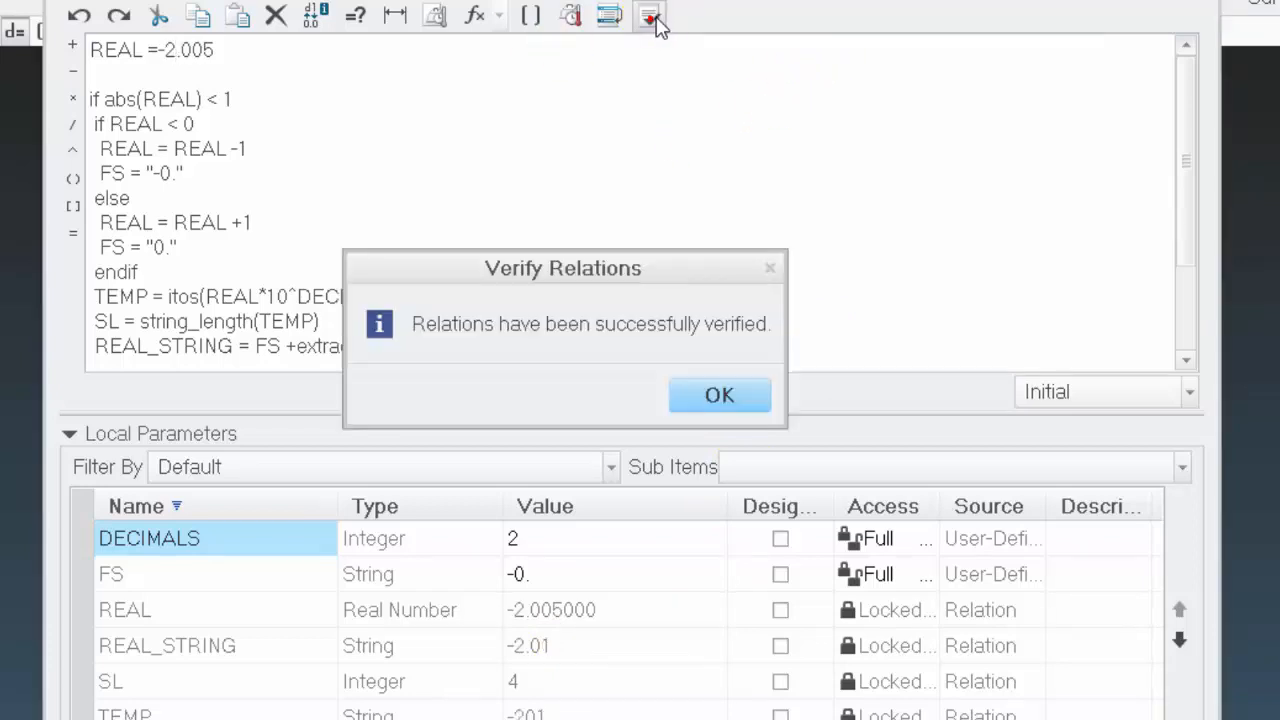
click(735, 400)
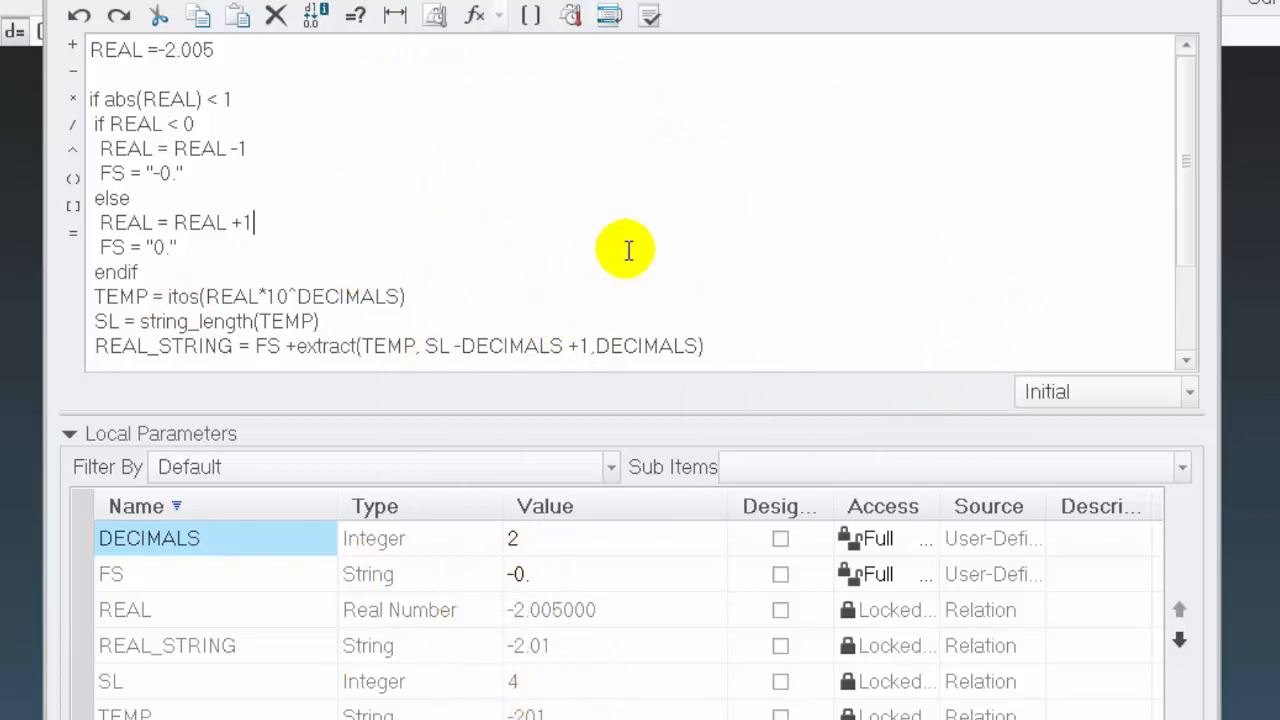
scroll(620, 200, down, 2)
scroll(710, 220, up, 2)
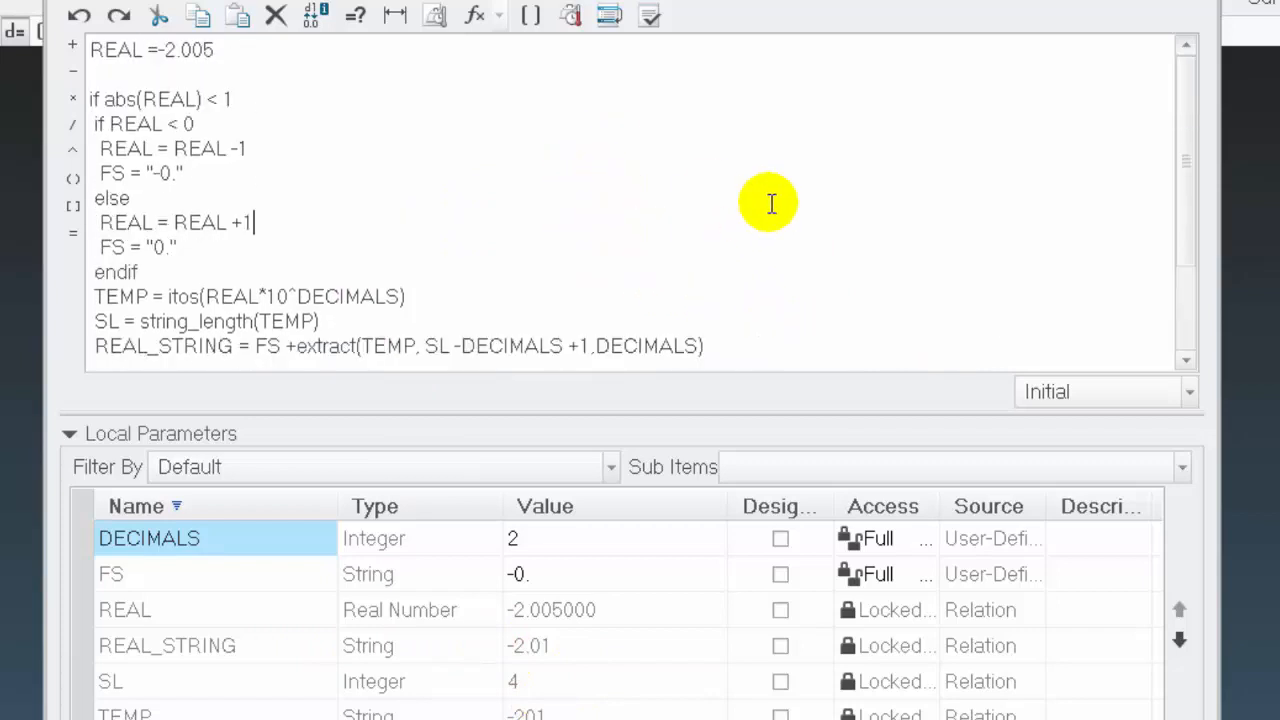